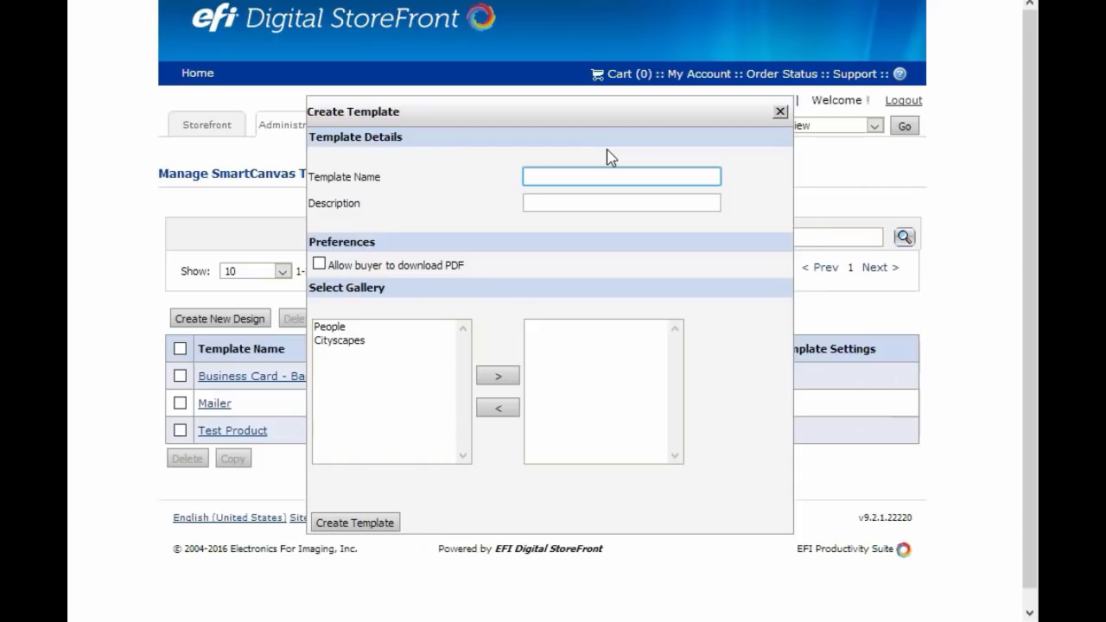
- Name the template "Business Card - 2-sided", describe it as "A 2-sided business card" and allow buyers to download the PDF
{"action": "type", "text": "Business Card - 2-sided"}
{"action": "left_click", "coordinate": [563, 202]}
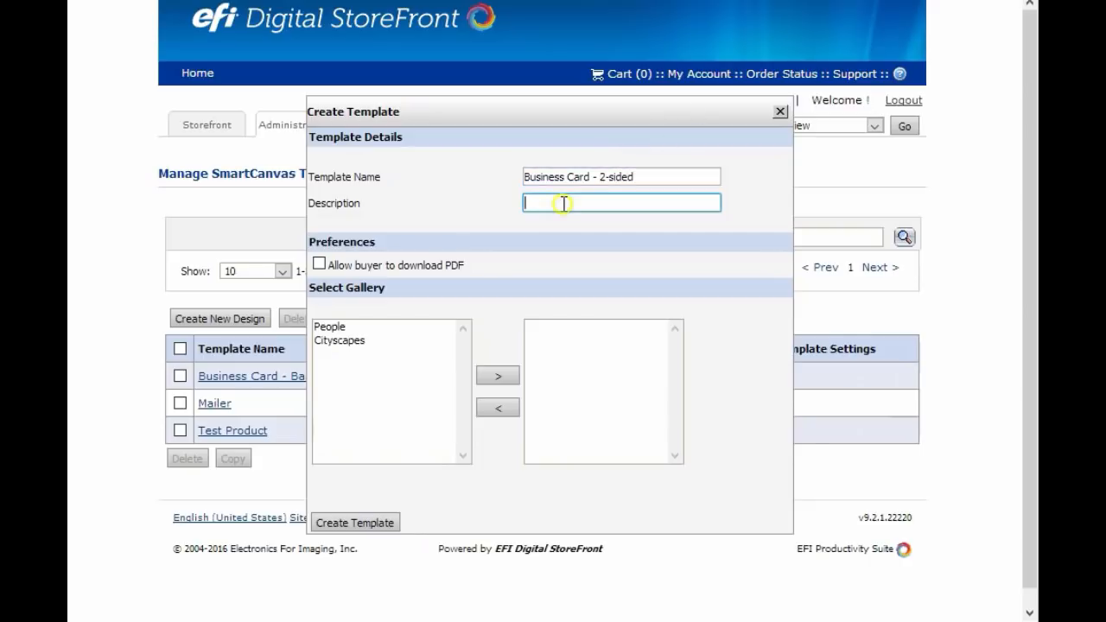
{"action": "type", "text": "A 2-sided business card"}
{"action": "left_click", "coordinate": [320, 264]}
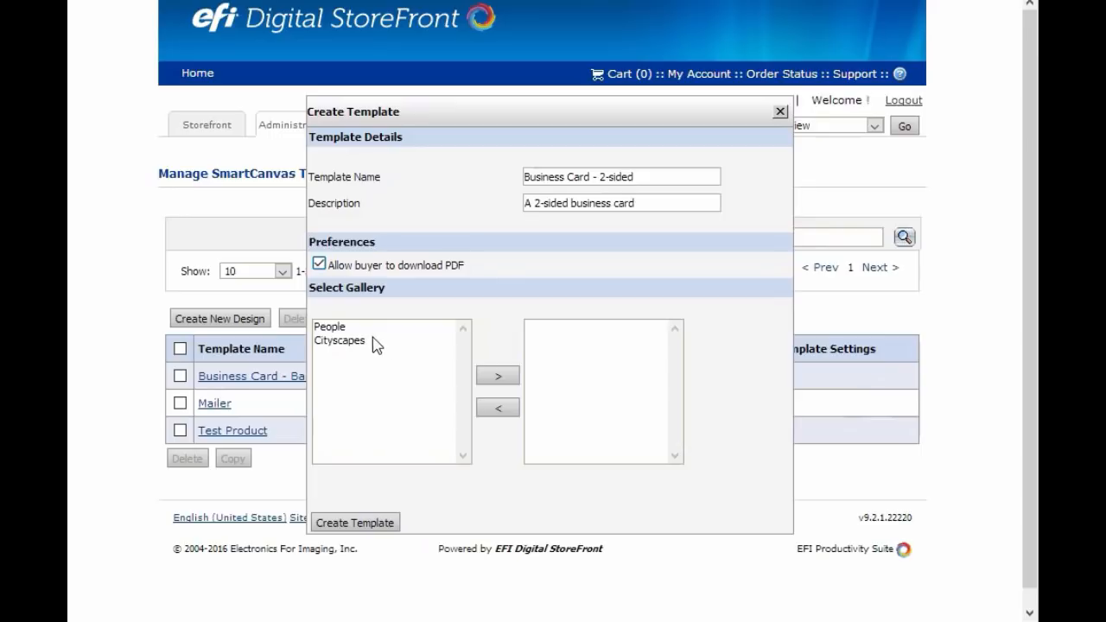
- Assign the People and Cityscapes galleries to the template and create it
{"action": "left_click", "coordinate": [330, 328]}
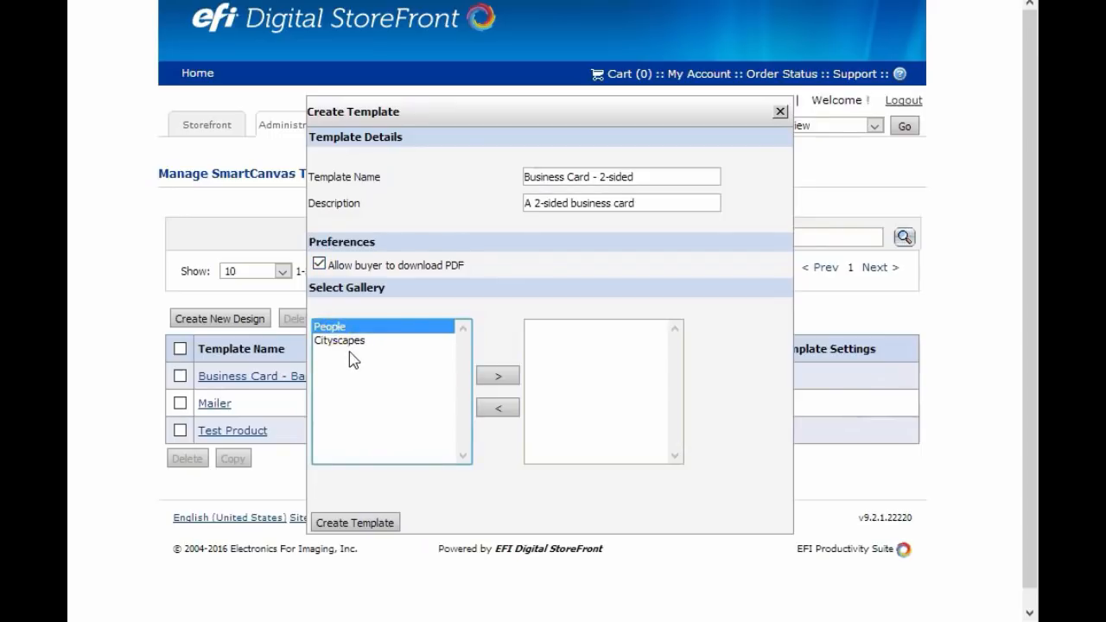
{"action": "left_click", "coordinate": [348, 342], "text": "shift"}
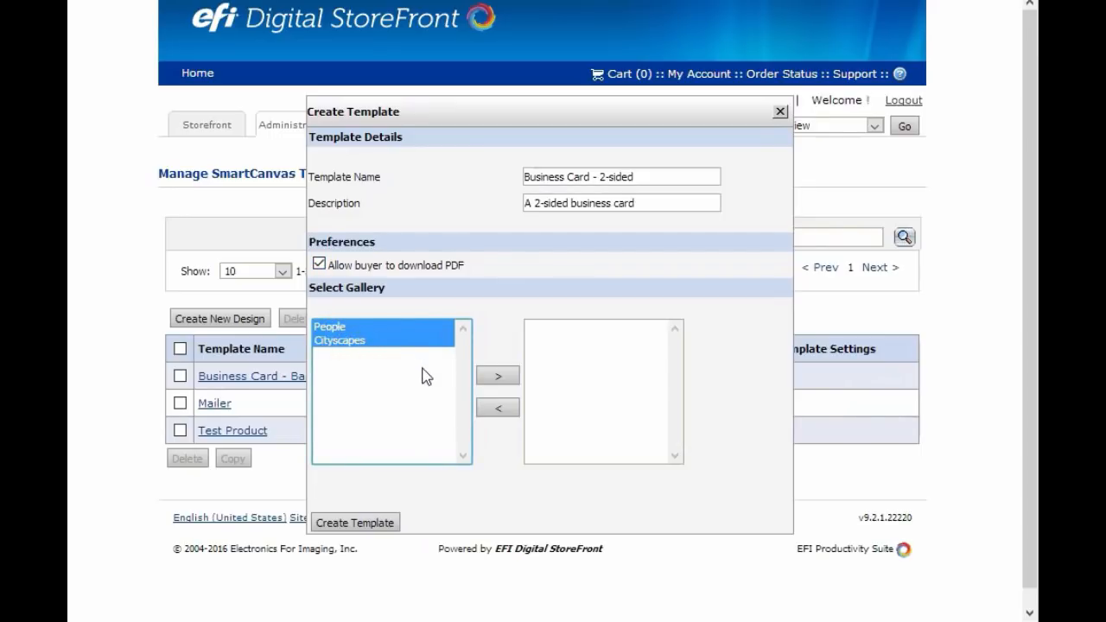
{"action": "left_click", "coordinate": [501, 380]}
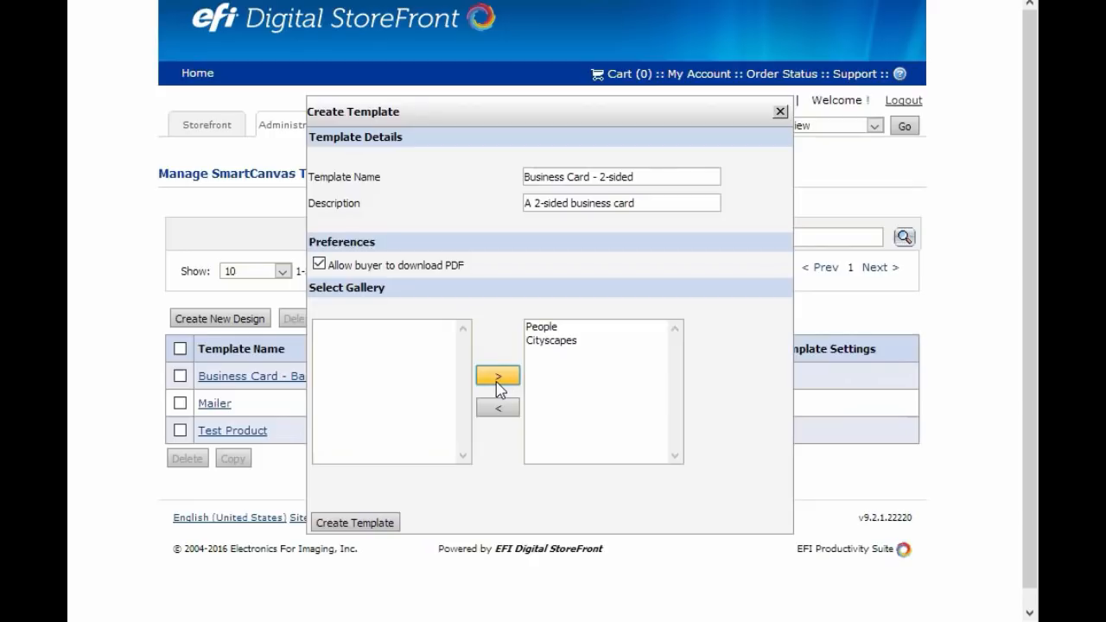
{"action": "left_click", "coordinate": [352, 523]}
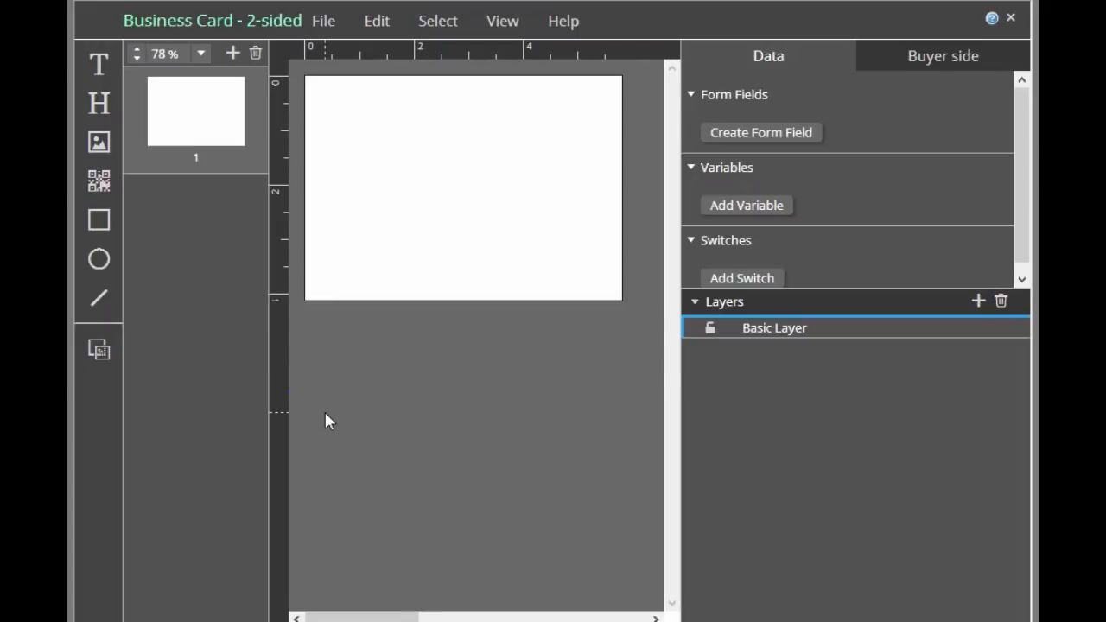
- In the document settings, set the page width to 3.5 inch and the height to 2 inch
{"action": "left_click", "coordinate": [222, 21]}
{"action": "left_click", "coordinate": [324, 22]}
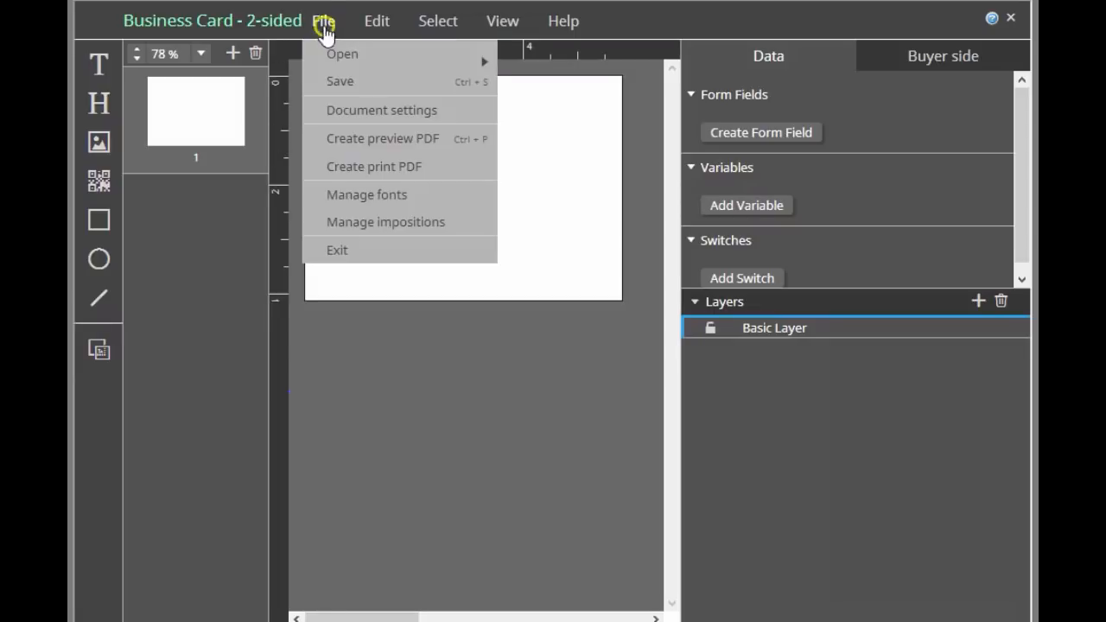
{"action": "left_click", "coordinate": [337, 113]}
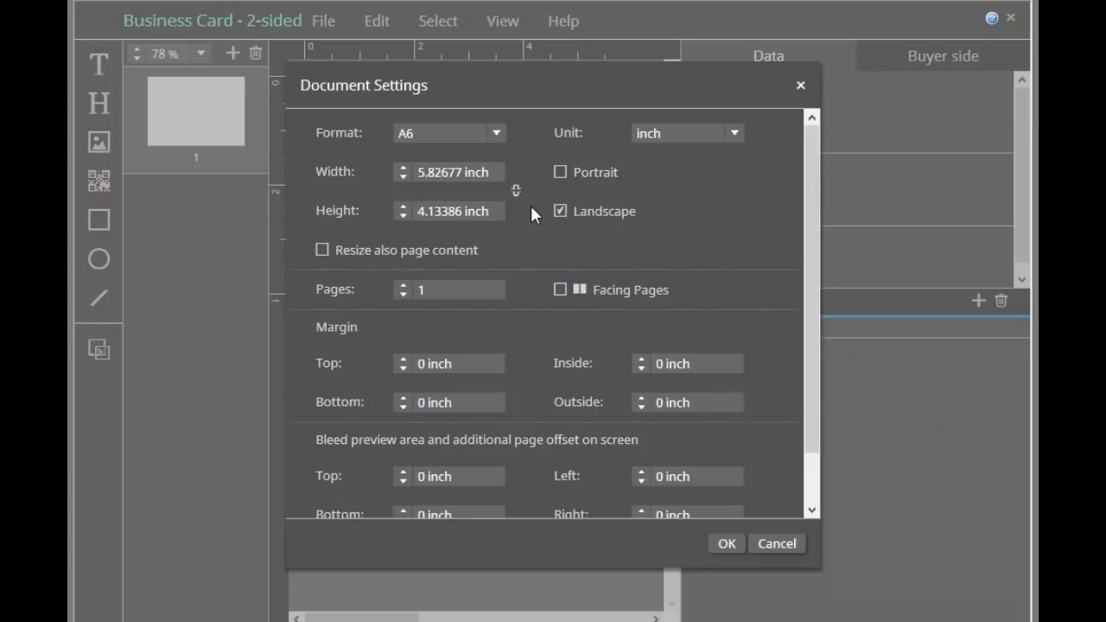
{"action": "left_click_drag", "start_coordinate": [497, 170], "coordinate": [361, 169]}
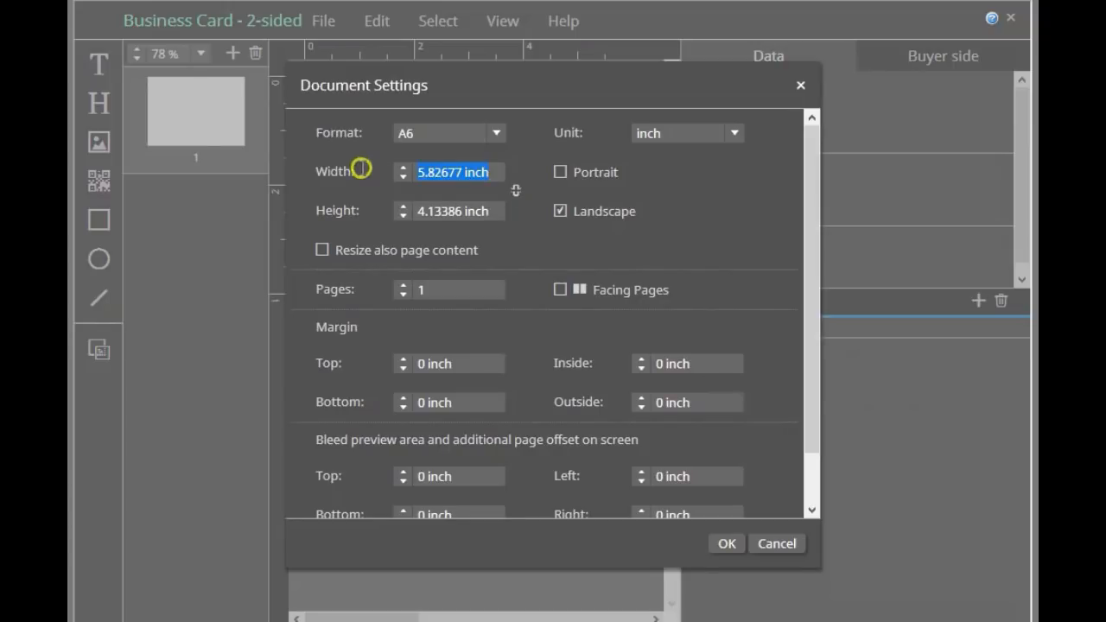
{"action": "type", "text": "3.5"}
{"action": "key", "text": "Tab"}
{"action": "left_click", "coordinate": [197, 199]}
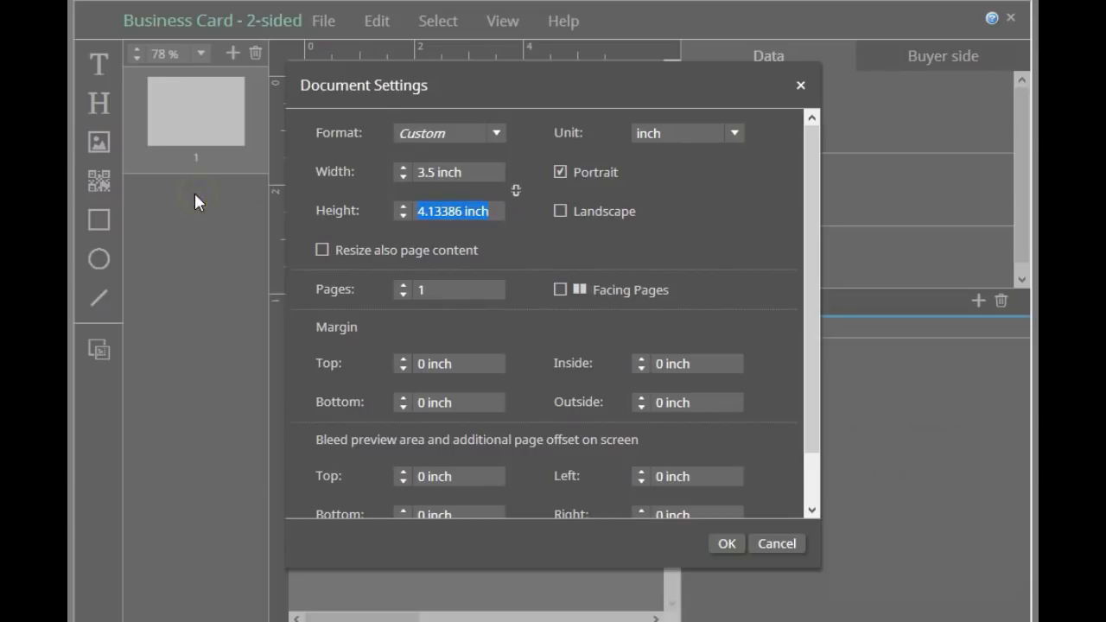
{"action": "type", "text": "2"}
{"action": "key", "text": "Tab"}
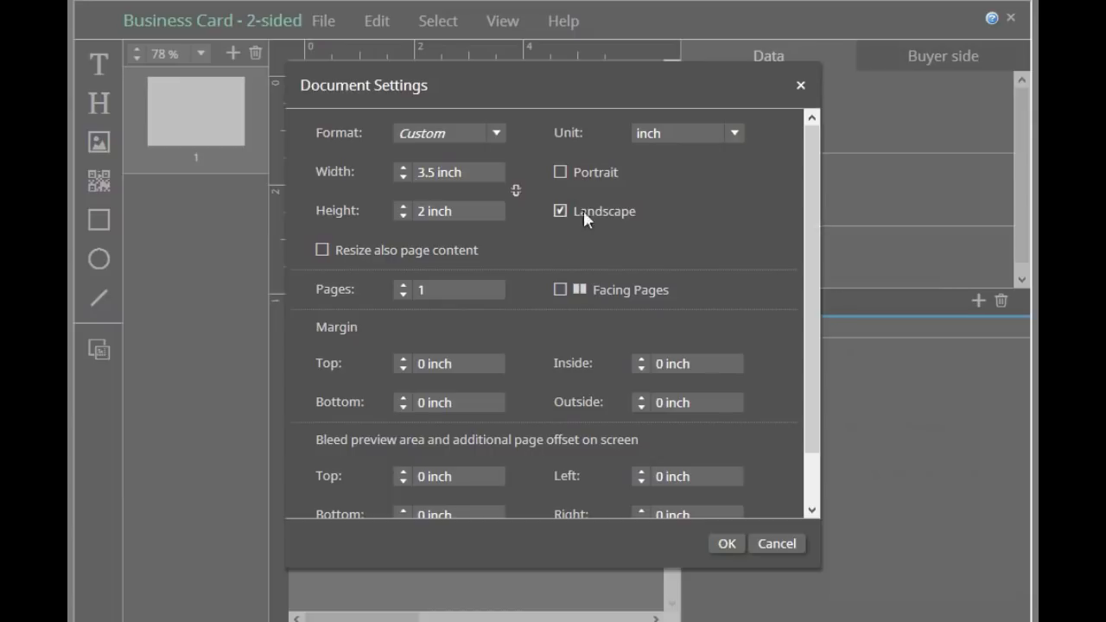
{"action": "left_click", "coordinate": [731, 133]}
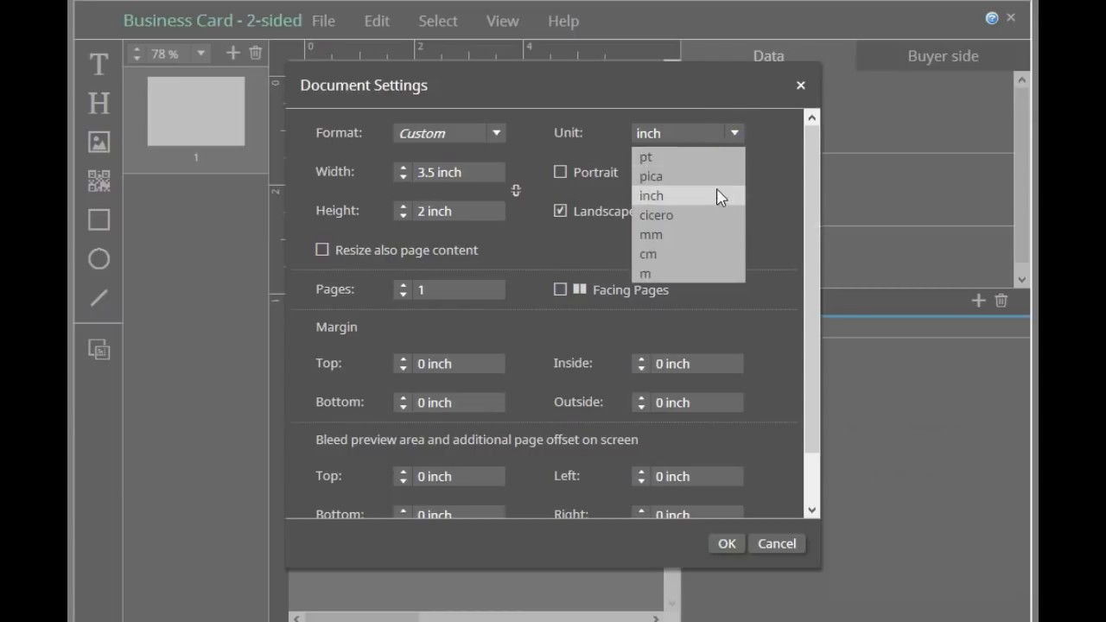
{"action": "left_click", "coordinate": [778, 189]}
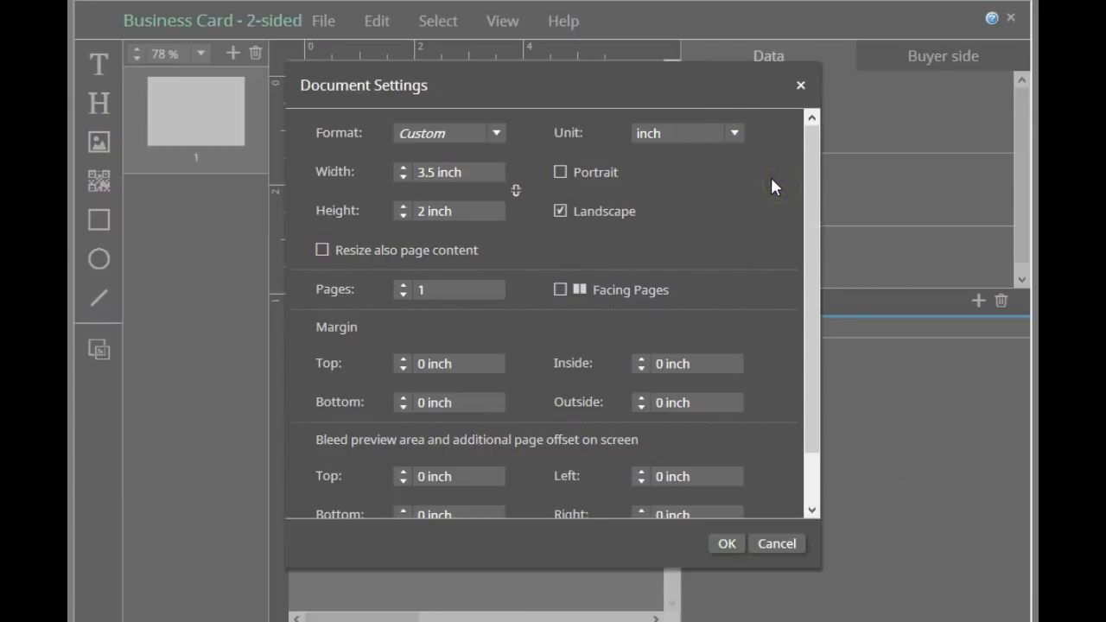
{"action": "left_click", "coordinate": [497, 135]}
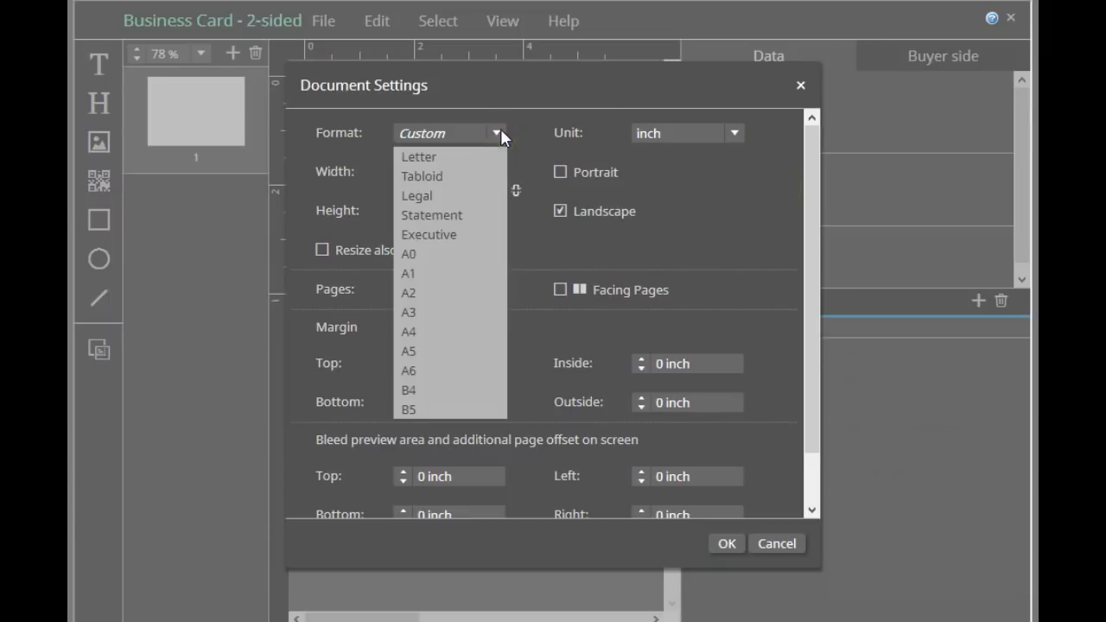
{"action": "left_click", "coordinate": [712, 181]}
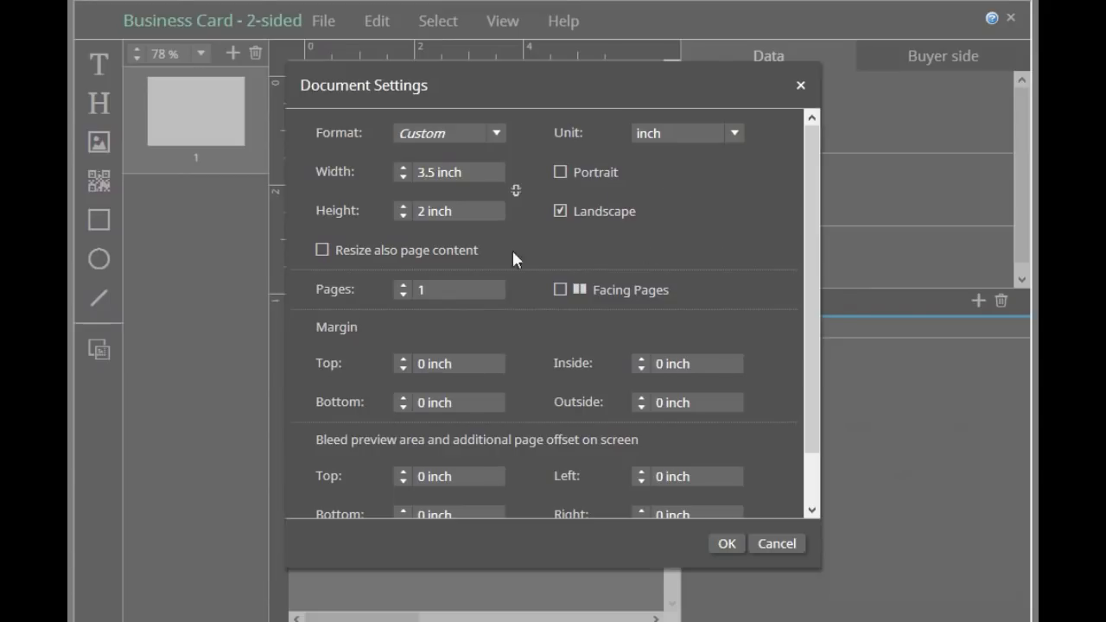
{"action": "left_click", "coordinate": [322, 251]}
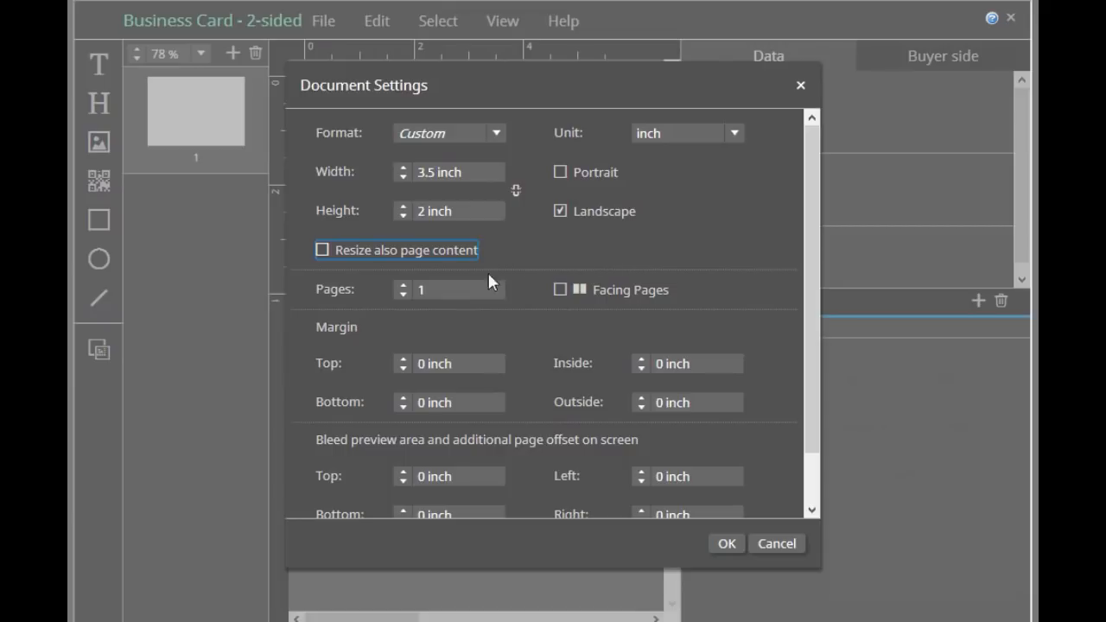
- Set the number of pages to 2, leaving facing pages off
{"action": "left_click", "coordinate": [402, 285]}
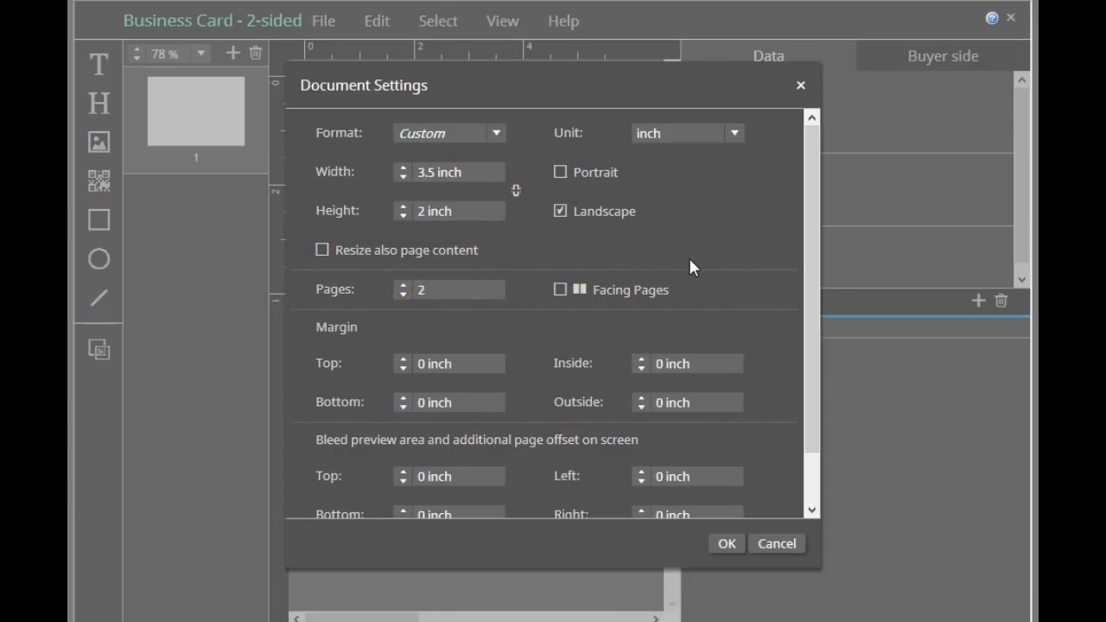
{"action": "left_click", "coordinate": [560, 290]}
{"action": "left_click", "coordinate": [560, 290]}
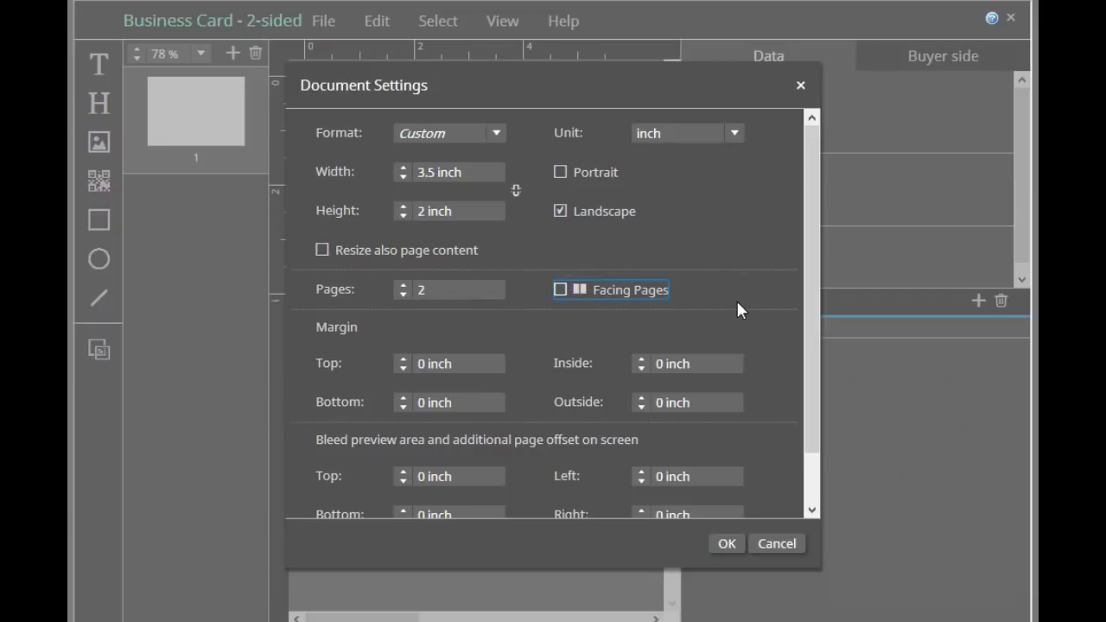
- Set the top, bottom, inside and outside margins to 0.125 inch
{"action": "left_click_drag", "start_coordinate": [809, 291], "coordinate": [797, 361]}
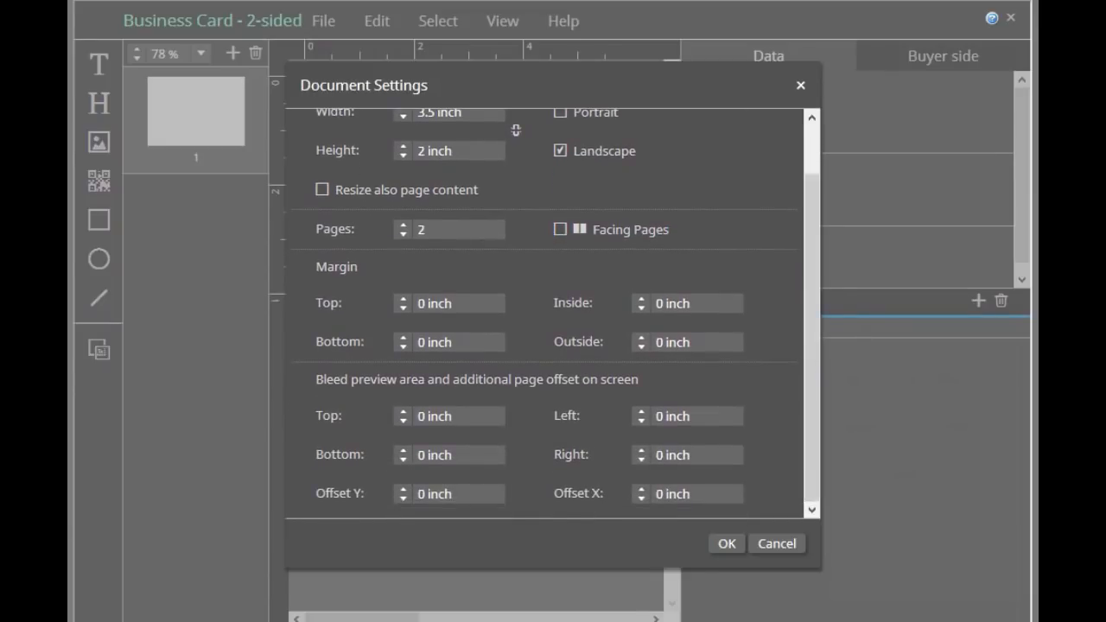
{"action": "left_click_drag", "start_coordinate": [419, 302], "coordinate": [507, 301]}
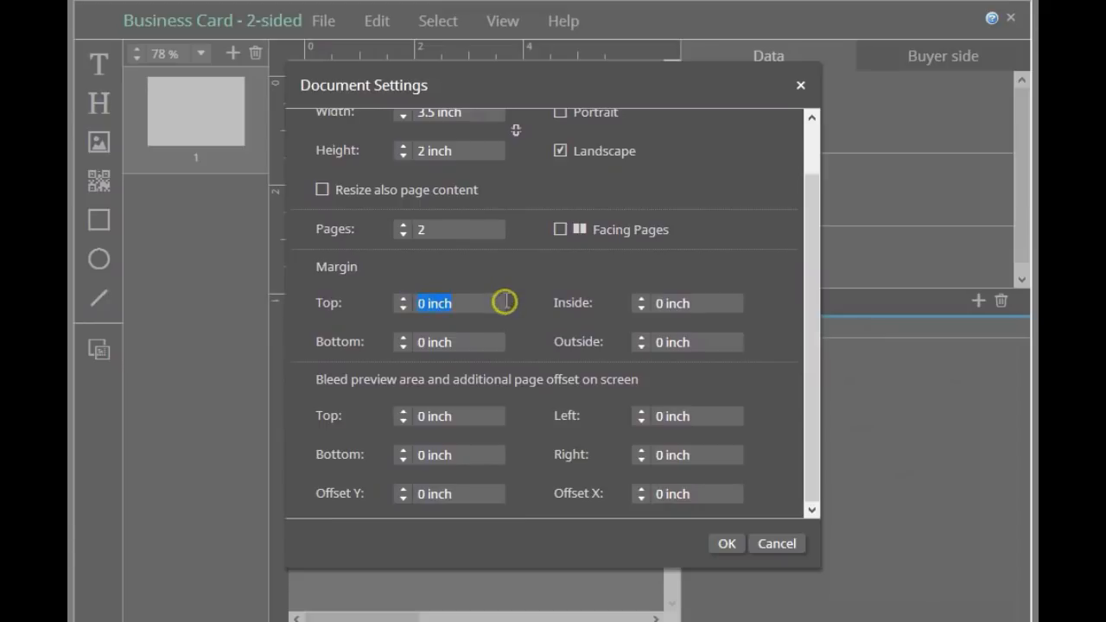
{"action": "type", "text": ".125 inch"}
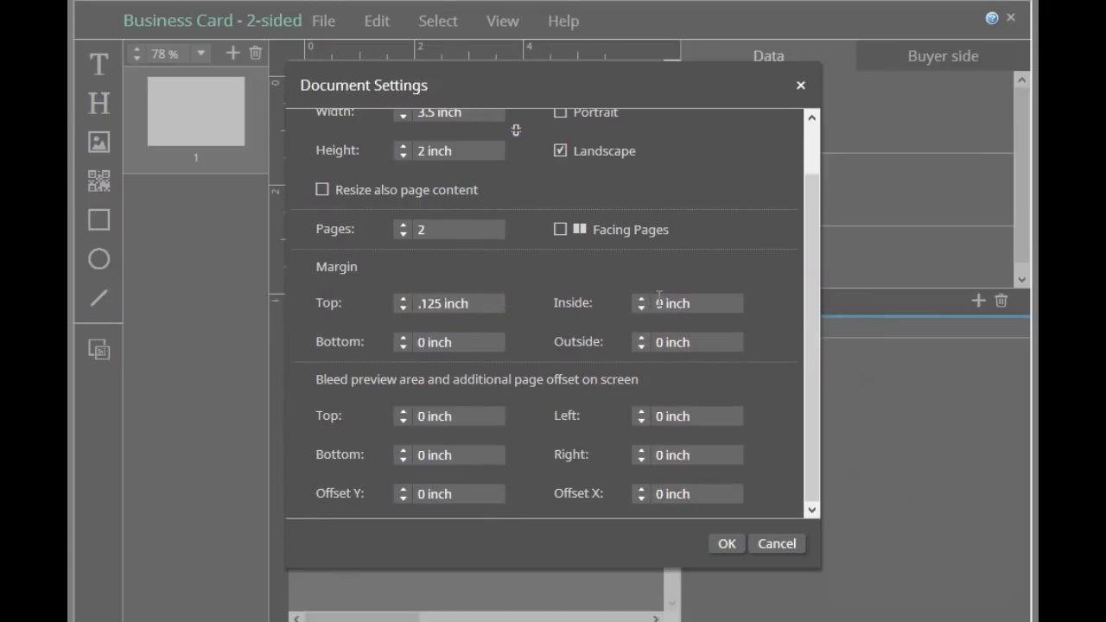
{"action": "left_click_drag", "start_coordinate": [657, 302], "coordinate": [724, 301]}
{"action": "type", "text": ".125 inch"}
{"action": "left_click_drag", "start_coordinate": [420, 340], "coordinate": [499, 338]}
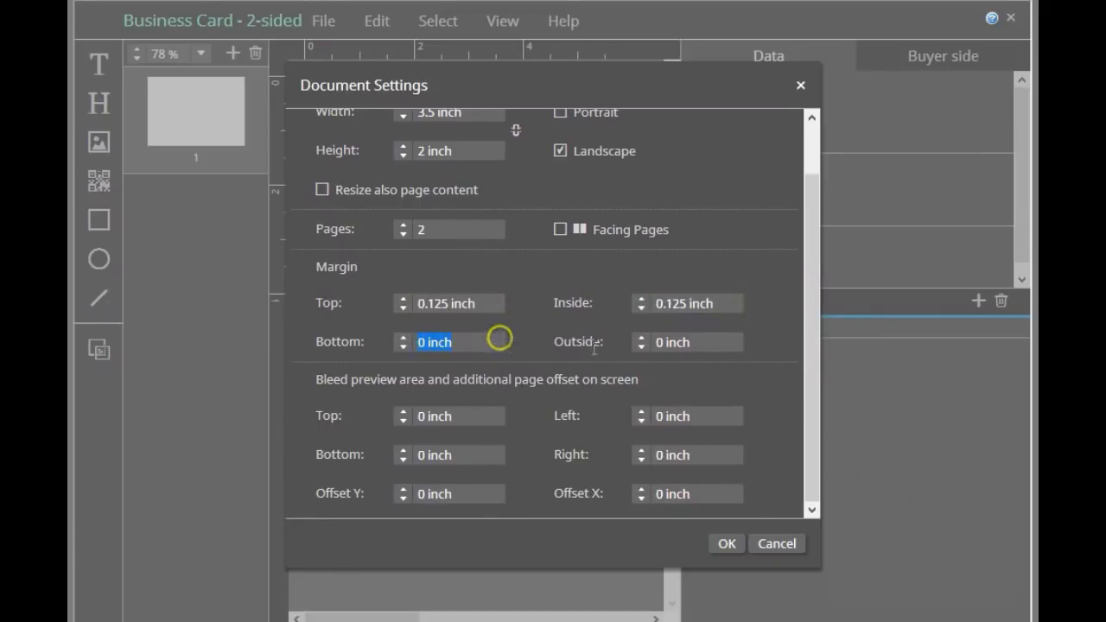
{"action": "type", "text": ".125 inch"}
{"action": "left_click_drag", "start_coordinate": [666, 342], "coordinate": [752, 341]}
{"action": "type", "text": ".125 inch"}
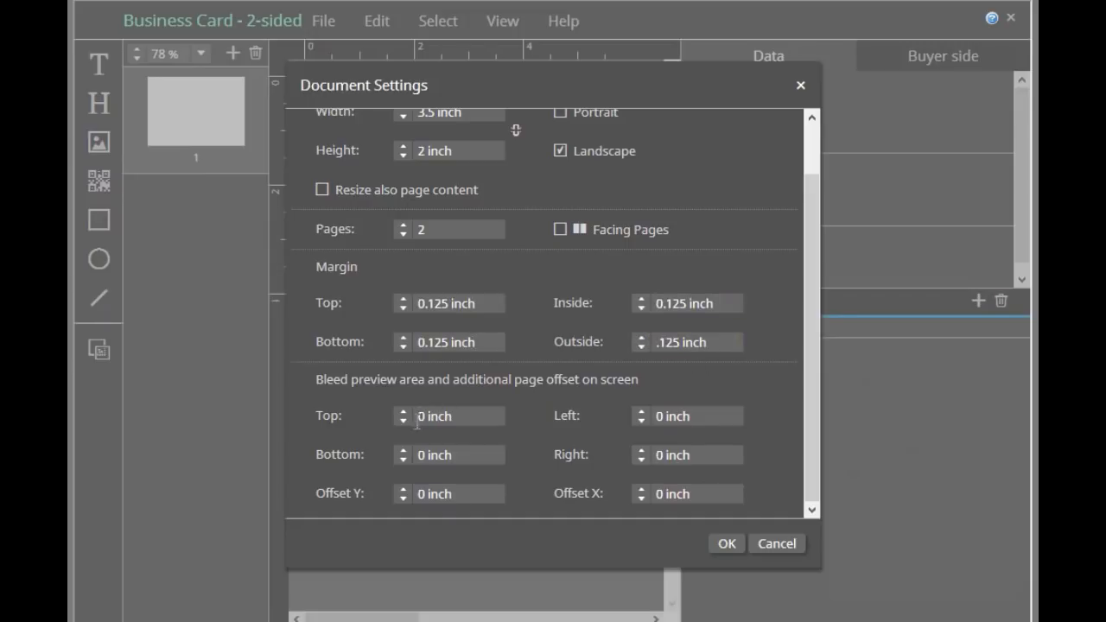
- Set the top, bottom, left and right bleed preview areas to 0.125 inch and apply the document settings
{"action": "left_click_drag", "start_coordinate": [418, 416], "coordinate": [523, 408]}
{"action": "type", "text": ".125 inch"}
{"action": "left_click_drag", "start_coordinate": [420, 454], "coordinate": [496, 454]}
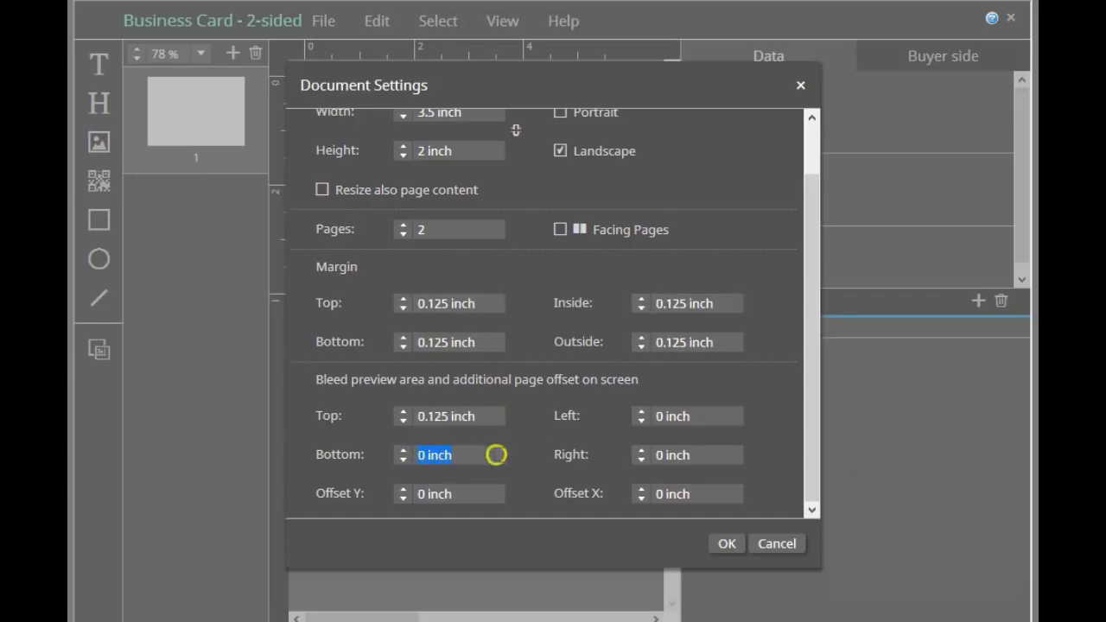
{"action": "type", "text": ".125 inch"}
{"action": "left_click_drag", "start_coordinate": [656, 416], "coordinate": [736, 412]}
{"action": "type", "text": ".125 inch"}
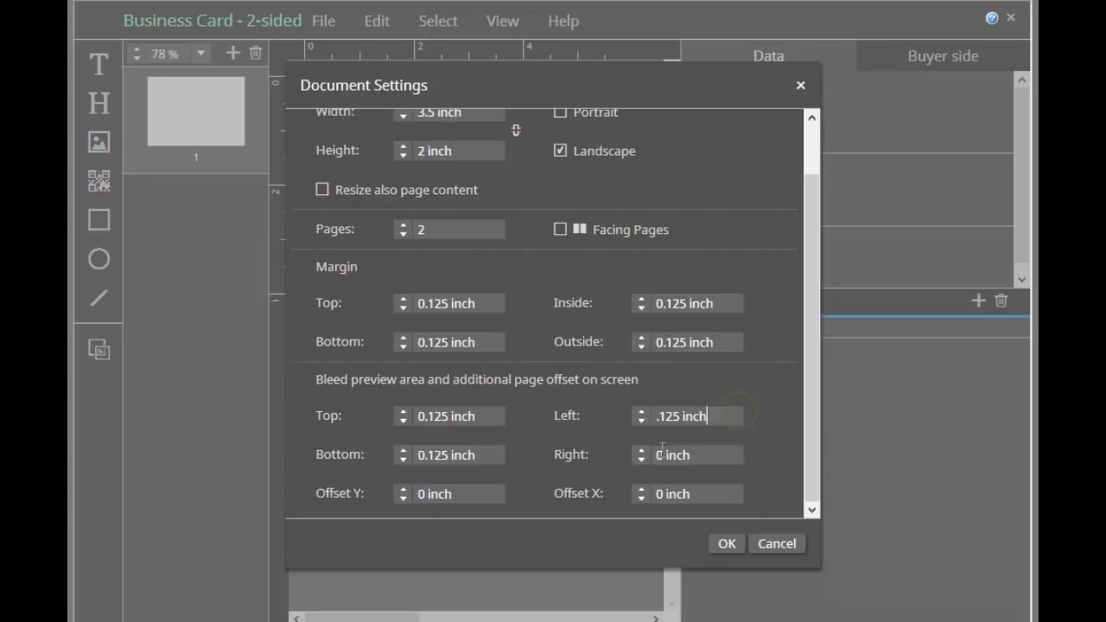
{"action": "left_click", "coordinate": [661, 457]}
{"action": "left_click_drag", "start_coordinate": [662, 456], "coordinate": [711, 454]}
{"action": "type", "text": ".125 inch"}
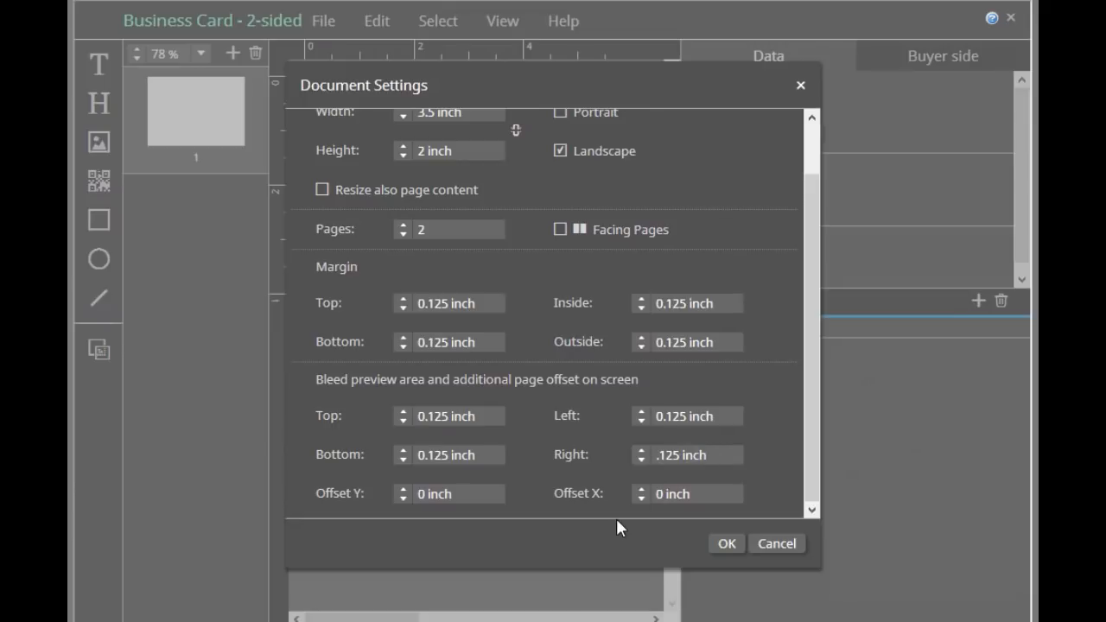
{"action": "left_click_drag", "start_coordinate": [812, 222], "coordinate": [793, 319]}
{"action": "left_click", "coordinate": [722, 542]}
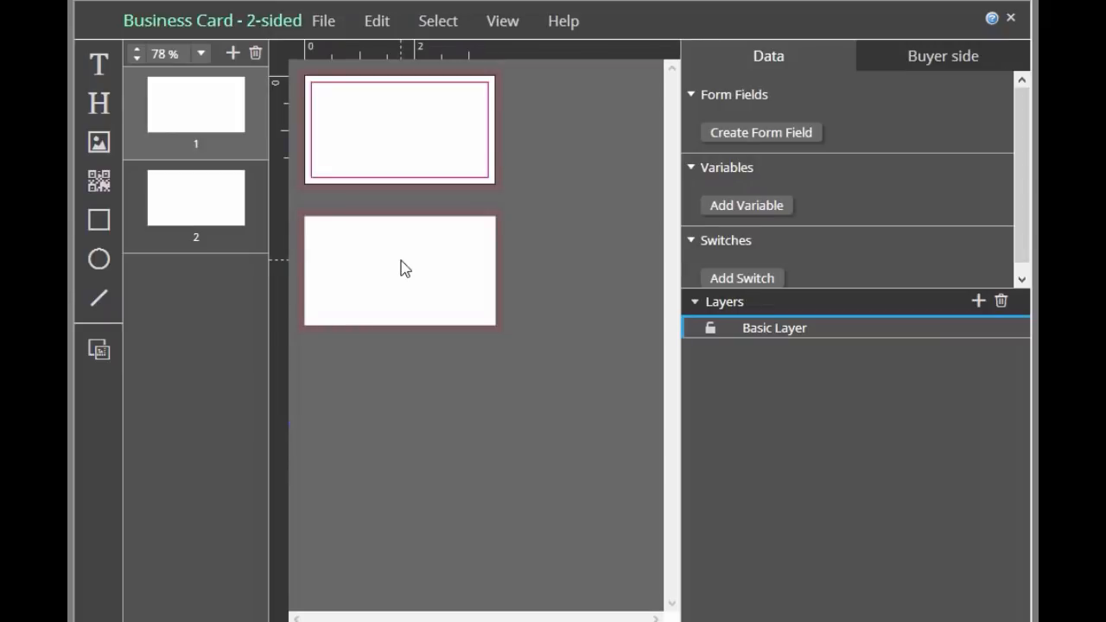
- Switch between pages 1 and 2 to examine each page's margin guides and bleed area
{"action": "left_click", "coordinate": [207, 109]}
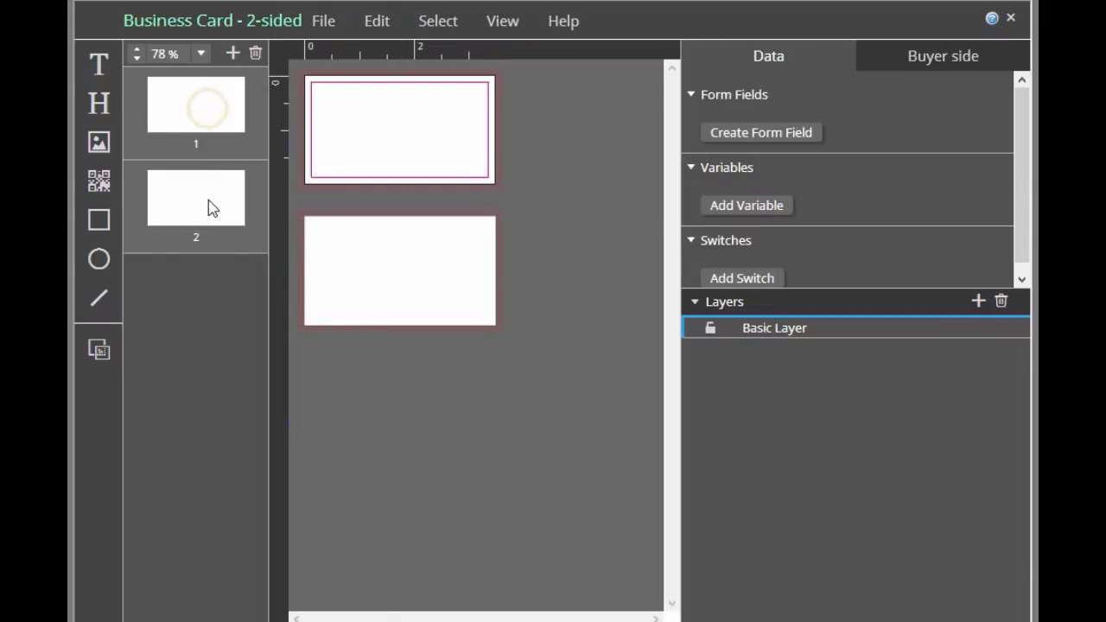
{"action": "left_click", "coordinate": [208, 197]}
{"action": "left_click", "coordinate": [201, 121]}
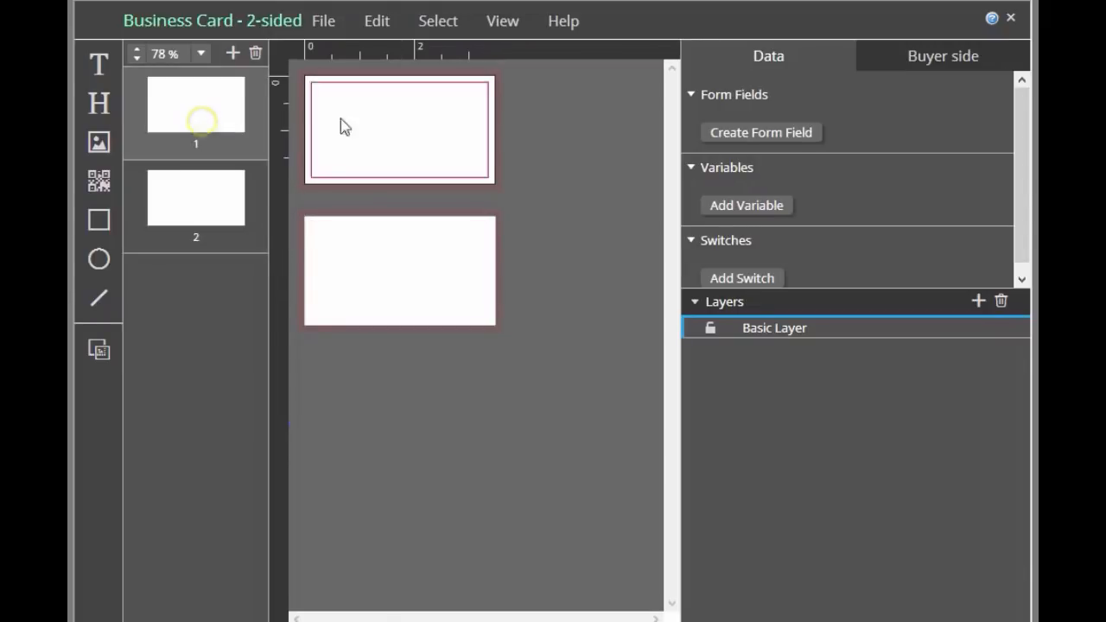
{"action": "left_click", "coordinate": [388, 266]}
{"action": "left_click", "coordinate": [401, 154]}
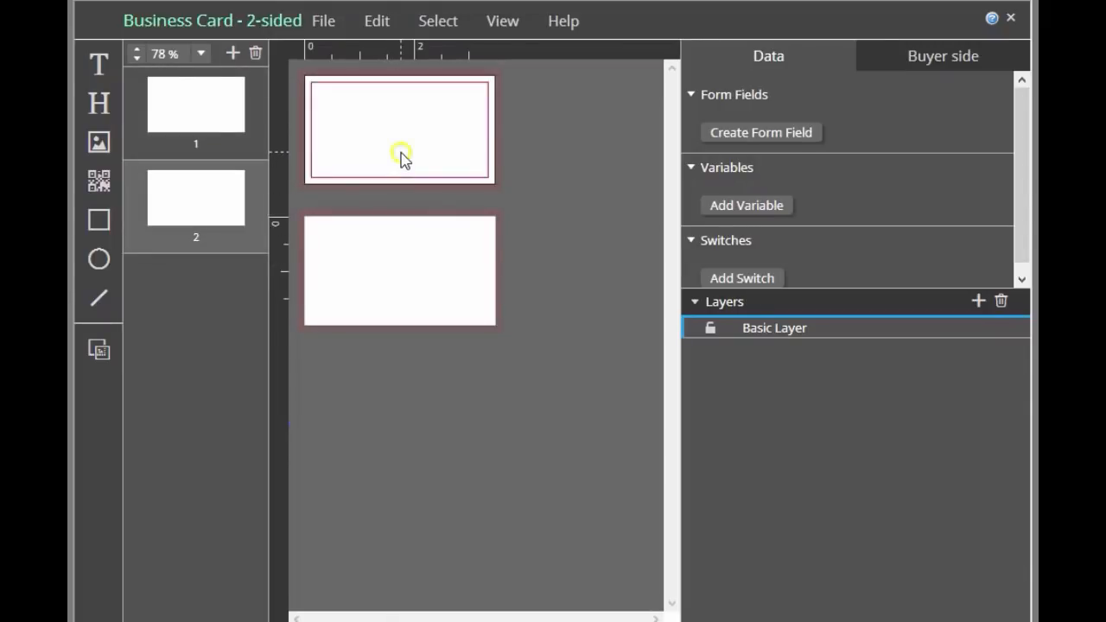
{"action": "left_click", "coordinate": [389, 259]}
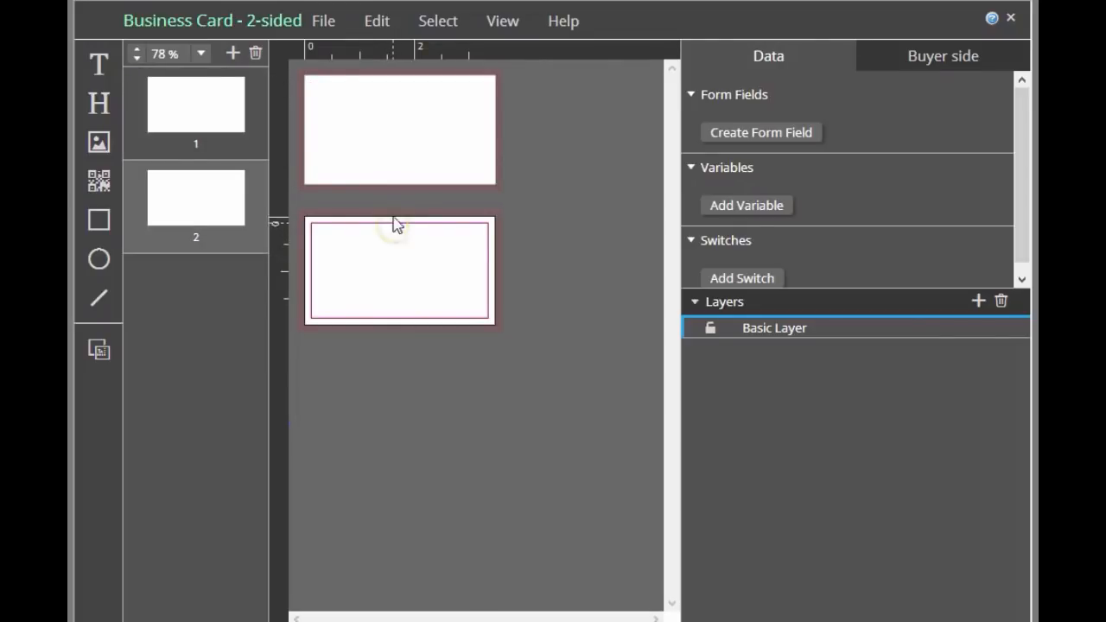
{"action": "left_click", "coordinate": [389, 172]}
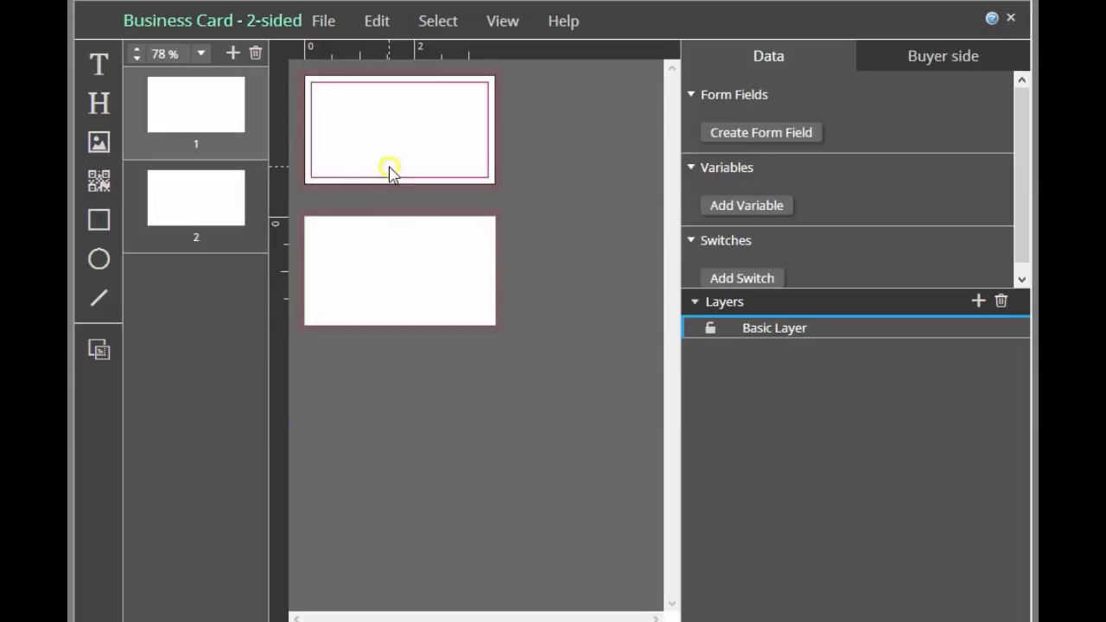
{"action": "left_click", "coordinate": [382, 87]}
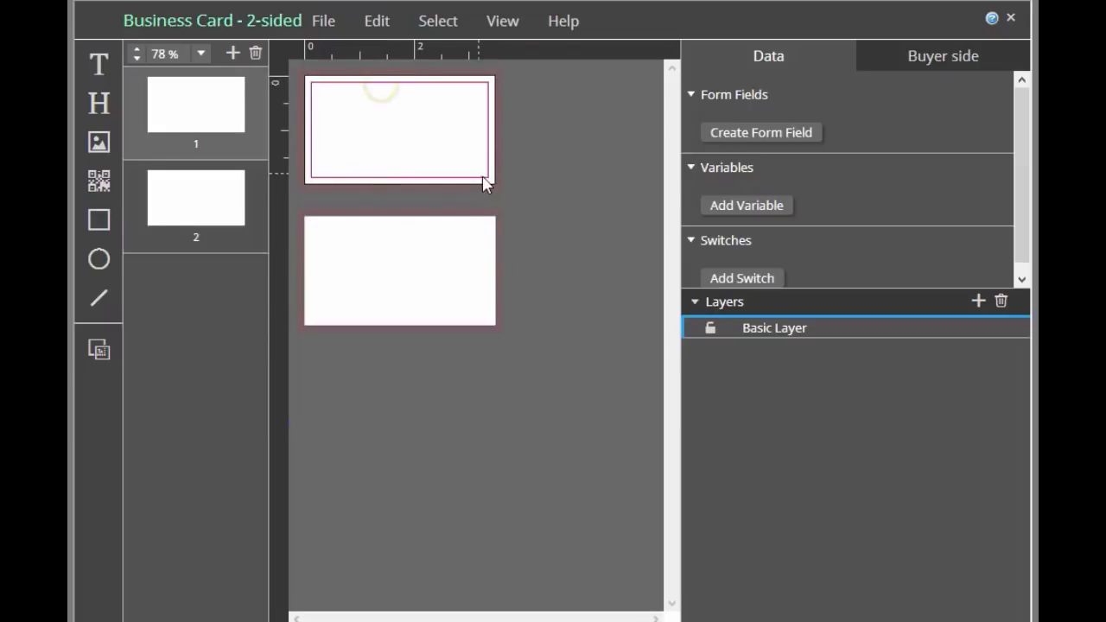
{"action": "left_click", "coordinate": [487, 187]}
- Toggle the bleed display off and on to compare the pages with and without it
{"action": "left_click", "coordinate": [97, 356]}
{"action": "left_click", "coordinate": [97, 356]}
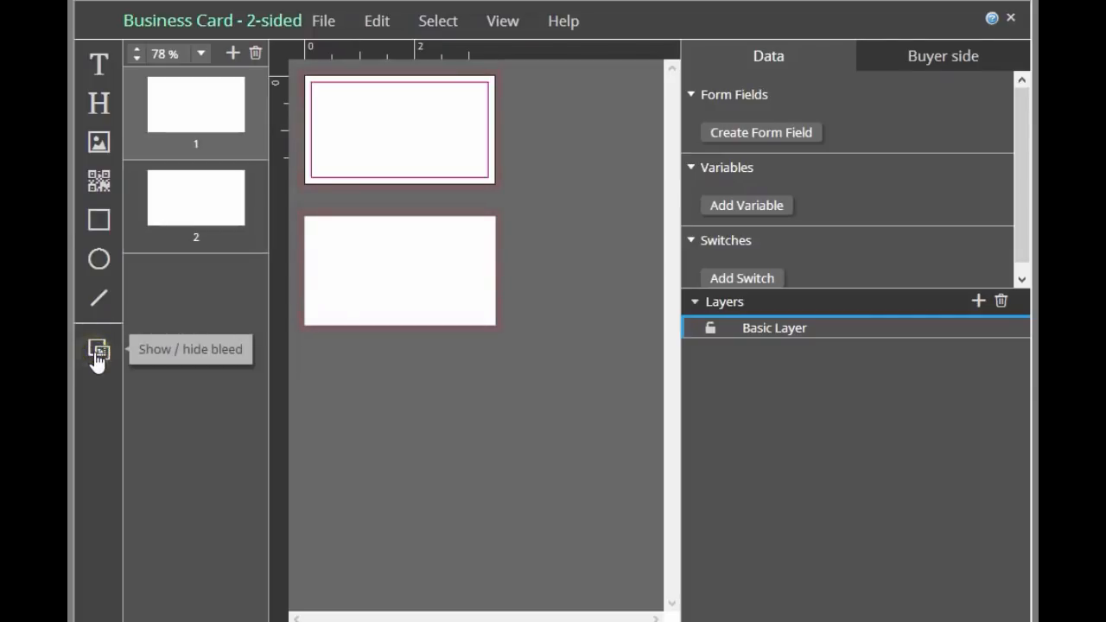
{"action": "left_click", "coordinate": [97, 356]}
{"action": "left_click", "coordinate": [96, 356]}
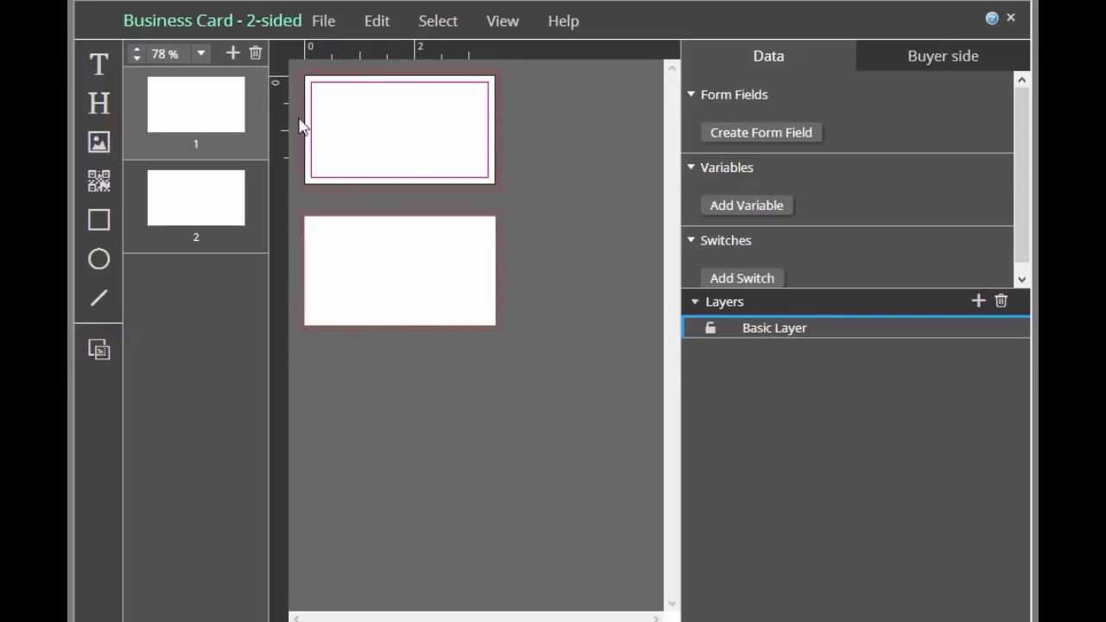
- Review the available fonts in the Font Manager and inspect the Calibri font's preview and properties
{"action": "left_click", "coordinate": [201, 52]}
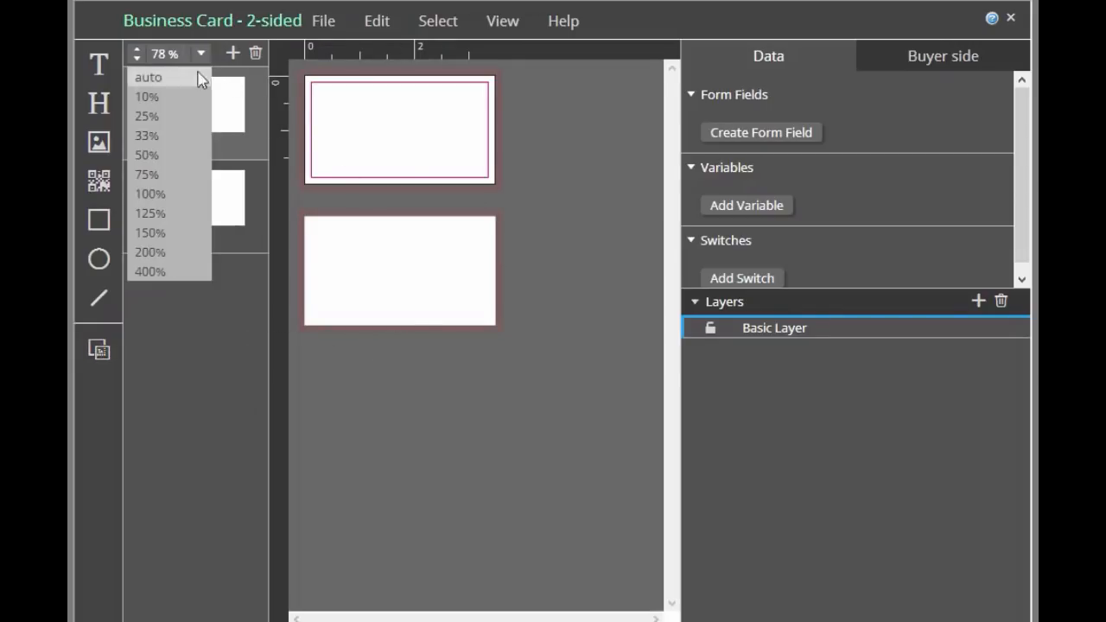
{"action": "left_click", "coordinate": [174, 214]}
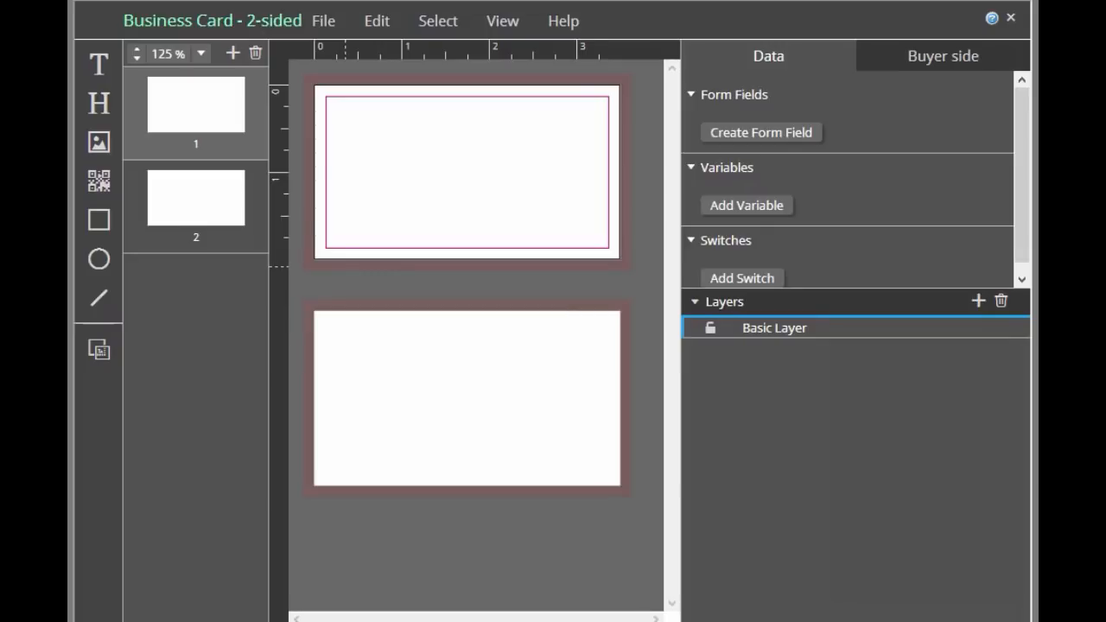
{"action": "left_click", "coordinate": [328, 26]}
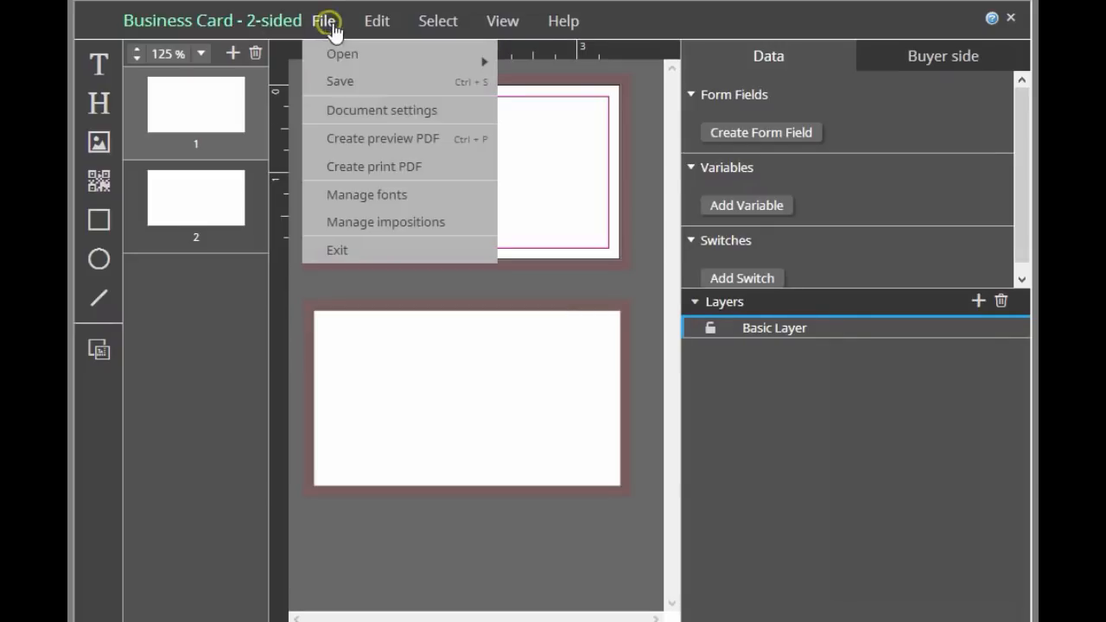
{"action": "left_click", "coordinate": [346, 197]}
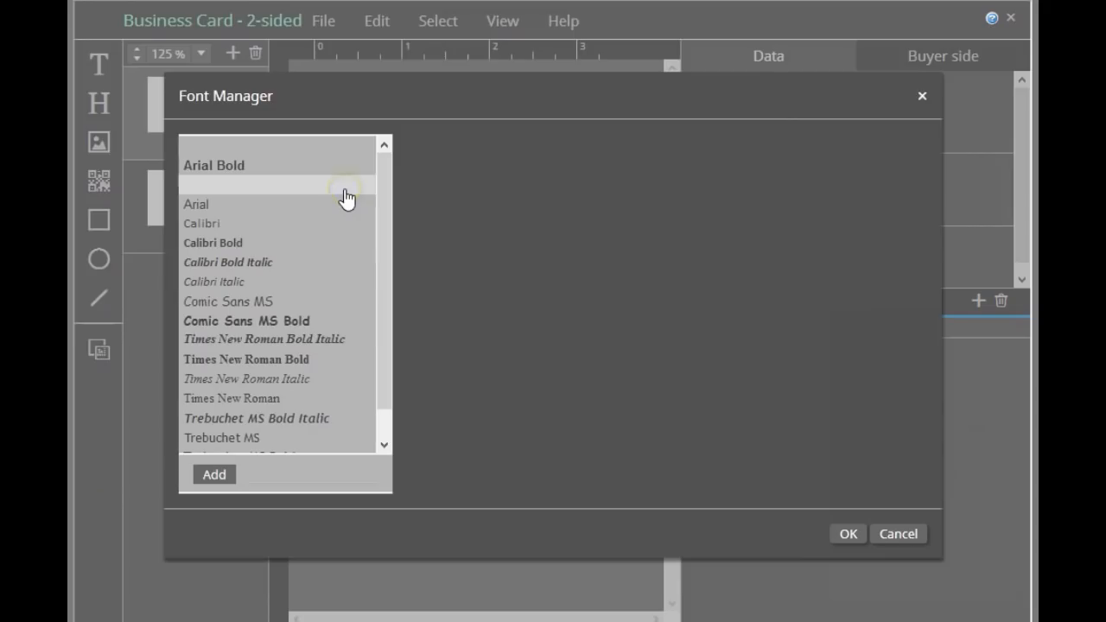
{"action": "mouse_move", "coordinate": [383, 176]}
{"action": "left_mouse_down"}
{"action": "mouse_move", "coordinate": [375, 240]}
{"action": "mouse_move", "coordinate": [382, 183]}
{"action": "left_mouse_up"}
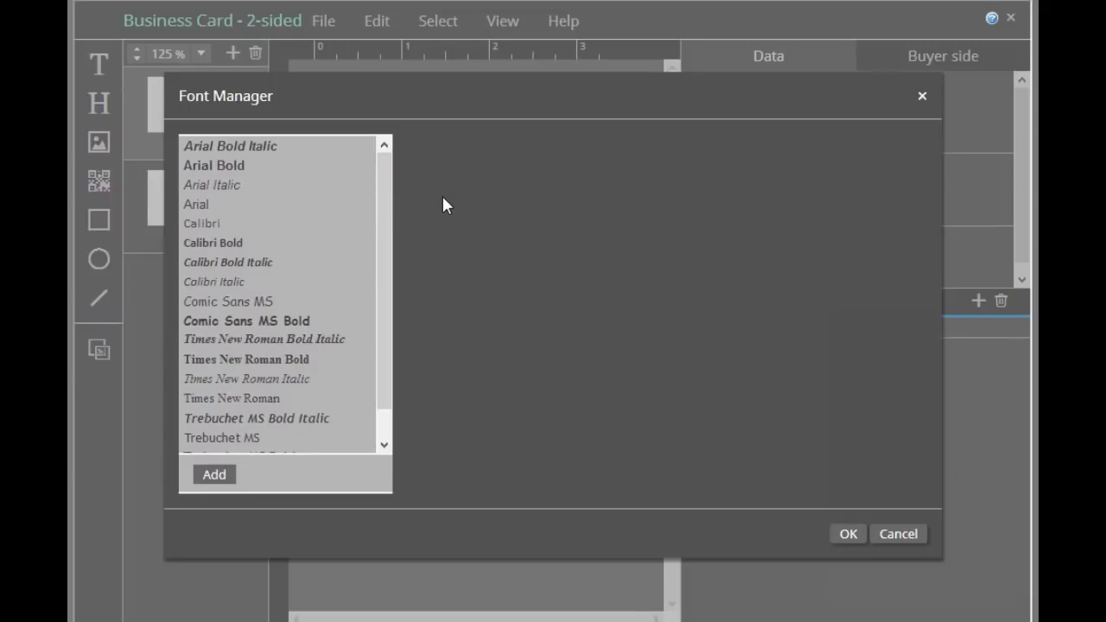
{"action": "left_click", "coordinate": [237, 223]}
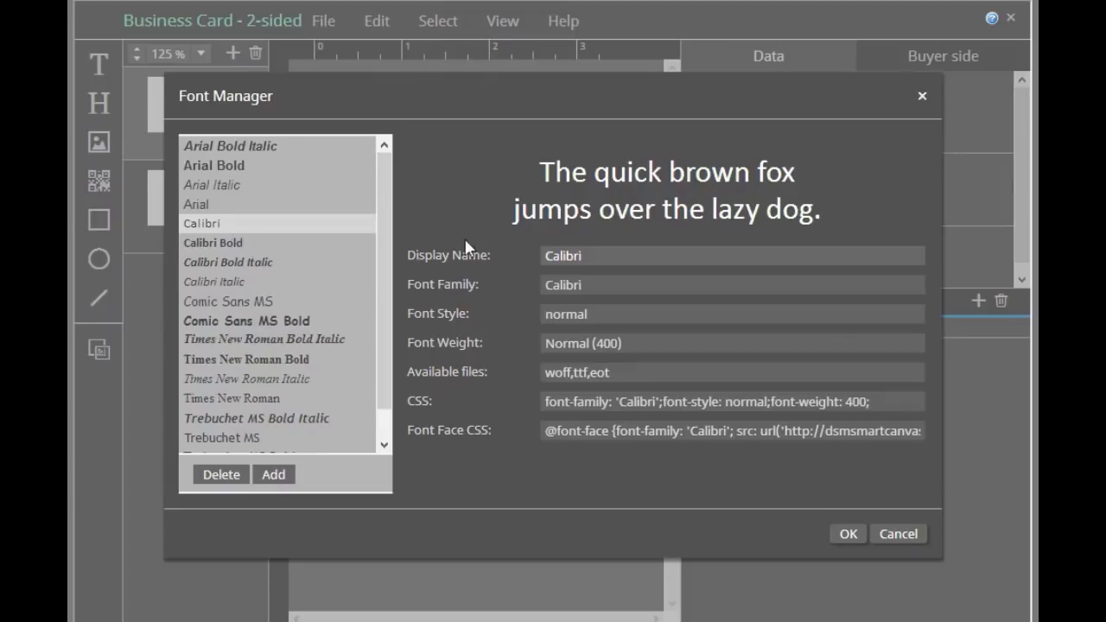
{"action": "left_click", "coordinate": [847, 534]}
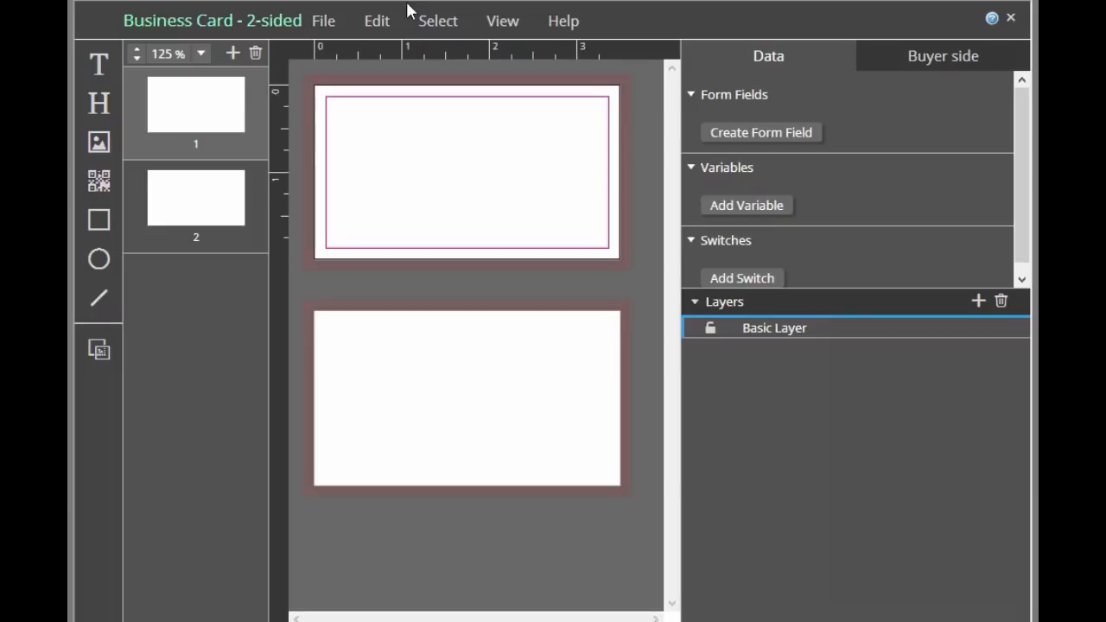
- Open the Card imposition for editing in the Imposition Manager and examine its layout, signature and scale settings
{"action": "left_click", "coordinate": [323, 23]}
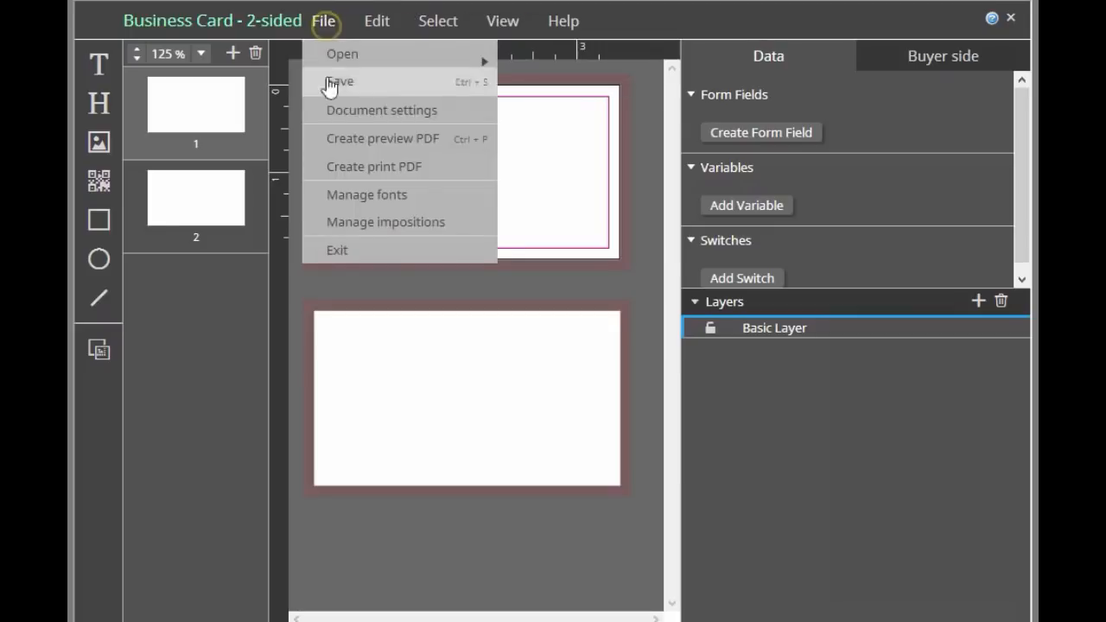
{"action": "left_click", "coordinate": [372, 223]}
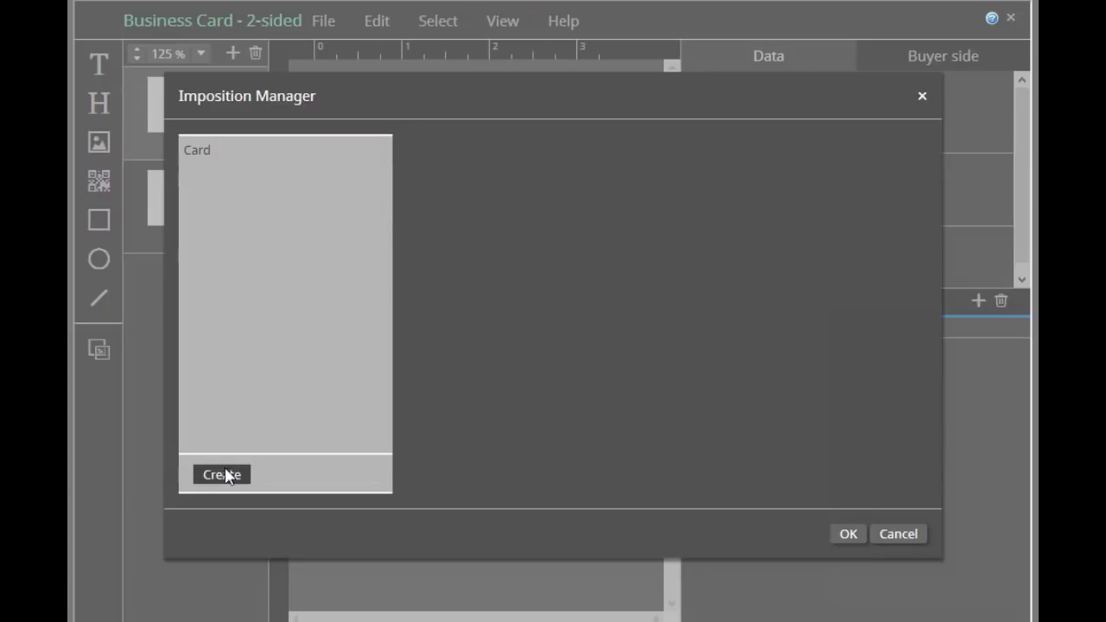
{"action": "left_click", "coordinate": [205, 153]}
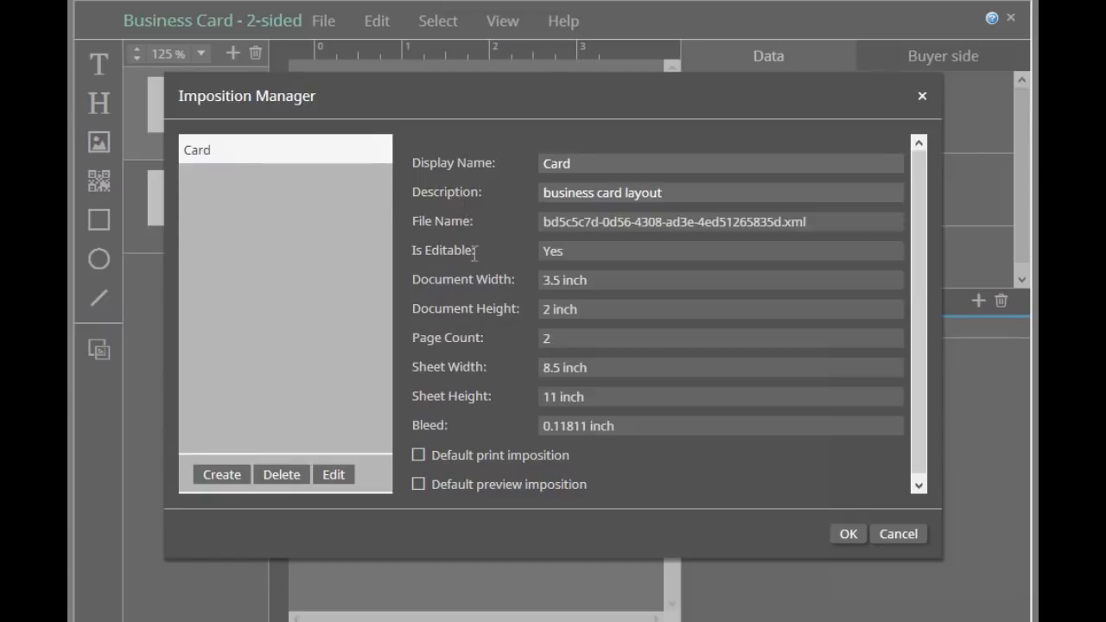
{"action": "left_click", "coordinate": [334, 474]}
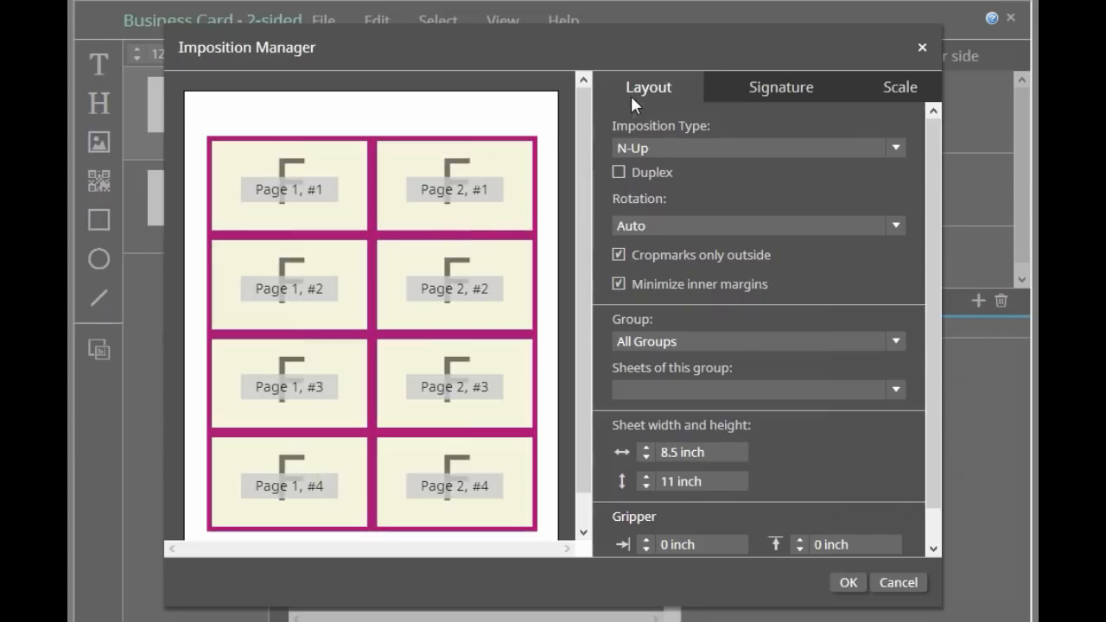
{"action": "left_click", "coordinate": [760, 93]}
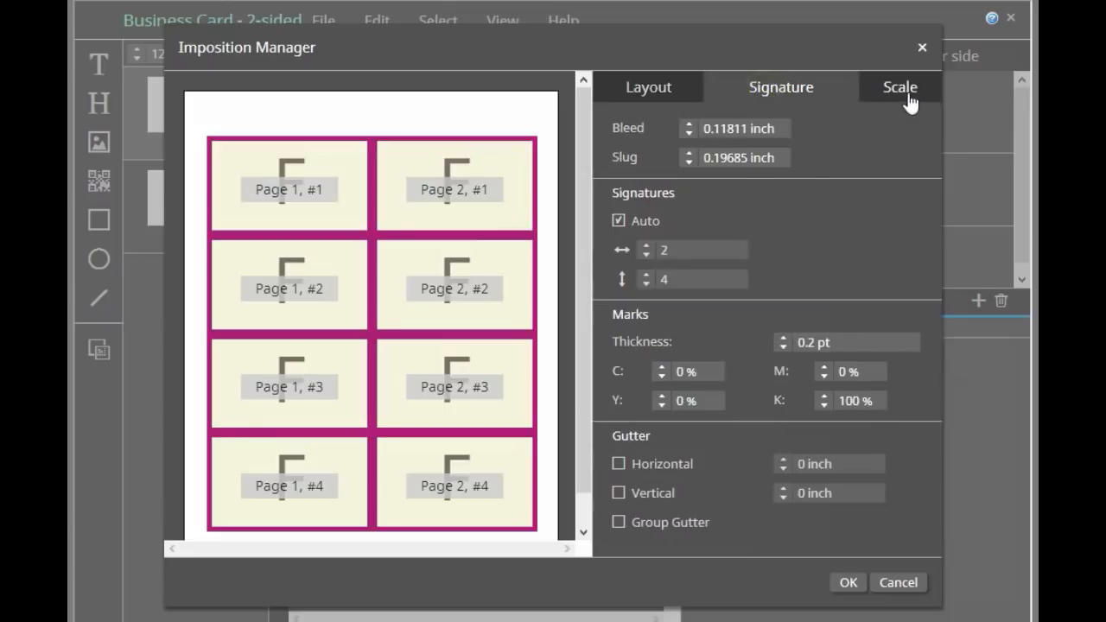
{"action": "left_click", "coordinate": [907, 97]}
{"action": "left_click", "coordinate": [777, 88]}
- Enable the horizontal and vertical gutters of the Card imposition and set both to 0.5 inch
{"action": "left_click", "coordinate": [618, 463]}
{"action": "left_click", "coordinate": [796, 464]}
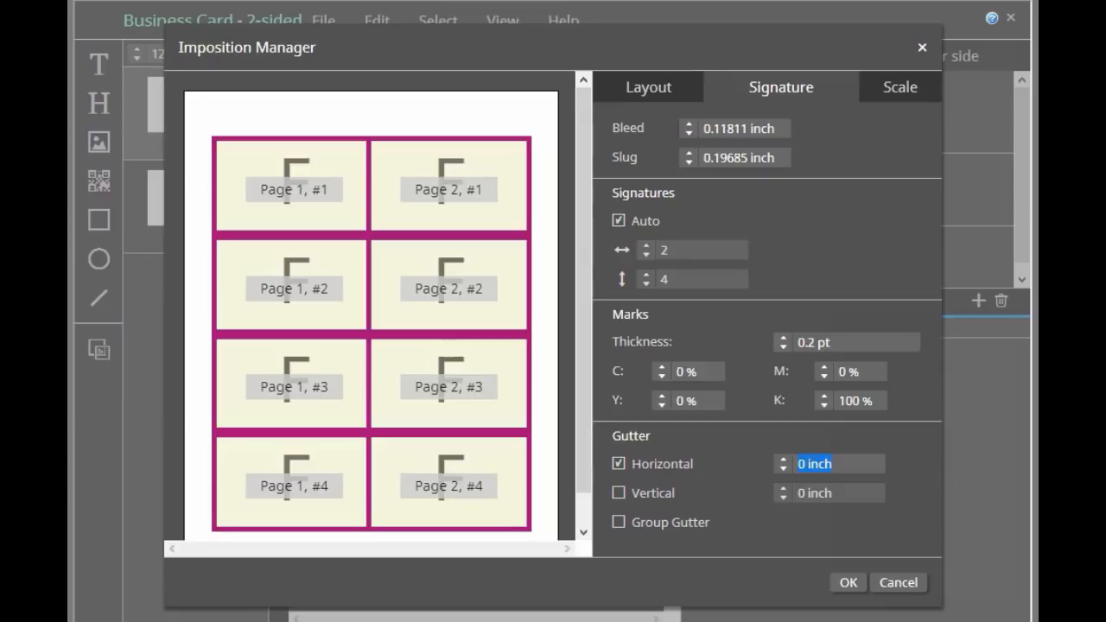
{"action": "type", "text": ".5 inch"}
{"action": "left_click", "coordinate": [618, 493]}
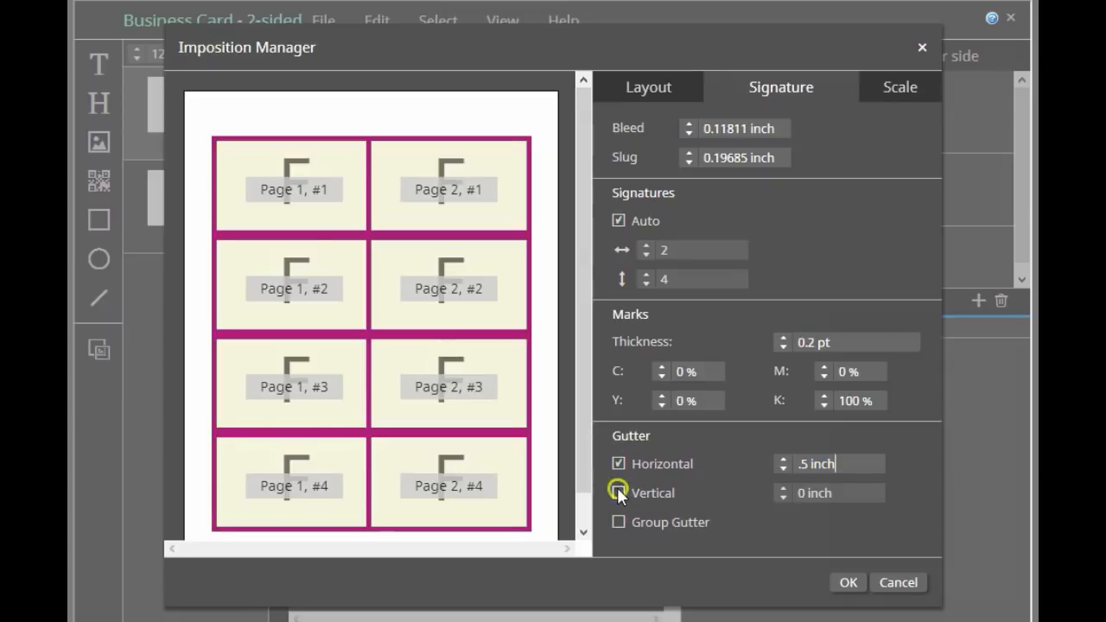
{"action": "left_click", "coordinate": [787, 492]}
{"action": "type", "text": ".5 inch"}
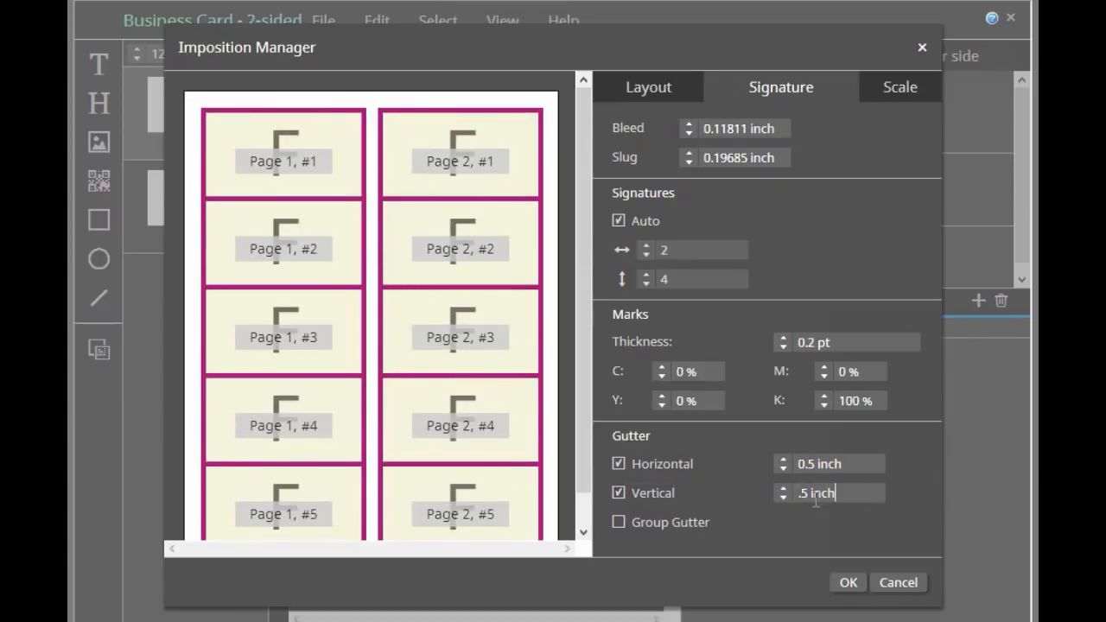
{"action": "left_click", "coordinate": [737, 465]}
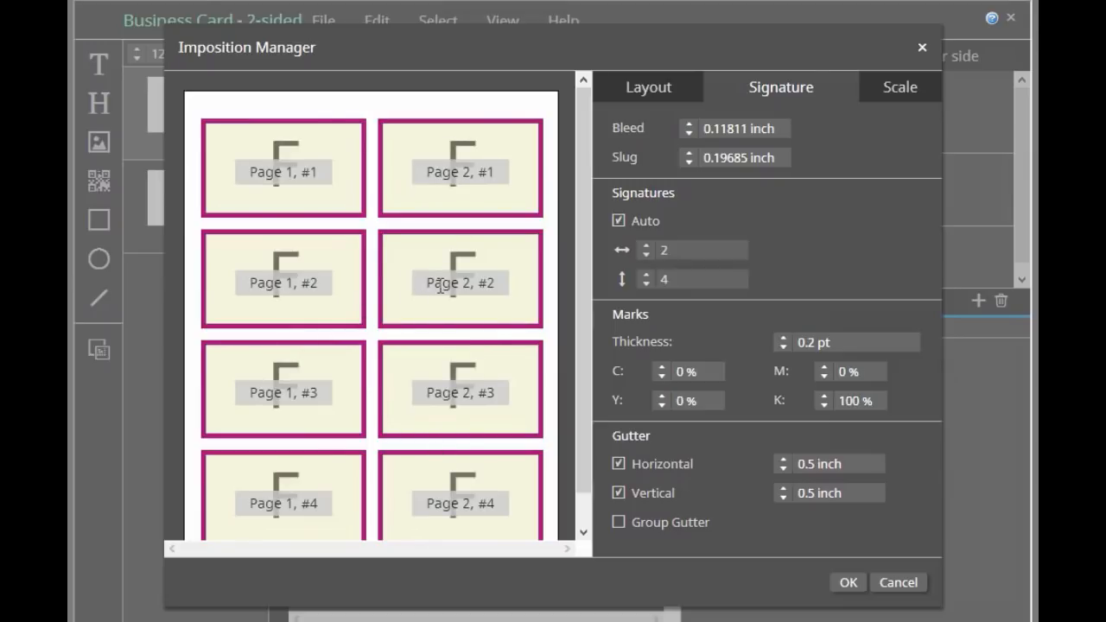
- Disable the horizontal and vertical gutters again and accept the imposition settings
{"action": "left_click", "coordinate": [618, 465]}
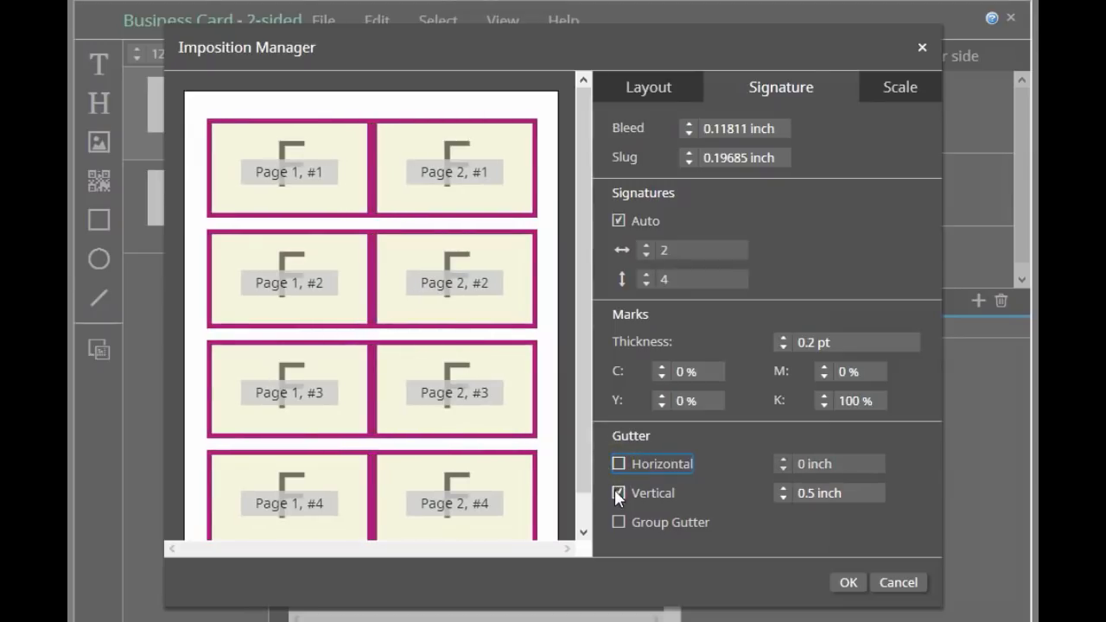
{"action": "left_click", "coordinate": [616, 491]}
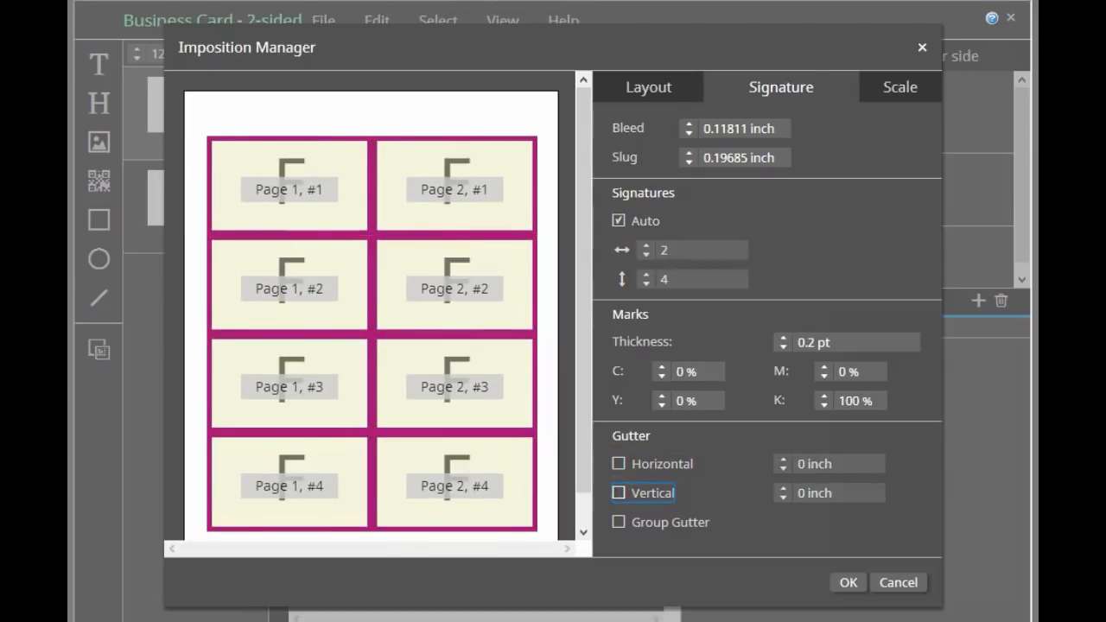
{"action": "left_click", "coordinate": [846, 584]}
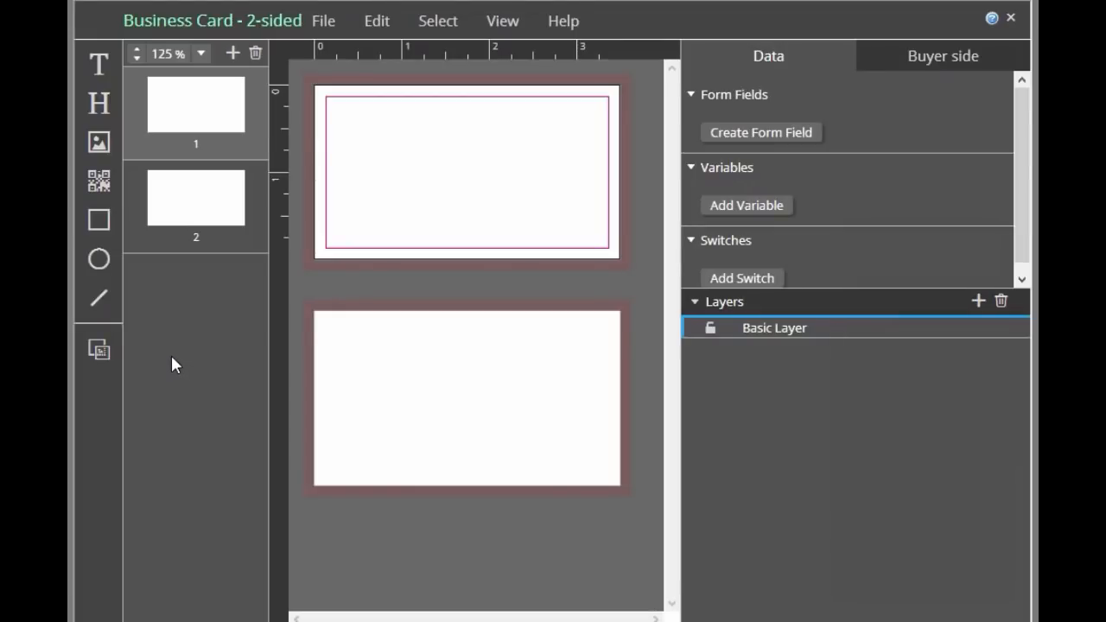
- Add a text frame to page 1 and look through its text and layout options with an enlarged options area
{"action": "left_click", "coordinate": [99, 69]}
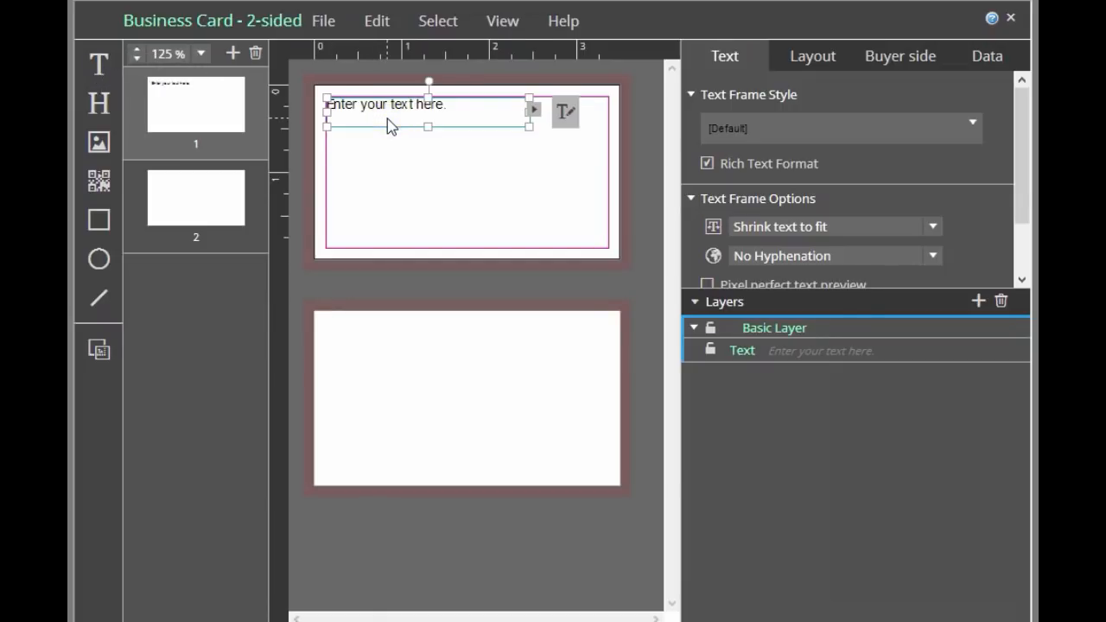
{"action": "left_click", "coordinate": [816, 57]}
{"action": "left_click", "coordinate": [737, 54]}
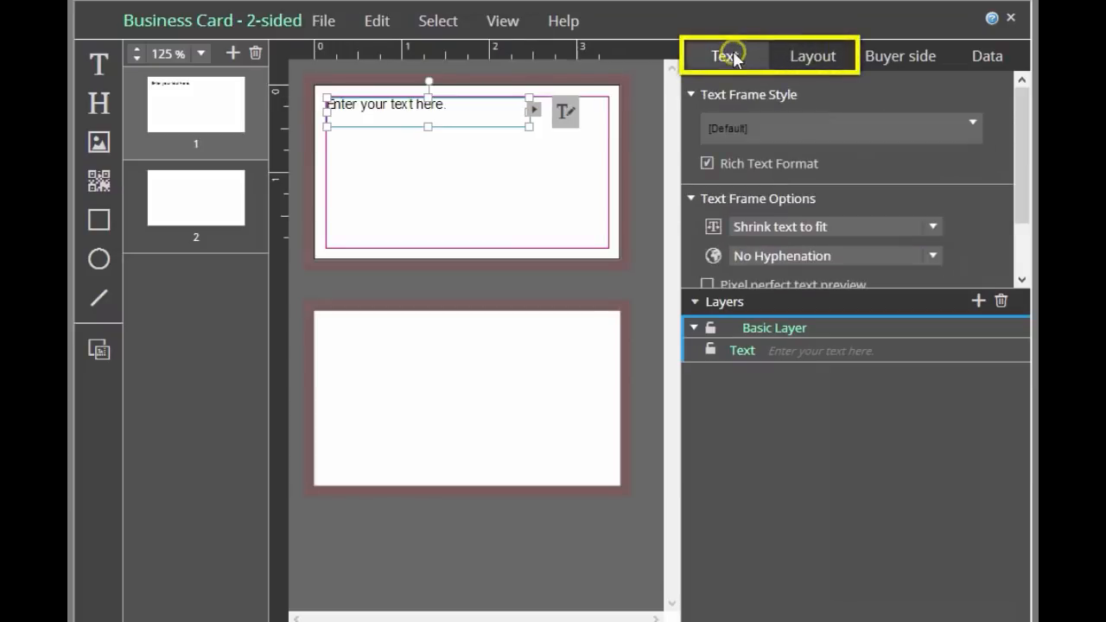
{"action": "left_click", "coordinate": [792, 60]}
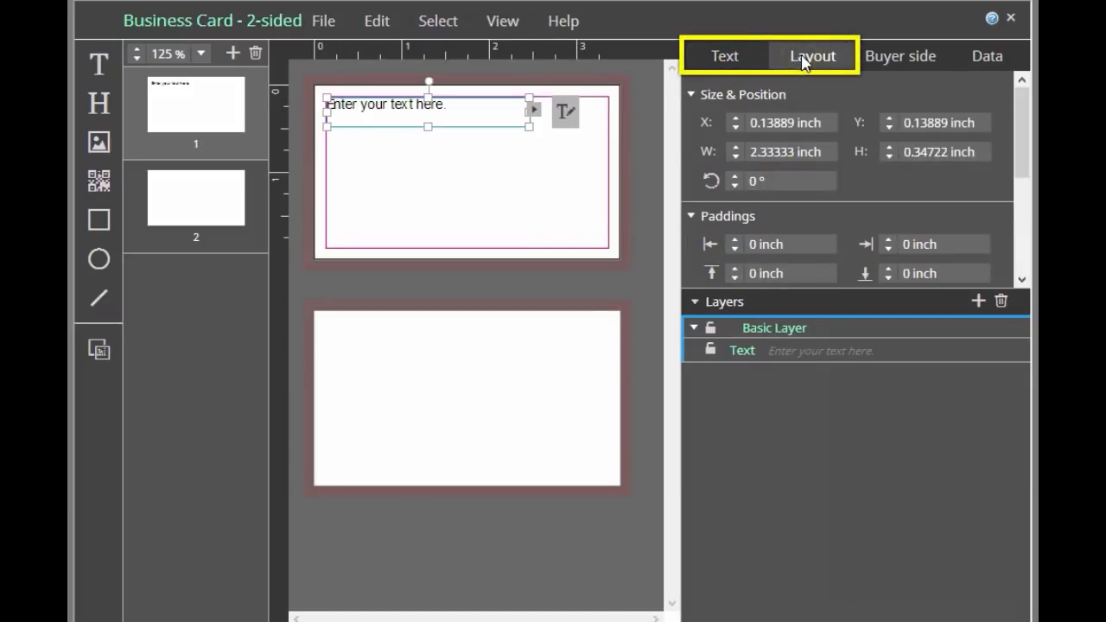
{"action": "left_click", "coordinate": [725, 63]}
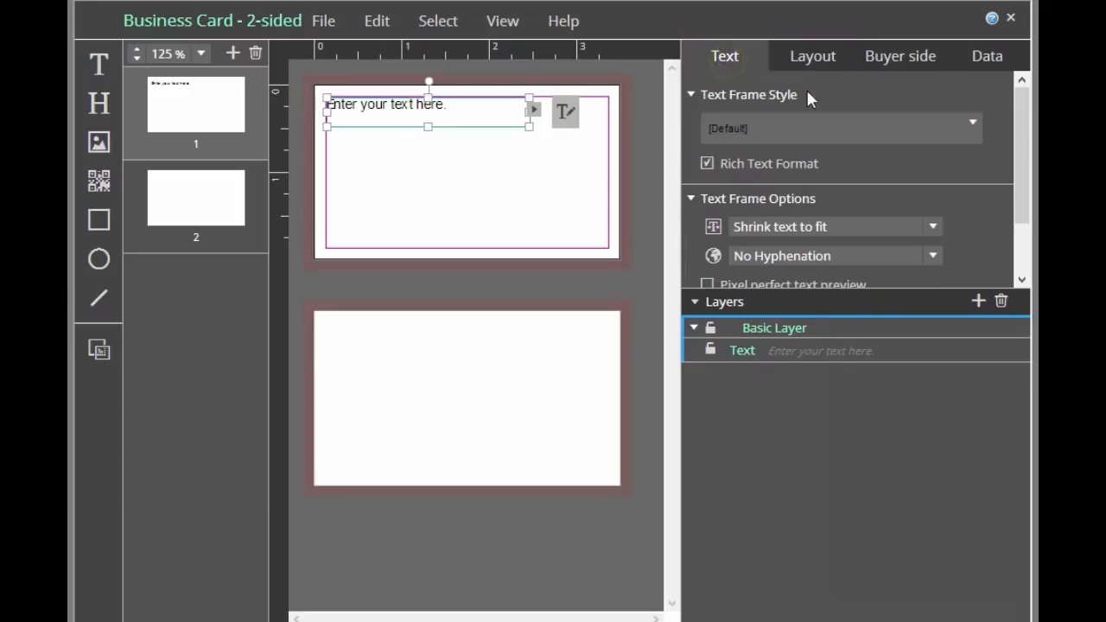
{"action": "left_click_drag", "start_coordinate": [1023, 121], "coordinate": [1023, 135]}
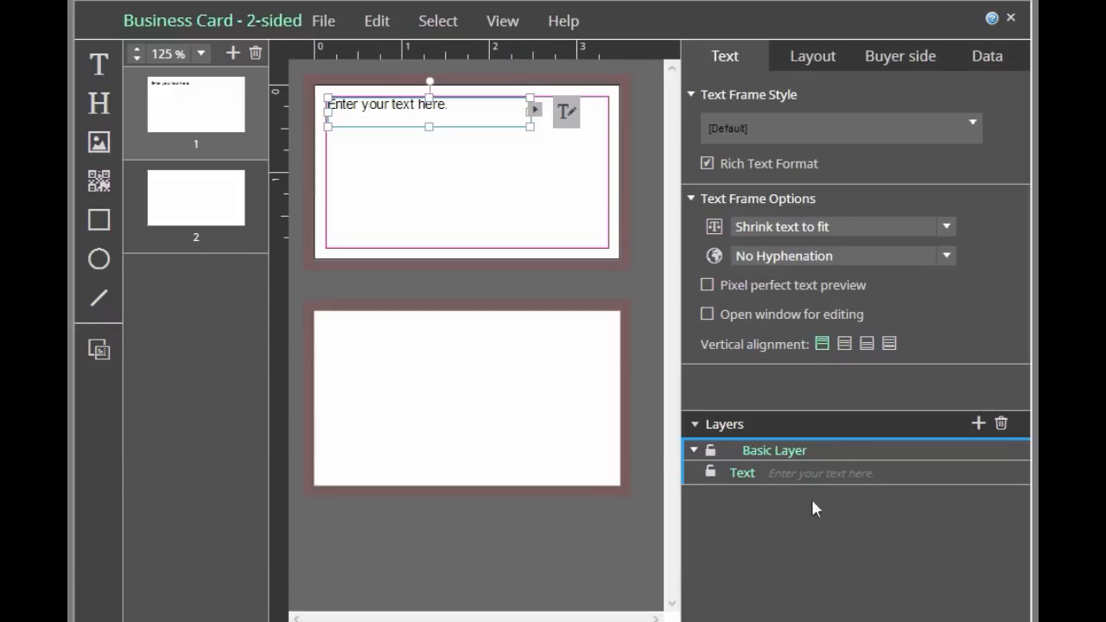
- Add a new text frame style and open it for editing in the Text Style Manager
{"action": "left_click", "coordinate": [972, 122]}
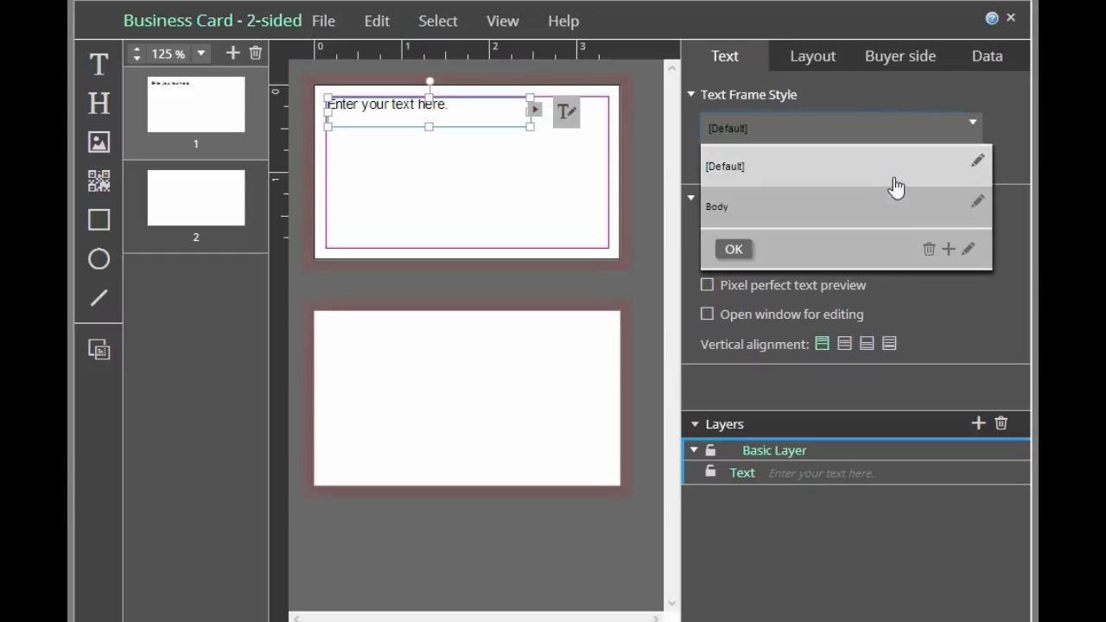
{"action": "left_click", "coordinate": [948, 251]}
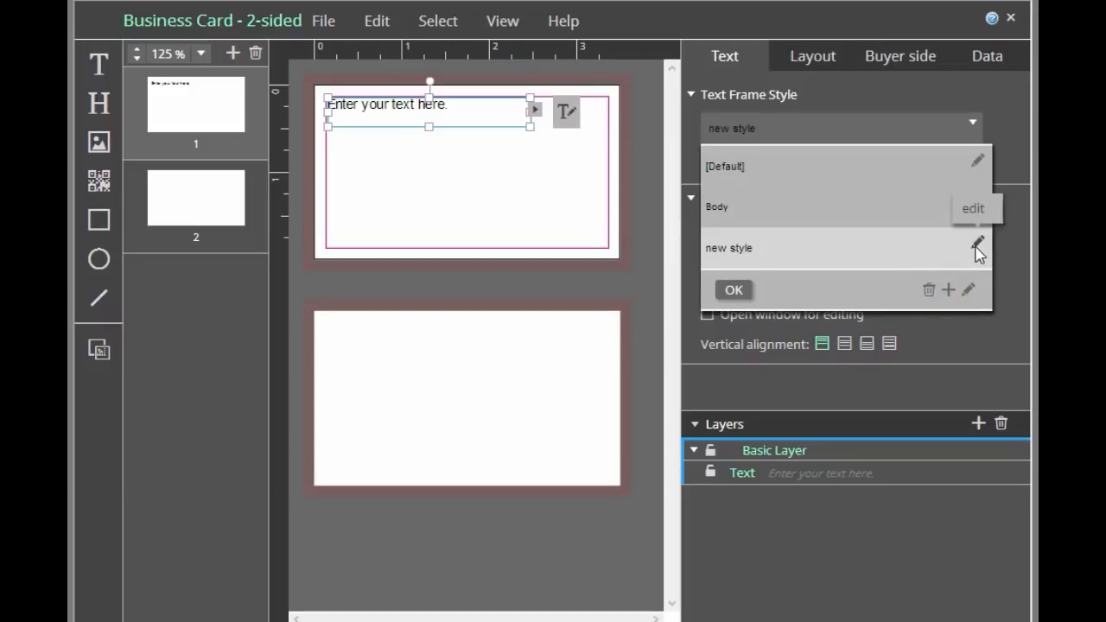
{"action": "left_click", "coordinate": [976, 248]}
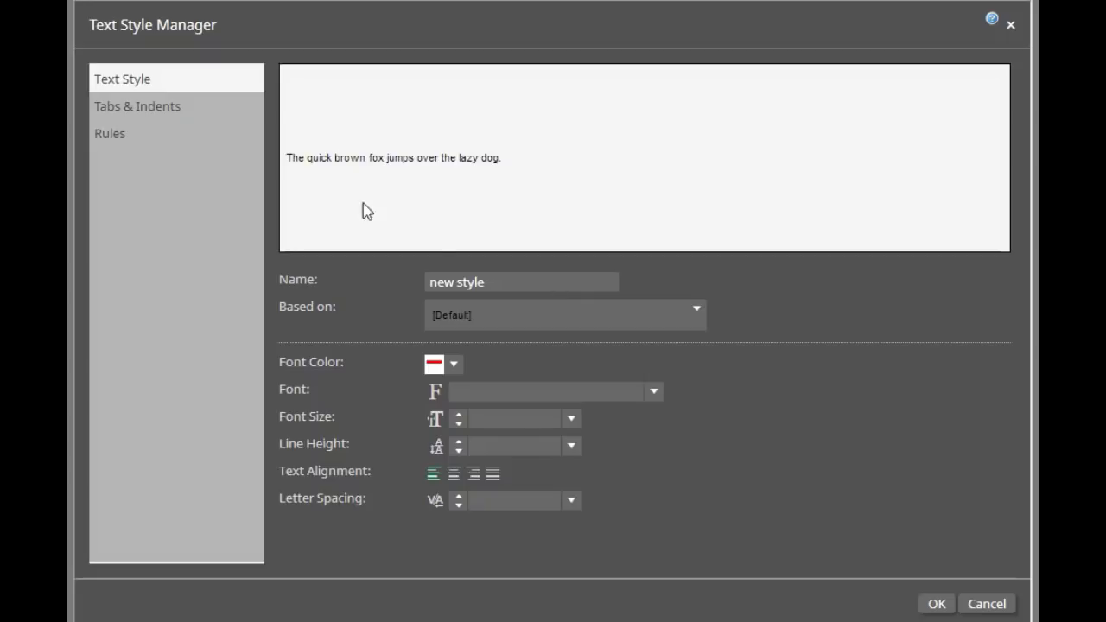
- Look through the new style's Tabs & Indents and Rules settings, and name the style Head1
{"action": "left_click", "coordinate": [172, 112]}
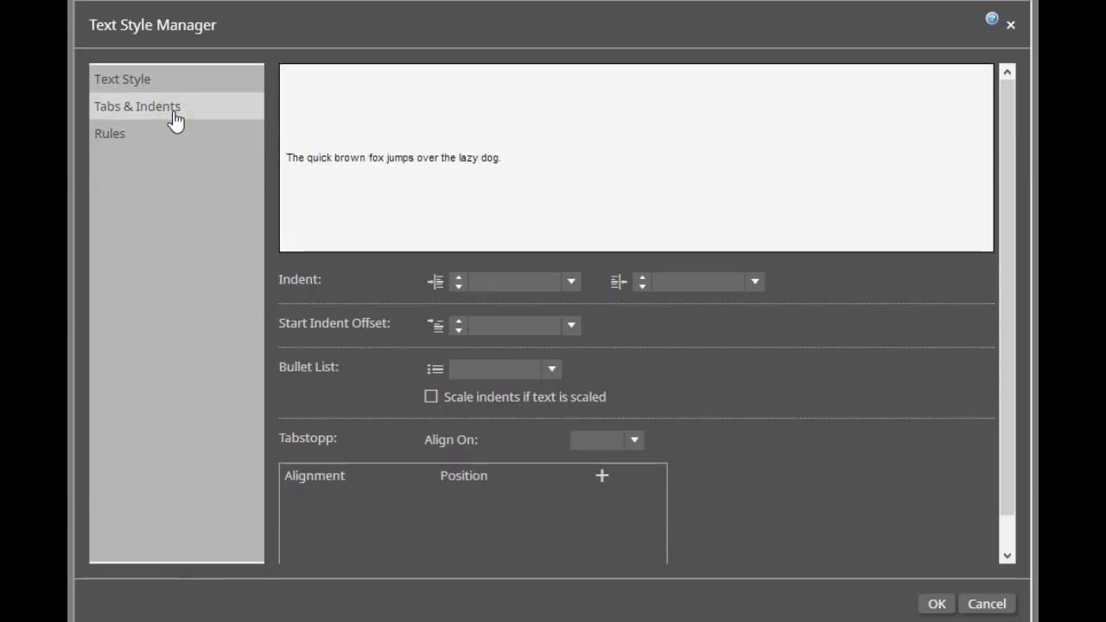
{"action": "left_click", "coordinate": [559, 368]}
{"action": "left_click", "coordinate": [557, 367]}
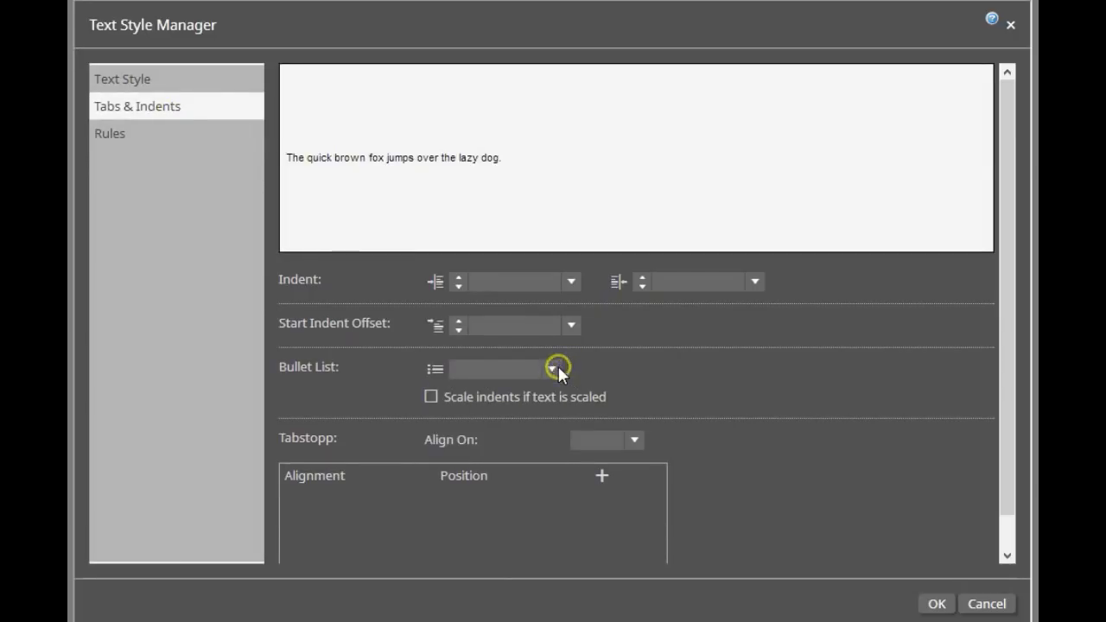
{"action": "left_click", "coordinate": [108, 133]}
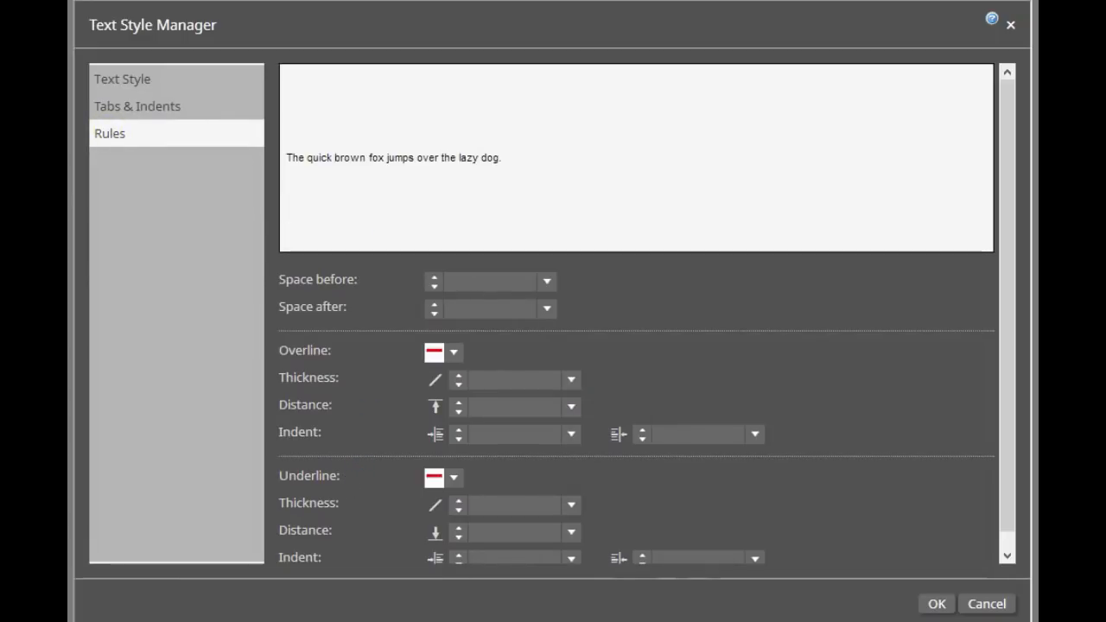
{"action": "left_click", "coordinate": [128, 80]}
{"action": "triple_click", "coordinate": [491, 282]}
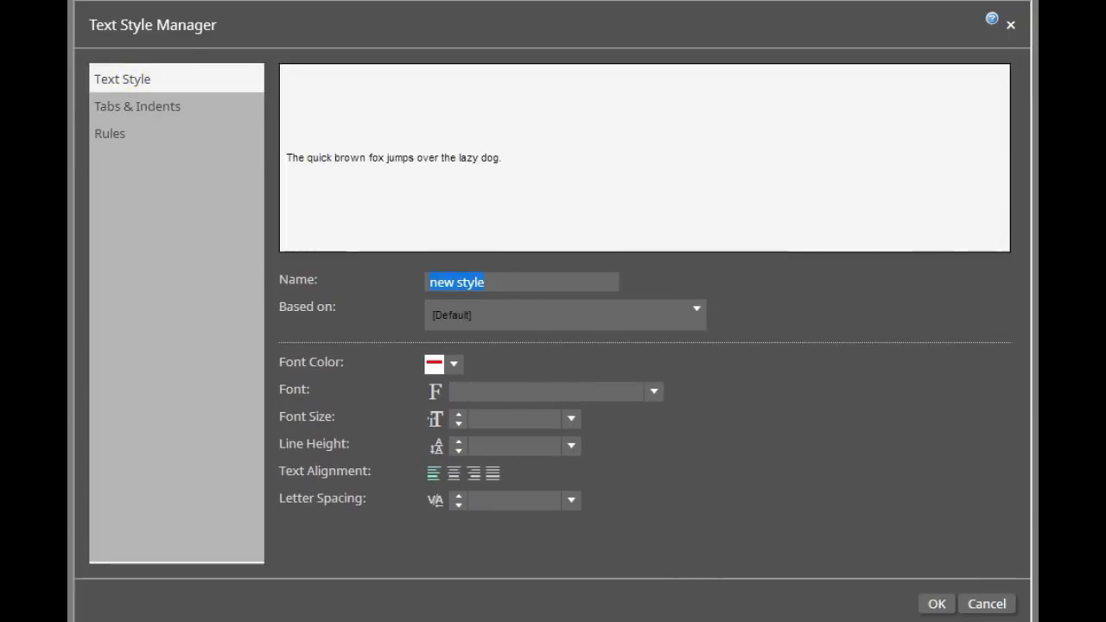
{"action": "type", "text": "Head1"}
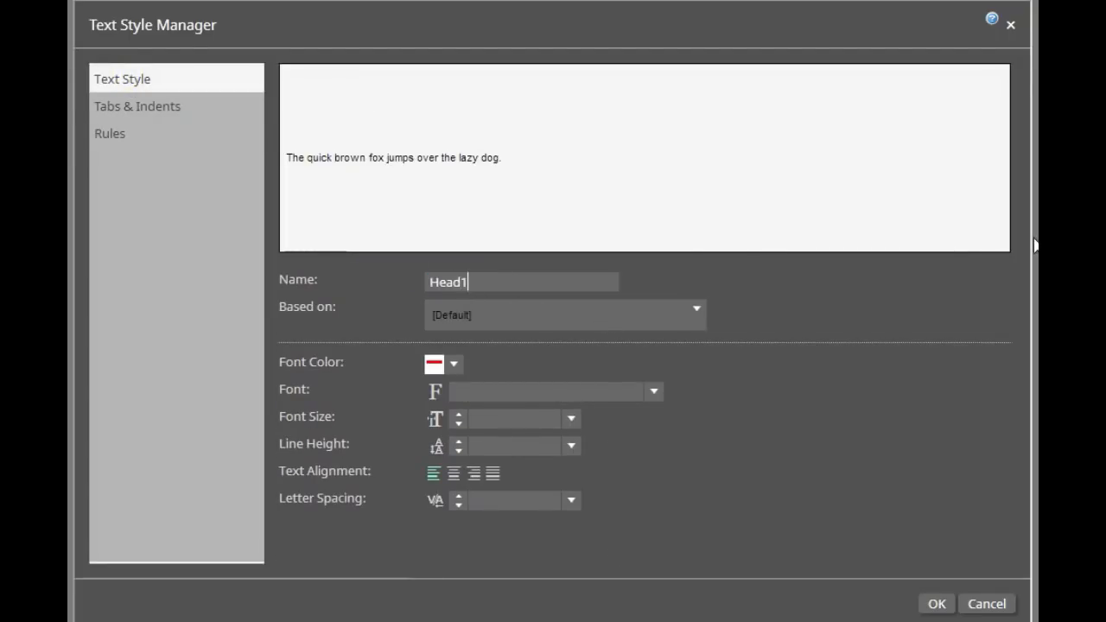
- Set the Head1 style's font color to the black RGB swatch and its font to Calibri Bold
{"action": "left_click", "coordinate": [454, 364]}
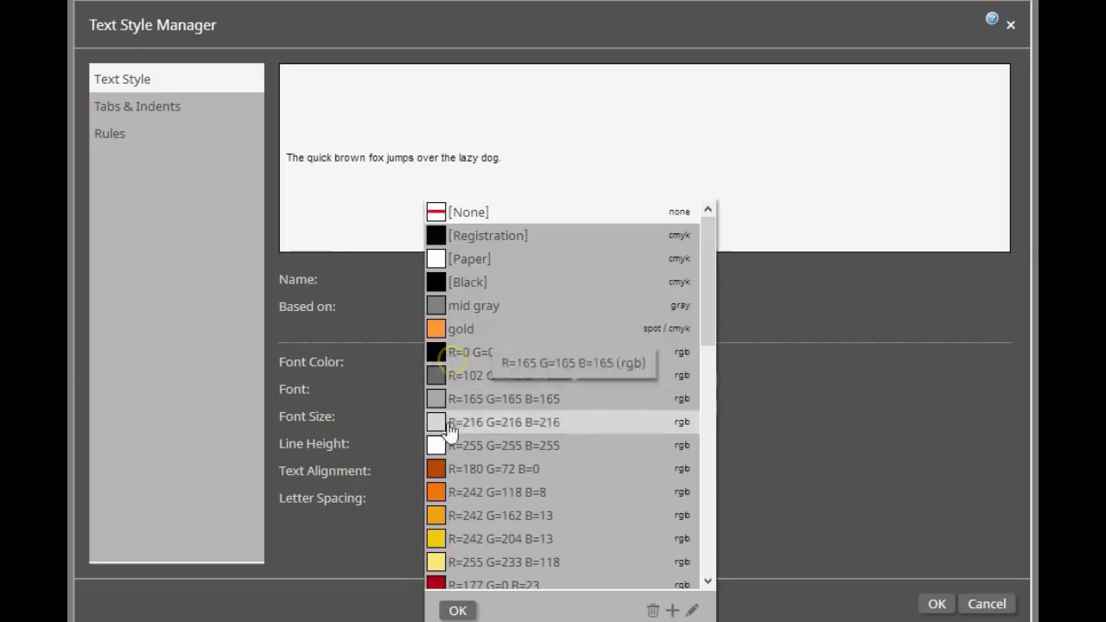
{"action": "left_click", "coordinate": [445, 351]}
{"action": "left_click", "coordinate": [457, 610]}
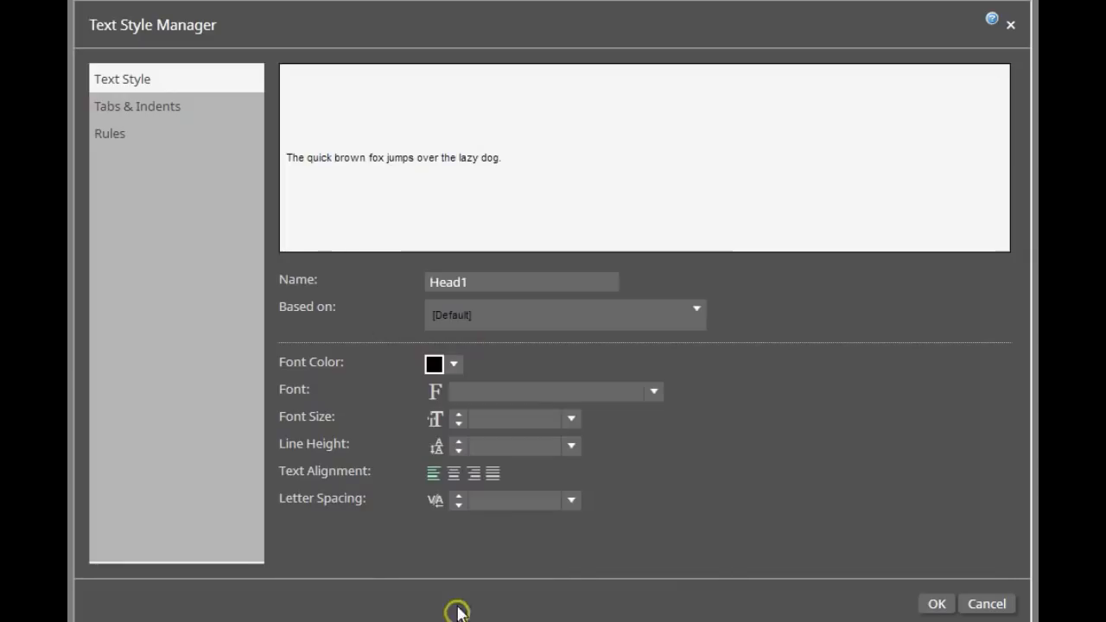
{"action": "left_click", "coordinate": [653, 391]}
{"action": "left_click", "coordinate": [537, 533]}
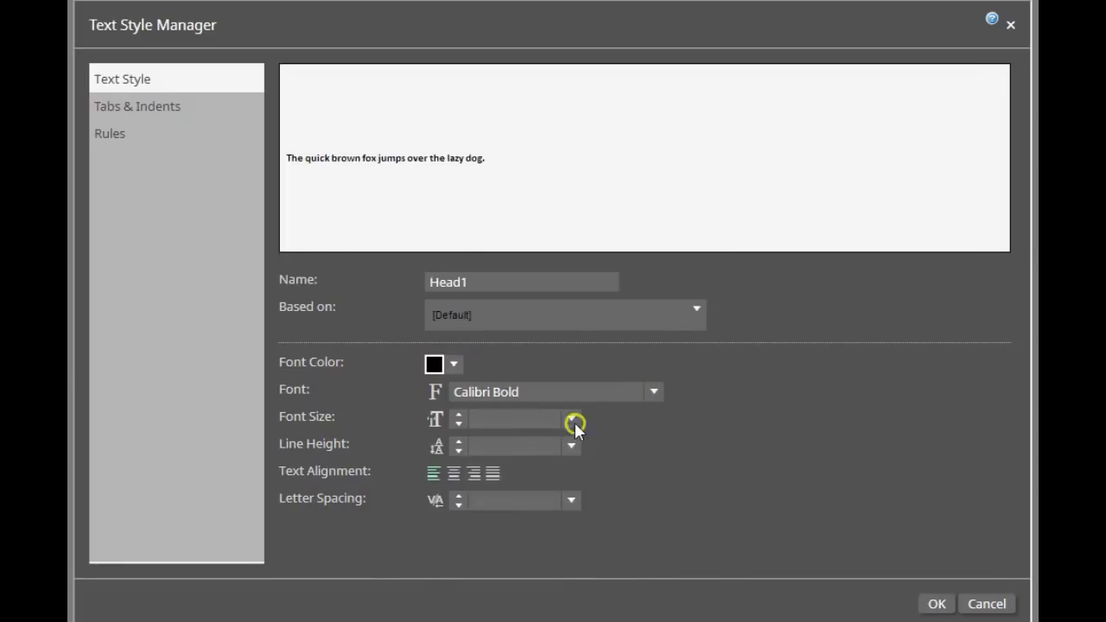
- Set the Head1 style's font size to 13 pt and line height to 15 pt, and save the style
{"action": "left_click", "coordinate": [575, 420]}
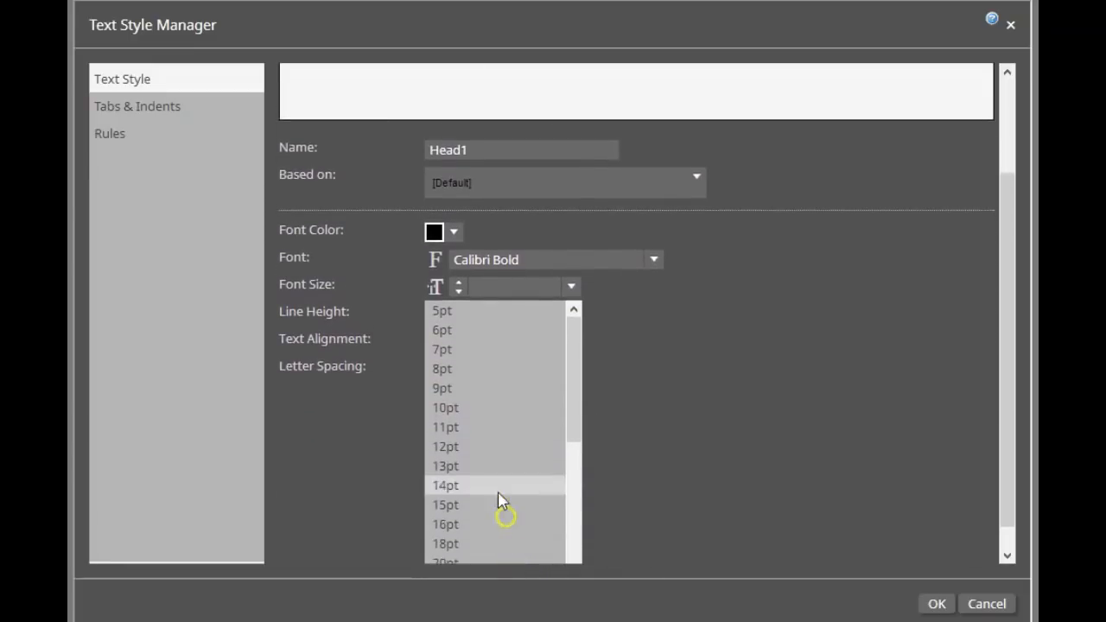
{"action": "left_click", "coordinate": [477, 465]}
{"action": "left_click", "coordinate": [571, 445]}
{"action": "left_click", "coordinate": [572, 542]}
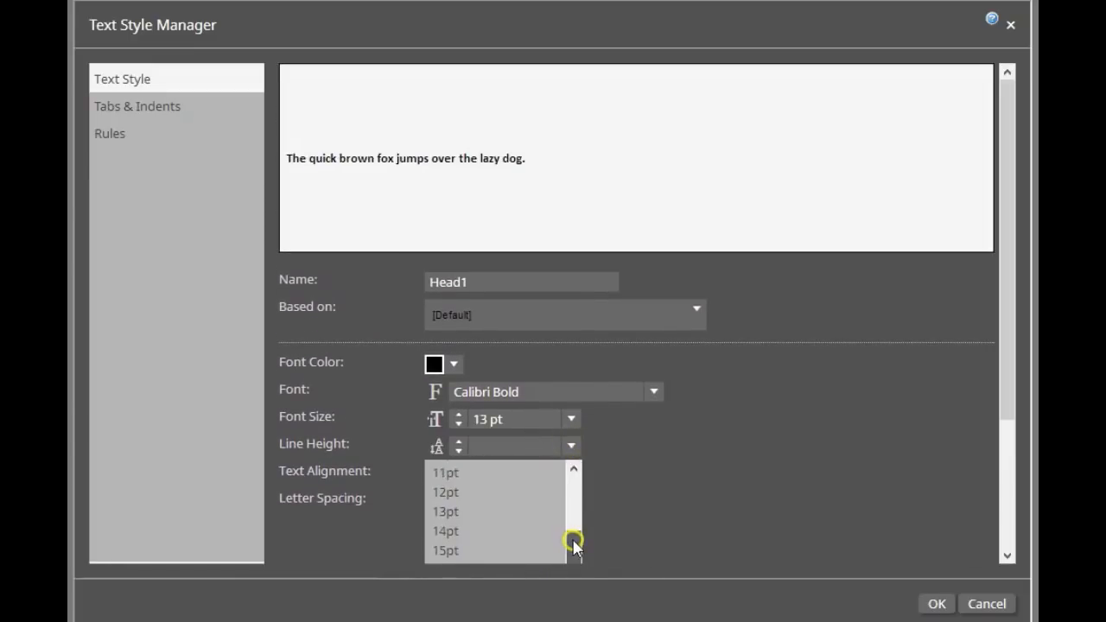
{"action": "left_click", "coordinate": [468, 543]}
{"action": "left_click", "coordinate": [936, 603]}
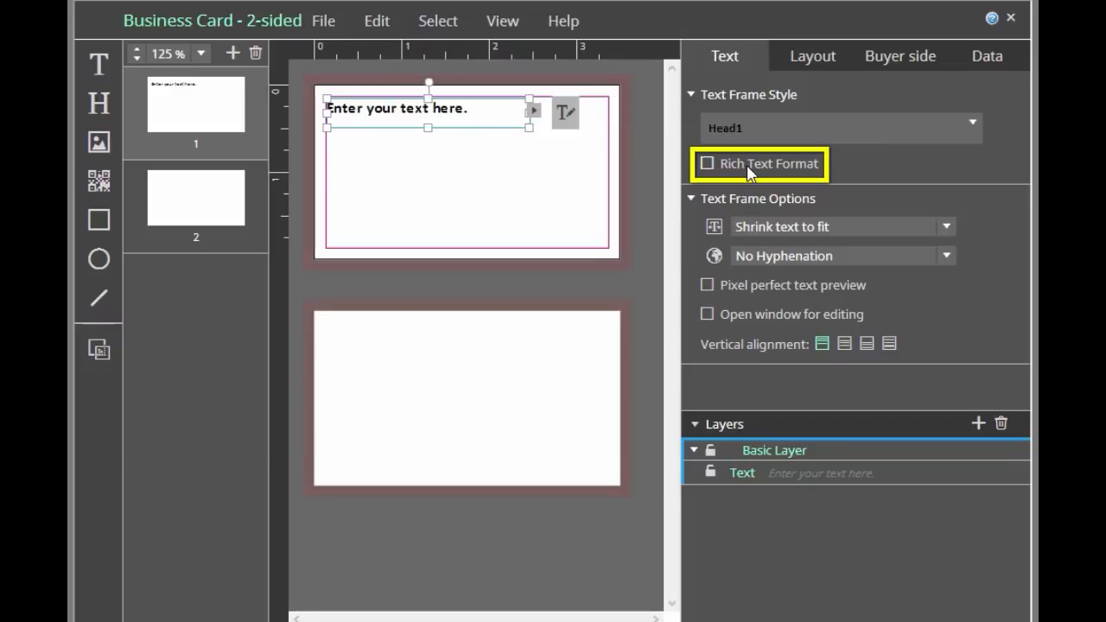
- Enable Rich Text Format for the text frame and check the character style options available while editing its text
{"action": "left_click", "coordinate": [707, 165]}
{"action": "left_click", "coordinate": [563, 117]}
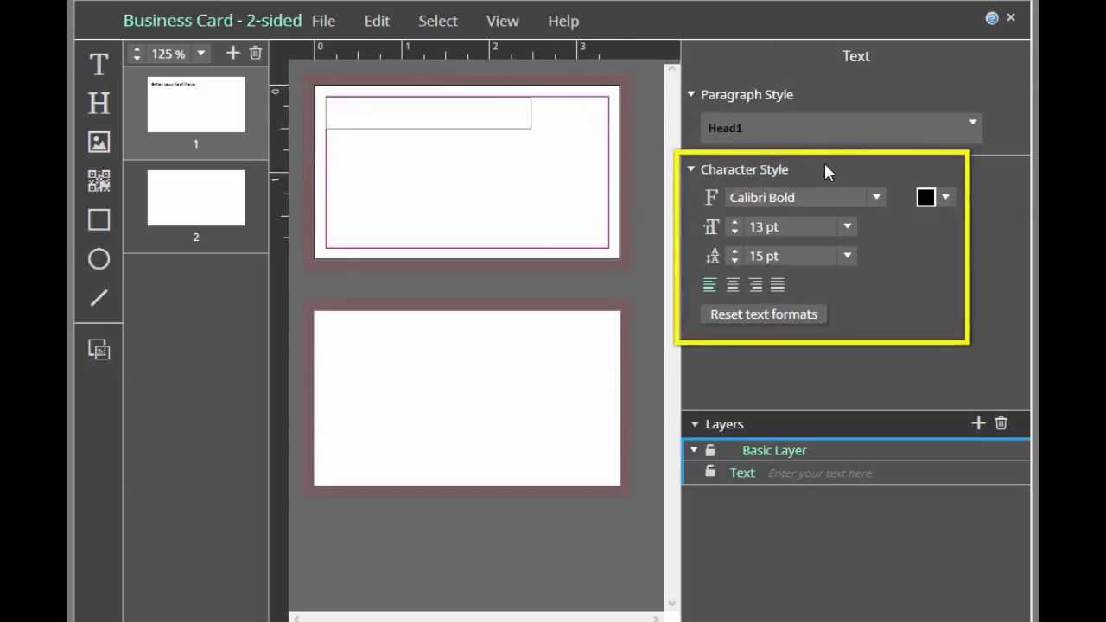
{"action": "left_click", "coordinate": [581, 152]}
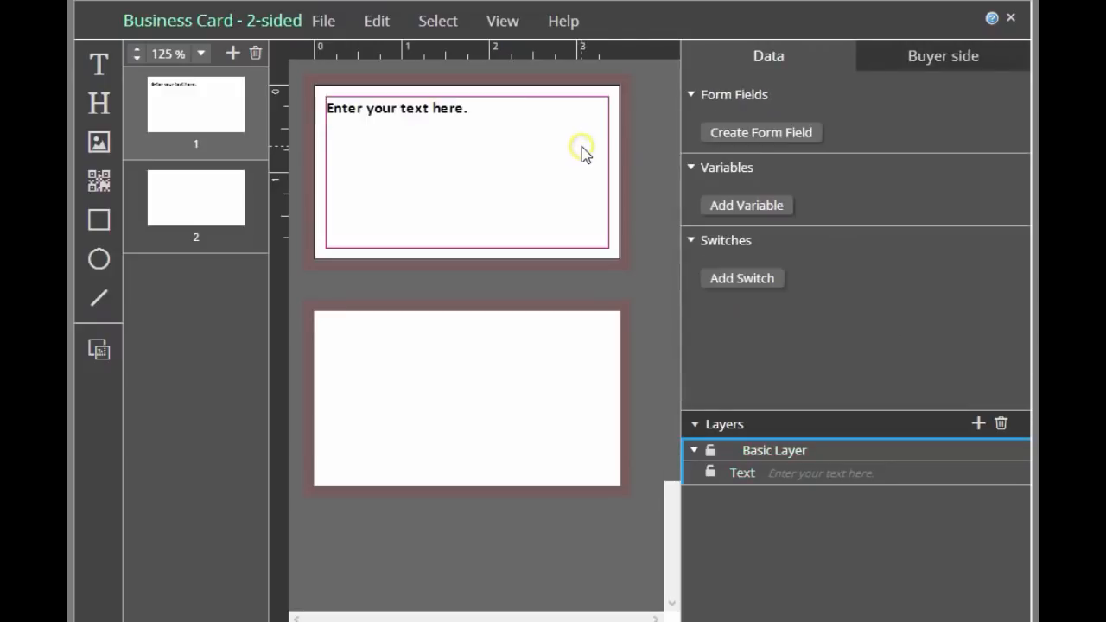
- Disable Rich Text Format for the text frame and check what its text editing mode offers
{"action": "left_click", "coordinate": [481, 111]}
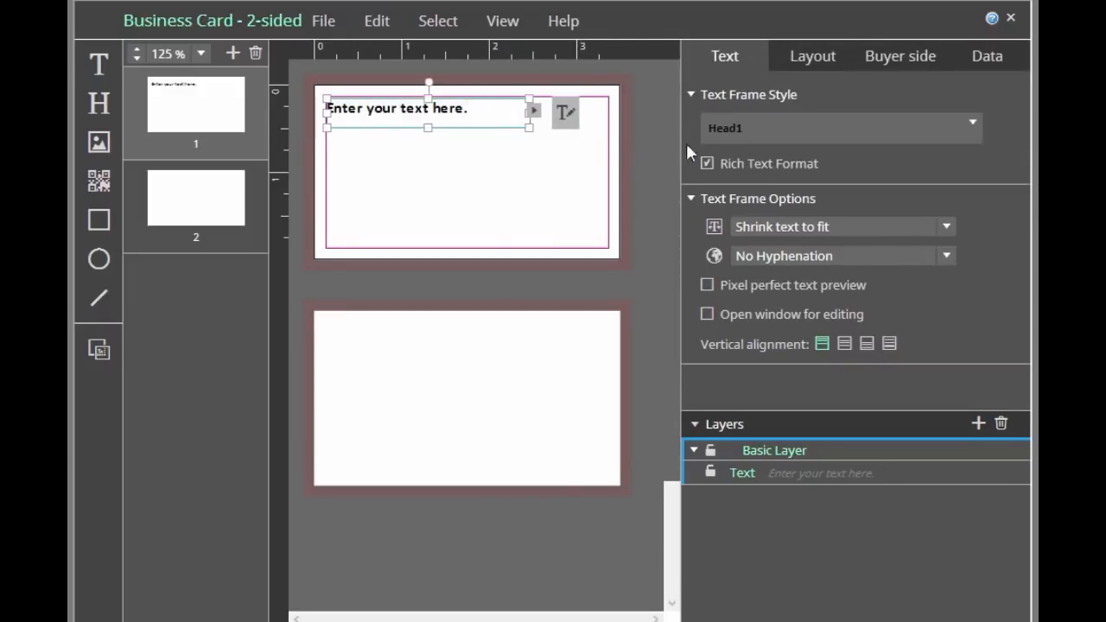
{"action": "left_click", "coordinate": [707, 164]}
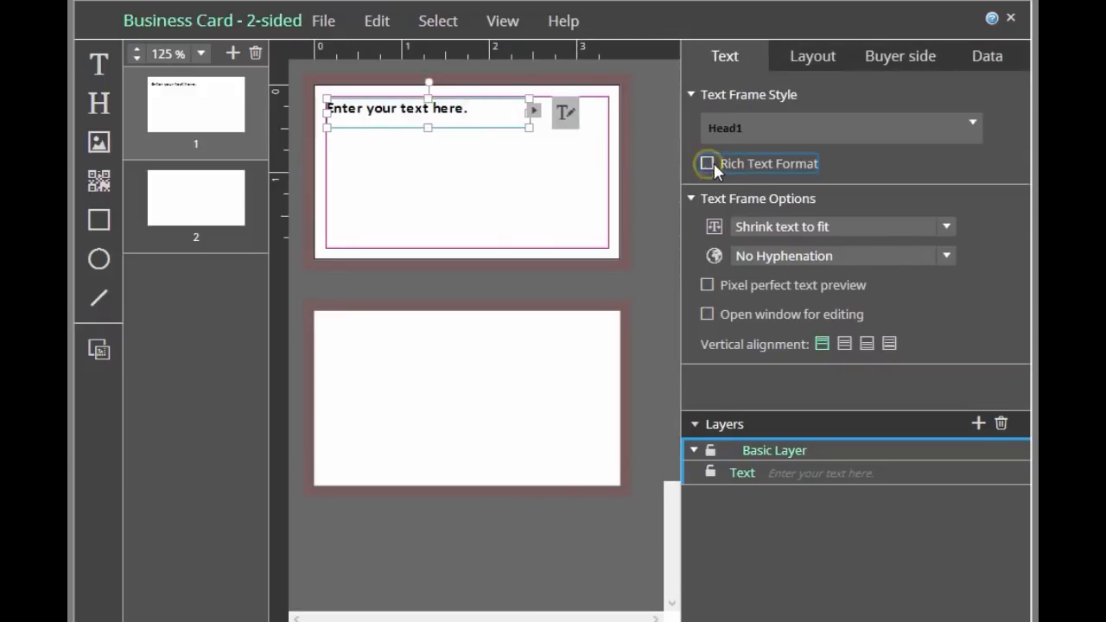
{"action": "left_click", "coordinate": [565, 118]}
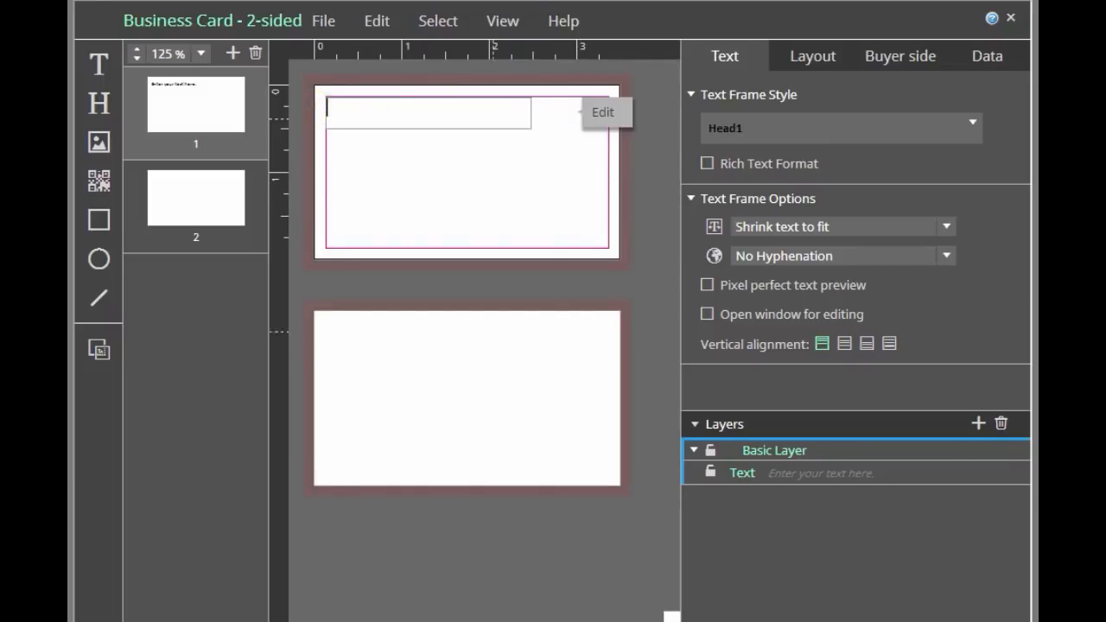
{"action": "key", "text": "Escape"}
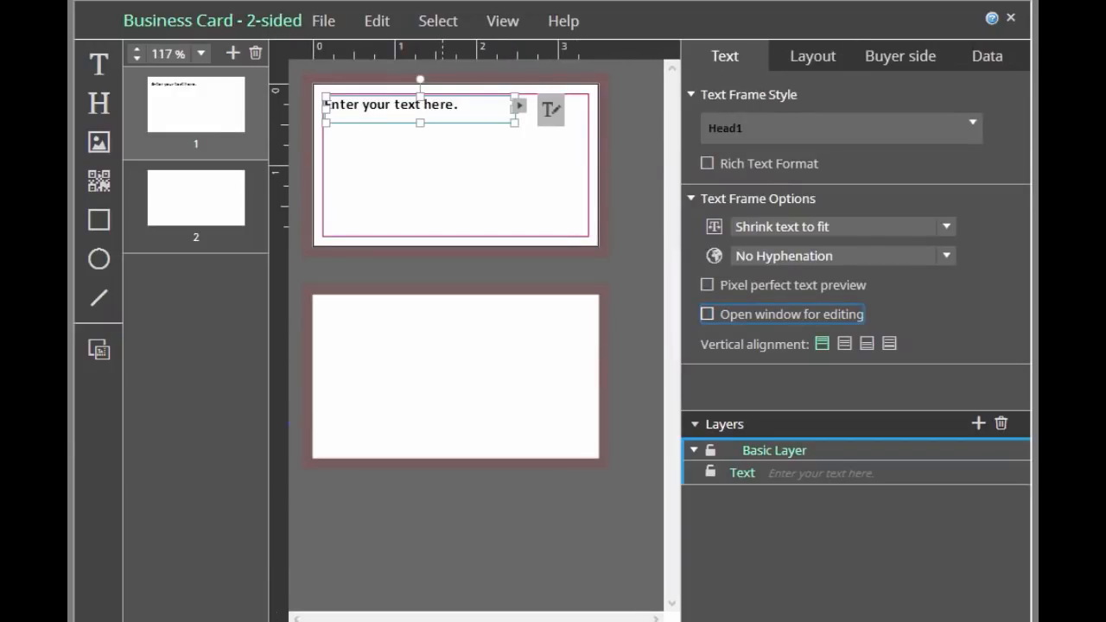
- Enable Rich Text Format and Open window for editing on the frame, and view the text editor without making changes
{"action": "left_click", "coordinate": [707, 163]}
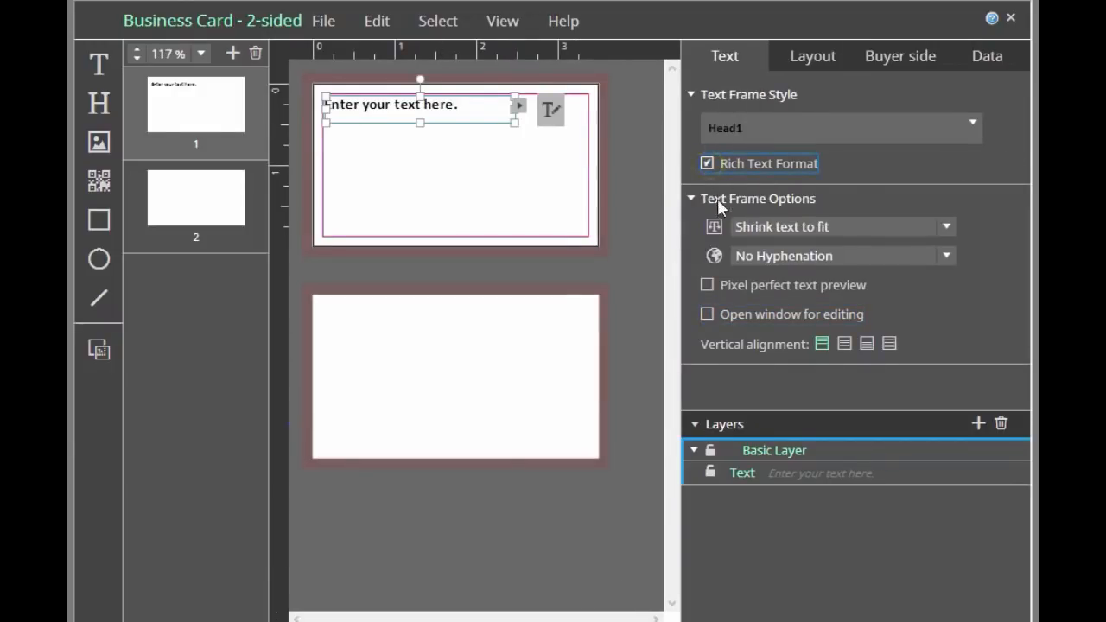
{"action": "left_click", "coordinate": [707, 316]}
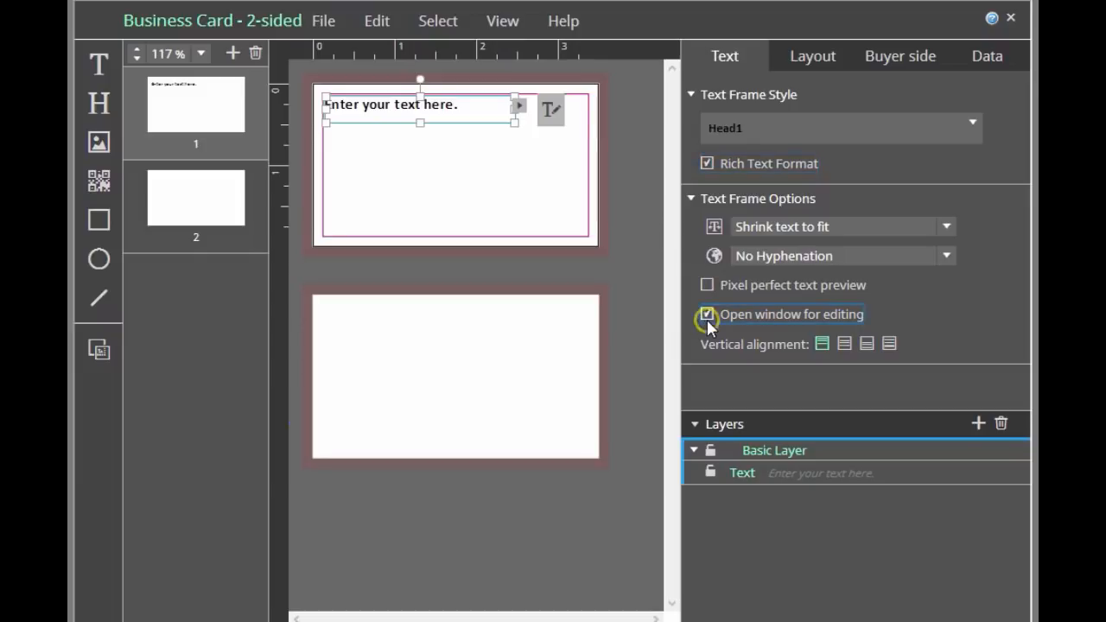
{"action": "left_click", "coordinate": [550, 112]}
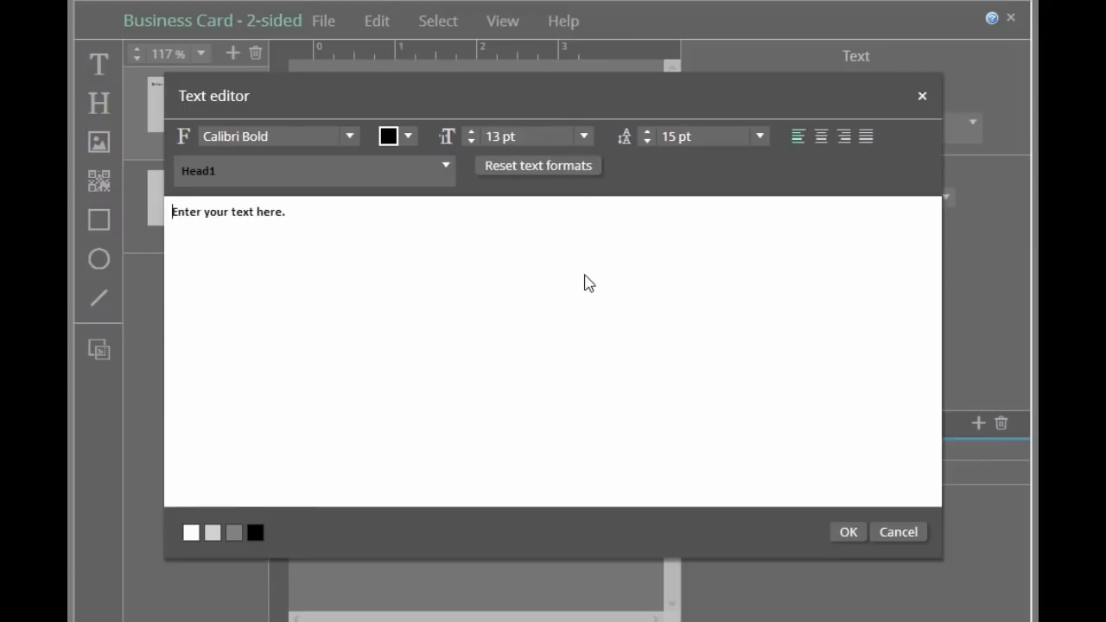
{"action": "left_click", "coordinate": [911, 536]}
- Turn off Rich Text Format and view the text editor window for plain text
{"action": "left_click", "coordinate": [706, 162]}
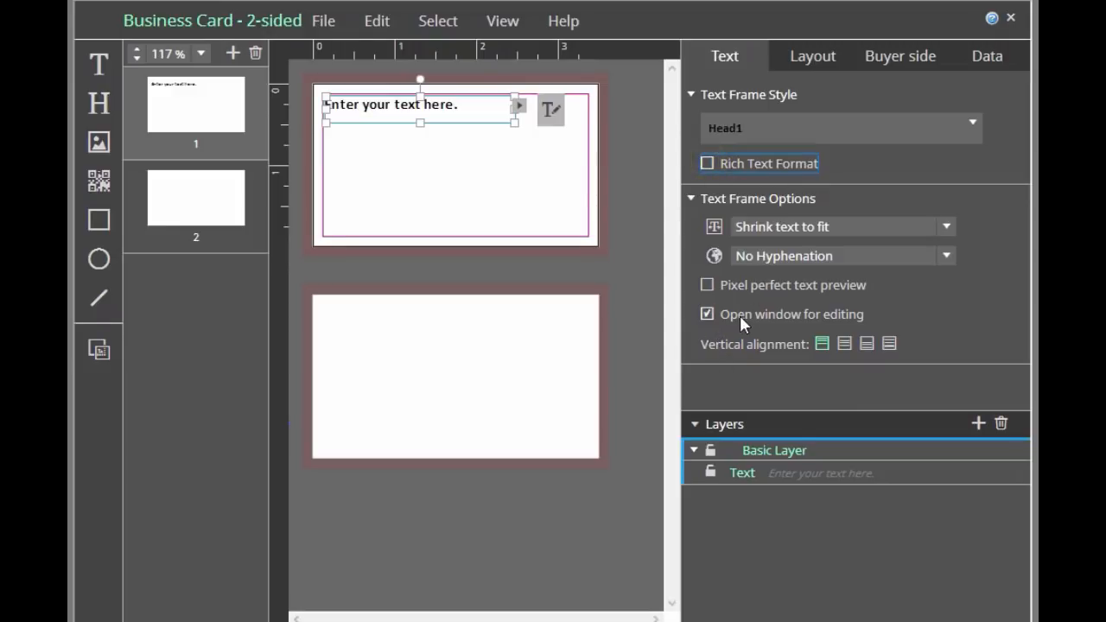
{"action": "left_click", "coordinate": [550, 109]}
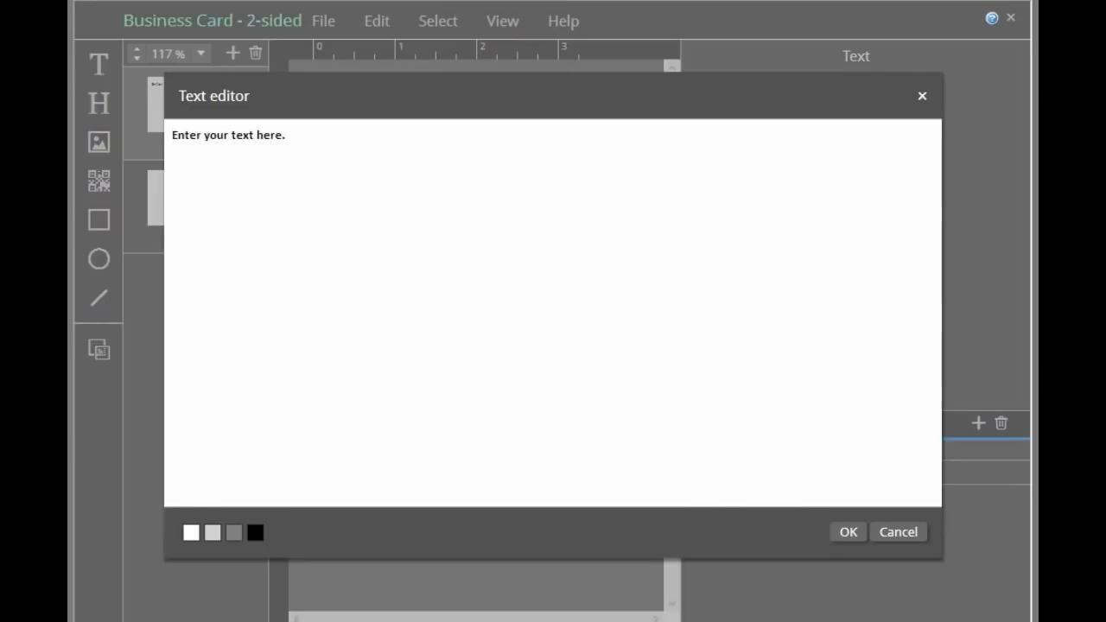
{"action": "key", "text": "Escape"}
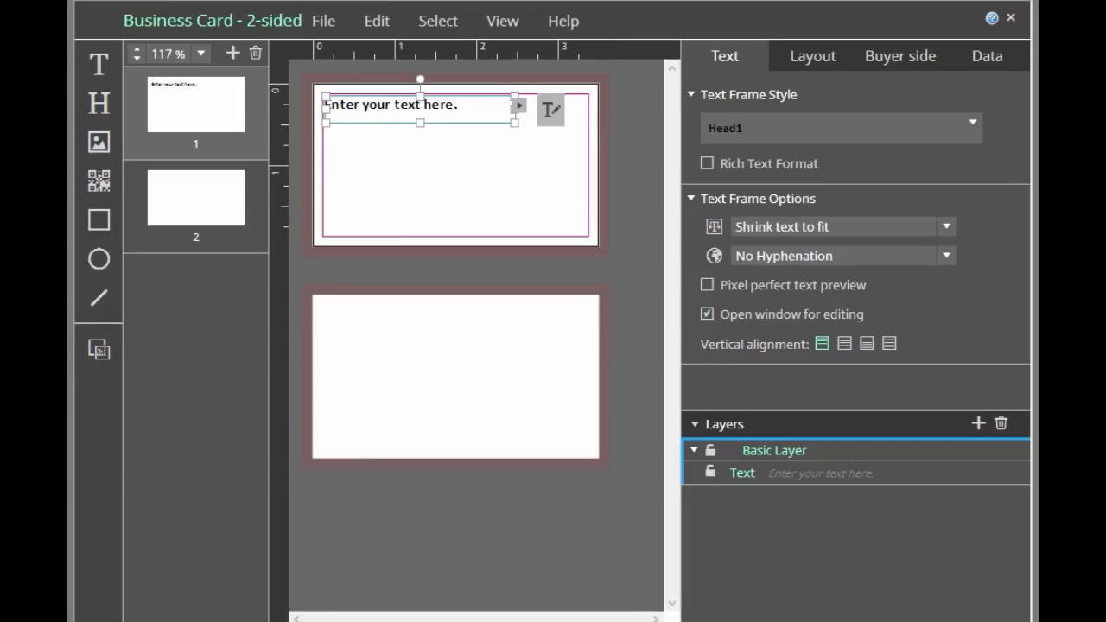
- Turn Rich Text Format back on and color all of the frame's text white (R=255 G=255 B=255) in the text editor
{"action": "left_click", "coordinate": [707, 163]}
{"action": "left_click", "coordinate": [550, 109]}
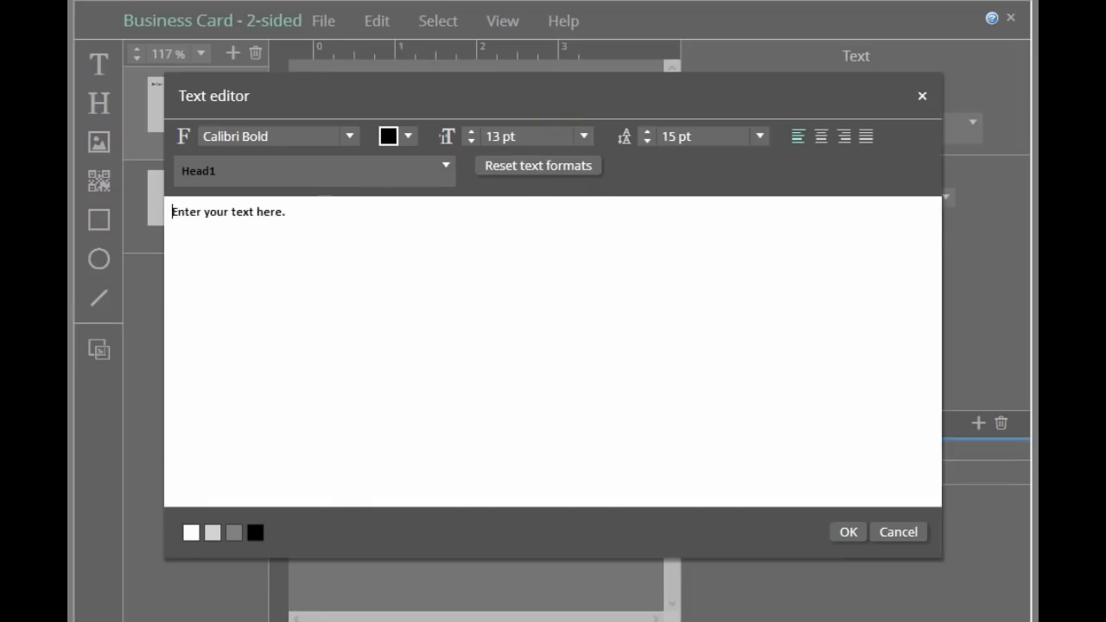
{"action": "key", "text": "ctrl+a"}
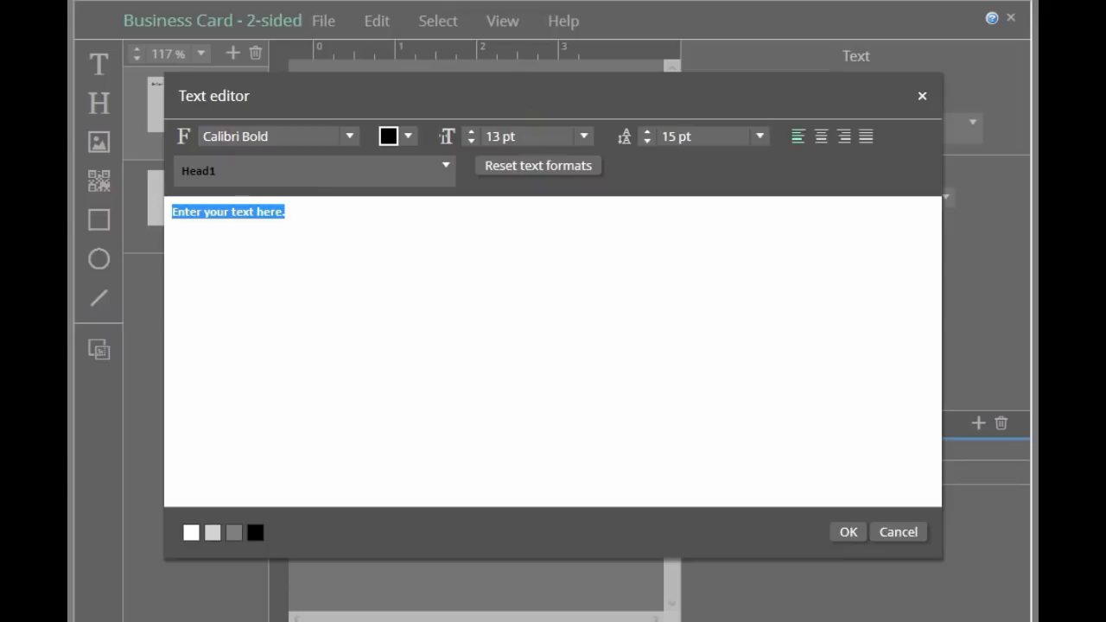
{"action": "left_click", "coordinate": [410, 139]}
{"action": "left_click", "coordinate": [406, 254]}
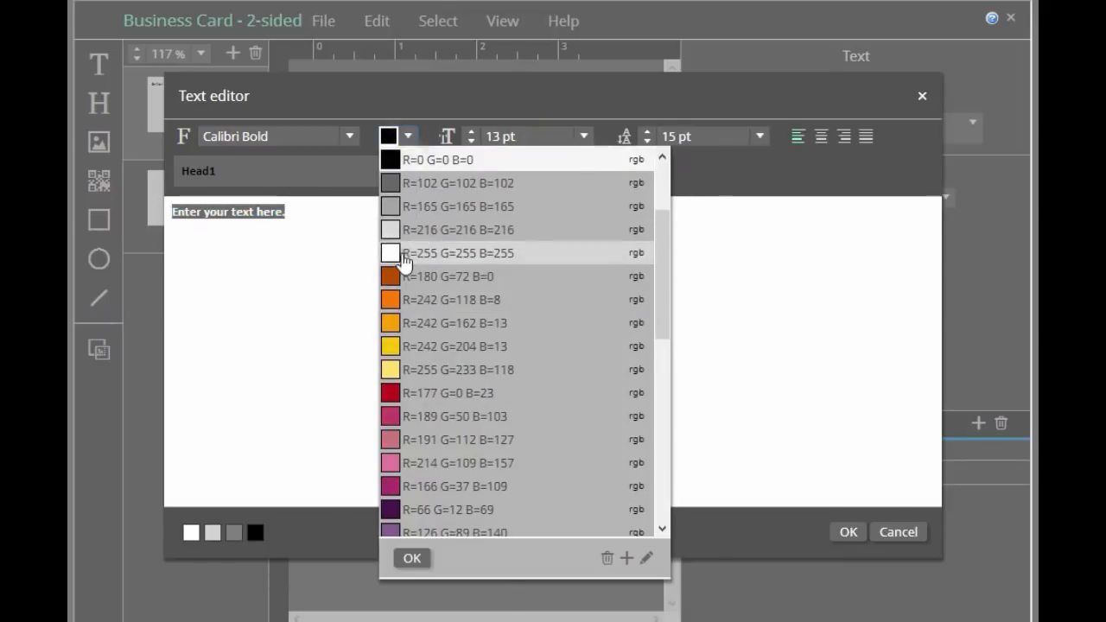
{"action": "left_click", "coordinate": [412, 558]}
{"action": "left_click", "coordinate": [298, 397]}
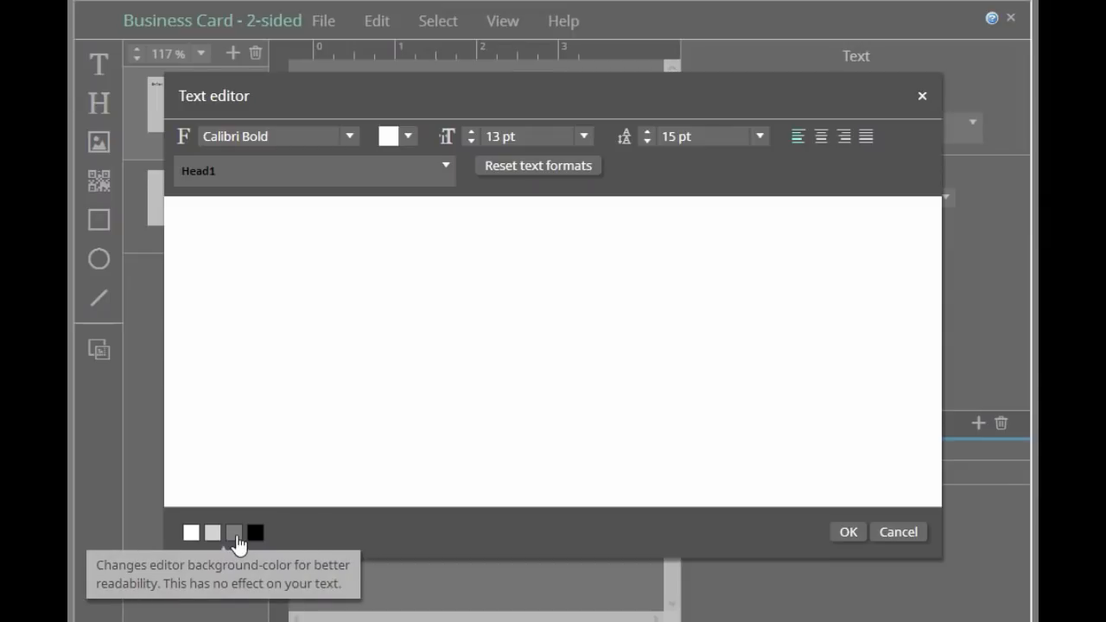
- Switch the text editor's background to gray and then black for readability, and accept the edited text
{"action": "left_click", "coordinate": [235, 535]}
{"action": "left_click", "coordinate": [256, 532]}
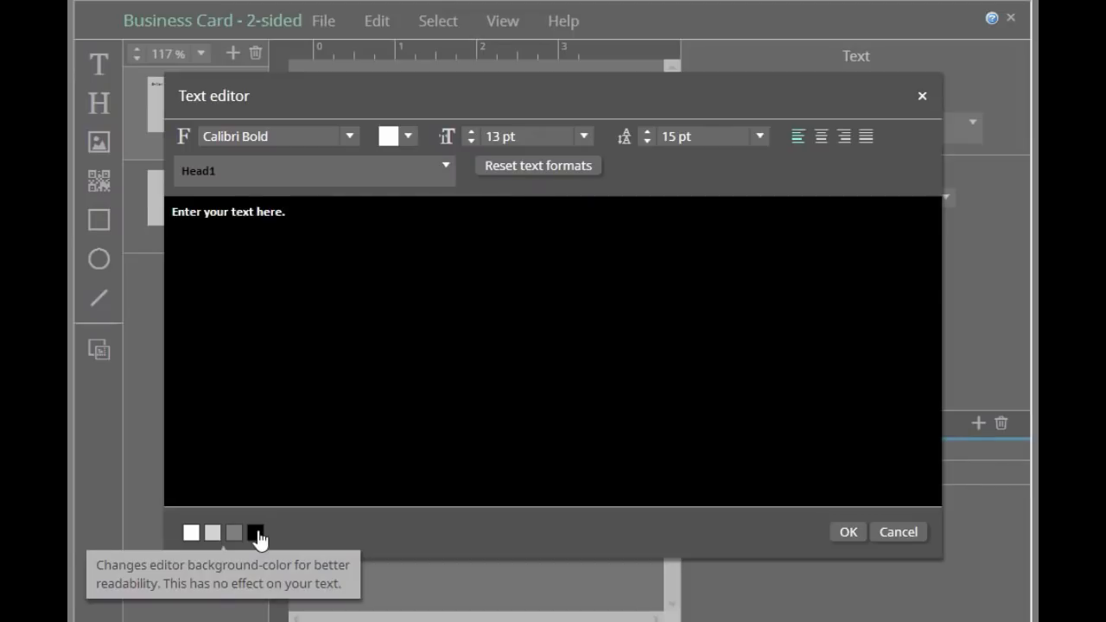
{"action": "left_click", "coordinate": [848, 531]}
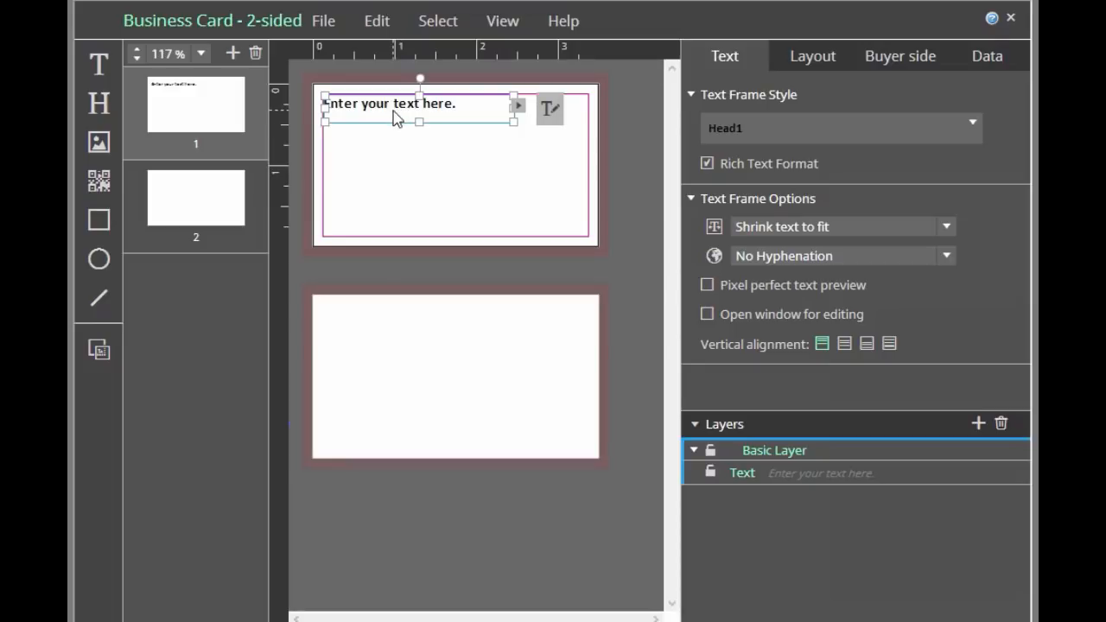
- Color the words "text here." in the page 1 text frame red, R=177 G=0 B=23
{"action": "left_click", "coordinate": [549, 107]}
{"action": "left_click_drag", "start_coordinate": [393, 103], "coordinate": [474, 105]}
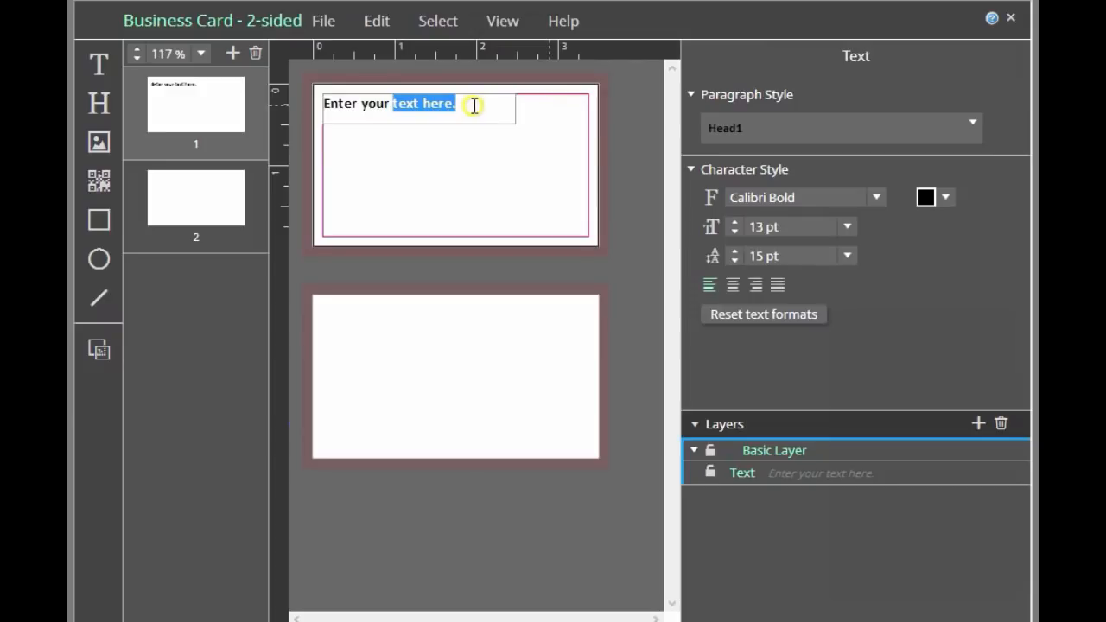
{"action": "left_click", "coordinate": [875, 198]}
{"action": "left_click", "coordinate": [879, 197]}
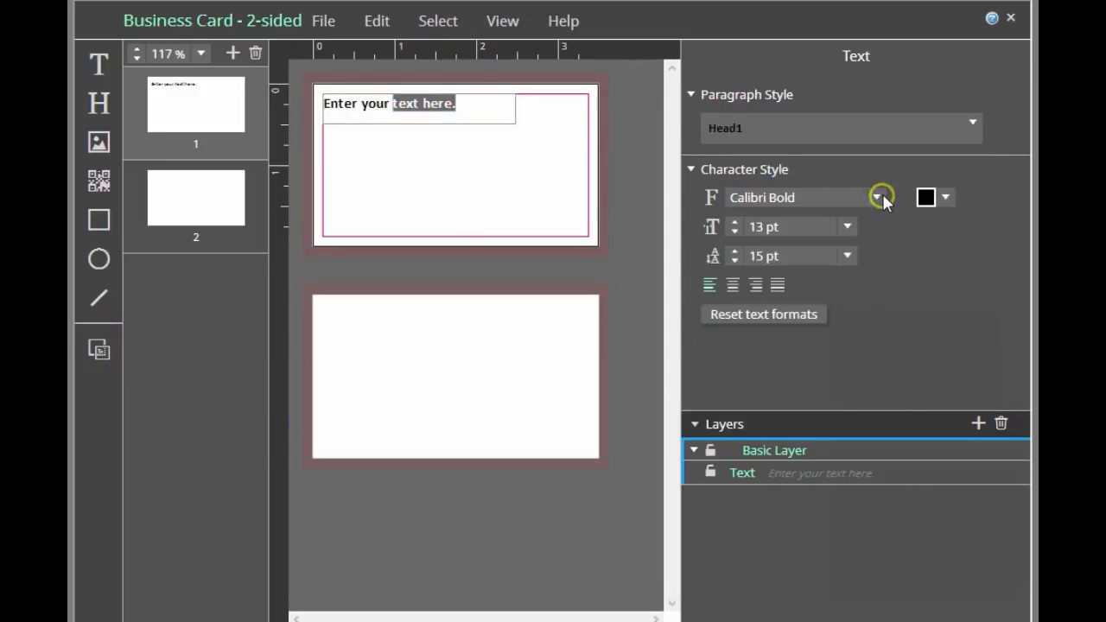
{"action": "left_click", "coordinate": [951, 198]}
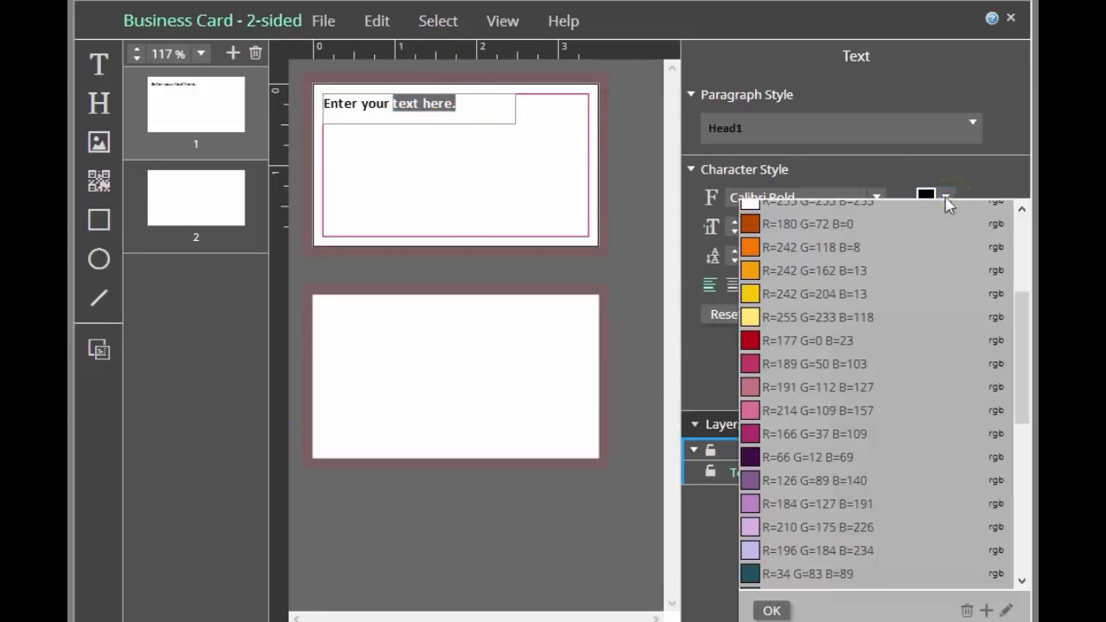
{"action": "left_click", "coordinate": [753, 342]}
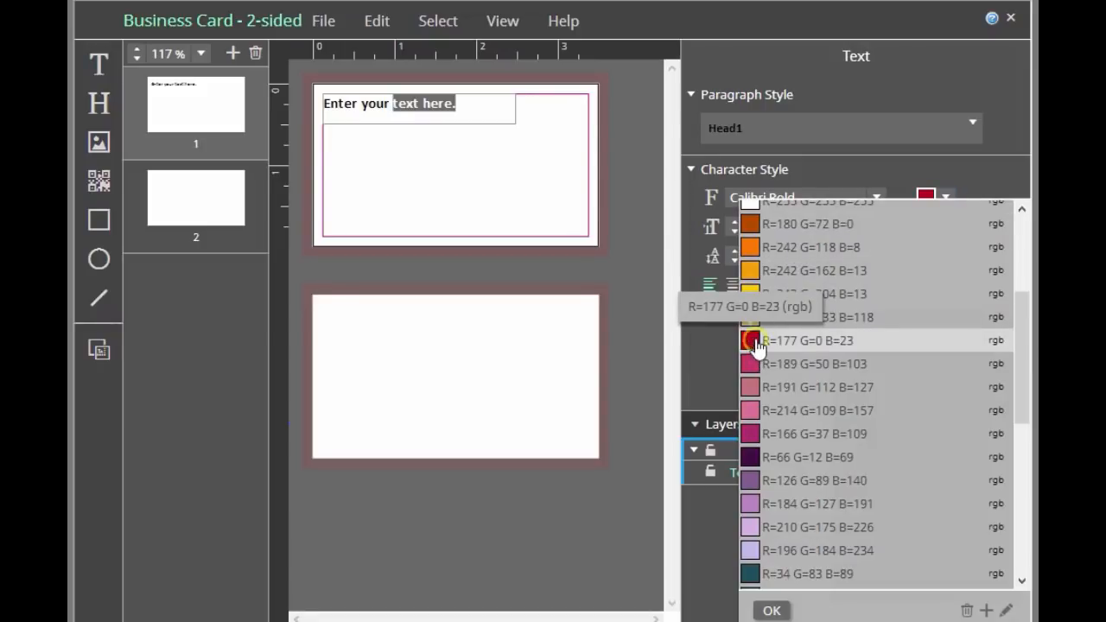
{"action": "left_click", "coordinate": [768, 609]}
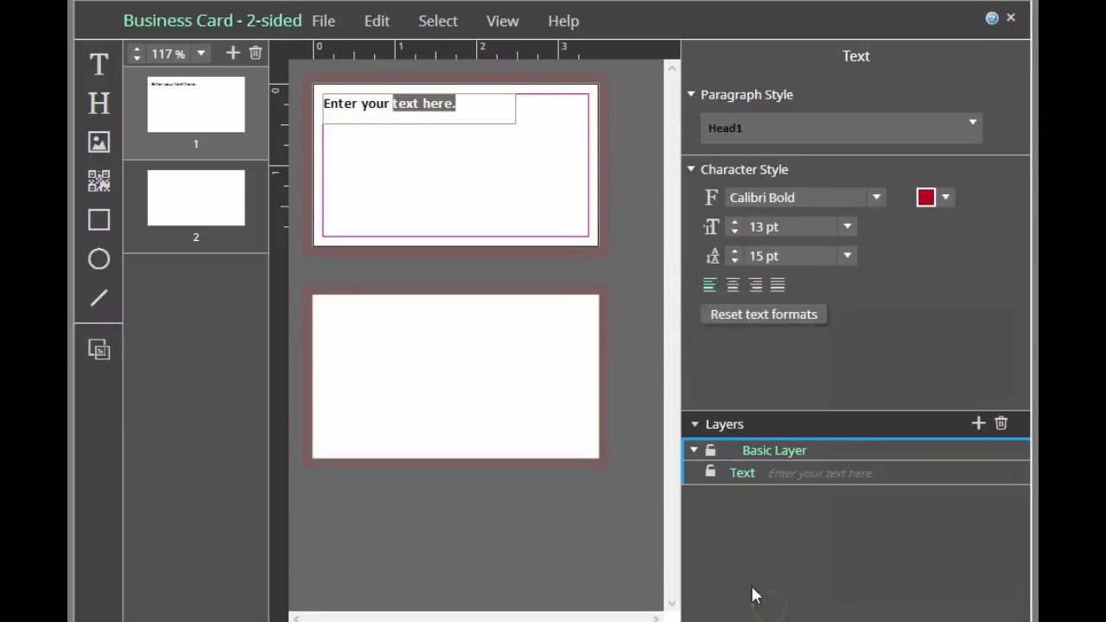
- Try a 16 pt font size on the words "text here." and undo the formatting changes
{"action": "left_click", "coordinate": [847, 226]}
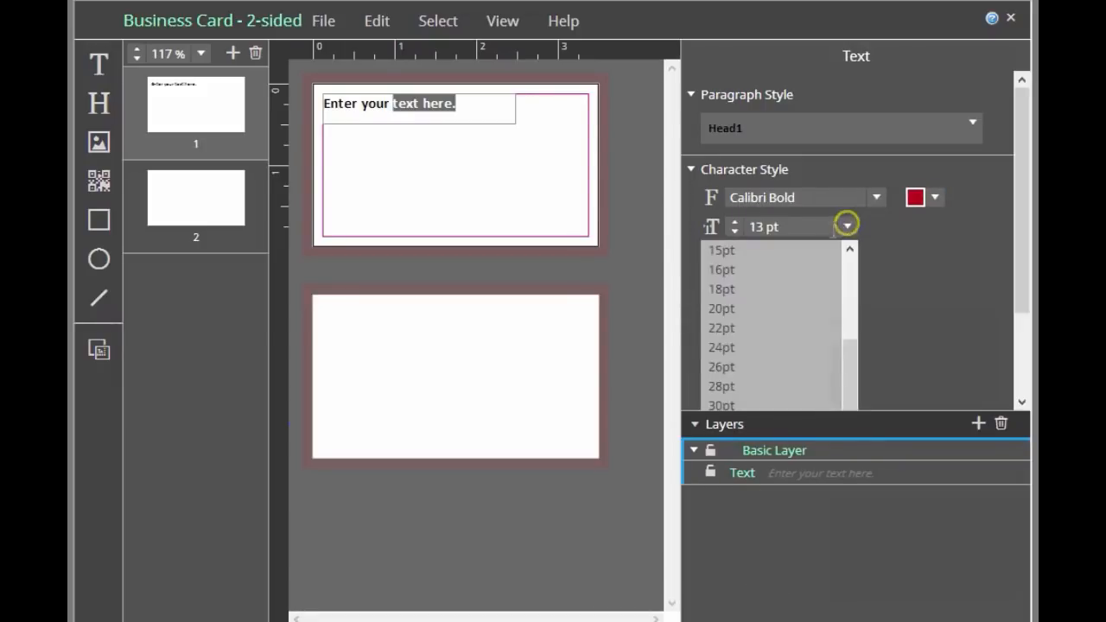
{"action": "left_click", "coordinate": [758, 270]}
{"action": "key", "text": "Escape"}
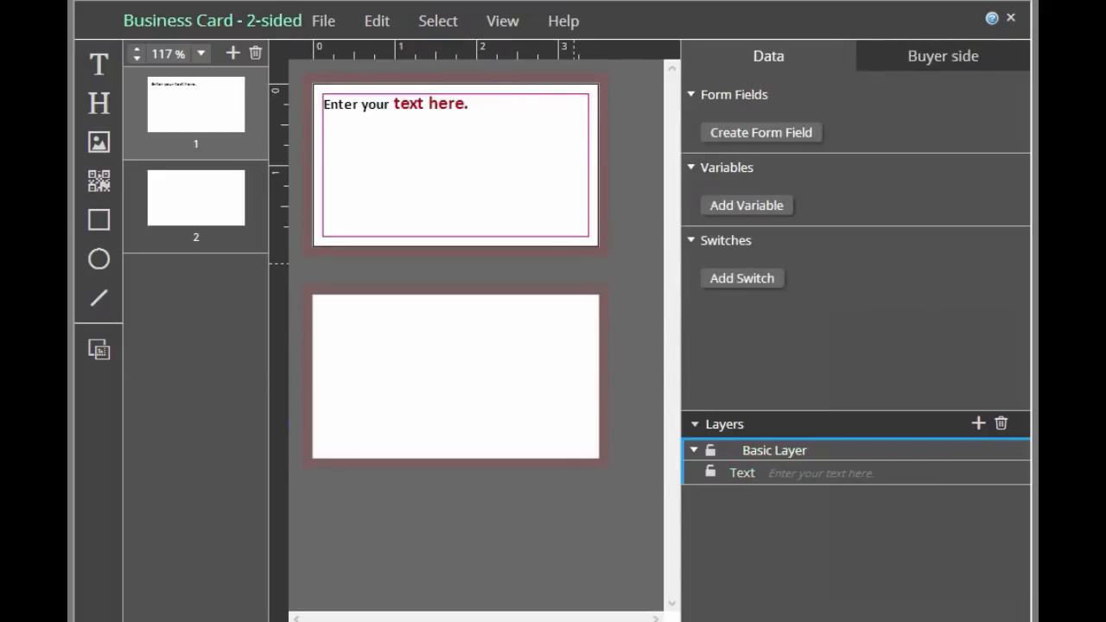
{"action": "key", "text": "ctrl+z"}
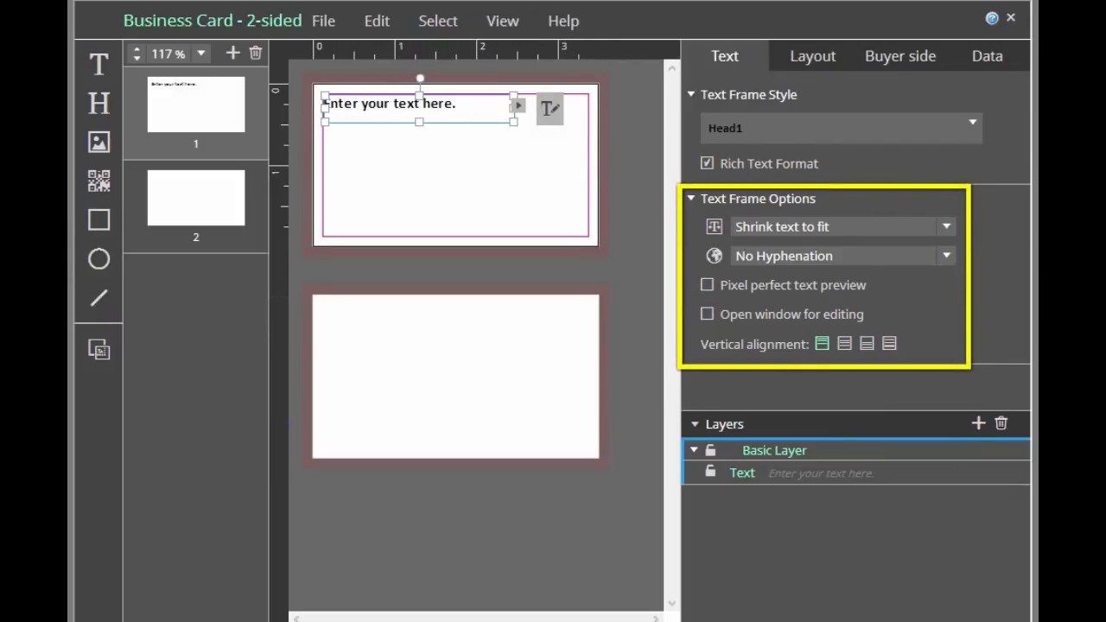
- Look through the copy fitting choices for the text frame and set it to No copy fitting
{"action": "left_click", "coordinate": [946, 229]}
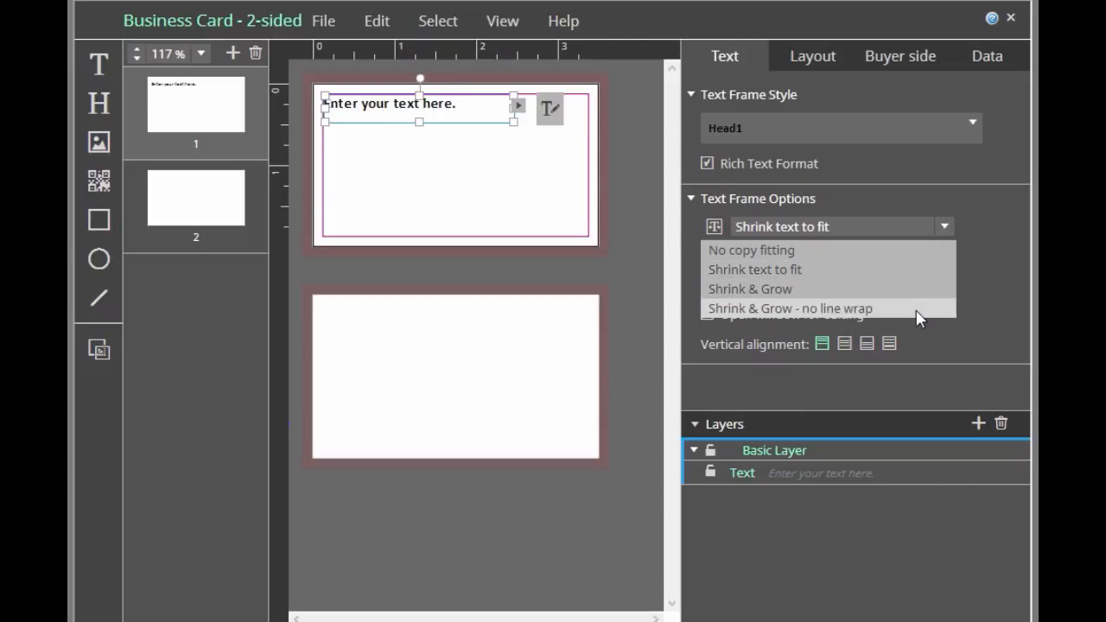
{"action": "left_click", "coordinate": [977, 286]}
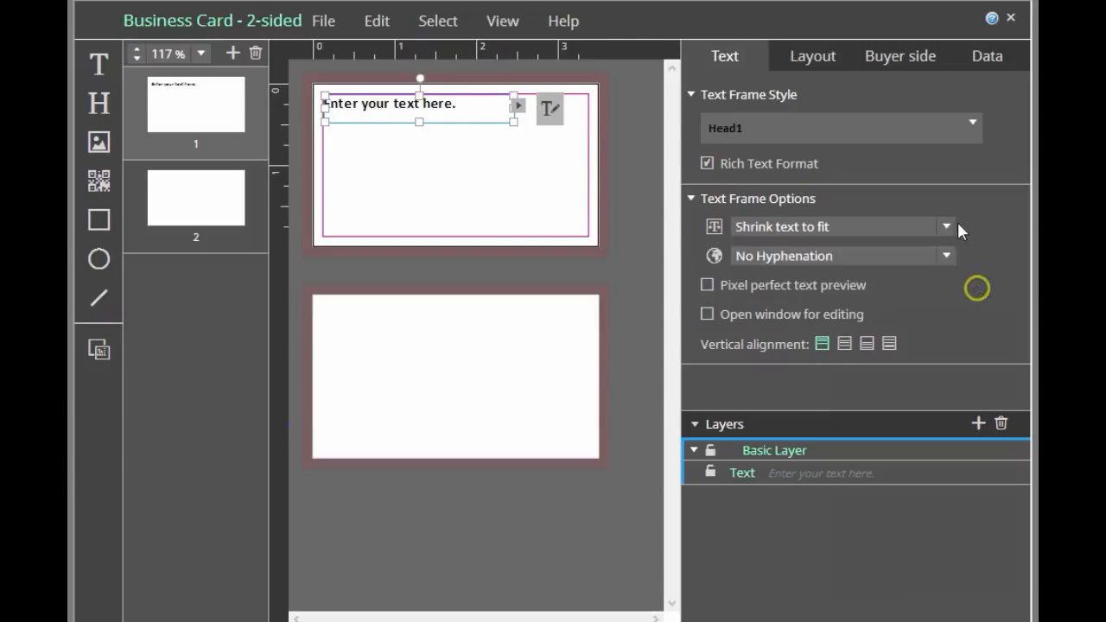
{"action": "left_click", "coordinate": [944, 225]}
{"action": "left_click", "coordinate": [901, 252]}
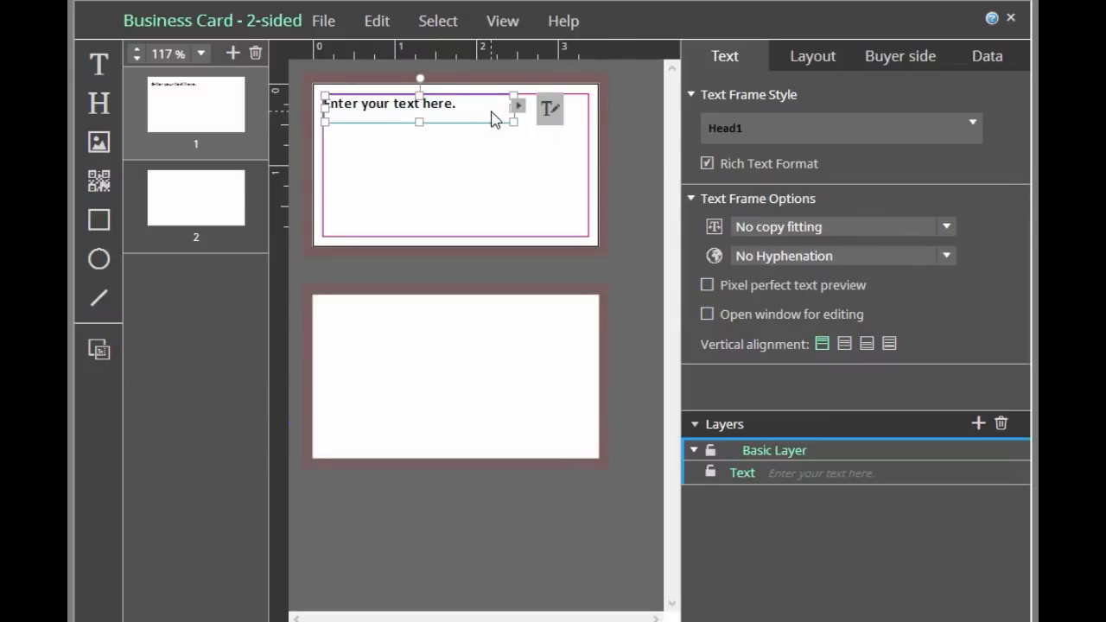
- Set the font size of all text in the page 1 frame to 22 pt
{"action": "left_click", "coordinate": [546, 112]}
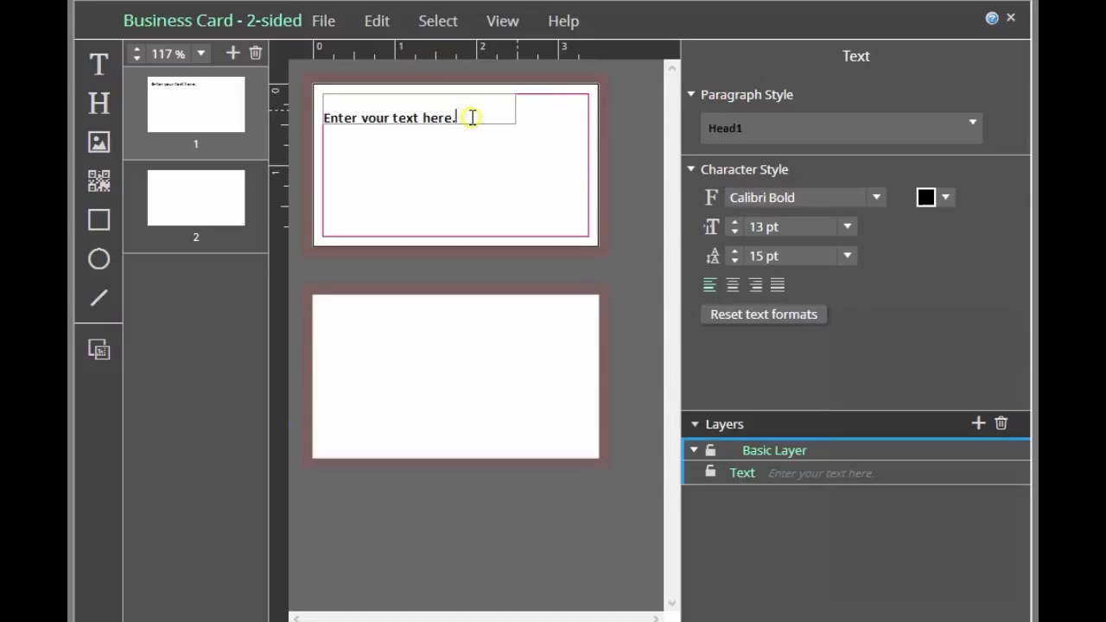
{"action": "left_click_drag", "start_coordinate": [469, 116], "coordinate": [304, 103]}
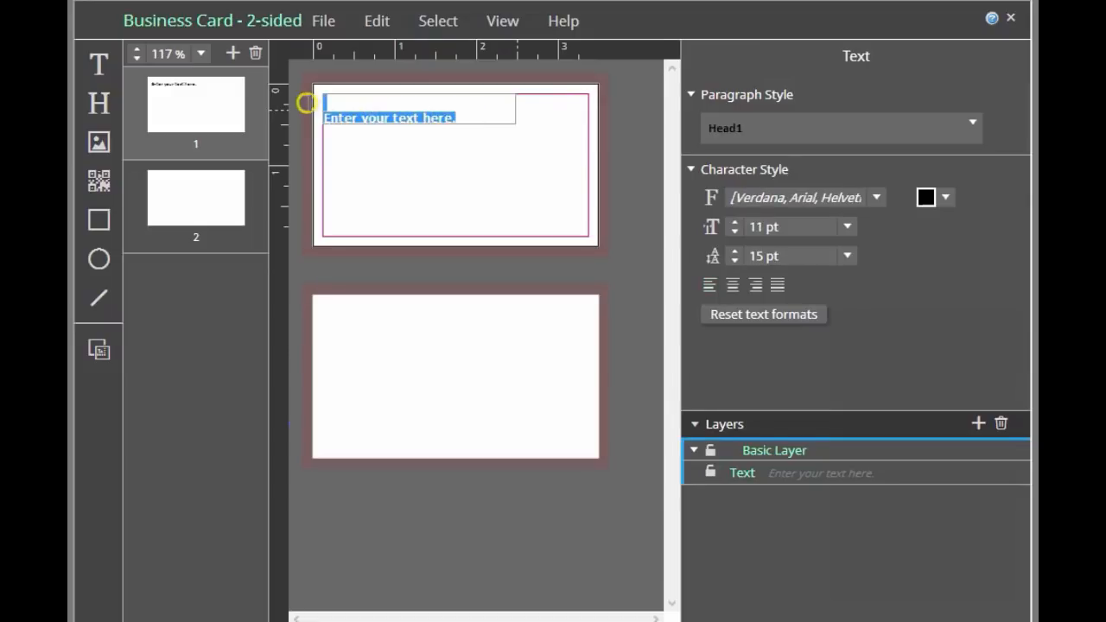
{"action": "left_click", "coordinate": [846, 226]}
{"action": "left_click", "coordinate": [730, 328]}
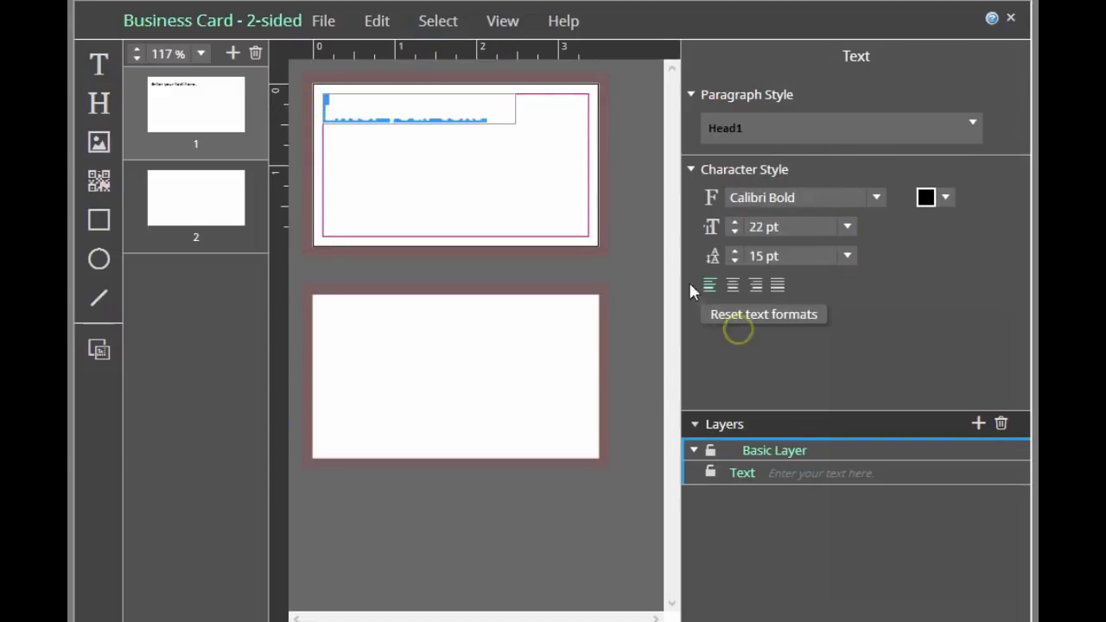
- Finish editing the text and set the page 1 text frame's copy fitting to Shrink text to fit
{"action": "left_click", "coordinate": [538, 217]}
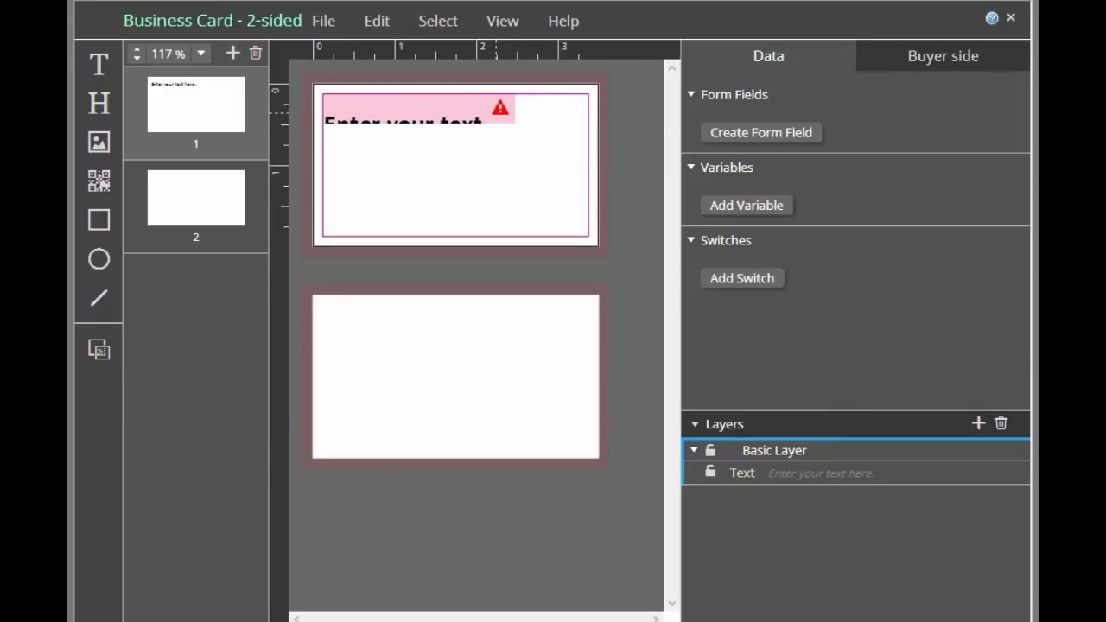
{"action": "left_click", "coordinate": [415, 108]}
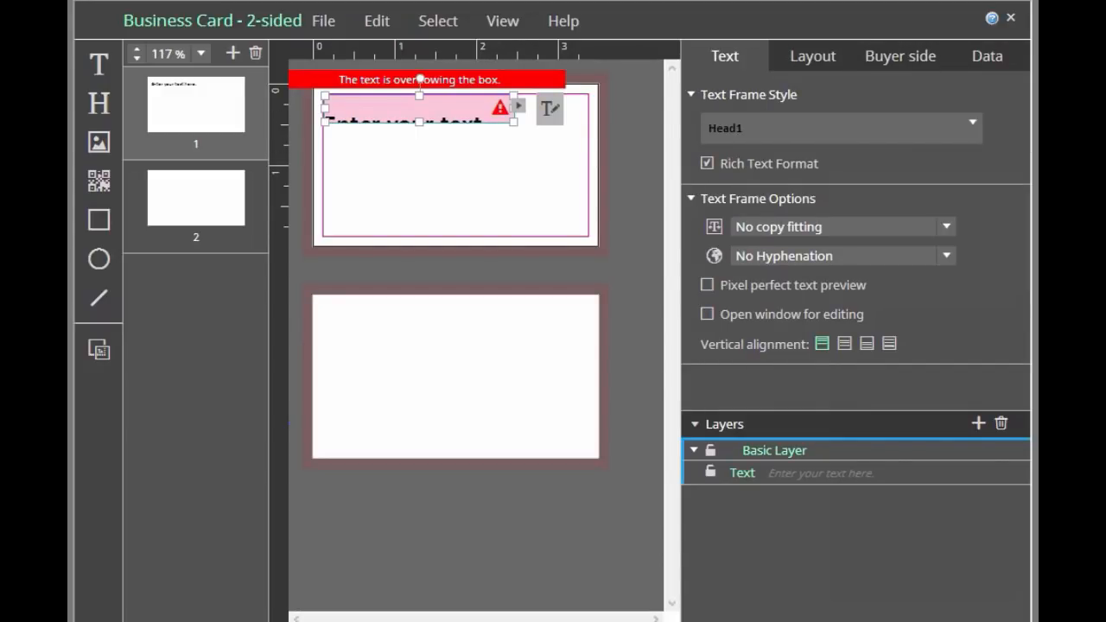
{"action": "left_click", "coordinate": [945, 225]}
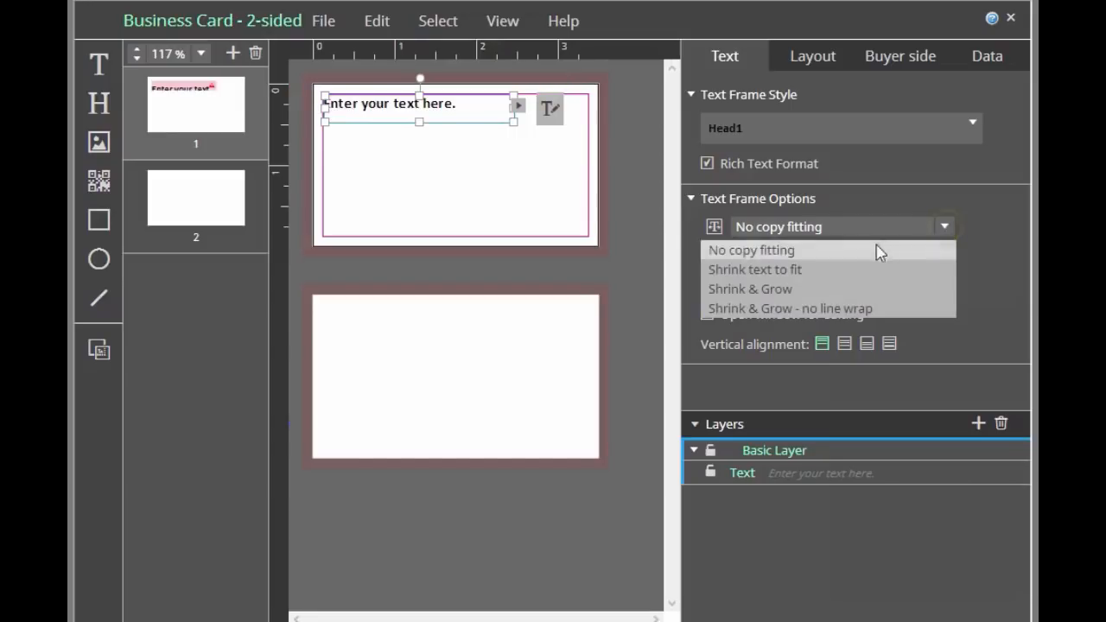
{"action": "left_click", "coordinate": [819, 271]}
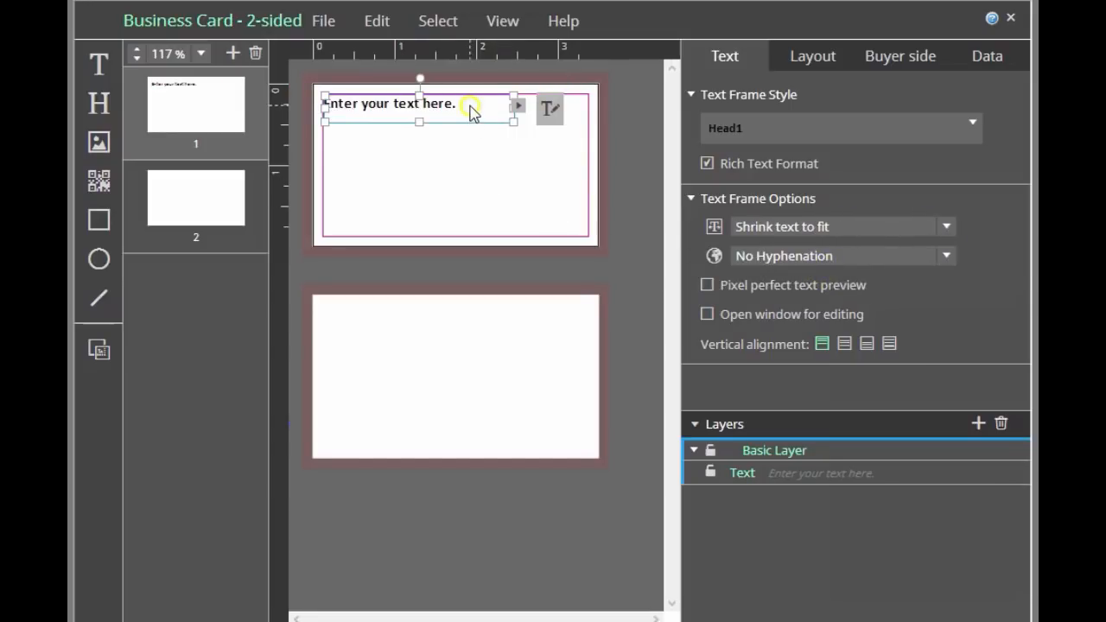
- Copy all the text in the page 1 frame and set its font size to 22 pt
{"action": "left_click", "coordinate": [549, 109]}
{"action": "left_click_drag", "start_coordinate": [477, 115], "coordinate": [313, 115]}
{"action": "key", "text": "ctrl+c"}
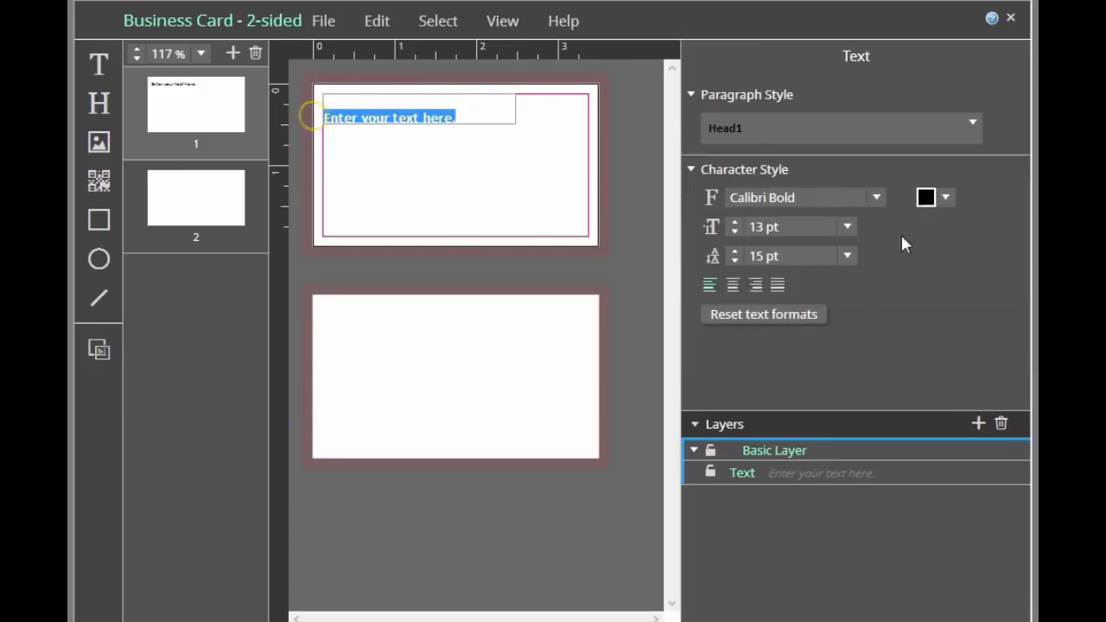
{"action": "left_click", "coordinate": [848, 226]}
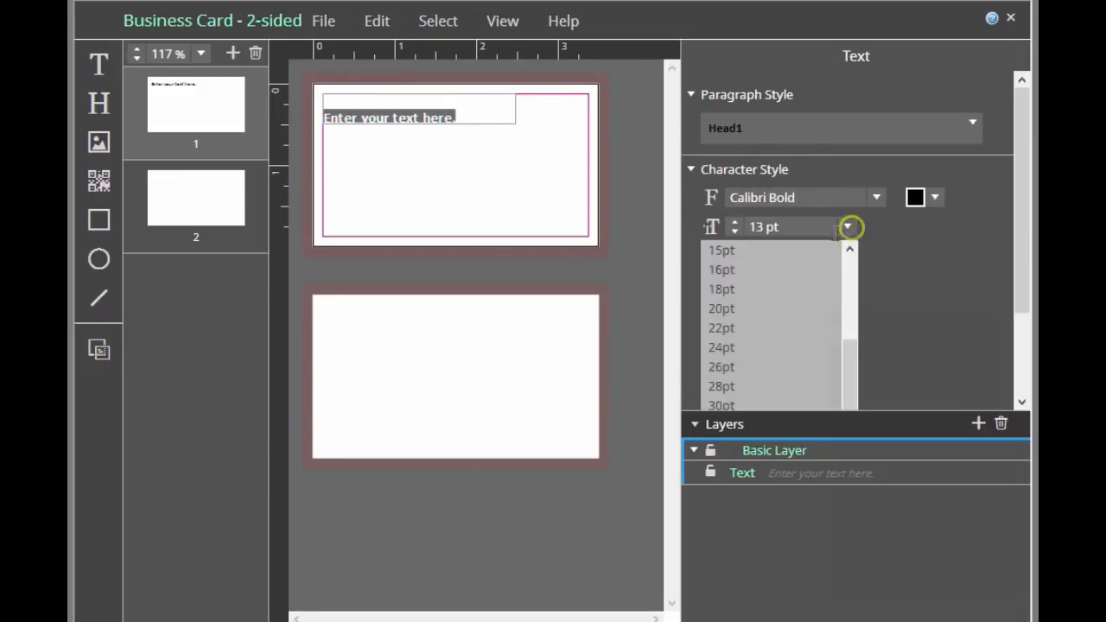
{"action": "left_click", "coordinate": [757, 327]}
{"action": "left_click", "coordinate": [554, 199]}
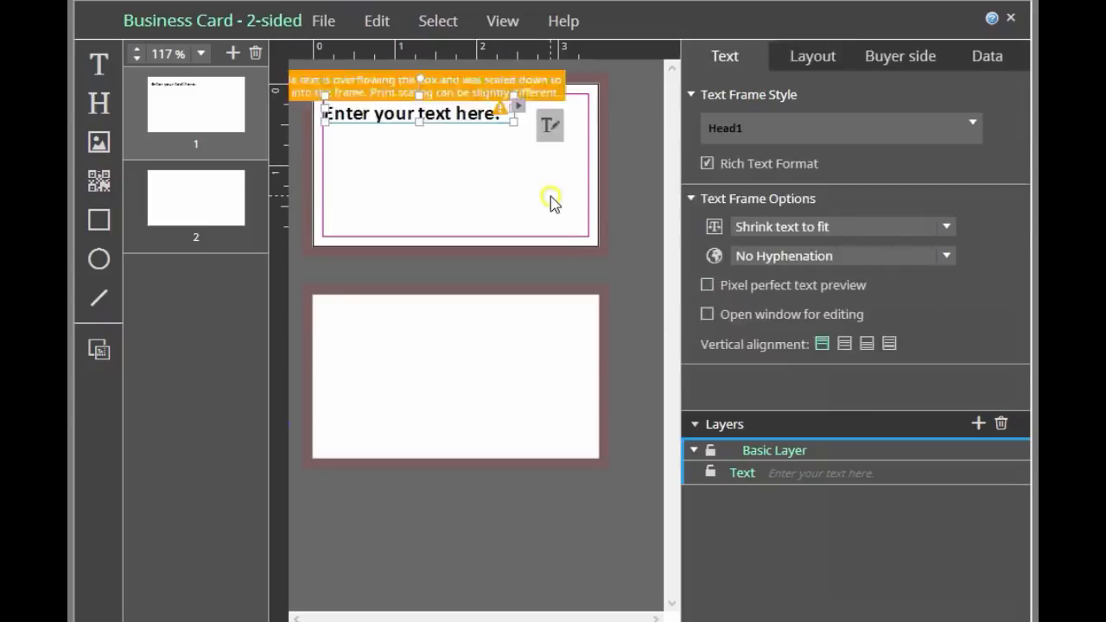
- Widen the text frame almost to the card's right safety line and undo the resize and font size changes
{"action": "left_click", "coordinate": [464, 112]}
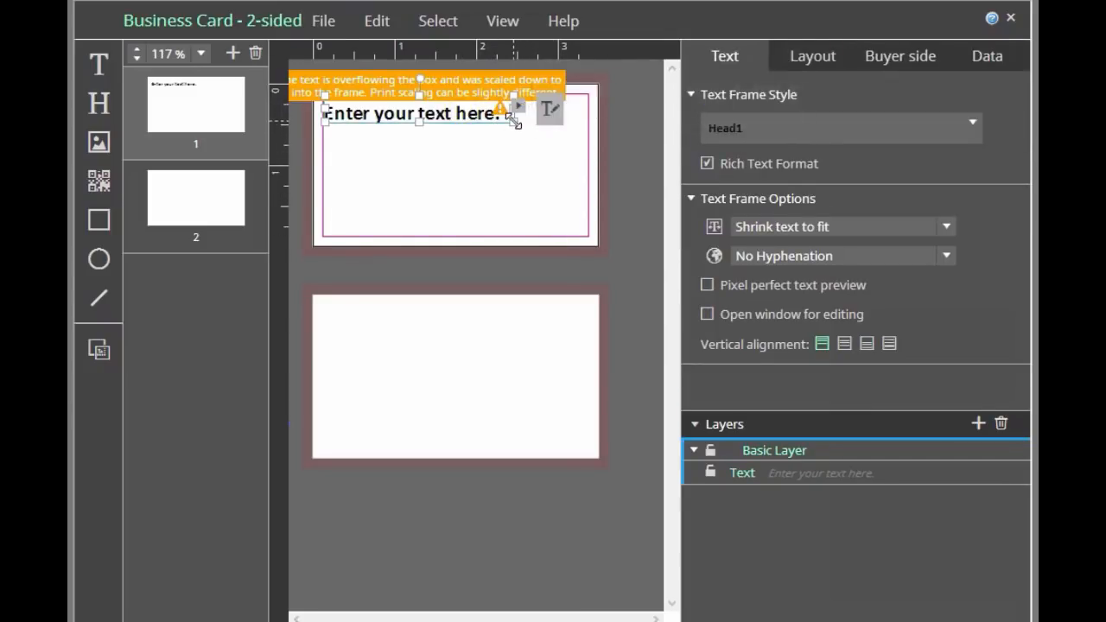
{"action": "left_click_drag", "start_coordinate": [514, 122], "coordinate": [579, 128]}
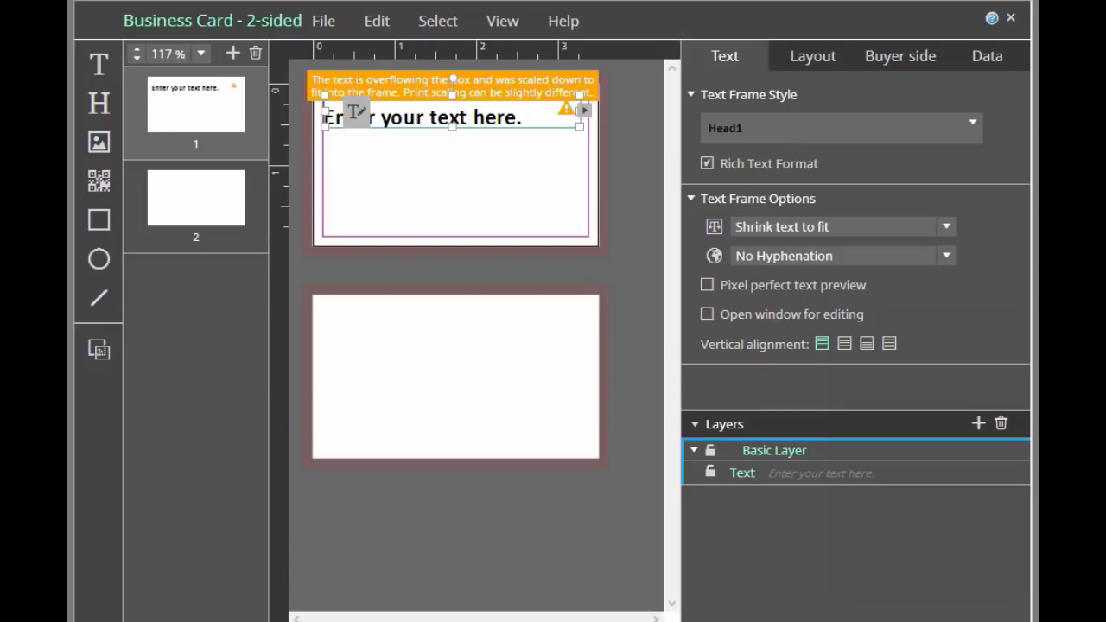
{"action": "key", "text": "ctrl+z"}
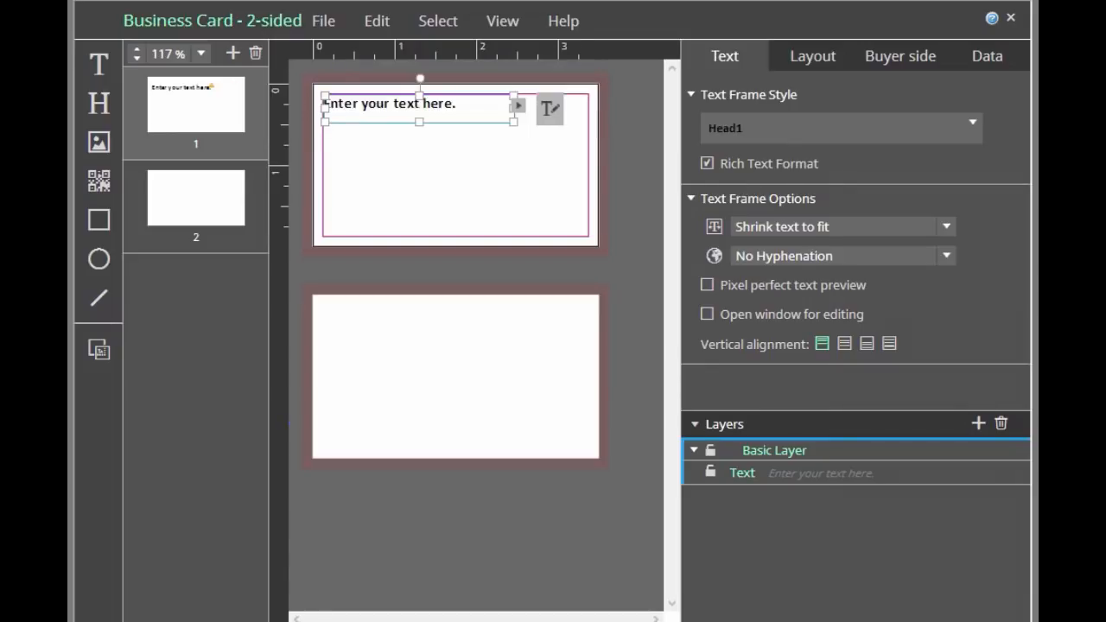
- Set the text frame's copy fitting to Shrink & Grow and try resizing the frame from its lower-right corner
{"action": "left_click", "coordinate": [947, 225]}
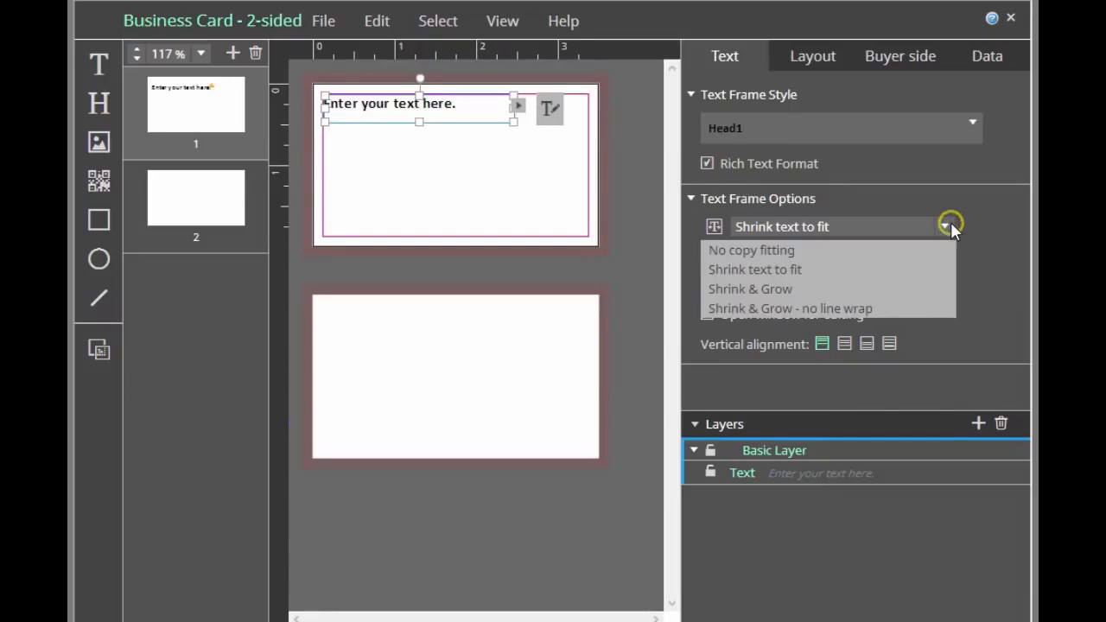
{"action": "left_click", "coordinate": [807, 288]}
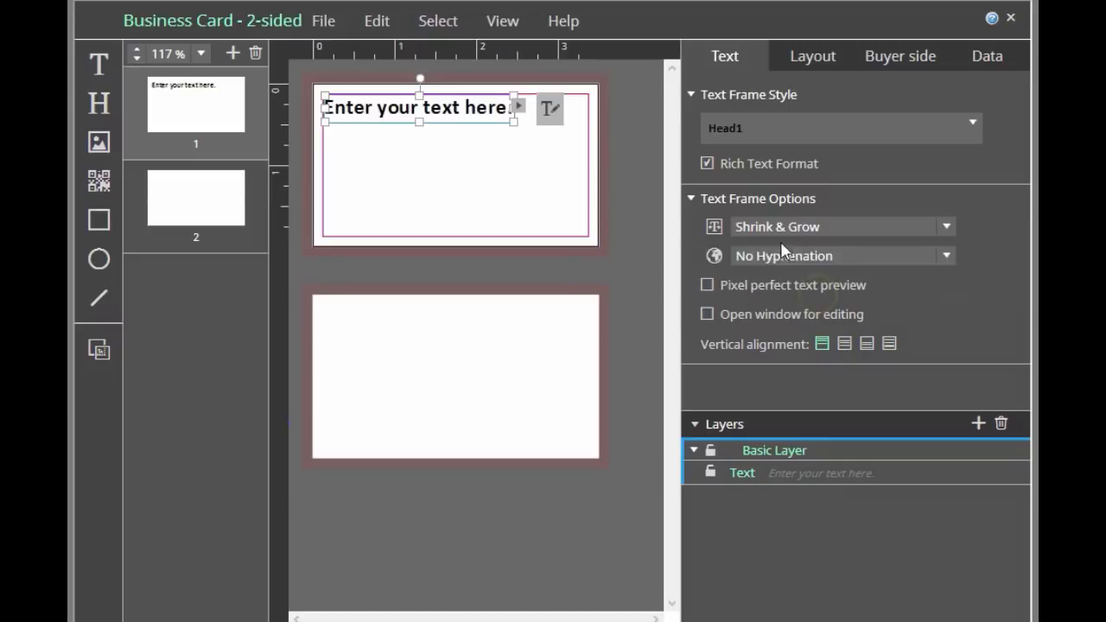
{"action": "mouse_move", "coordinate": [514, 122]}
{"action": "left_mouse_down"}
{"action": "mouse_move", "coordinate": [551, 166]}
{"action": "mouse_move", "coordinate": [511, 119]}
{"action": "left_mouse_up"}
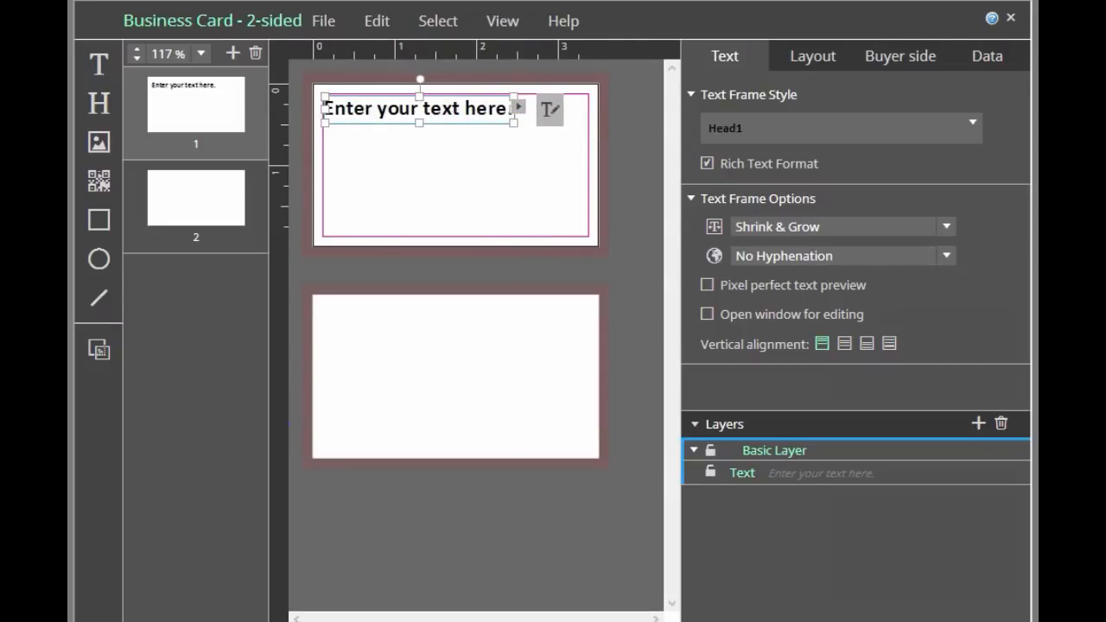
- Set copy fitting to Shrink & Grow - no line wrap and enlarge the text frame slightly
{"action": "left_click", "coordinate": [947, 227]}
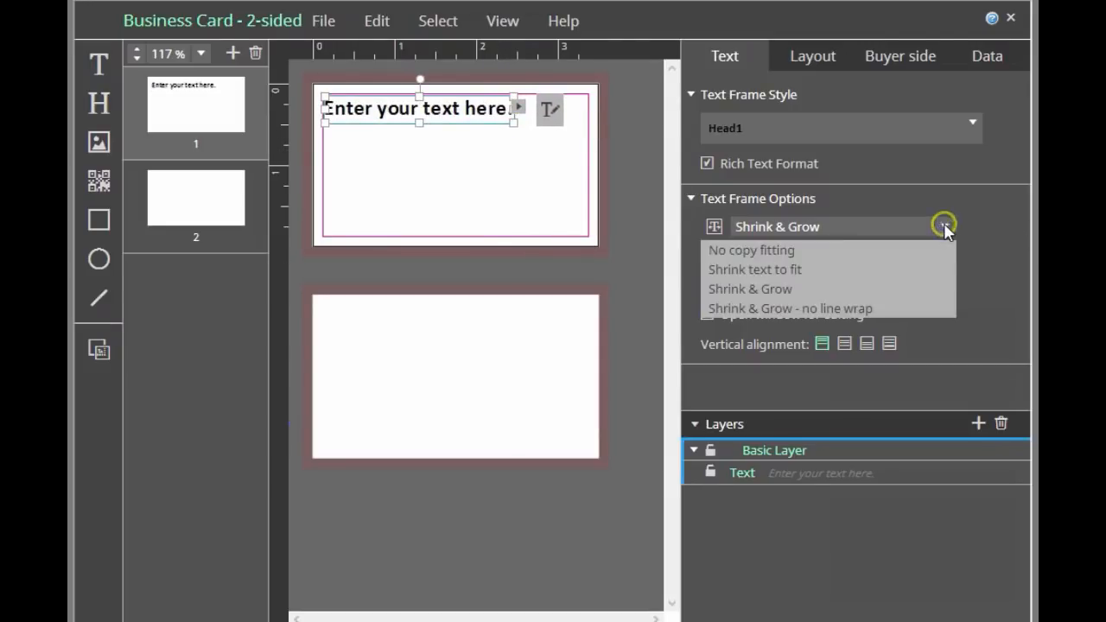
{"action": "left_click", "coordinate": [803, 306]}
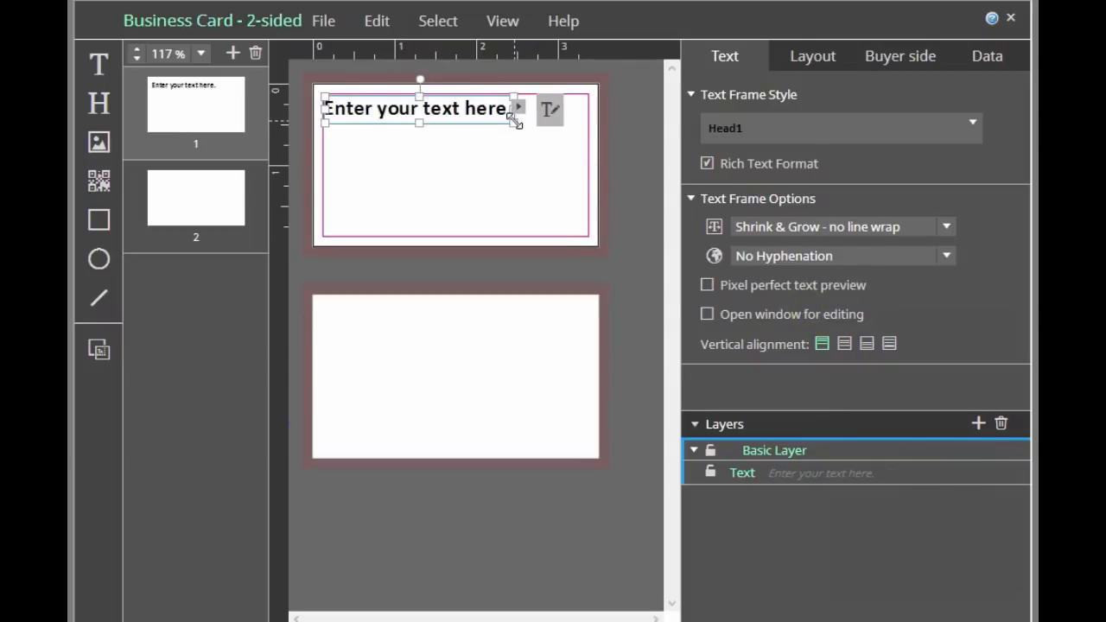
{"action": "mouse_move", "coordinate": [515, 123]}
{"action": "left_mouse_down"}
{"action": "mouse_move", "coordinate": [456, 118]}
{"action": "mouse_move", "coordinate": [523, 129]}
{"action": "left_mouse_up"}
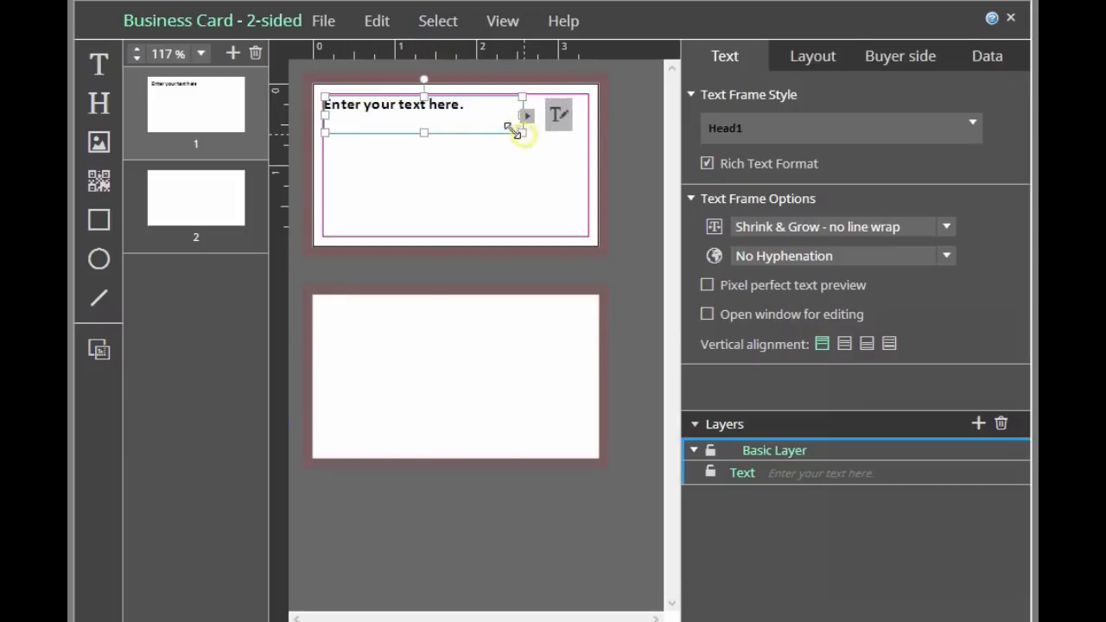
- Paste a second "Enter your text here." after the existing sentence and try resizing the frame to test the no-line-wrap fitting
{"action": "left_click", "coordinate": [543, 118]}
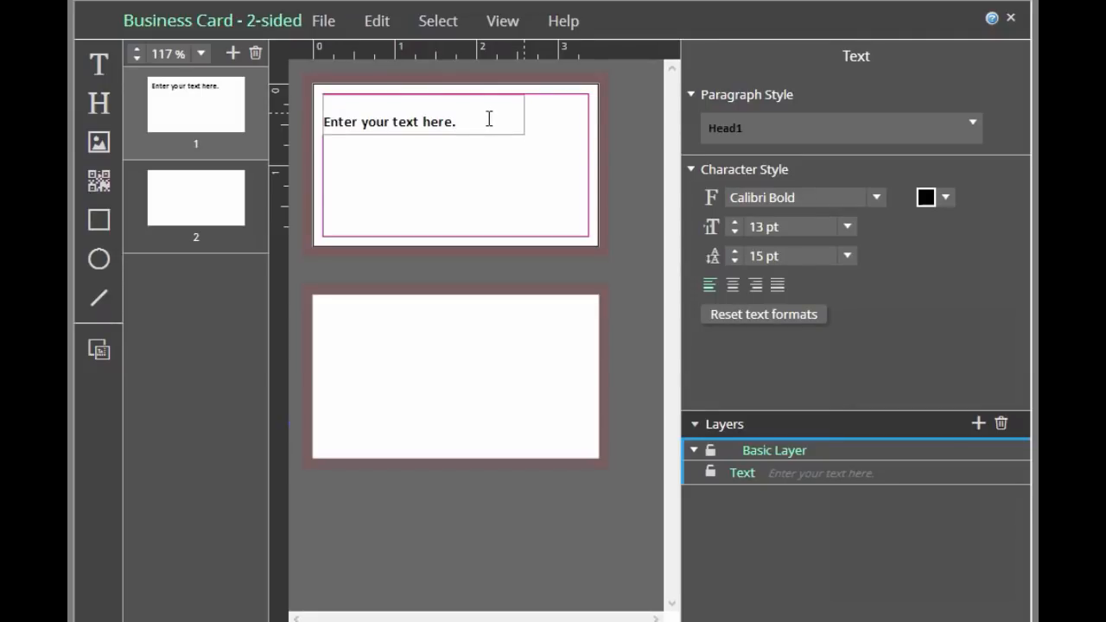
{"action": "key", "text": "ctrl+v"}
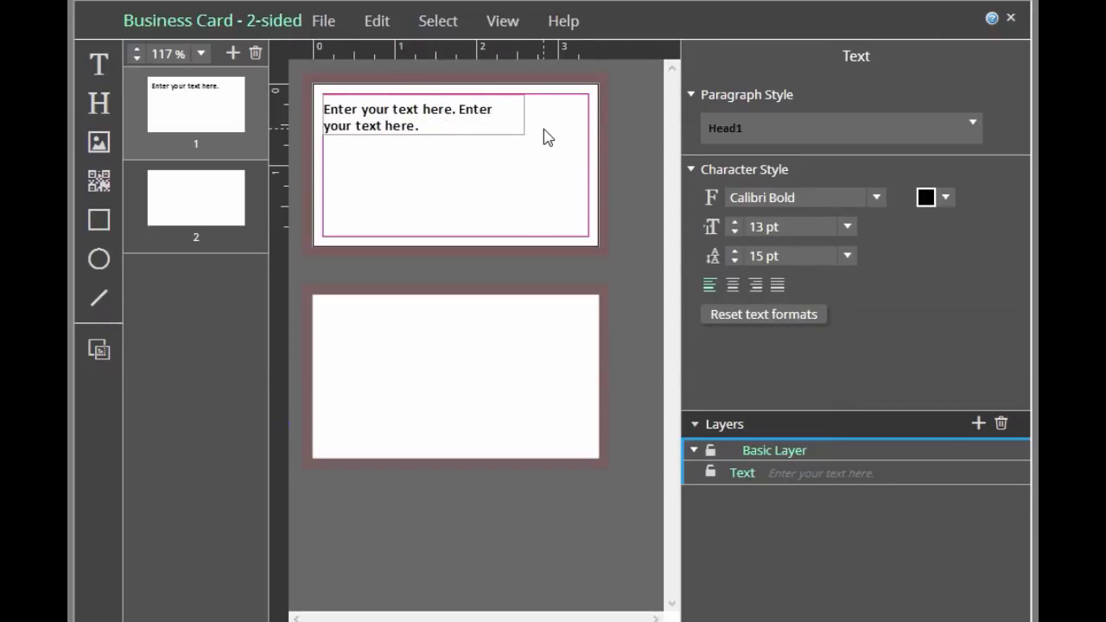
{"action": "left_click", "coordinate": [541, 137]}
{"action": "left_click", "coordinate": [484, 114]}
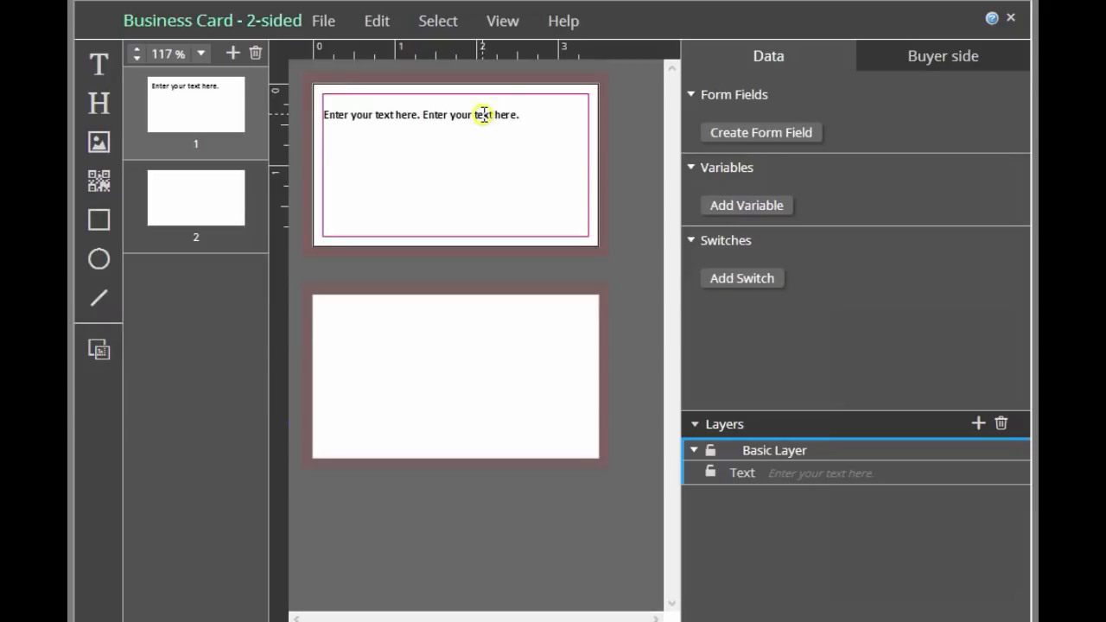
{"action": "left_click", "coordinate": [519, 130]}
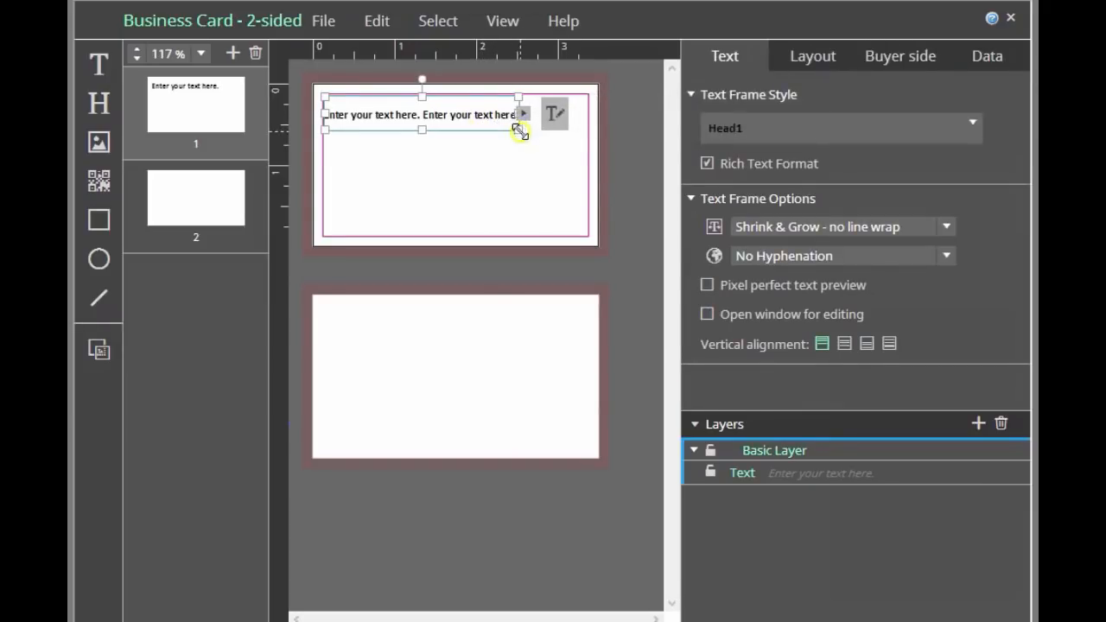
{"action": "left_click_drag", "start_coordinate": [518, 130], "coordinate": [485, 131]}
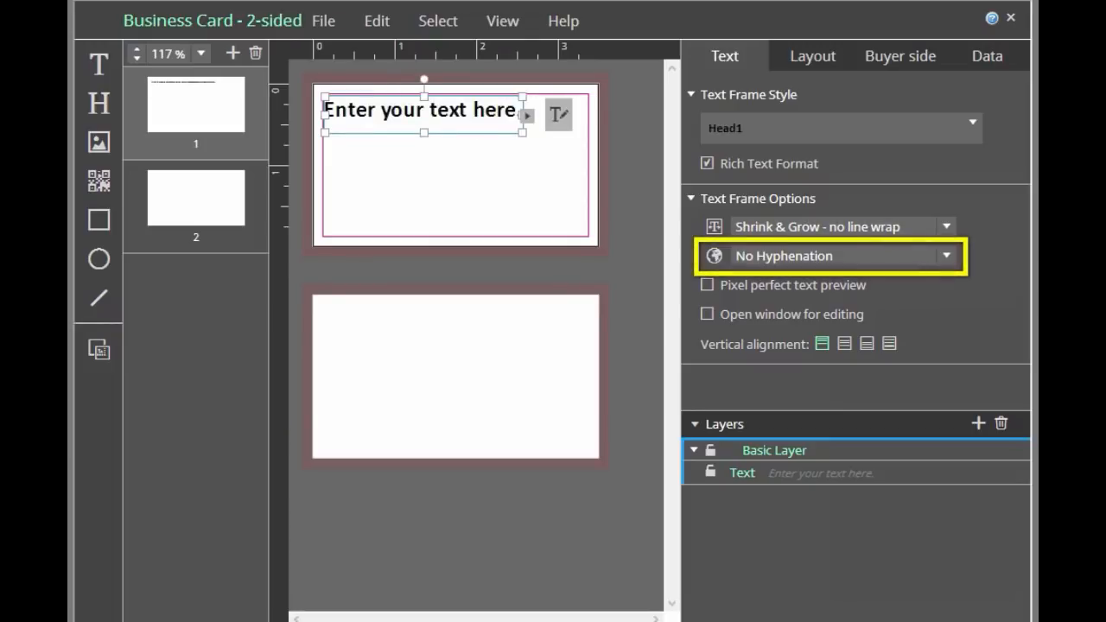
- Look through the hyphenation languages available for the text frame and keep No Hyphenation
{"action": "left_click", "coordinate": [946, 255]}
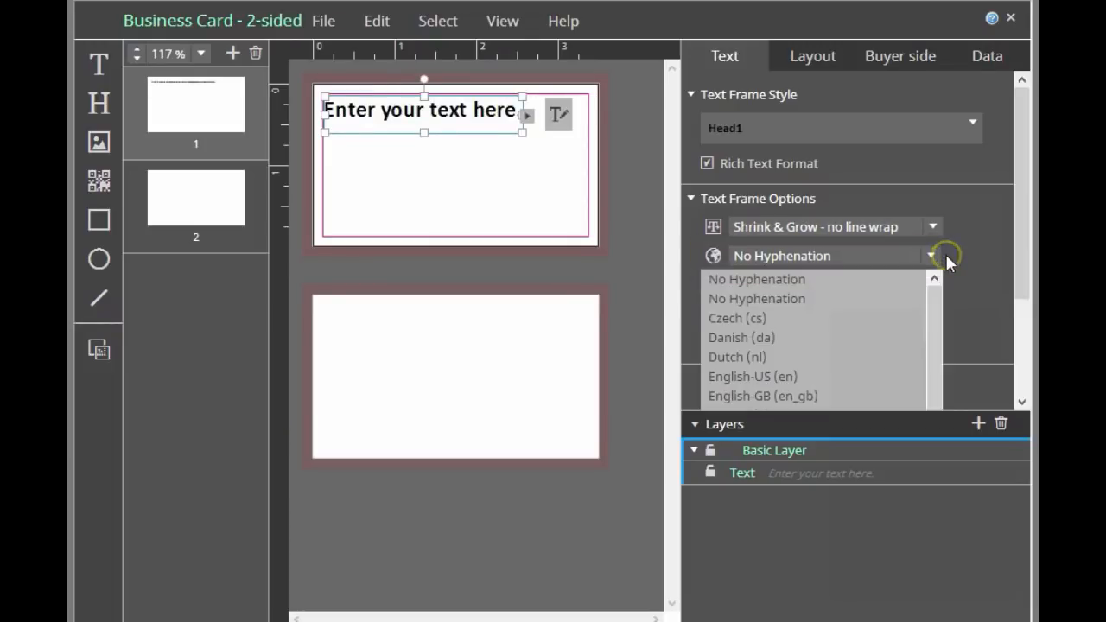
{"action": "scroll", "coordinate": [934, 302], "scroll_direction": "down", "scroll_amount": 4}
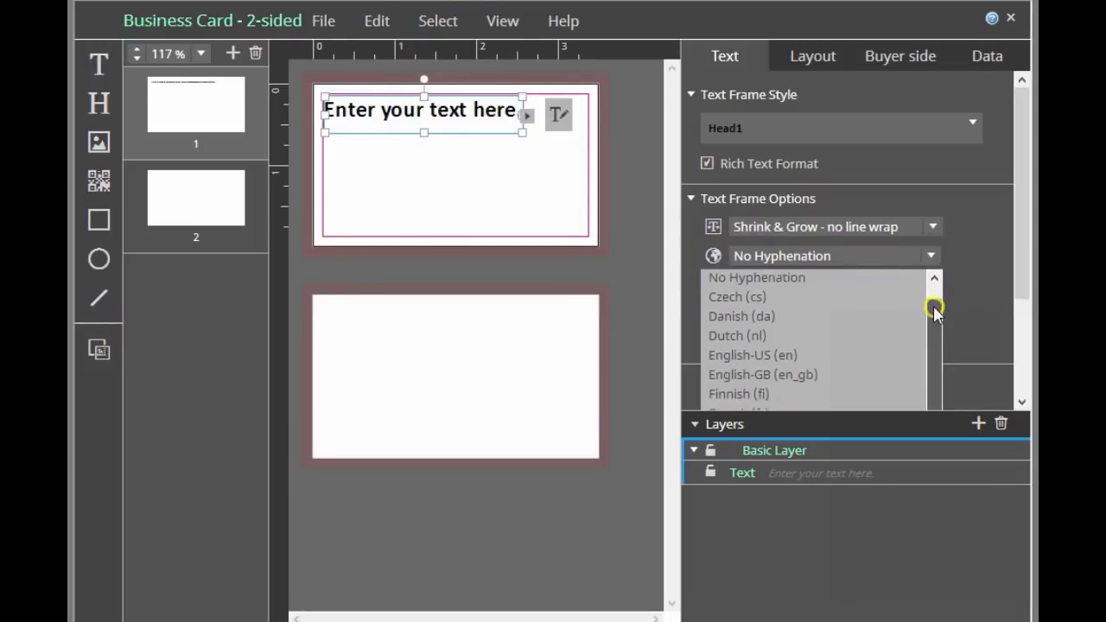
{"action": "scroll", "coordinate": [816, 340], "scroll_direction": "down", "scroll_amount": 1}
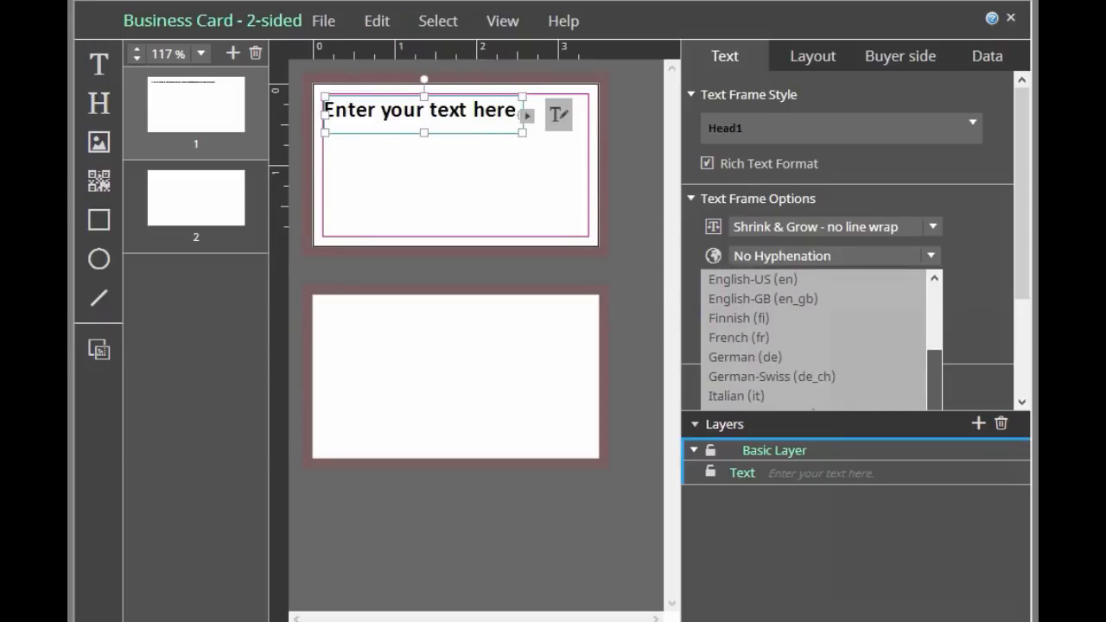
{"action": "scroll", "coordinate": [817, 339], "scroll_direction": "up", "scroll_amount": 5}
{"action": "left_click", "coordinate": [930, 287]}
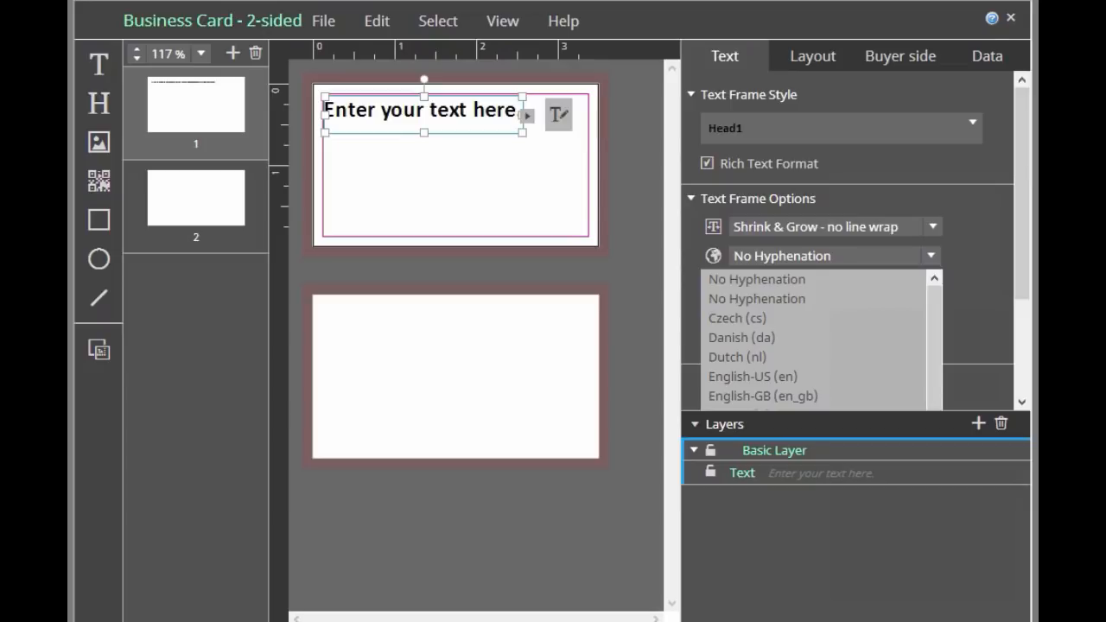
{"action": "left_click", "coordinate": [777, 279]}
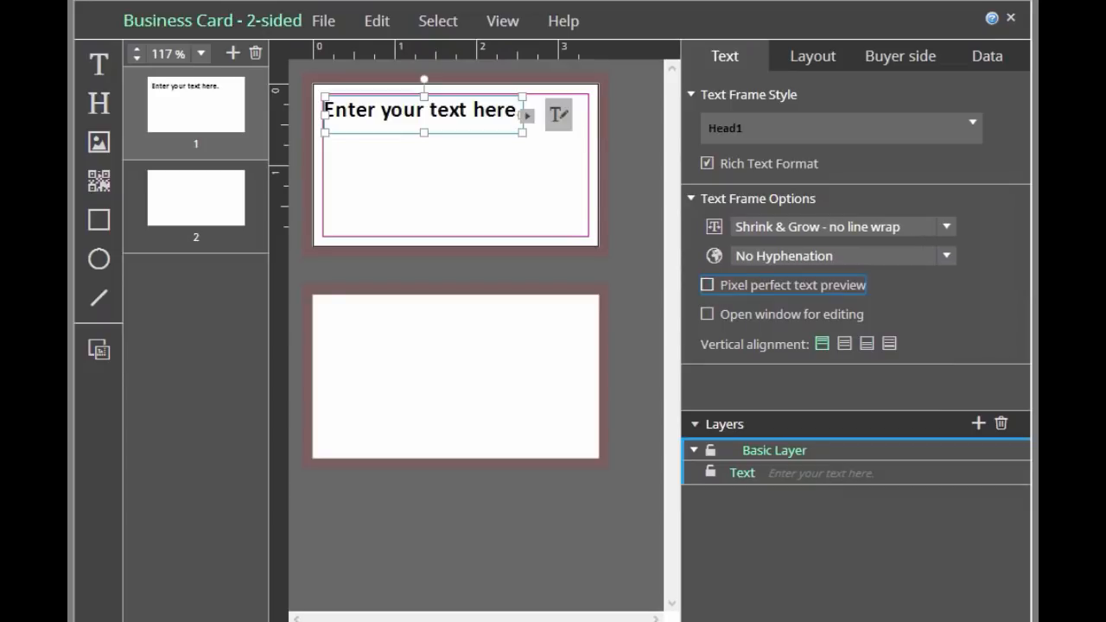
- Enable pixel perfect text preview and window editing for the frame, and open its text in the Text editor before accepting it
{"action": "left_click", "coordinate": [707, 284]}
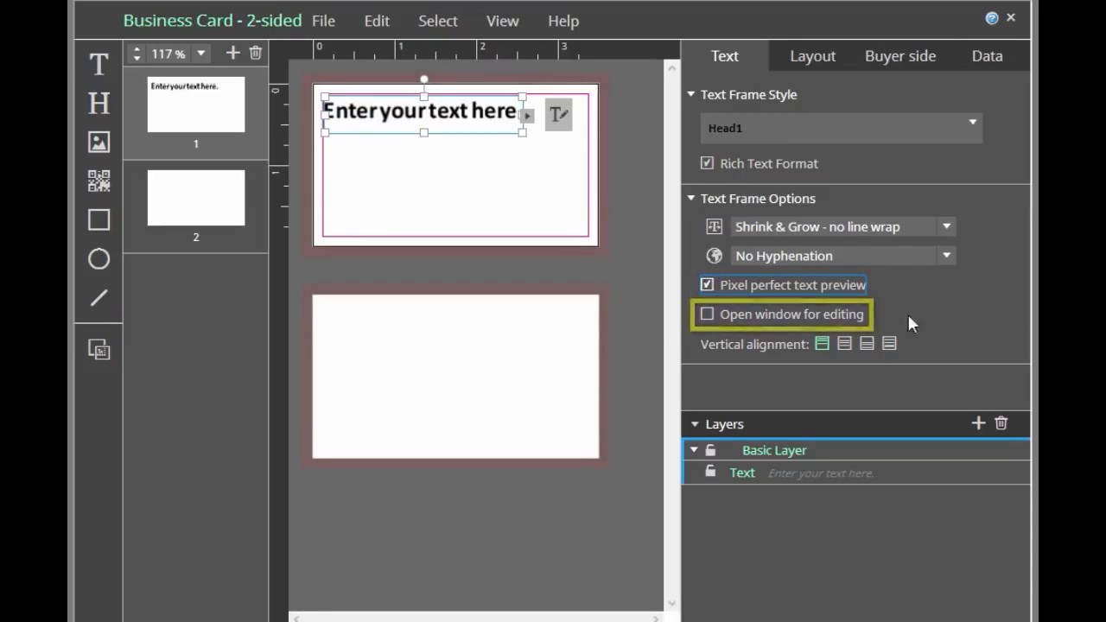
{"action": "left_click", "coordinate": [707, 314]}
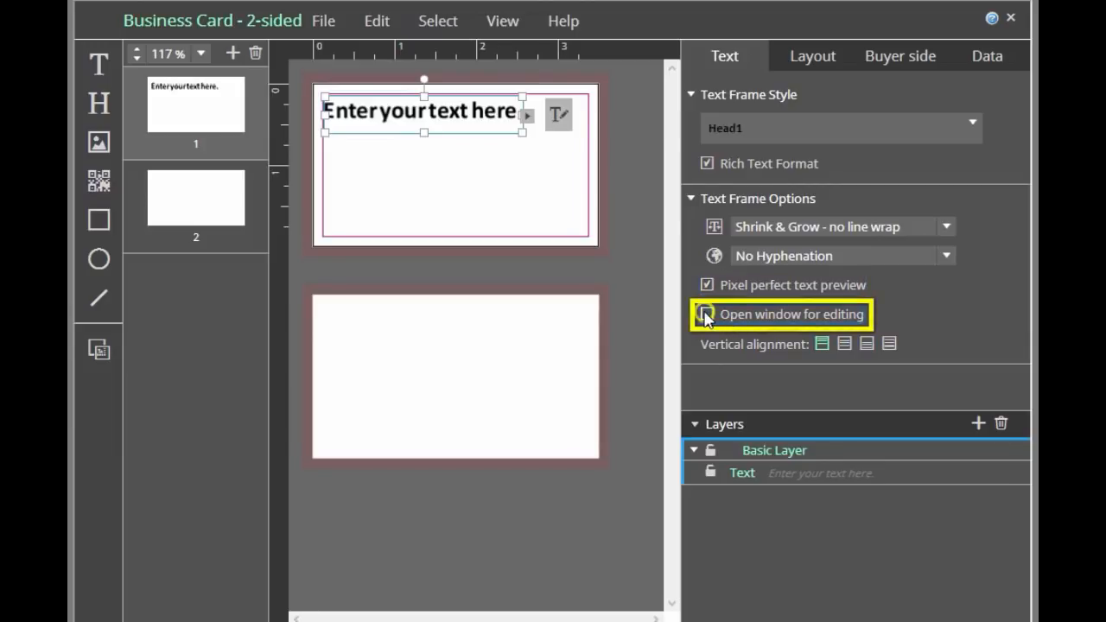
{"action": "left_click", "coordinate": [559, 121]}
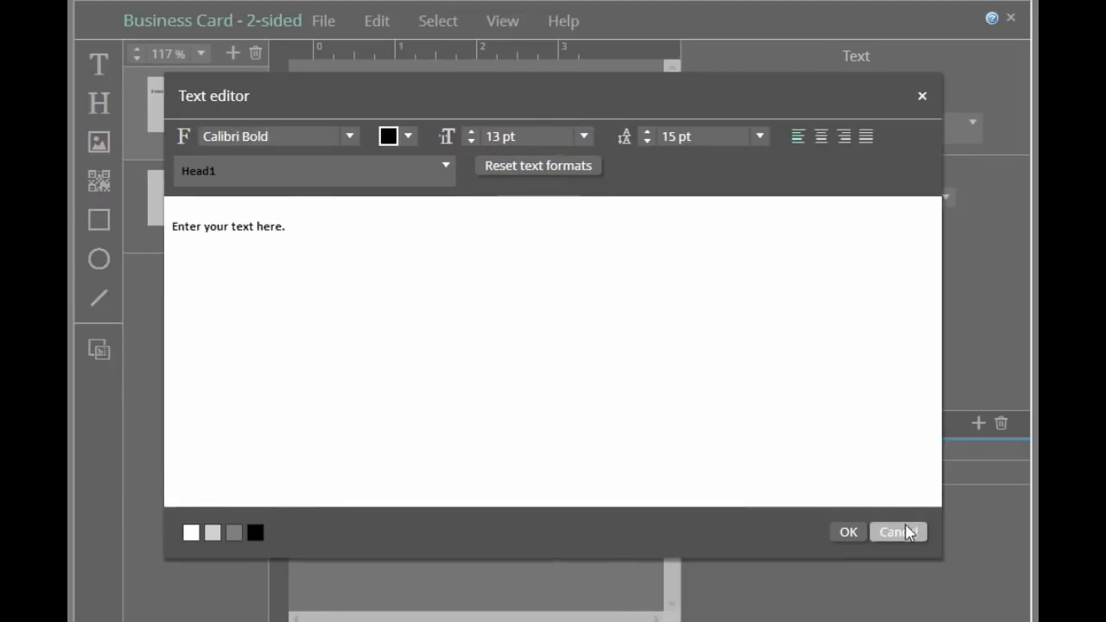
{"action": "left_click", "coordinate": [846, 532]}
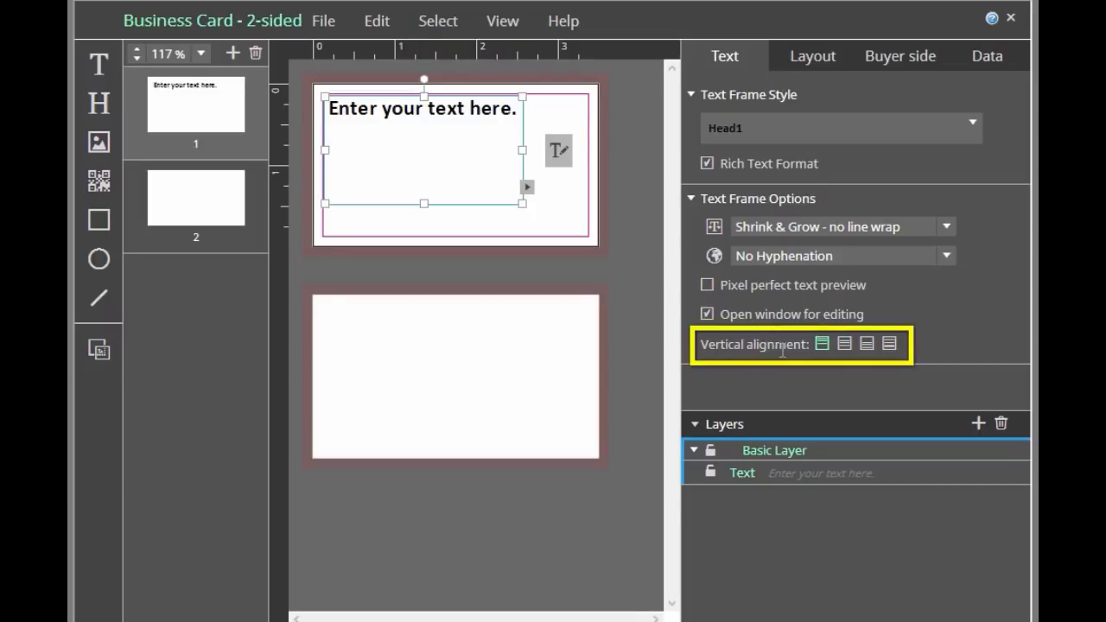
- Try the middle, bottom and Justify vertical alignments on the text frame
{"action": "left_click", "coordinate": [844, 344]}
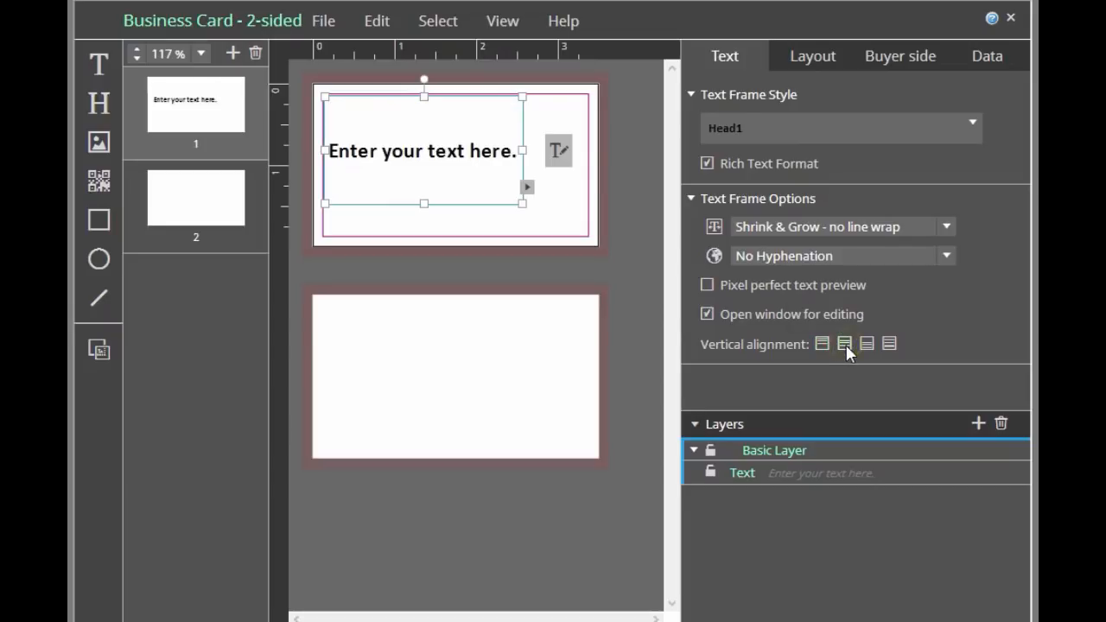
{"action": "left_click", "coordinate": [866, 344]}
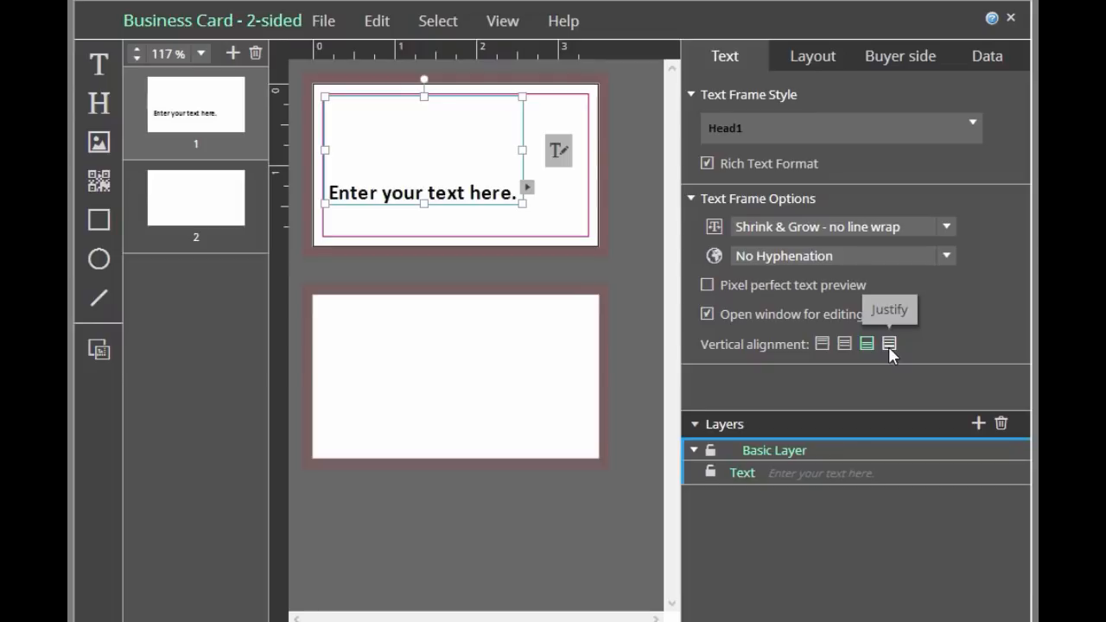
{"action": "left_click", "coordinate": [889, 344]}
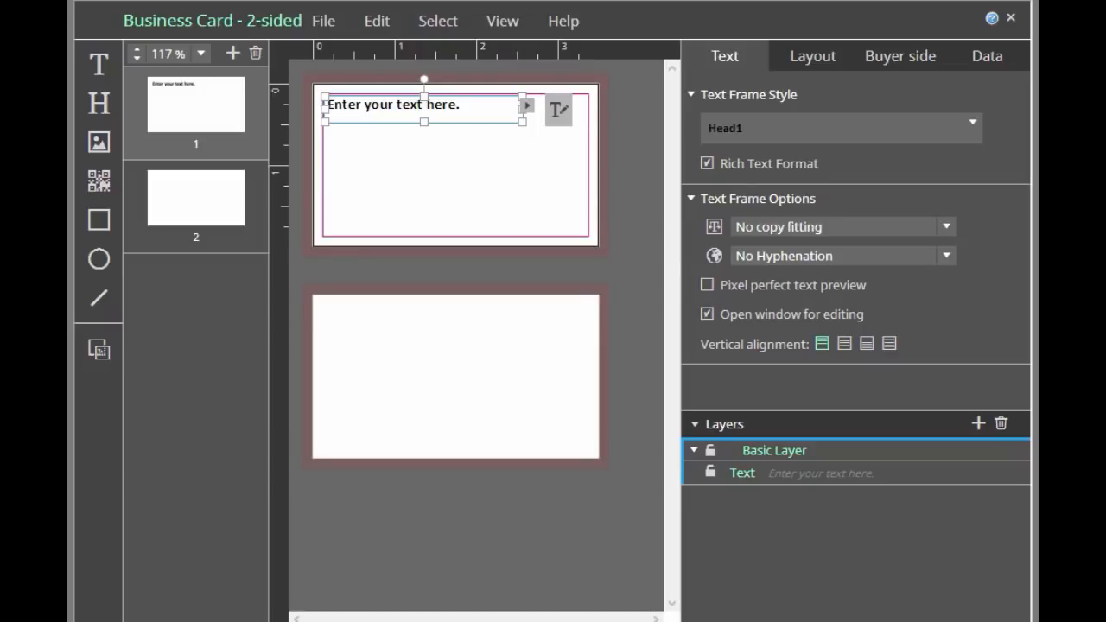
- Replace the text frame's sentence with the variables [[FirstName]] [[LastName]] in the Text editor and accept it
{"action": "left_click", "coordinate": [559, 114]}
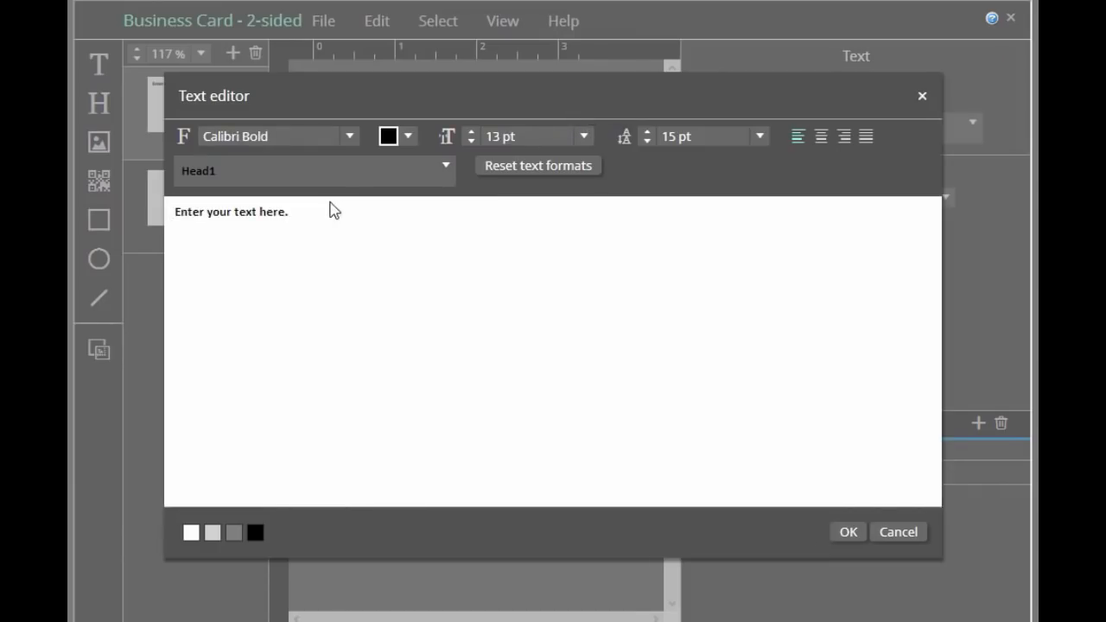
{"action": "left_click_drag", "start_coordinate": [335, 210], "coordinate": [113, 227]}
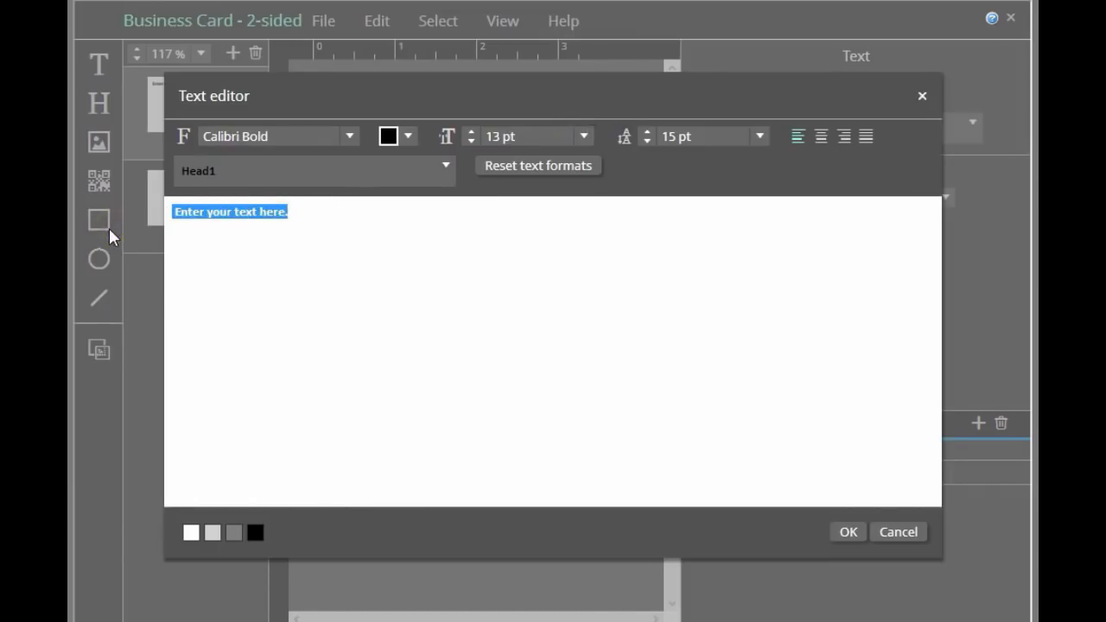
{"action": "type", "text": "[[Firs"}
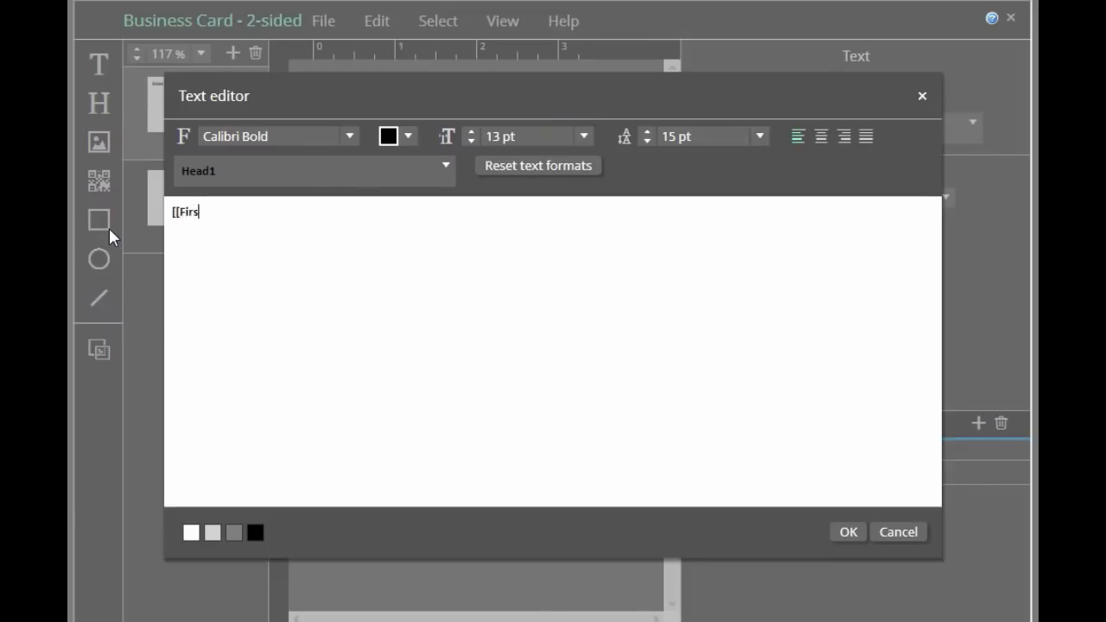
{"action": "type", "text": "tName"}
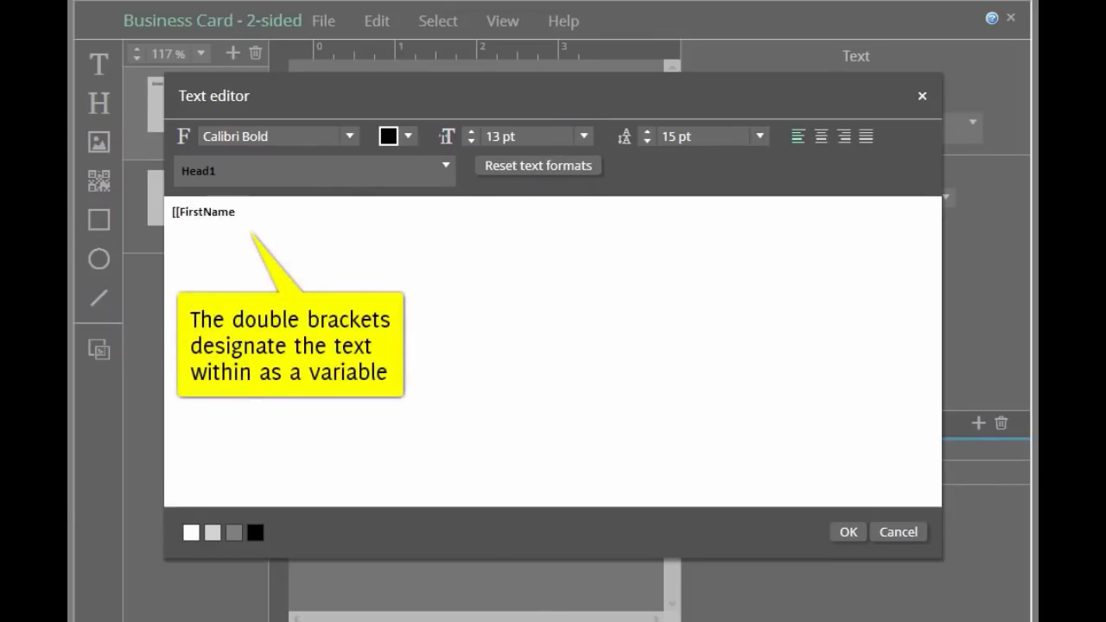
{"action": "type", "text": "]] "}
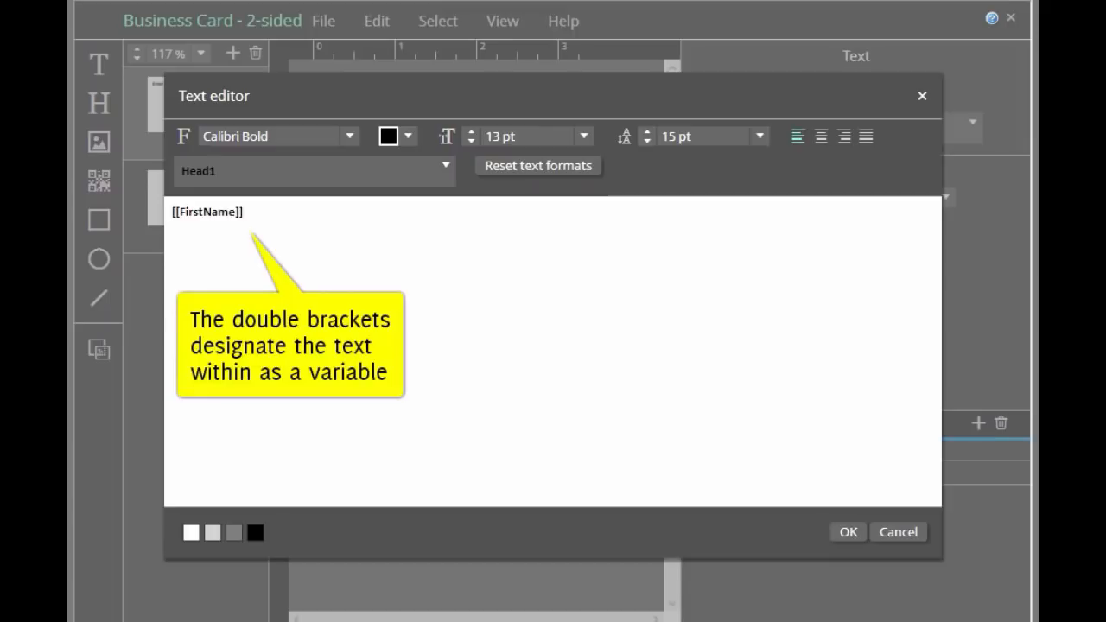
{"action": "type", "text": "[[Last"}
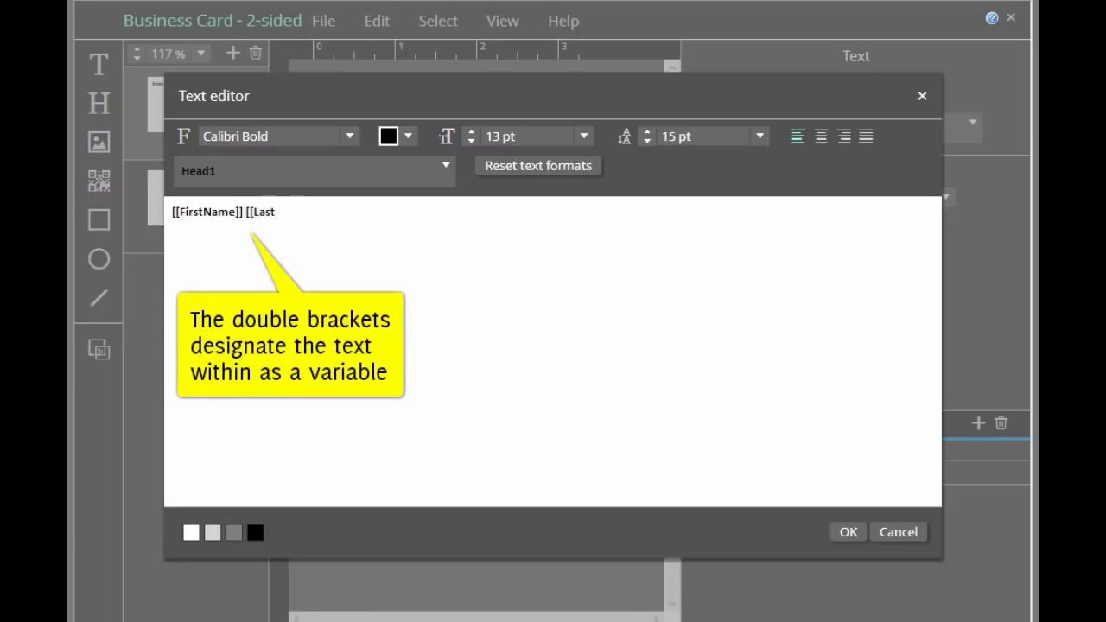
{"action": "type", "text": "Name]]"}
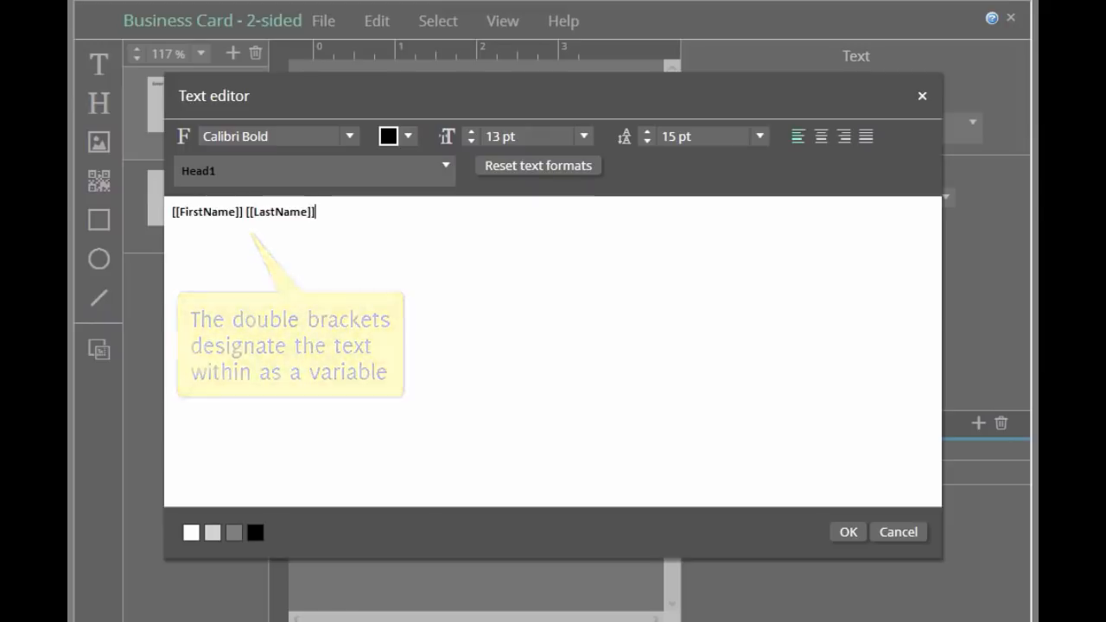
{"action": "left_click", "coordinate": [848, 532]}
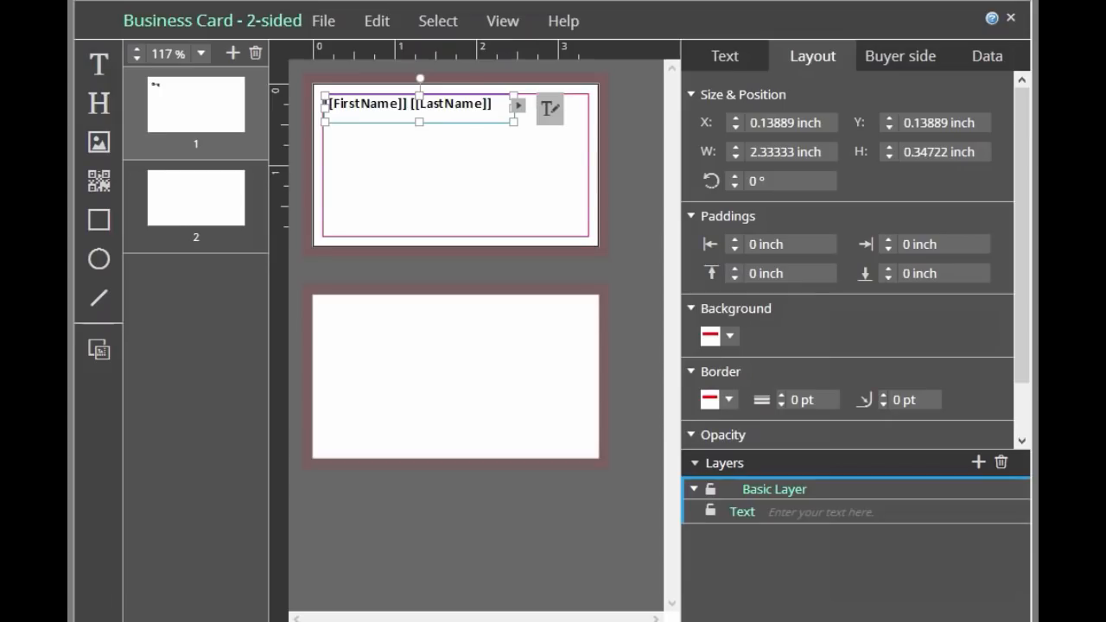
- Create a form field named FirstName for the template's data
{"action": "left_click", "coordinate": [985, 64]}
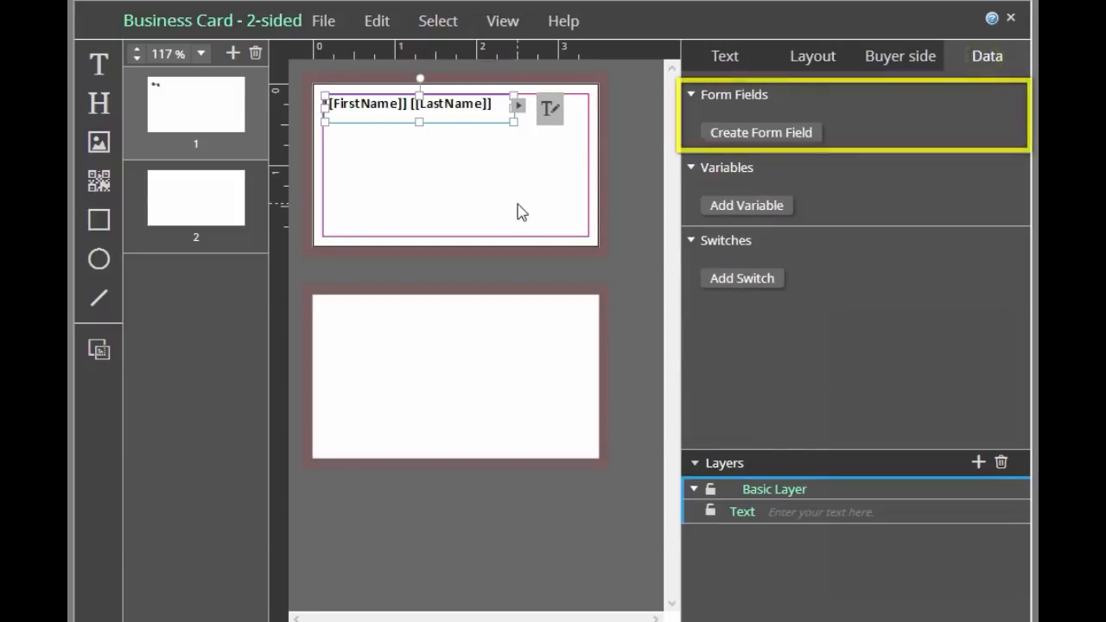
{"action": "left_click", "coordinate": [726, 141]}
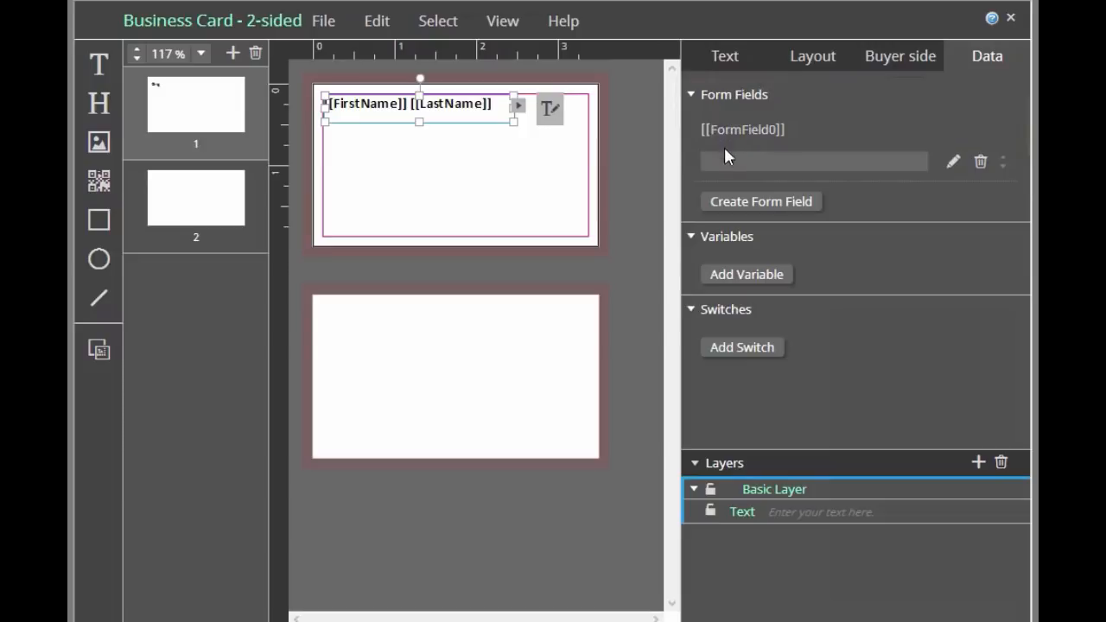
{"action": "left_click", "coordinate": [728, 128]}
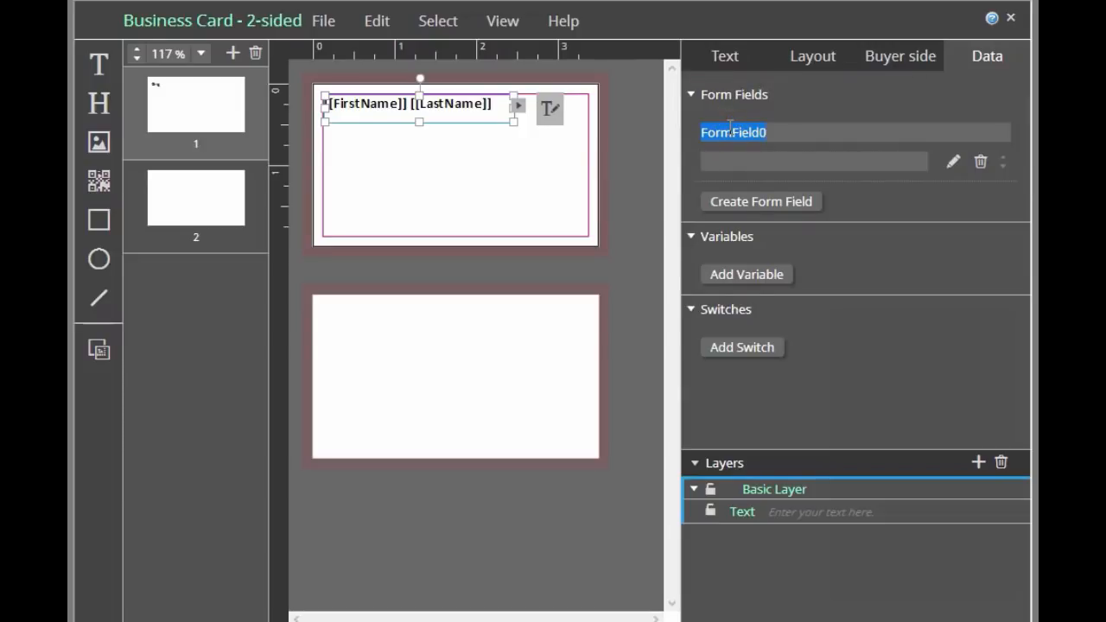
{"action": "type", "text": "FirstName"}
{"action": "key", "text": "Return"}
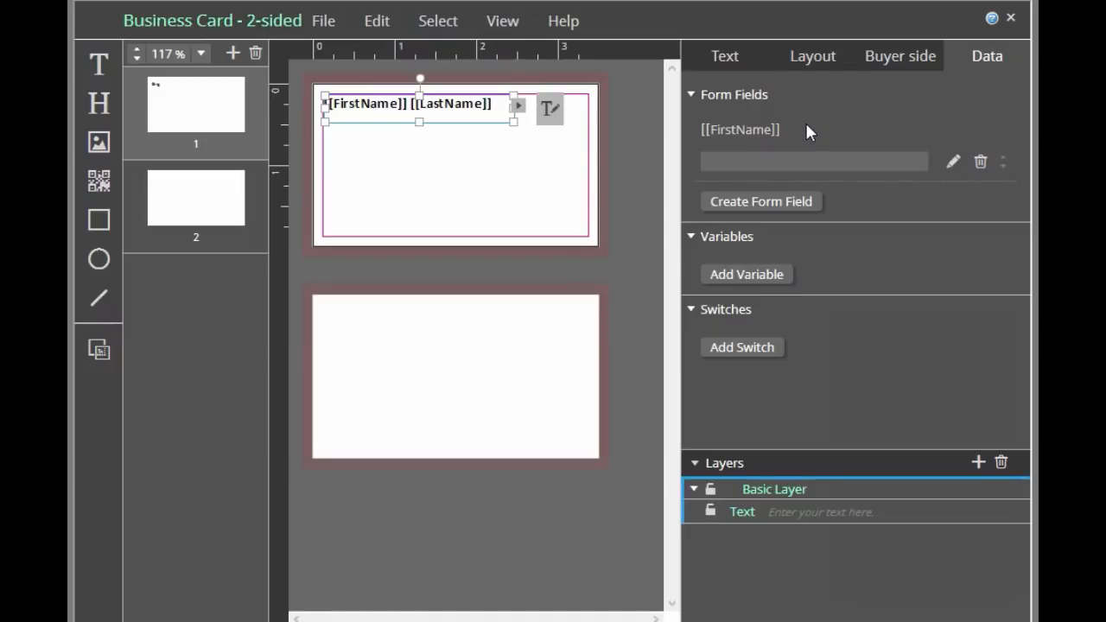
- Edit the FirstName form field, giving it the display name First Name and a sample first name as default value
{"action": "left_click", "coordinate": [951, 159]}
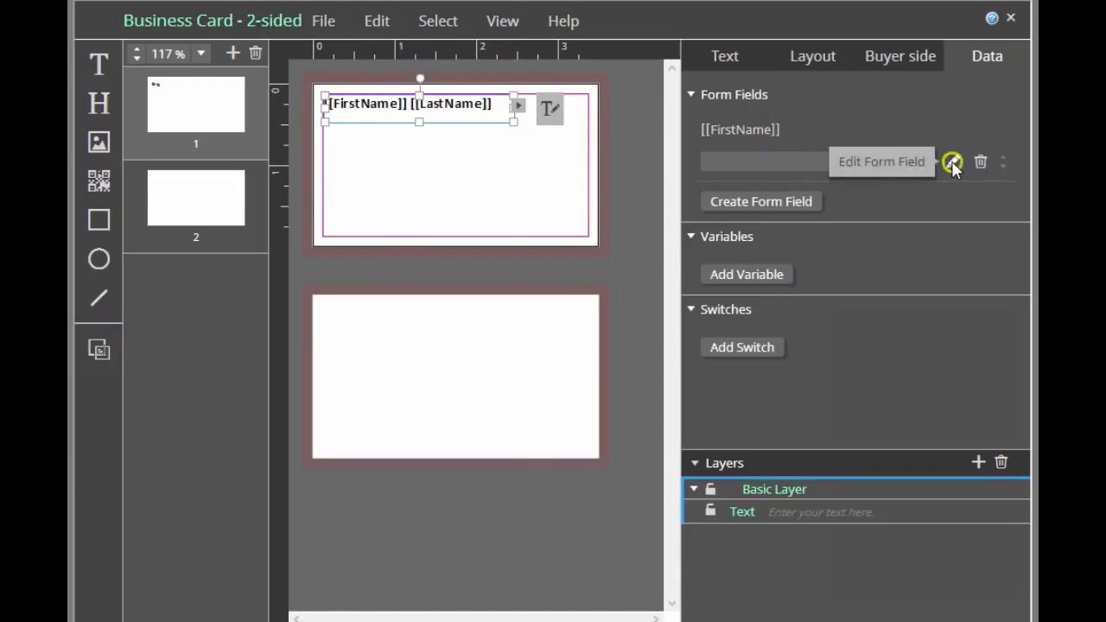
{"action": "left_click", "coordinate": [614, 188]}
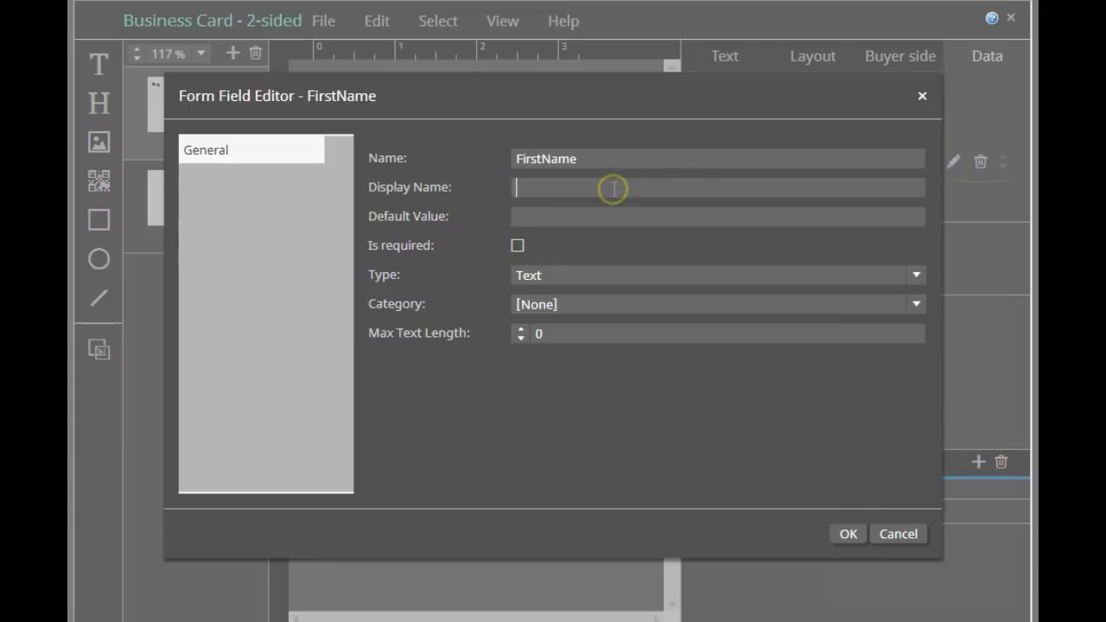
{"action": "type", "text": "First Name"}
{"action": "left_click", "coordinate": [591, 213]}
{"action": "type", "text": "Jane"}
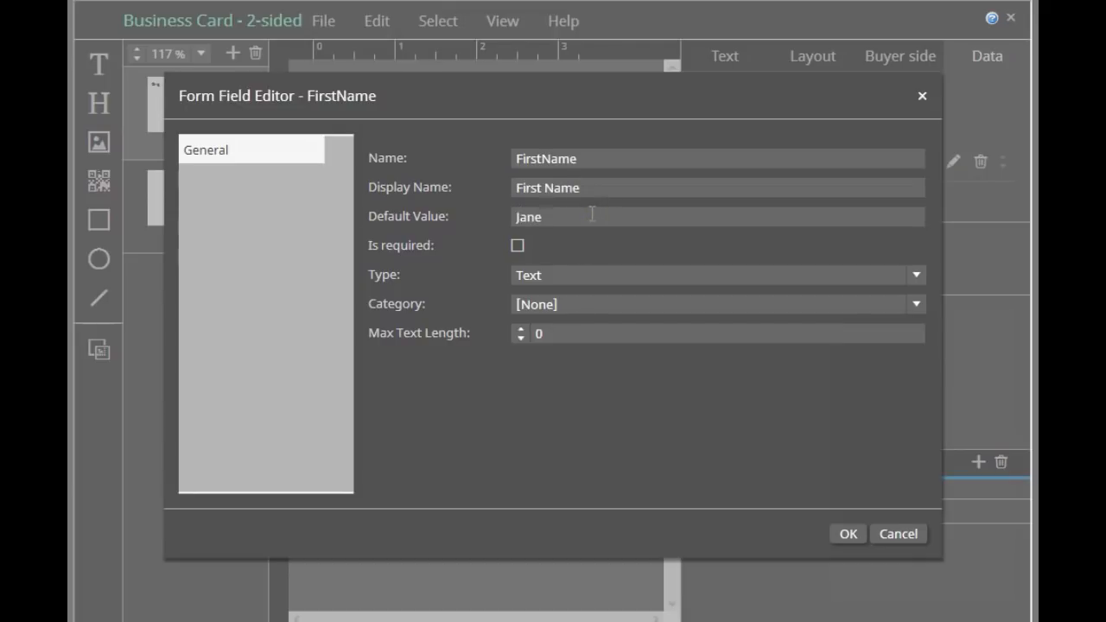
- Leave the FirstName field optional with type Text, assign the First Name category, set its maximum text length to 25 and accept
{"action": "left_click", "coordinate": [518, 246]}
{"action": "left_click", "coordinate": [518, 248]}
{"action": "left_click", "coordinate": [918, 274]}
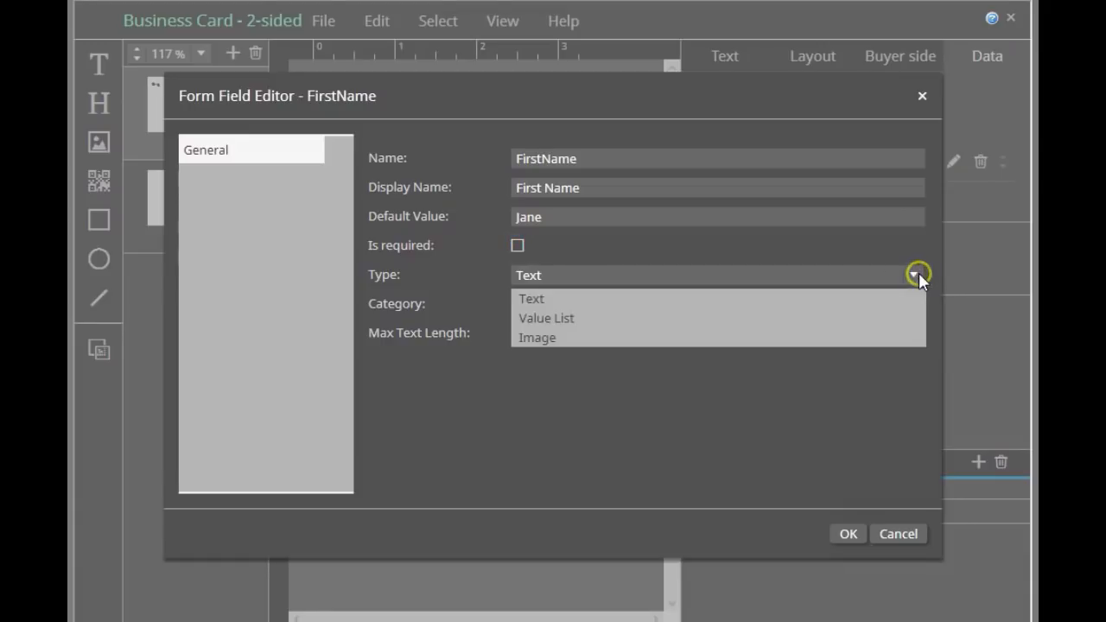
{"action": "left_click", "coordinate": [856, 300]}
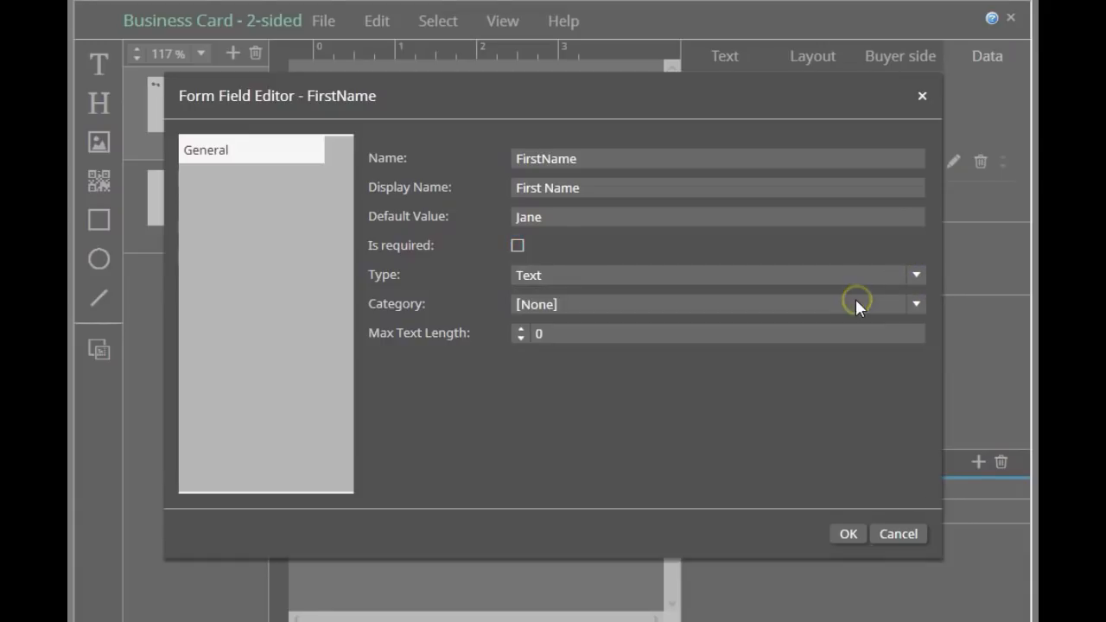
{"action": "left_click", "coordinate": [916, 304]}
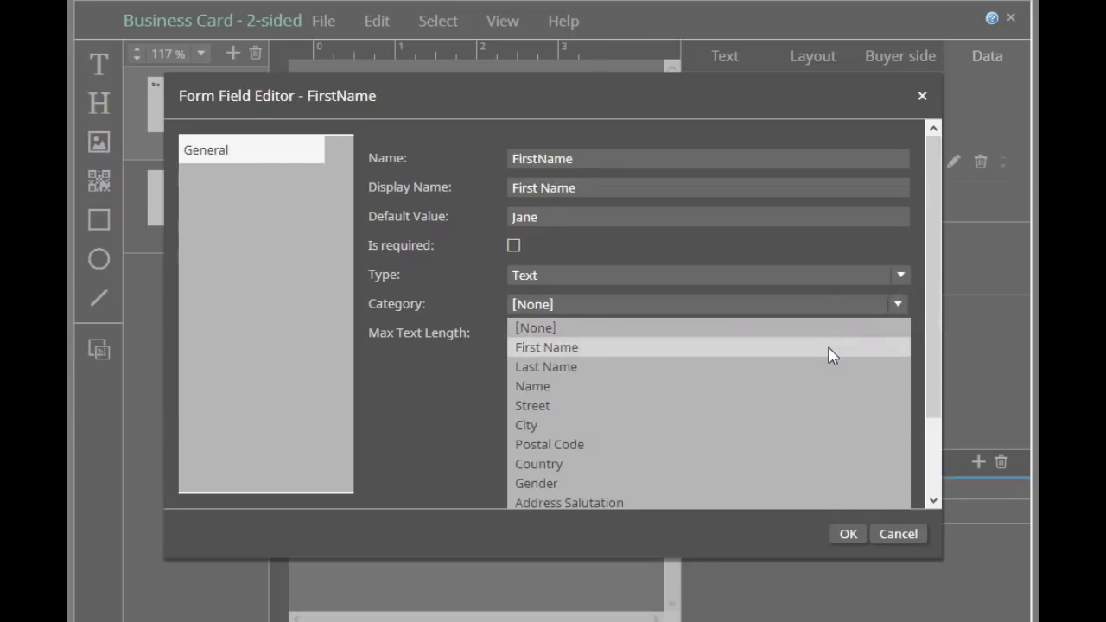
{"action": "left_click", "coordinate": [830, 347]}
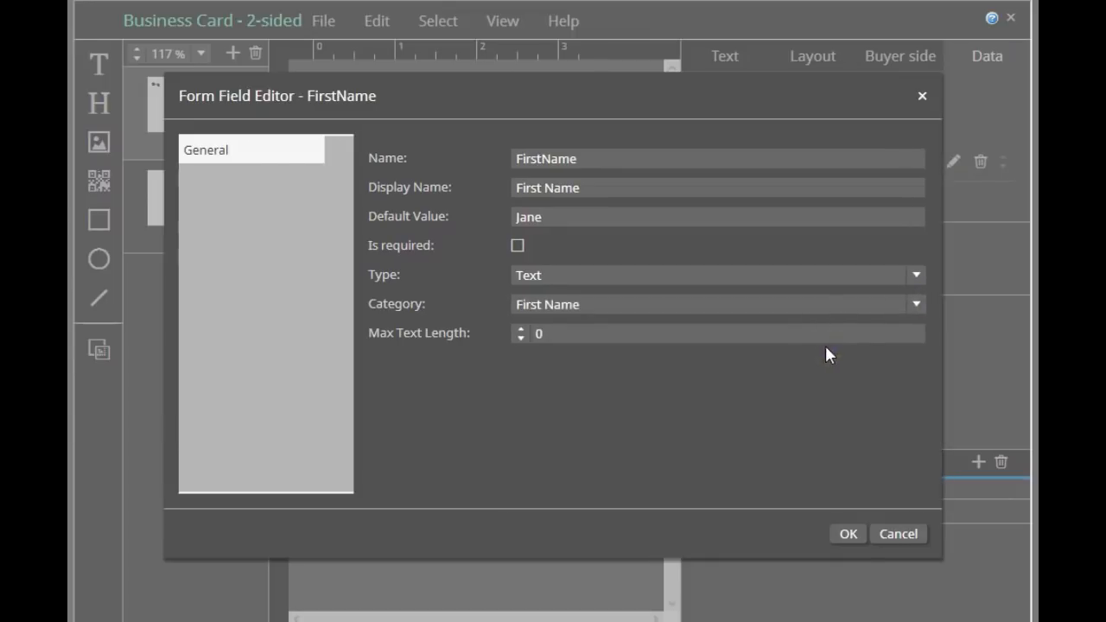
{"action": "left_click", "coordinate": [574, 338]}
{"action": "left_click", "coordinate": [512, 342]}
{"action": "type", "text": "25"}
{"action": "left_click", "coordinate": [847, 537]}
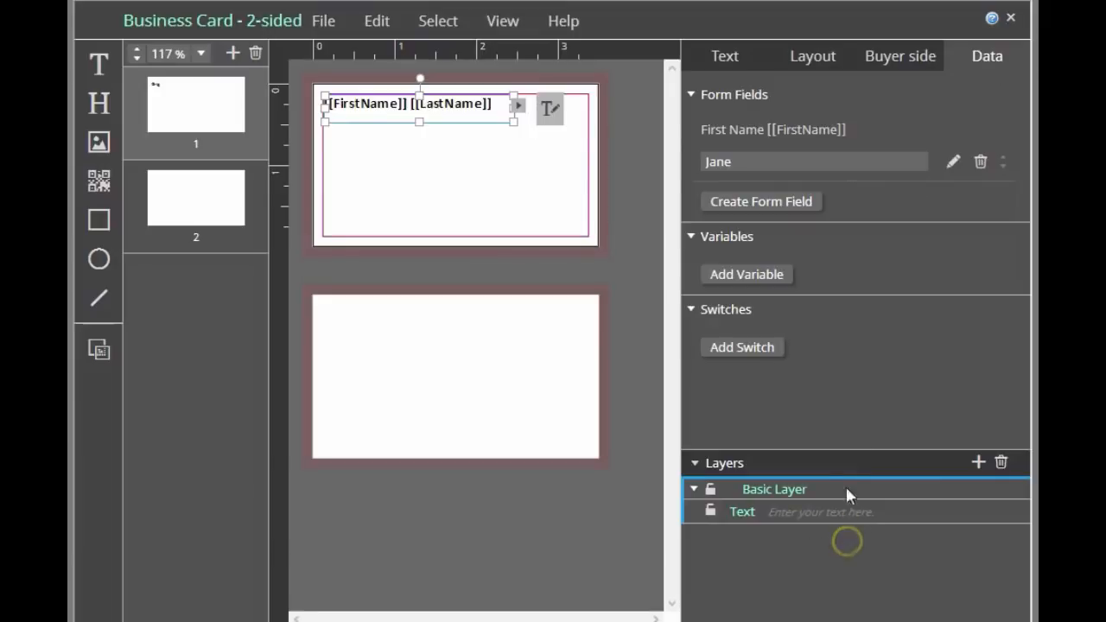
- Create a second form field named LastName with display name LastName and a sample last name as its default value
{"action": "left_click", "coordinate": [798, 204]}
{"action": "left_click", "coordinate": [736, 199]}
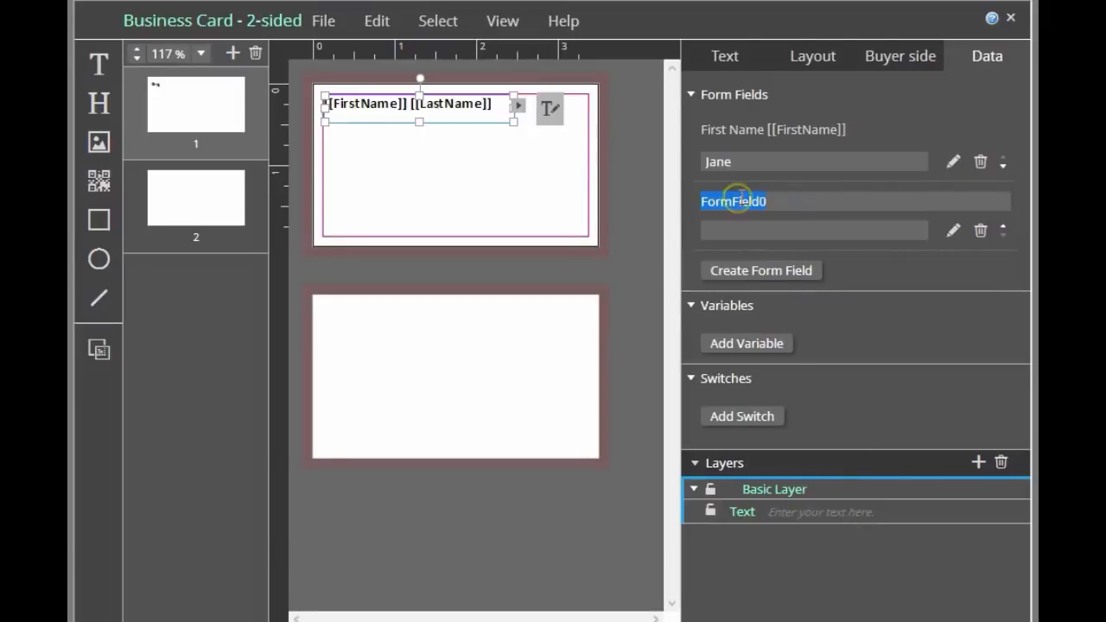
{"action": "type", "text": "LastName"}
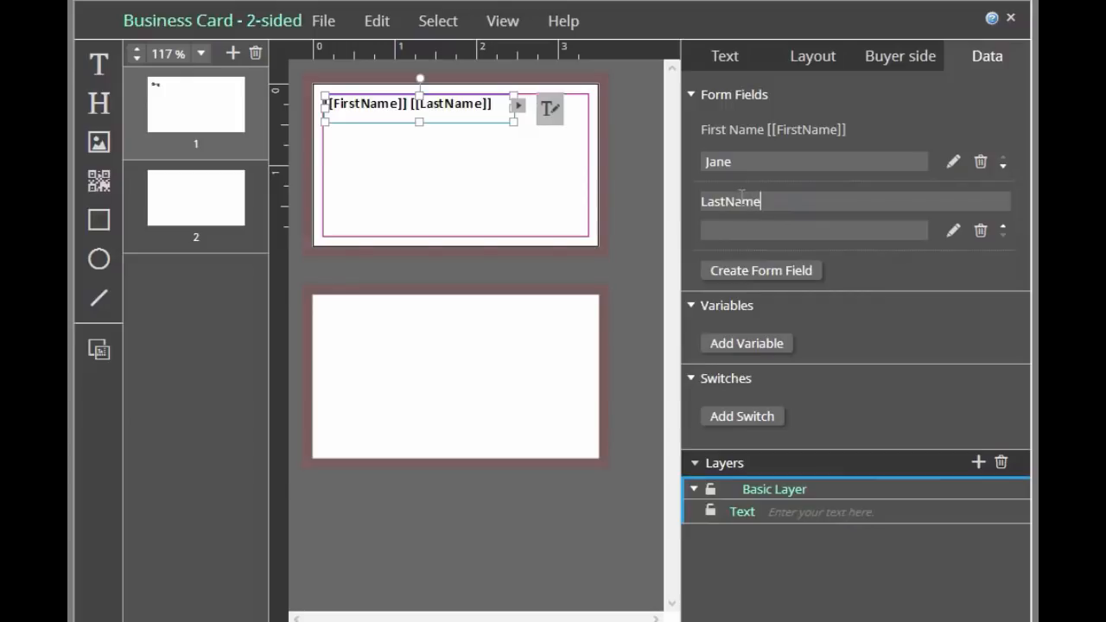
{"action": "left_click", "coordinate": [950, 233]}
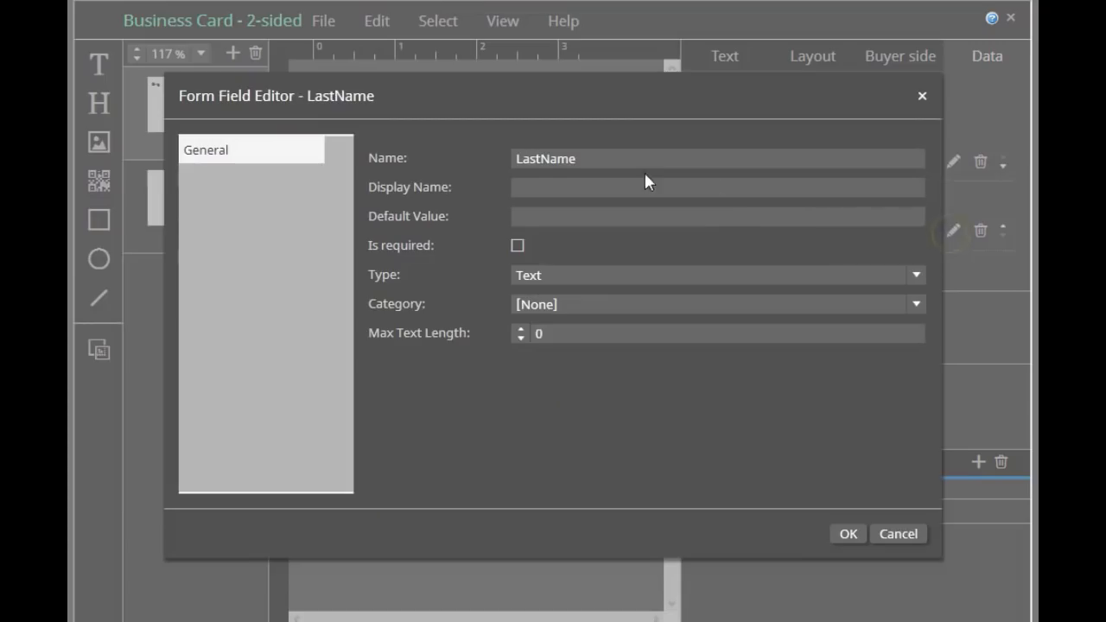
{"action": "left_click", "coordinate": [577, 188]}
{"action": "type", "text": "LastName"}
{"action": "left_click", "coordinate": [539, 215]}
{"action": "type", "text": "Arno"}
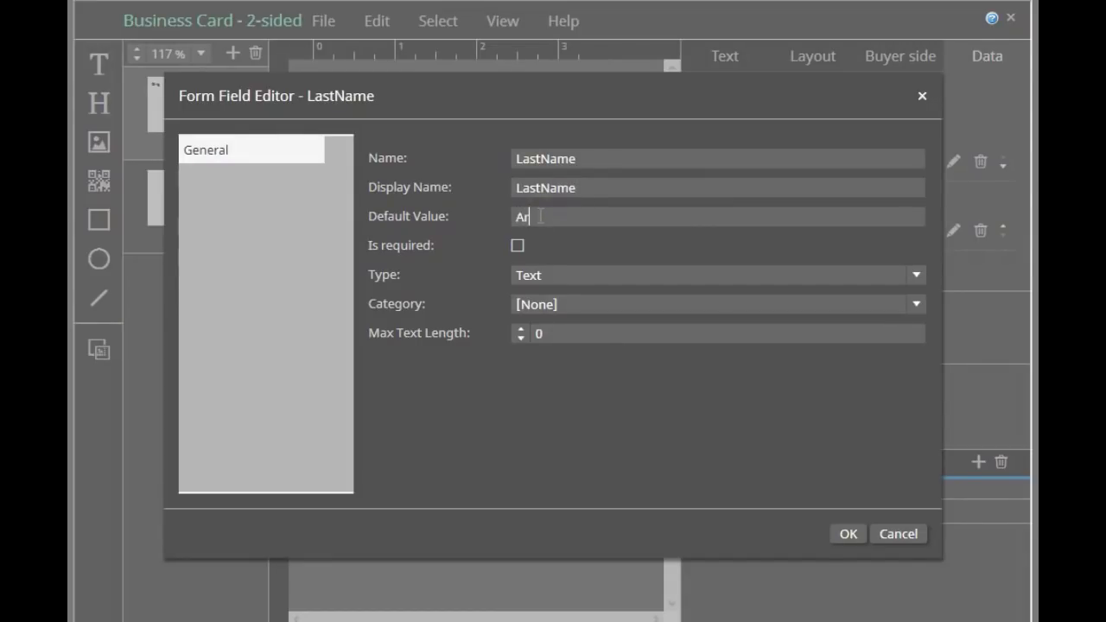
- Make the LastName field required, assign the Last Name category, set its maximum text length to 25 and accept
{"action": "left_click", "coordinate": [516, 246]}
{"action": "left_click", "coordinate": [912, 304]}
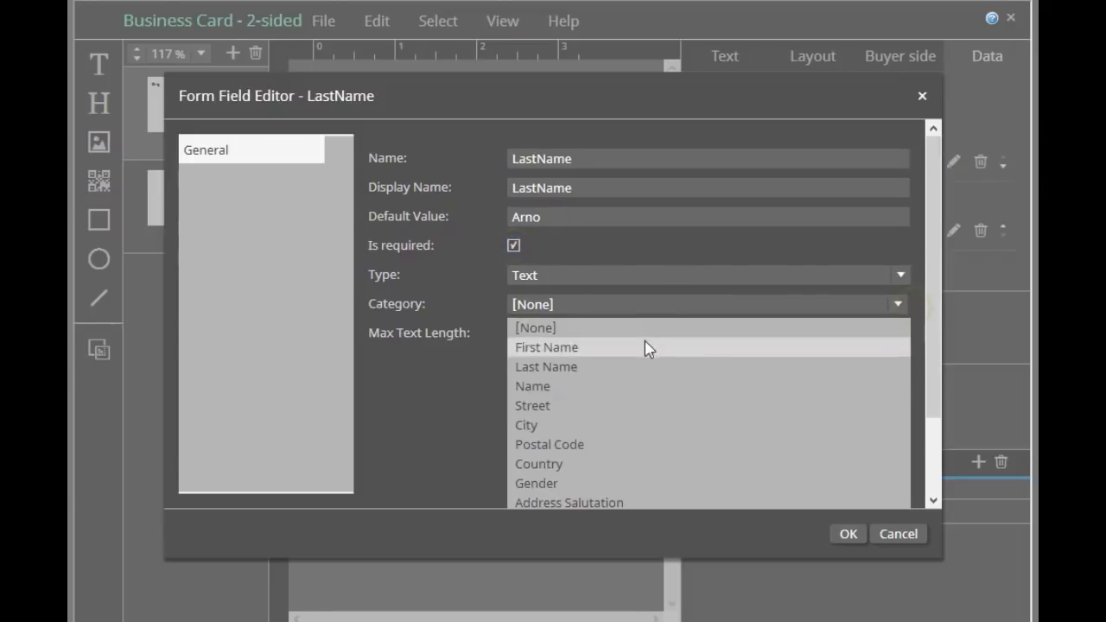
{"action": "left_click", "coordinate": [626, 367]}
{"action": "left_click", "coordinate": [570, 337]}
{"action": "left_click_drag", "start_coordinate": [569, 337], "coordinate": [476, 337]}
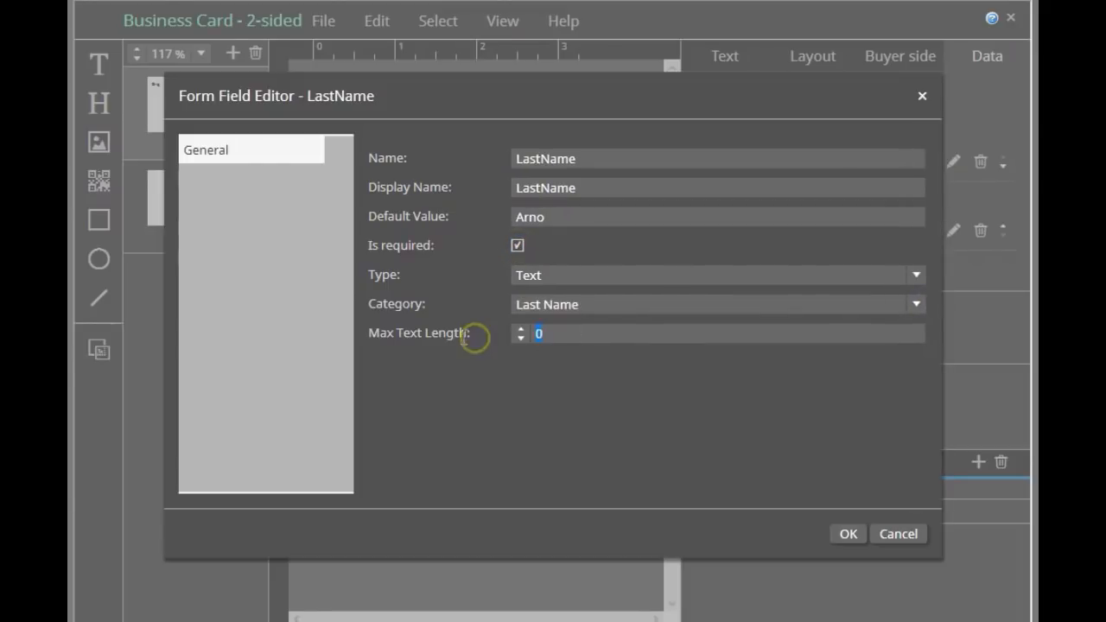
{"action": "type", "text": "25"}
{"action": "left_click", "coordinate": [852, 541]}
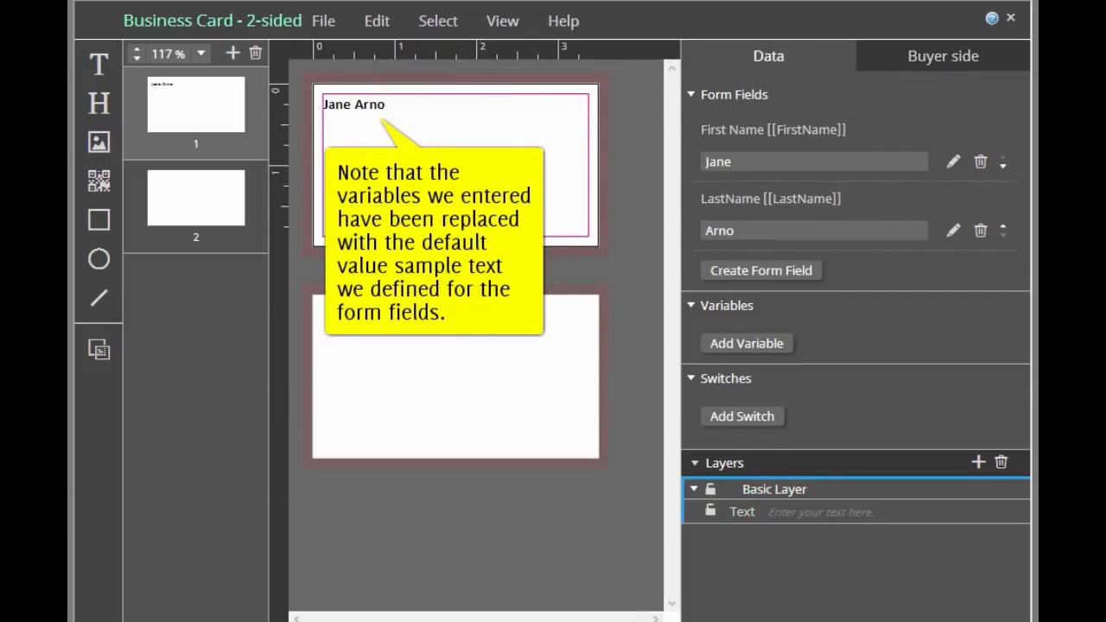
- Select the name text frame and look through its layout settings for size, paddings, background, border and opacity
{"action": "left_click", "coordinate": [372, 105]}
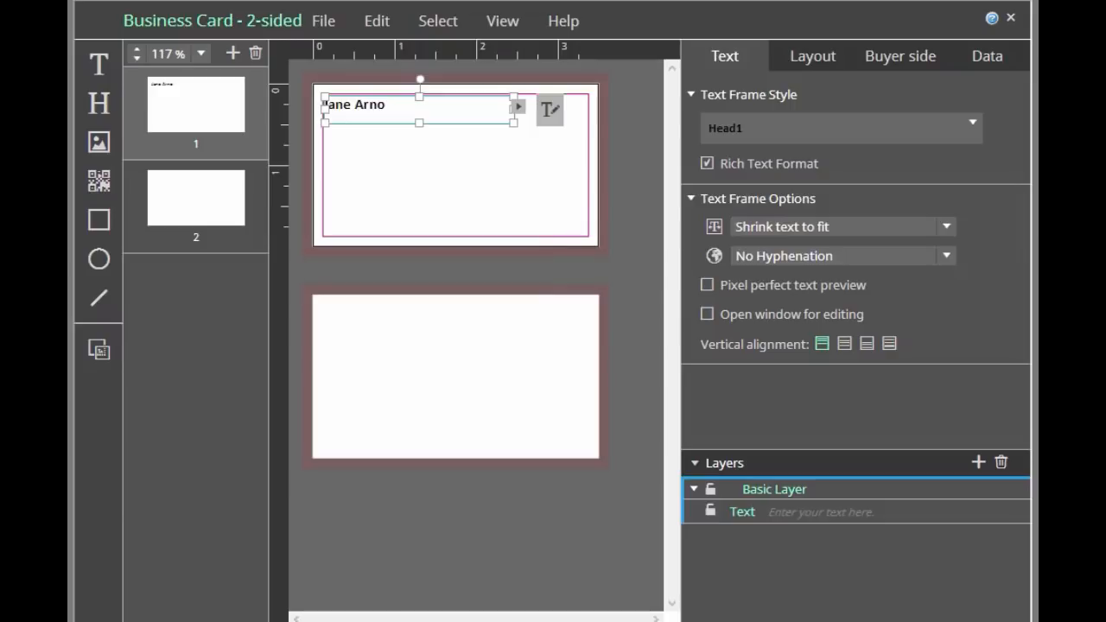
{"action": "left_click", "coordinate": [814, 59]}
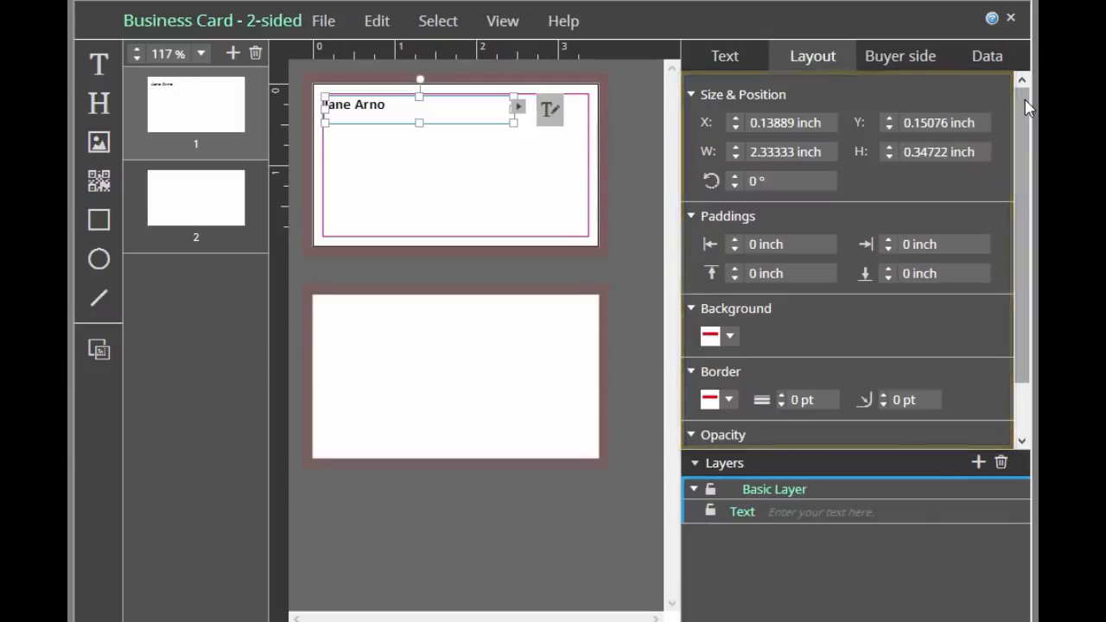
{"action": "left_click_drag", "start_coordinate": [1025, 108], "coordinate": [1003, 164]}
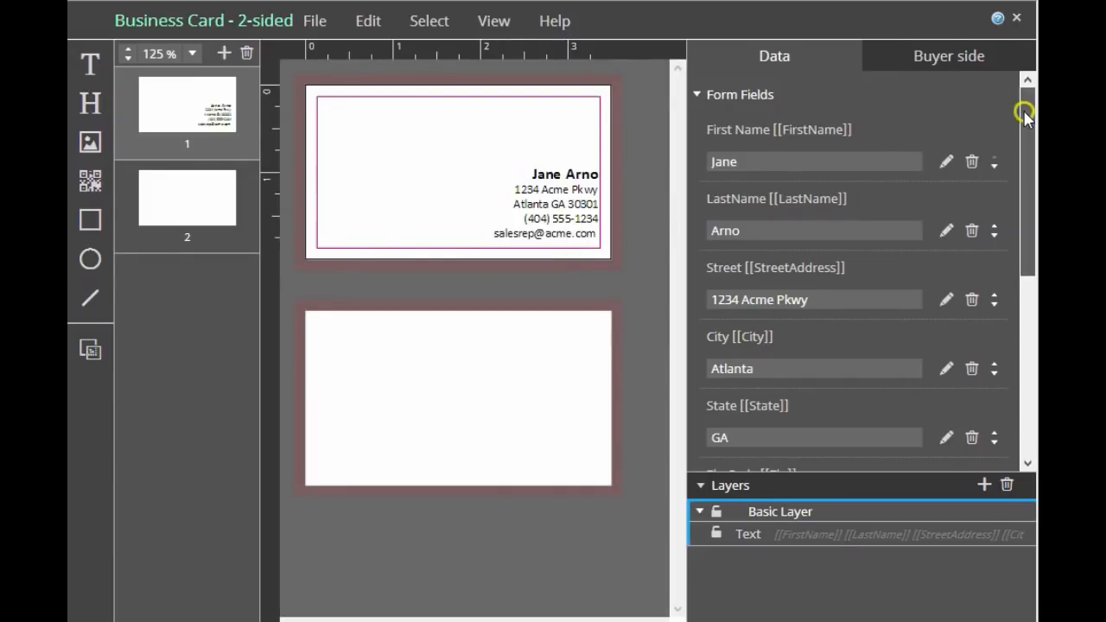
- Review the completed contact form fields and check the variables in the contact text frame with the Text editor
{"action": "mouse_move", "coordinate": [1023, 112]}
{"action": "left_mouse_down"}
{"action": "mouse_move", "coordinate": [1004, 250]}
{"action": "mouse_move", "coordinate": [1020, 92]}
{"action": "left_mouse_up"}
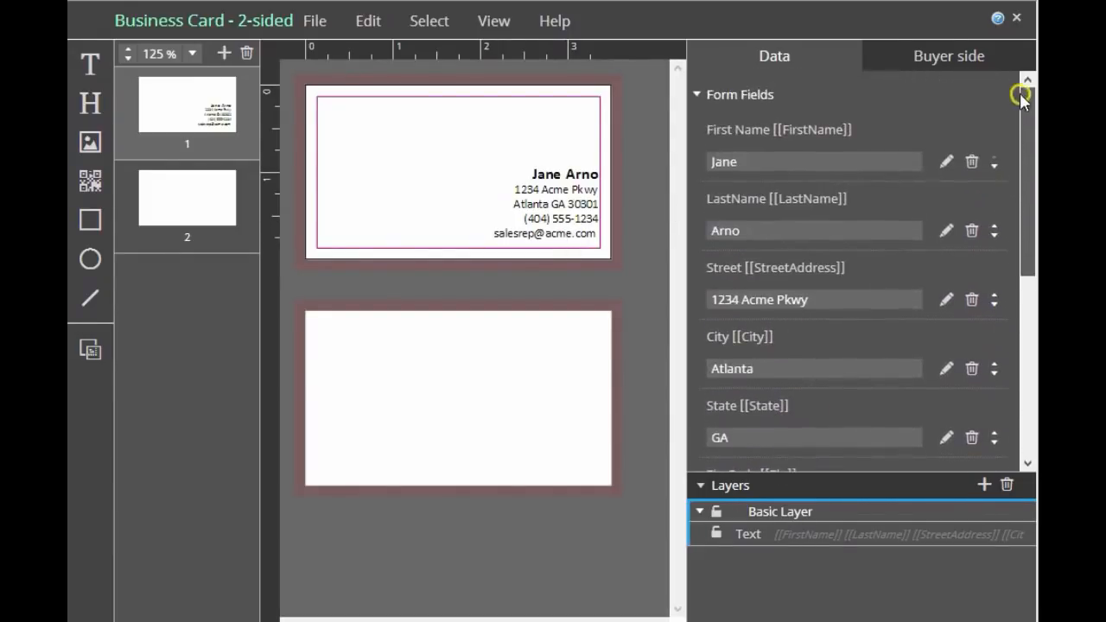
{"action": "left_click", "coordinate": [529, 227]}
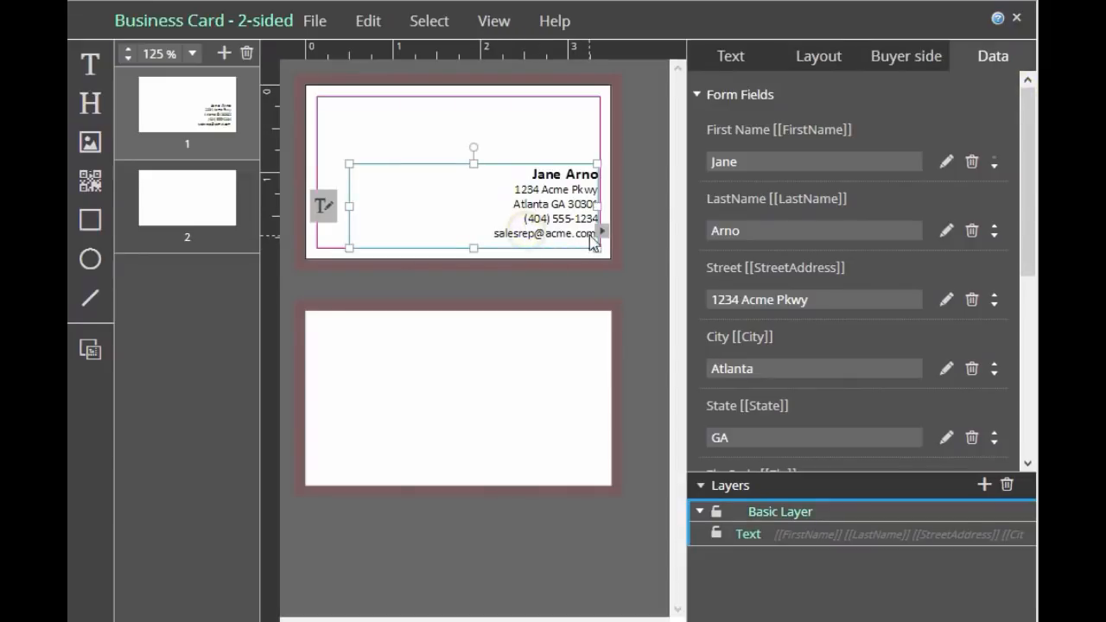
{"action": "left_click", "coordinate": [318, 208]}
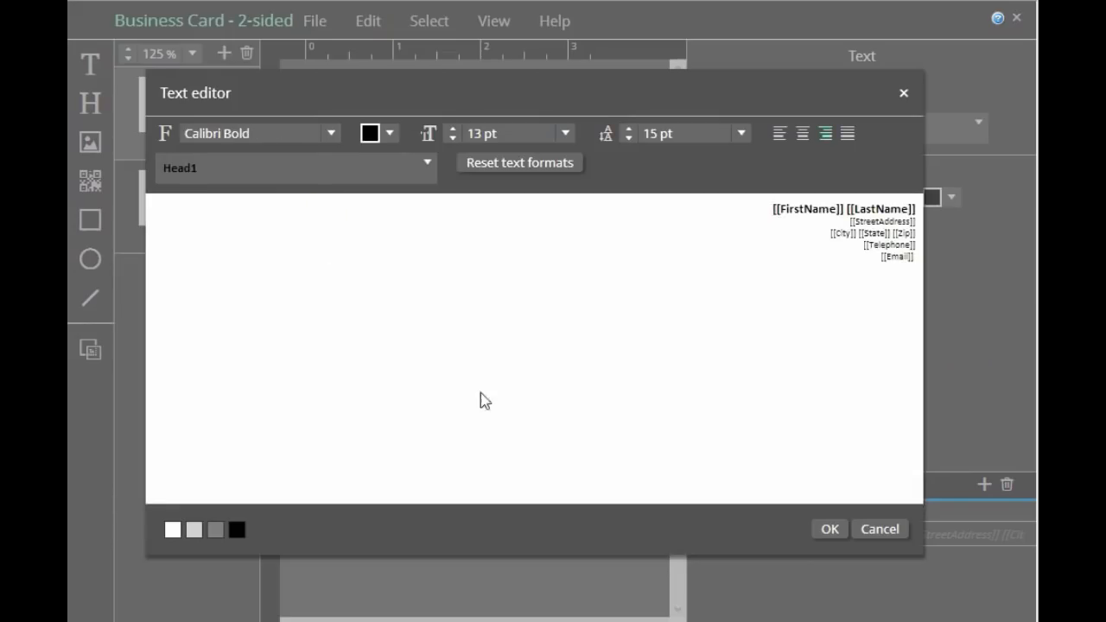
{"action": "left_click", "coordinate": [833, 529]}
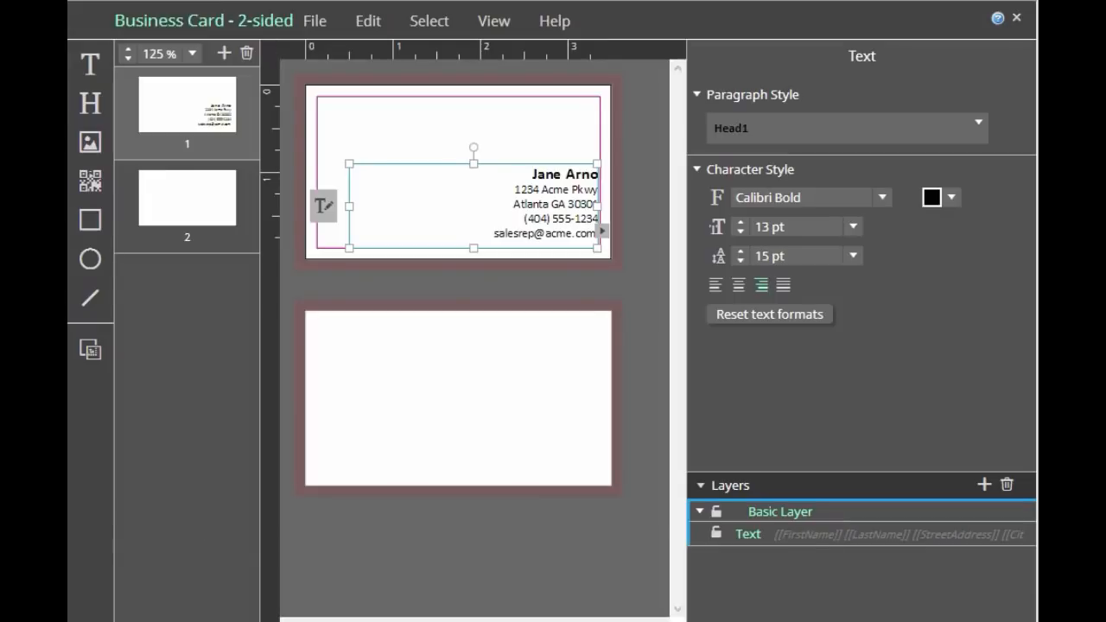
{"action": "left_click", "coordinate": [387, 210]}
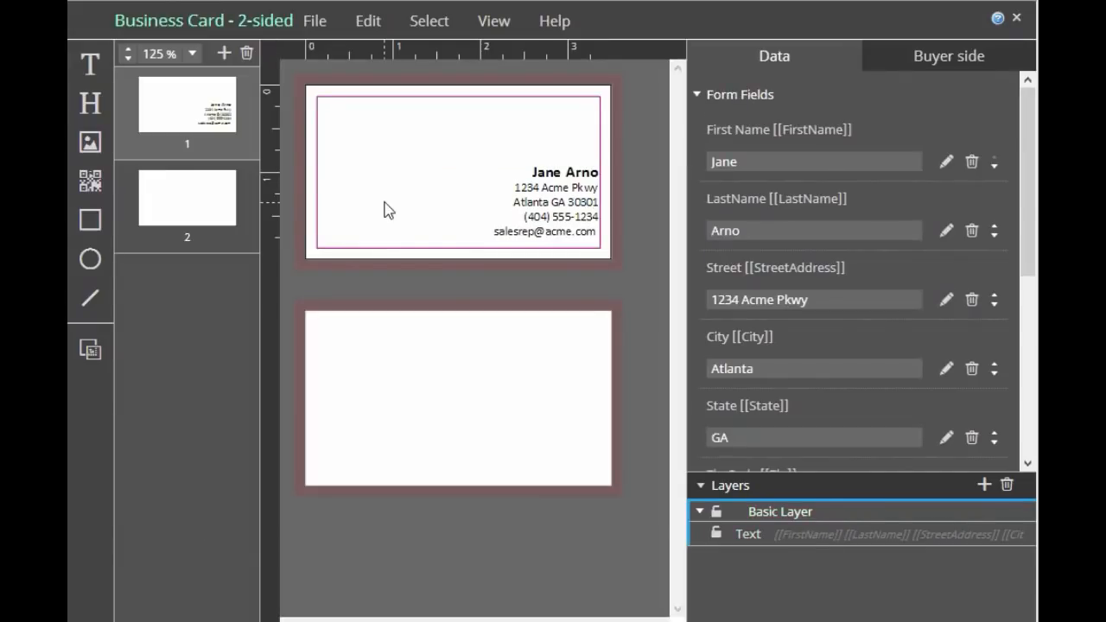
- Insert the logo spyrologo.jpg on the card's front and enlarge its frame to about 1.44 x 1.01 inch
{"action": "left_click", "coordinate": [91, 143]}
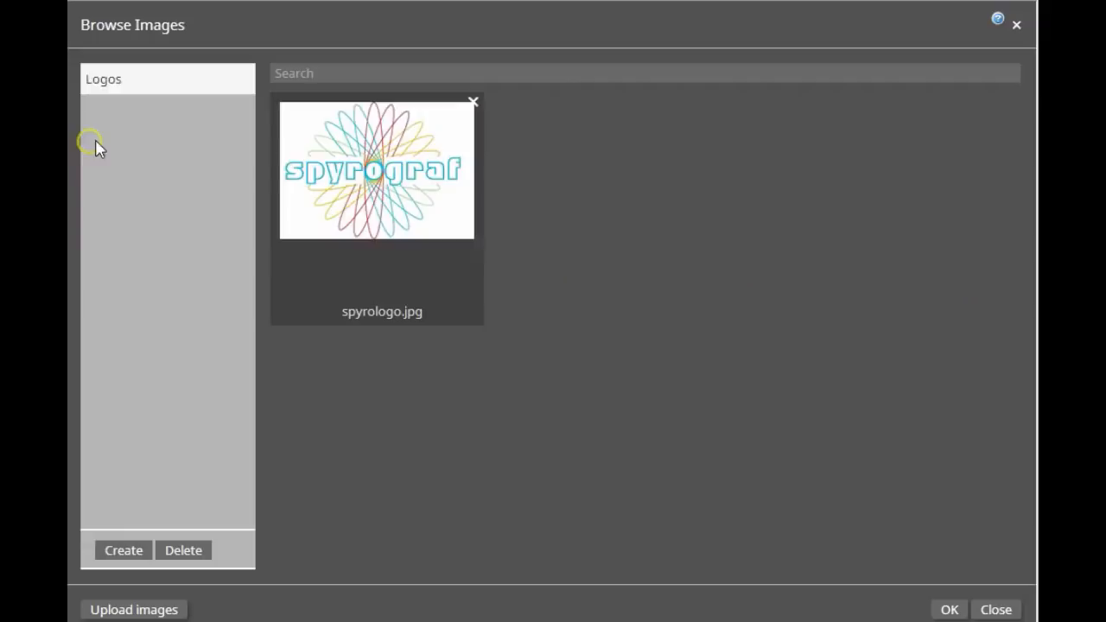
{"action": "double_click", "coordinate": [318, 151]}
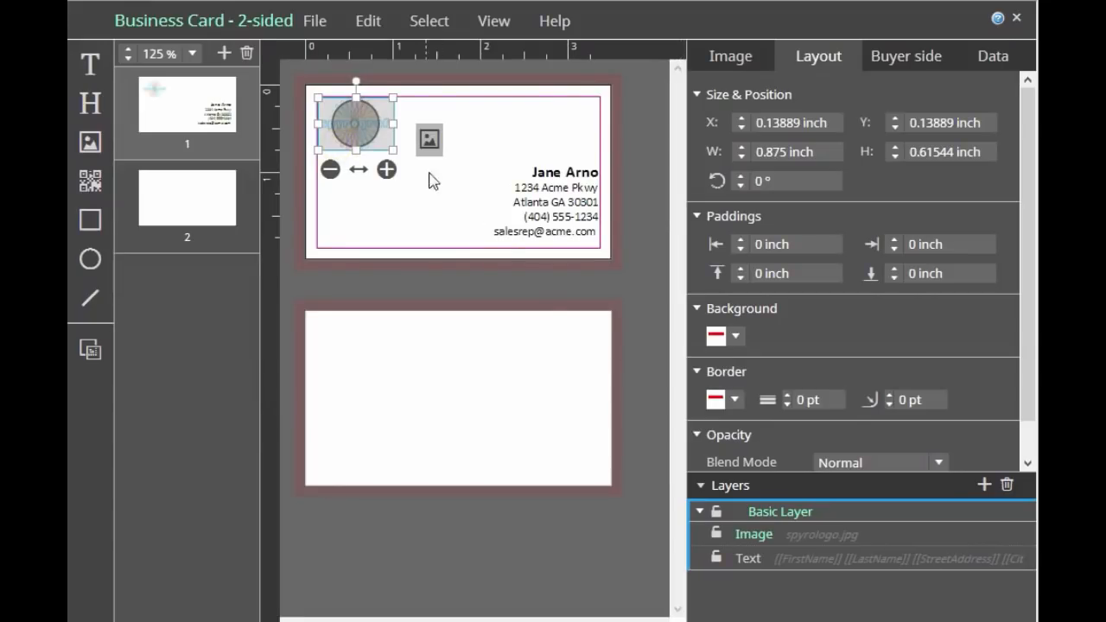
{"action": "left_click_drag", "start_coordinate": [391, 149], "coordinate": [444, 229]}
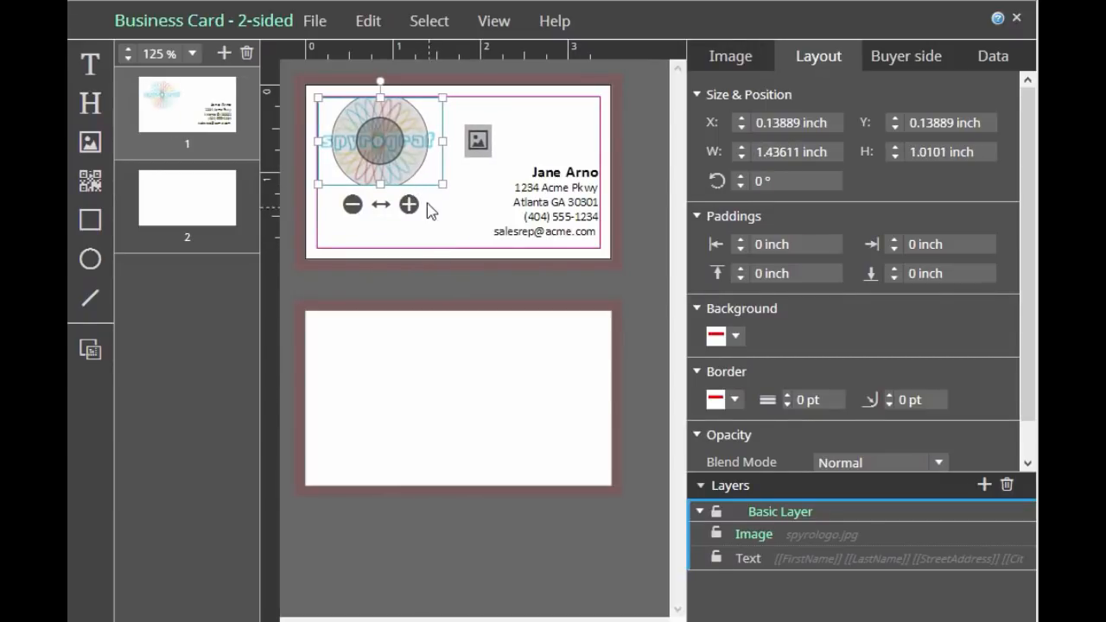
{"action": "left_click", "coordinate": [402, 185]}
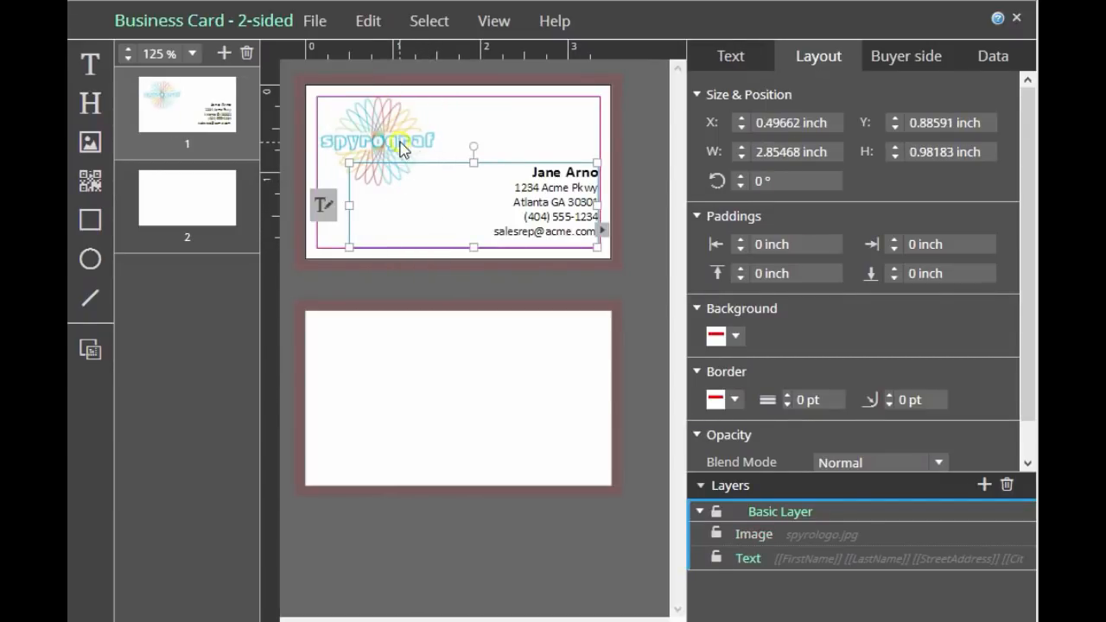
{"action": "left_click", "coordinate": [399, 140]}
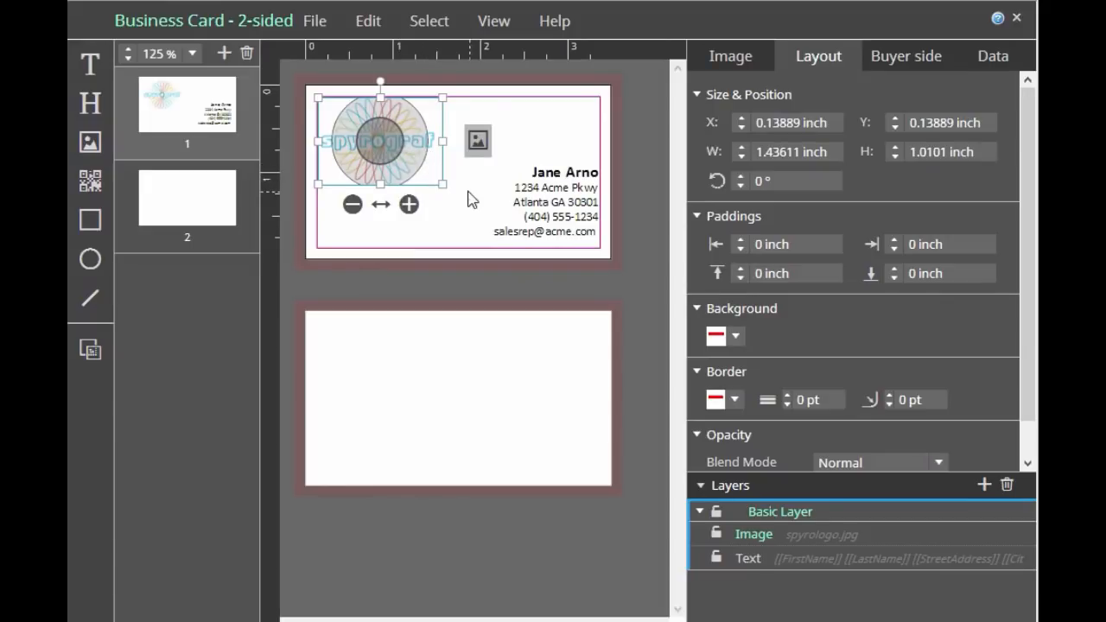
- Try moving the logo to an off-centre custom position within its image frame
{"action": "left_click", "coordinate": [733, 56]}
{"action": "left_click", "coordinate": [377, 134]}
{"action": "left_click_drag", "start_coordinate": [378, 134], "coordinate": [340, 143]}
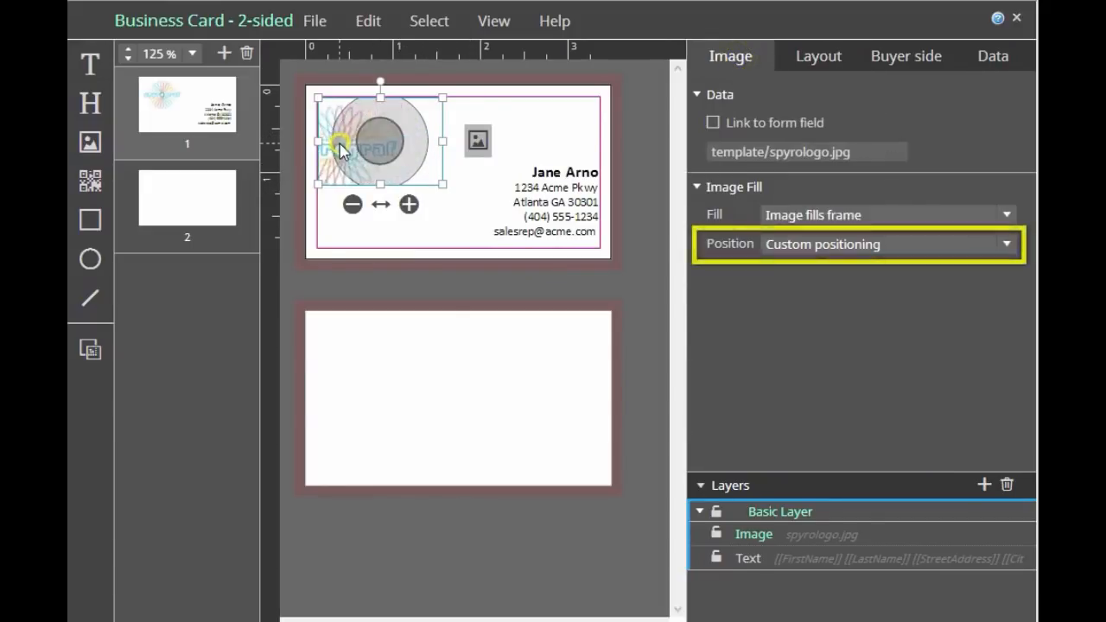
{"action": "left_click", "coordinate": [446, 221]}
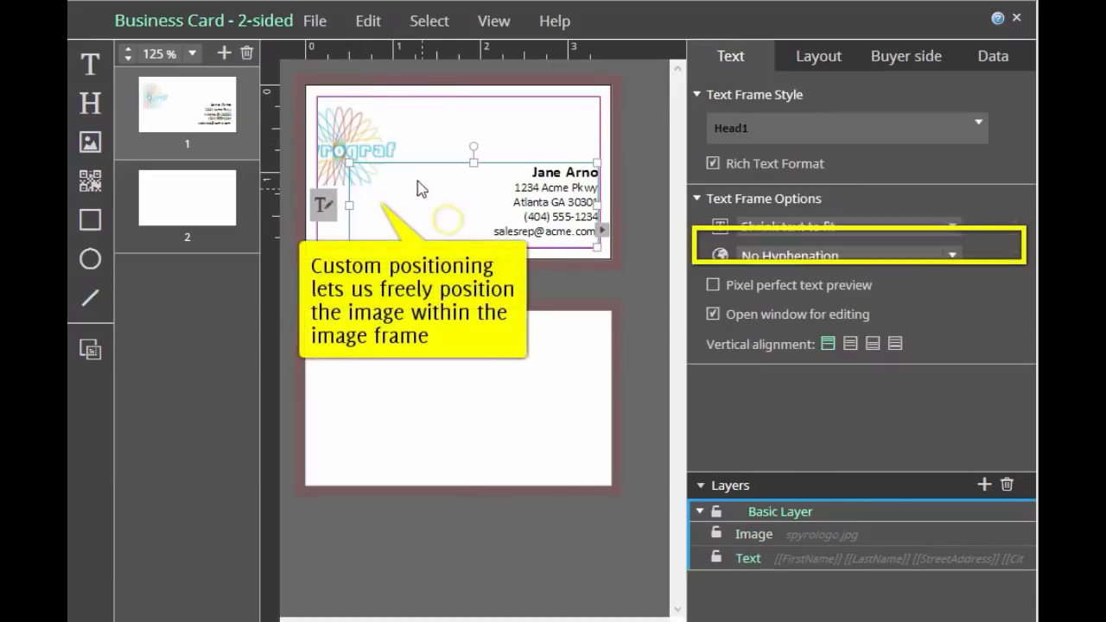
- Set the logo's position to Automatic positioning and enlarge its image frame slightly
{"action": "left_click", "coordinate": [373, 129]}
{"action": "left_click", "coordinate": [1008, 239]}
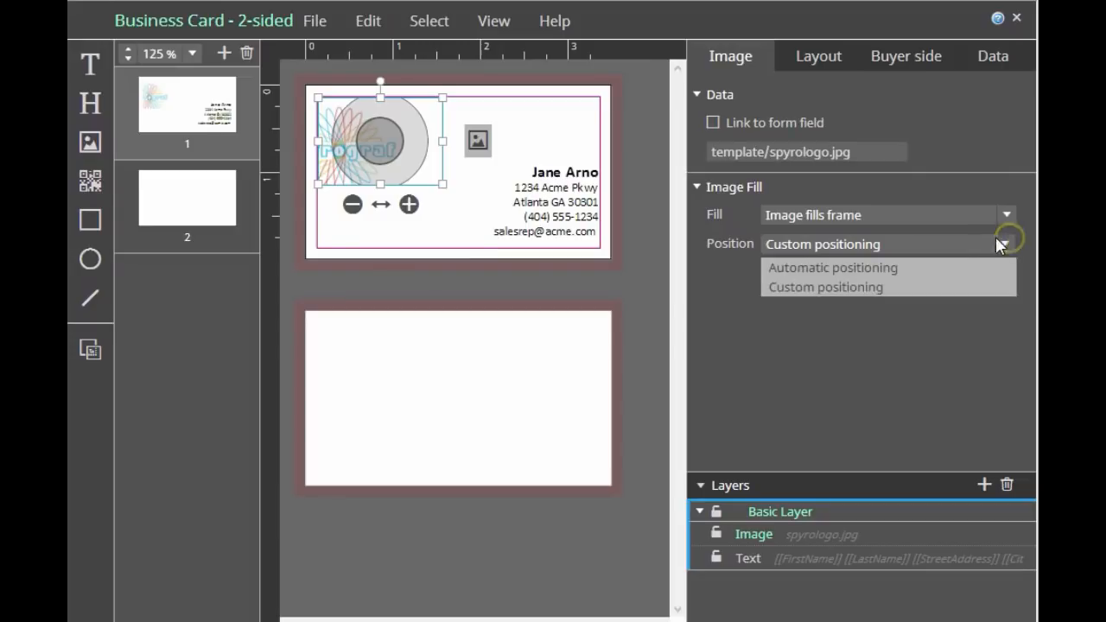
{"action": "left_click", "coordinate": [925, 266]}
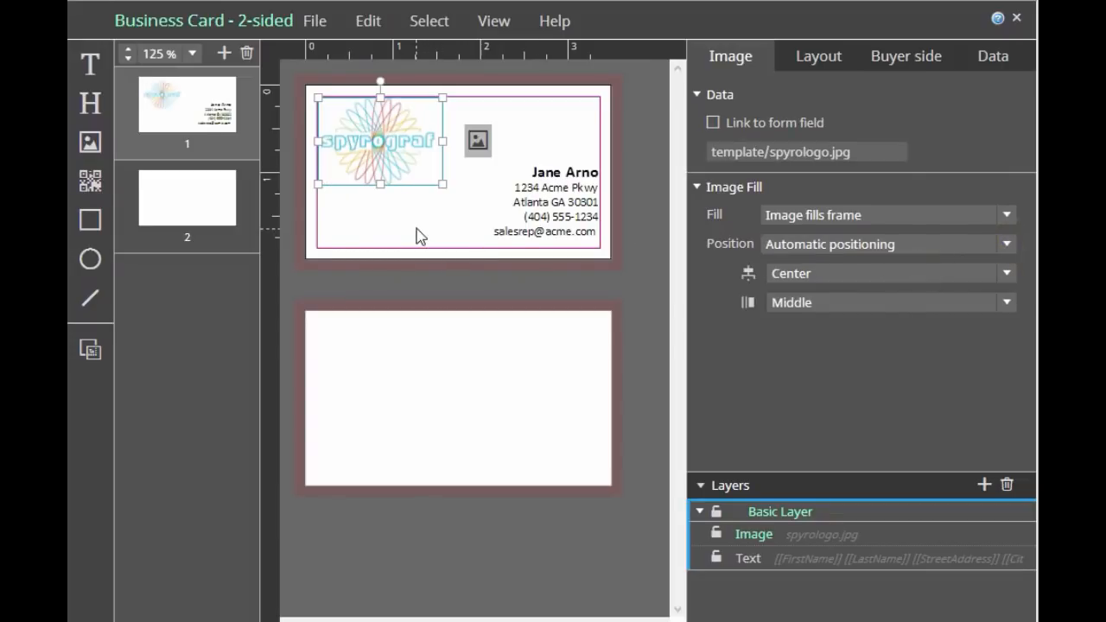
{"action": "left_click_drag", "start_coordinate": [442, 184], "coordinate": [464, 220]}
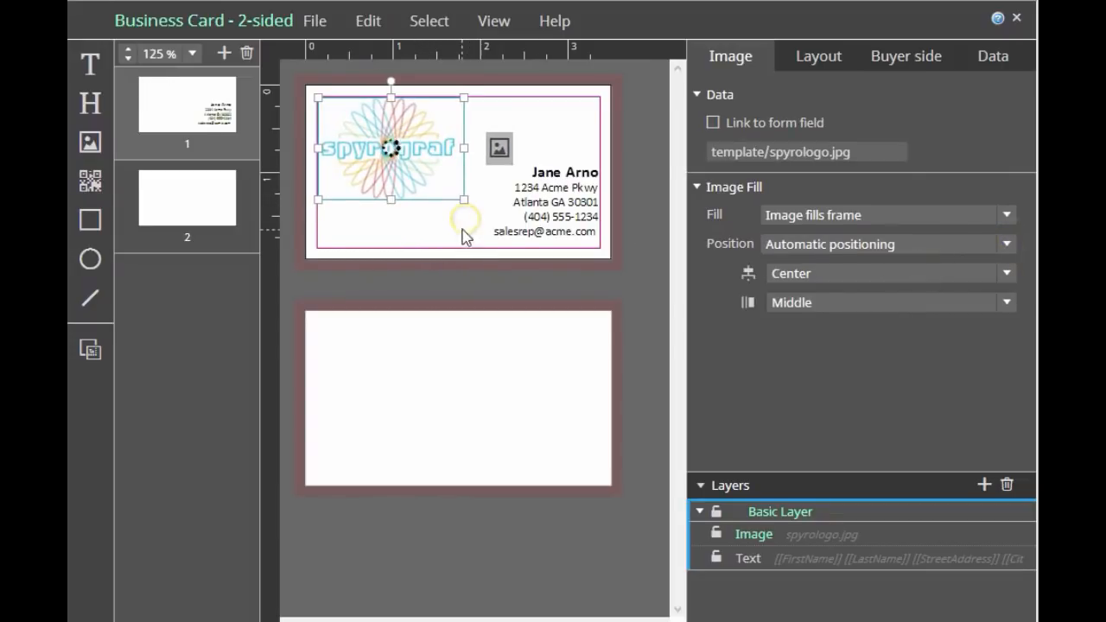
{"action": "left_click", "coordinate": [425, 278]}
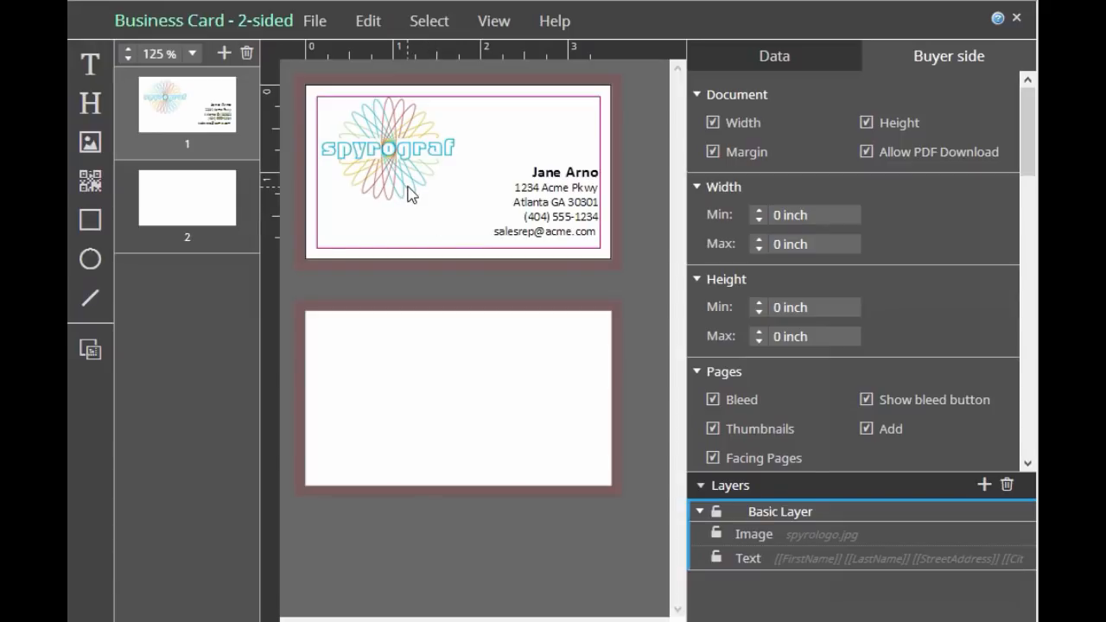
- Examine the logo's buyer-side permissions, turning Change Image off and back on
{"action": "left_click", "coordinate": [409, 194]}
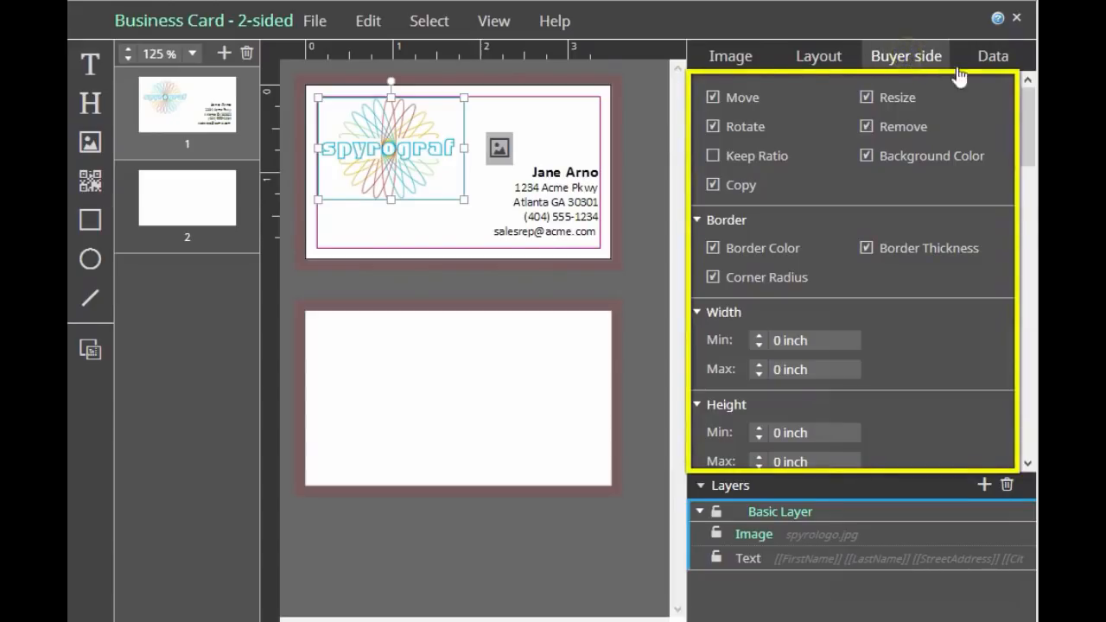
{"action": "left_click", "coordinate": [1028, 104]}
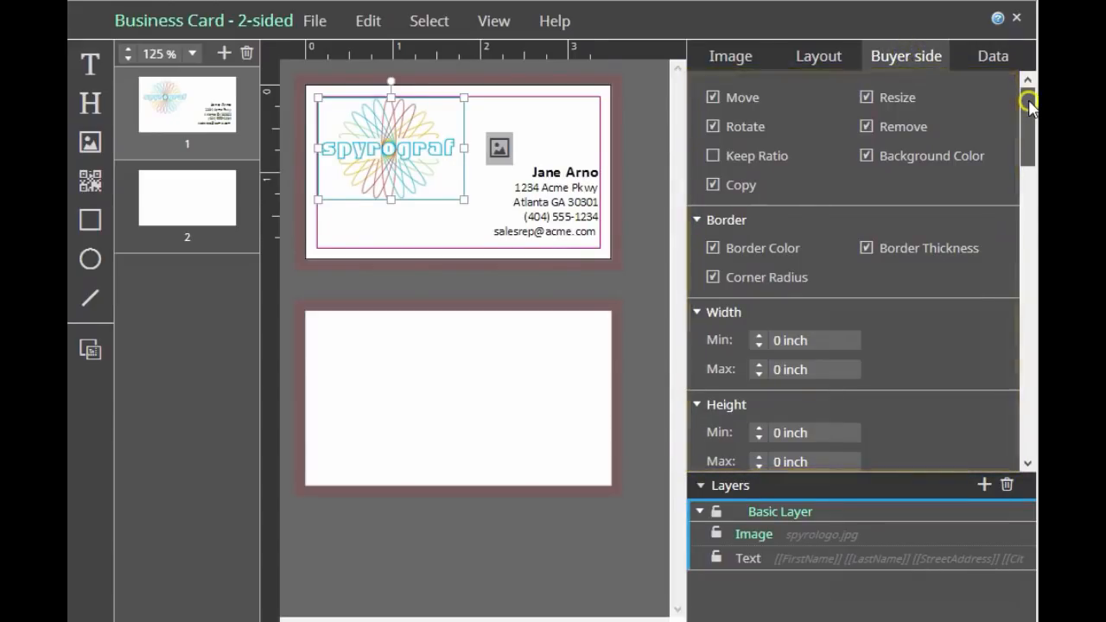
{"action": "scroll", "coordinate": [1028, 104], "scroll_direction": "down", "scroll_amount": 1}
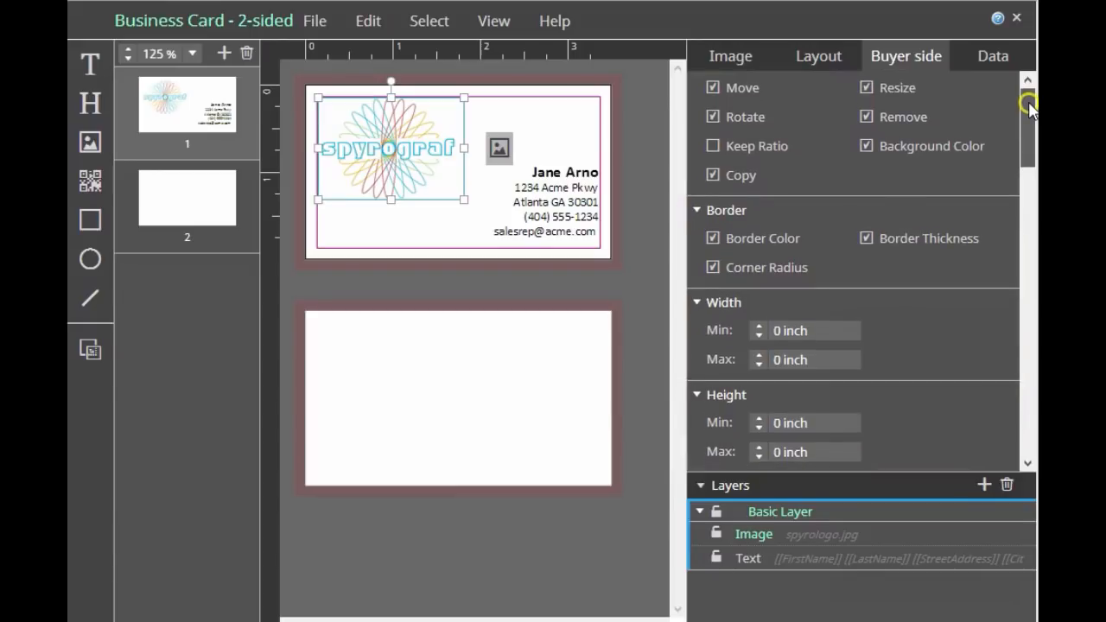
{"action": "left_click_drag", "start_coordinate": [1028, 103], "coordinate": [1019, 161]}
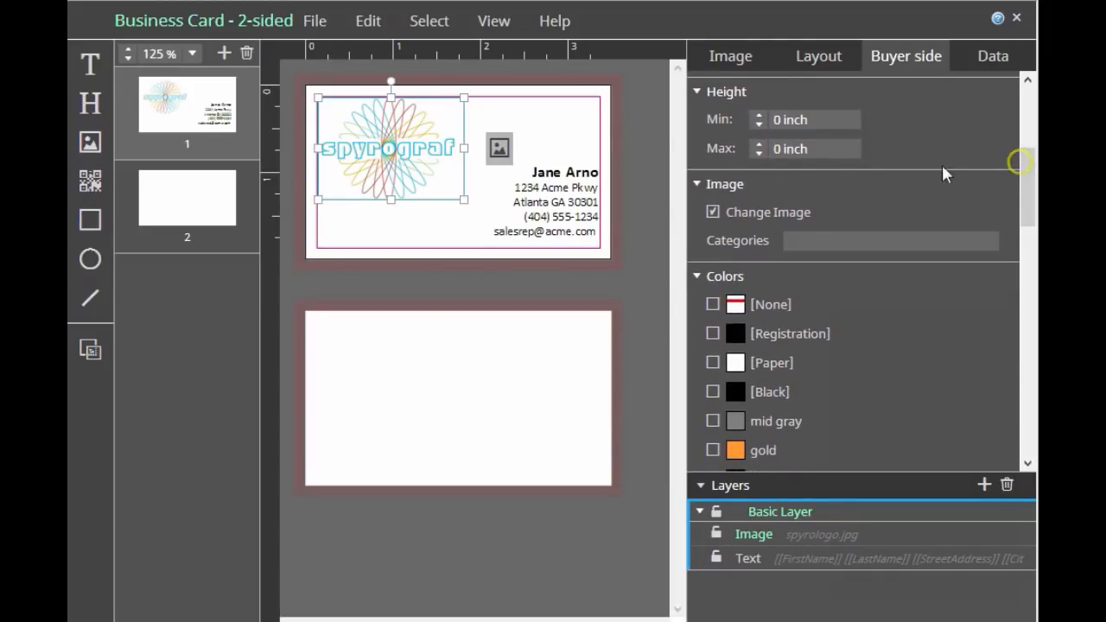
{"action": "left_click", "coordinate": [761, 212]}
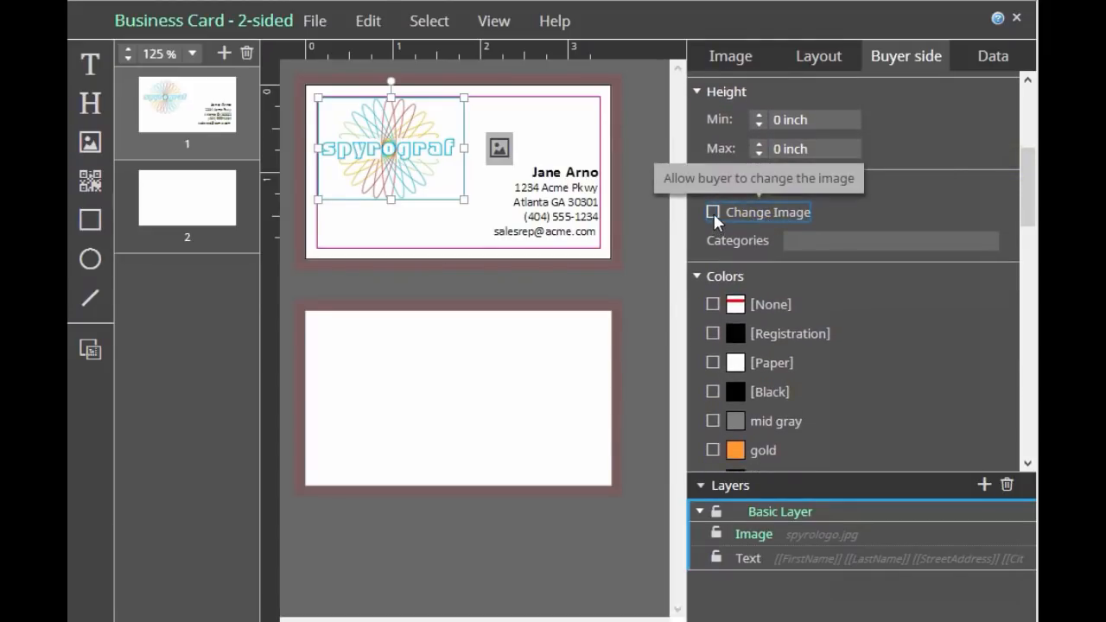
{"action": "left_click", "coordinate": [712, 211]}
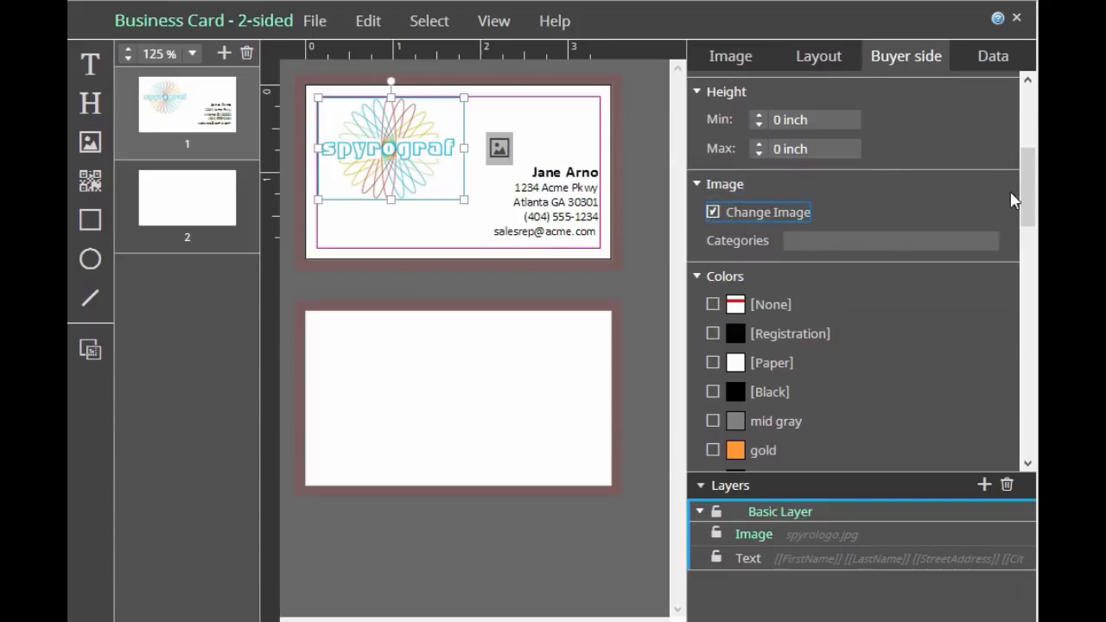
{"action": "left_click_drag", "start_coordinate": [1030, 194], "coordinate": [1029, 196]}
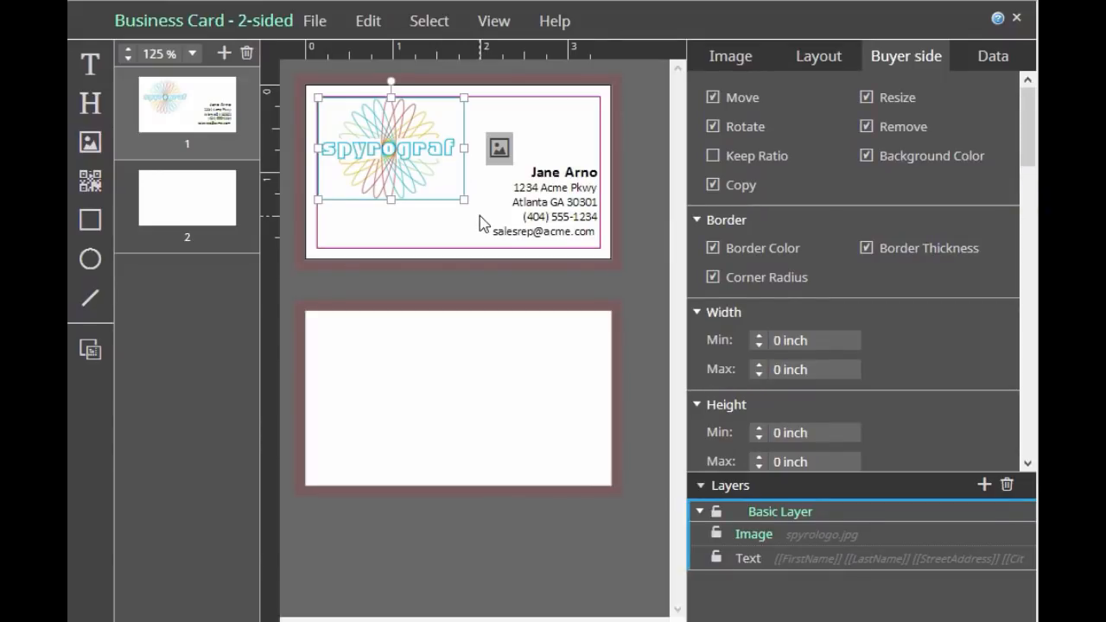
- Examine the contact text frame's buyer-side text permissions and allowed styles, turning Styles off and back on
{"action": "left_click", "coordinate": [543, 216]}
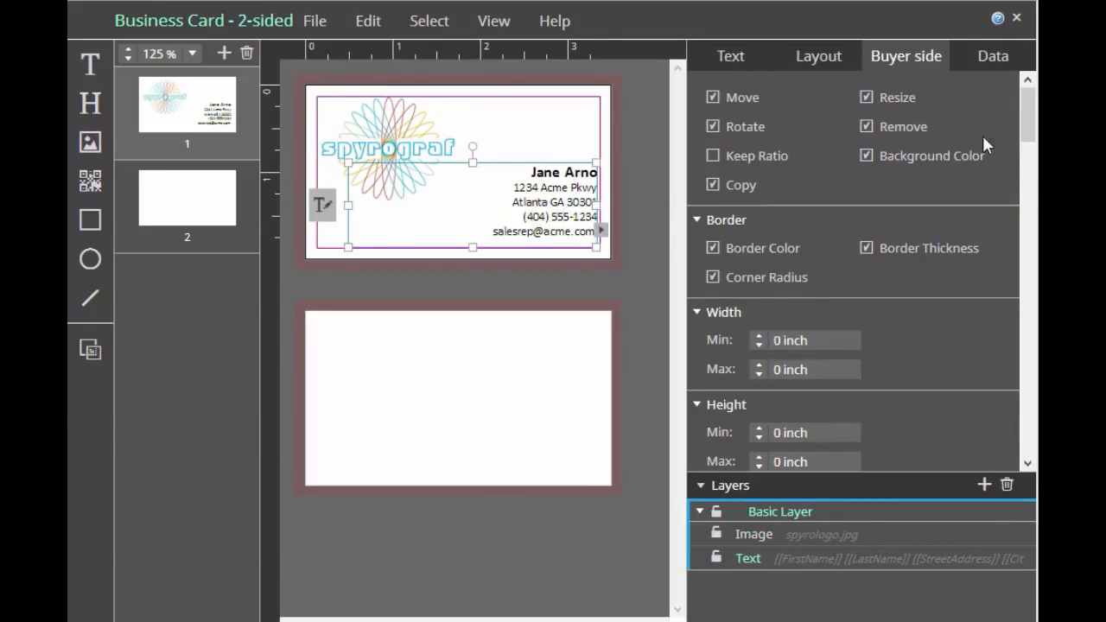
{"action": "left_click_drag", "start_coordinate": [1023, 126], "coordinate": [1021, 173]}
{"action": "left_click", "coordinate": [865, 125]}
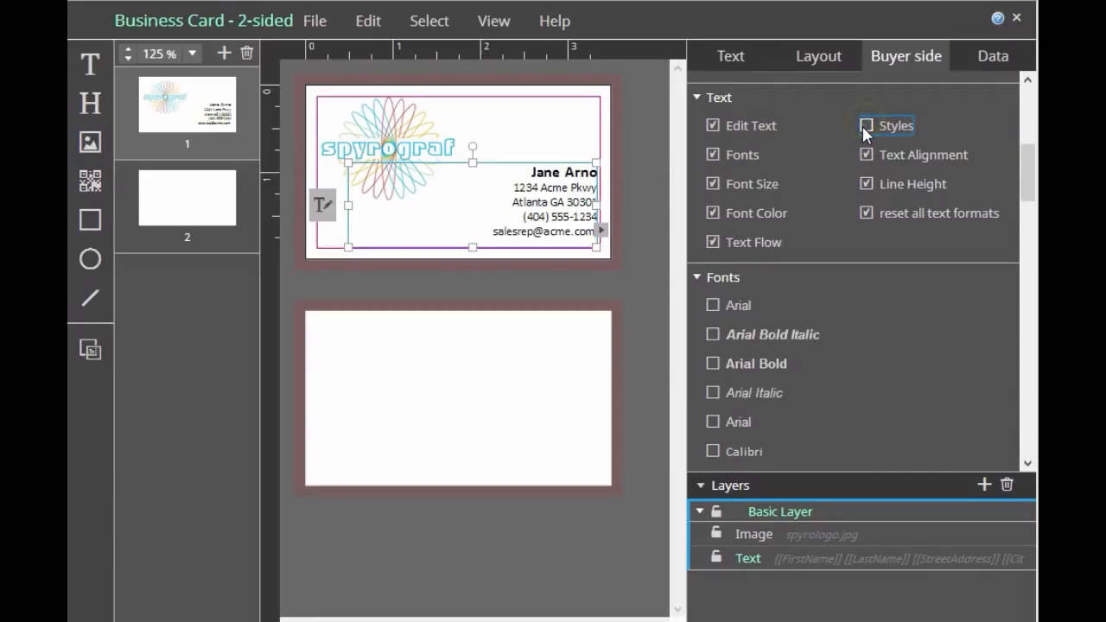
{"action": "left_click", "coordinate": [864, 125]}
{"action": "left_click_drag", "start_coordinate": [1027, 163], "coordinate": [1028, 197]}
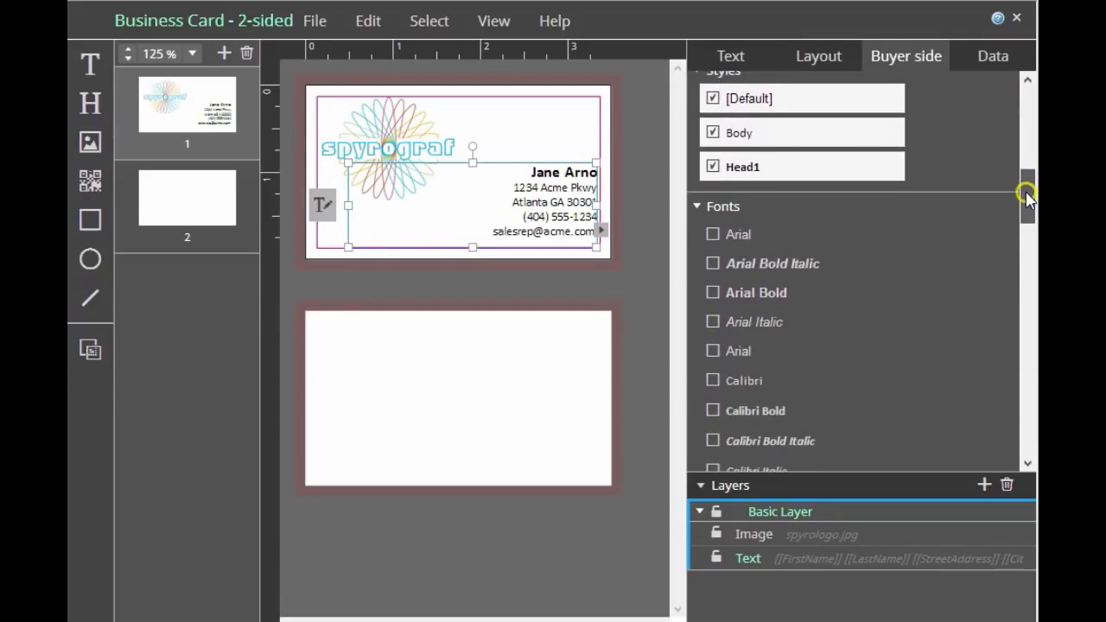
{"action": "left_click_drag", "start_coordinate": [1026, 197], "coordinate": [1017, 171]}
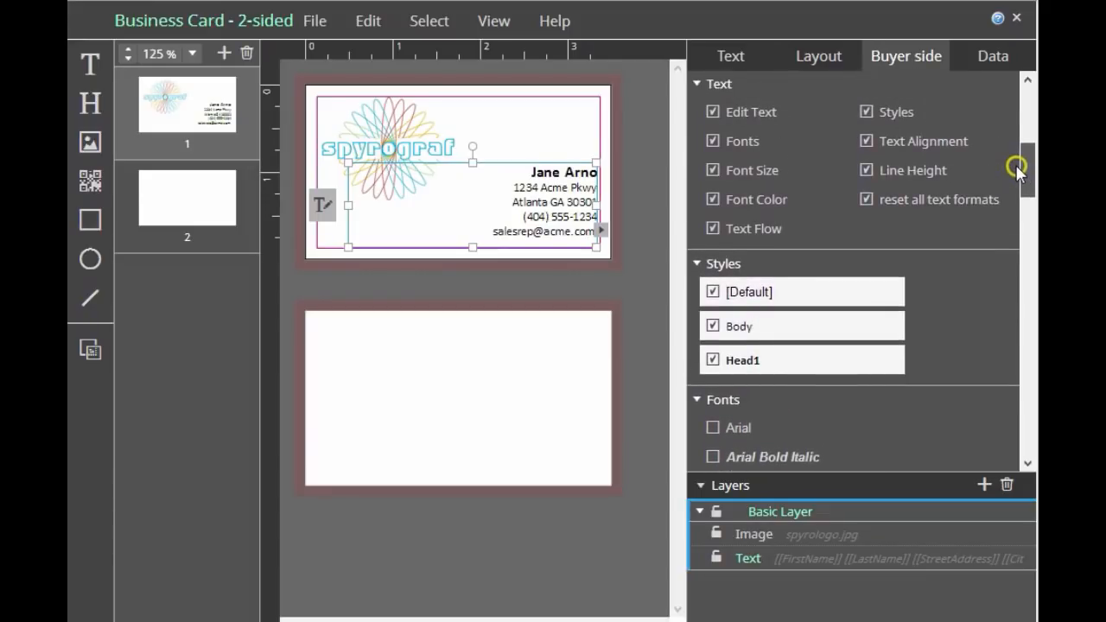
- Turn the buyer-side Fonts permission of the contact text frame off and on again, look through the remaining options and deselect the frame
{"action": "left_click", "coordinate": [713, 141]}
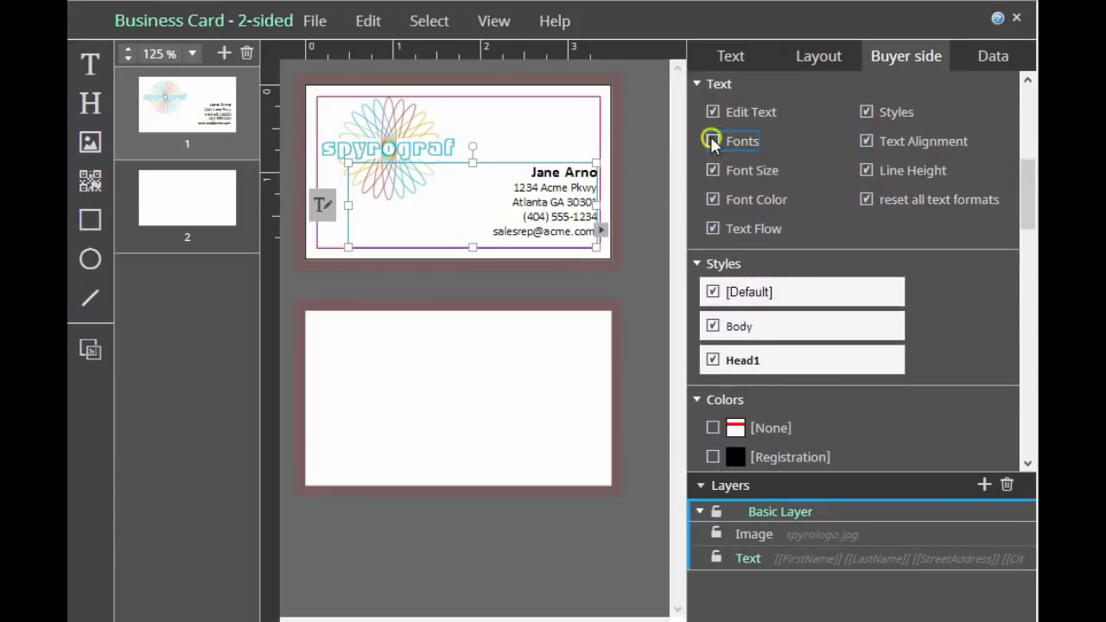
{"action": "left_click", "coordinate": [712, 141]}
{"action": "left_click_drag", "start_coordinate": [1030, 185], "coordinate": [990, 286]}
{"action": "left_click", "coordinate": [451, 210]}
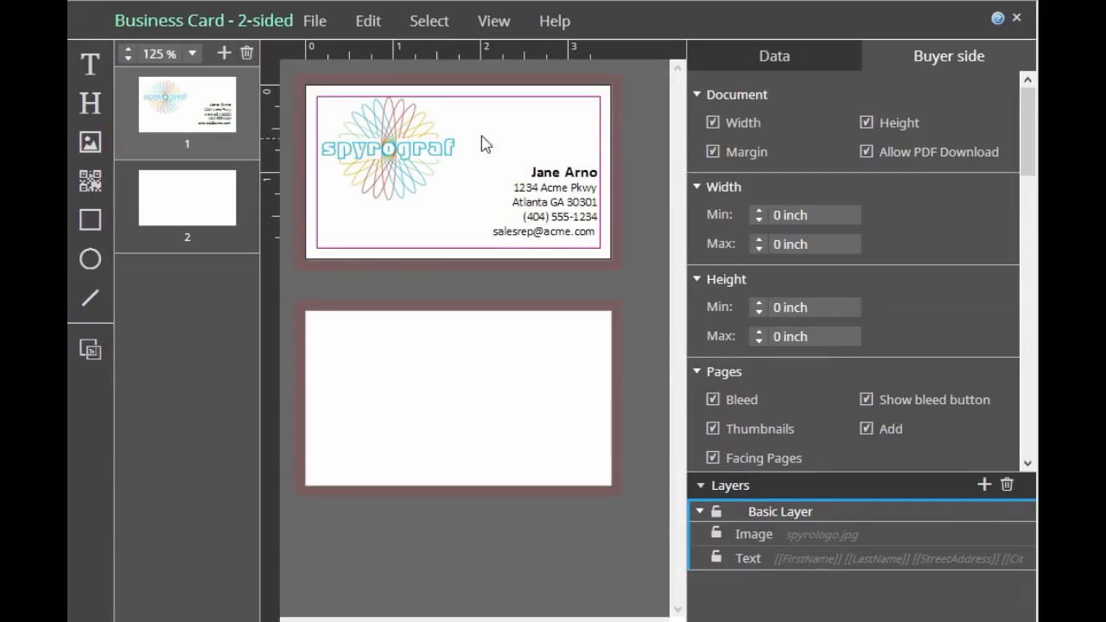
- Switch the template to the Buyer side view to look at the form fields offered to the buyer
{"action": "left_click", "coordinate": [495, 22]}
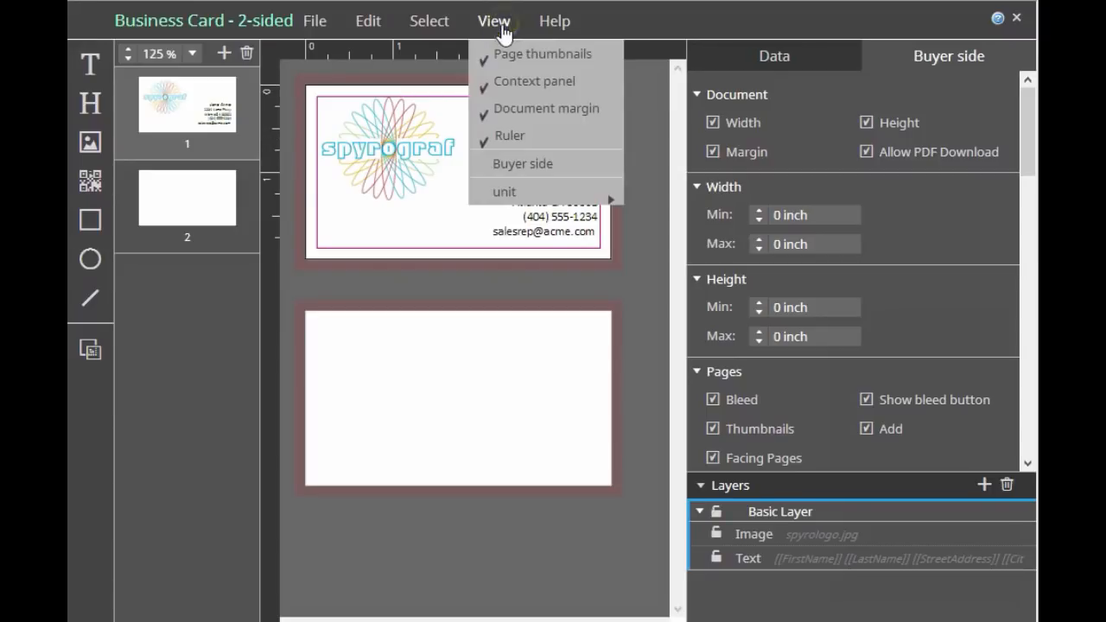
{"action": "left_click", "coordinate": [516, 164]}
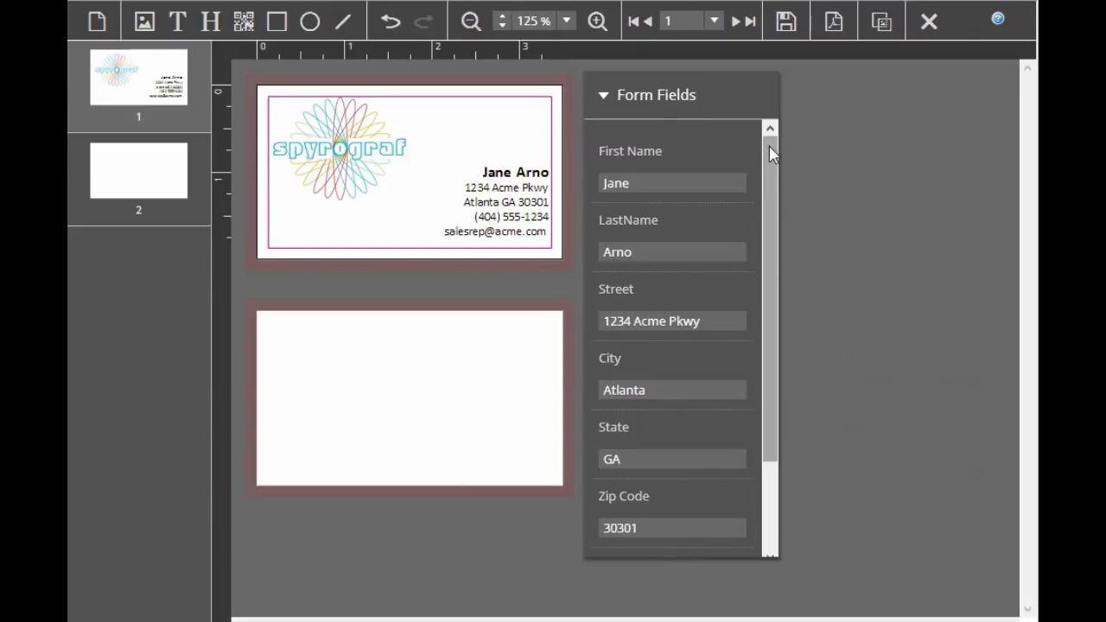
{"action": "mouse_move", "coordinate": [771, 154]}
{"action": "left_mouse_down"}
{"action": "mouse_move", "coordinate": [753, 247]}
{"action": "mouse_move", "coordinate": [765, 146]}
{"action": "left_mouse_up"}
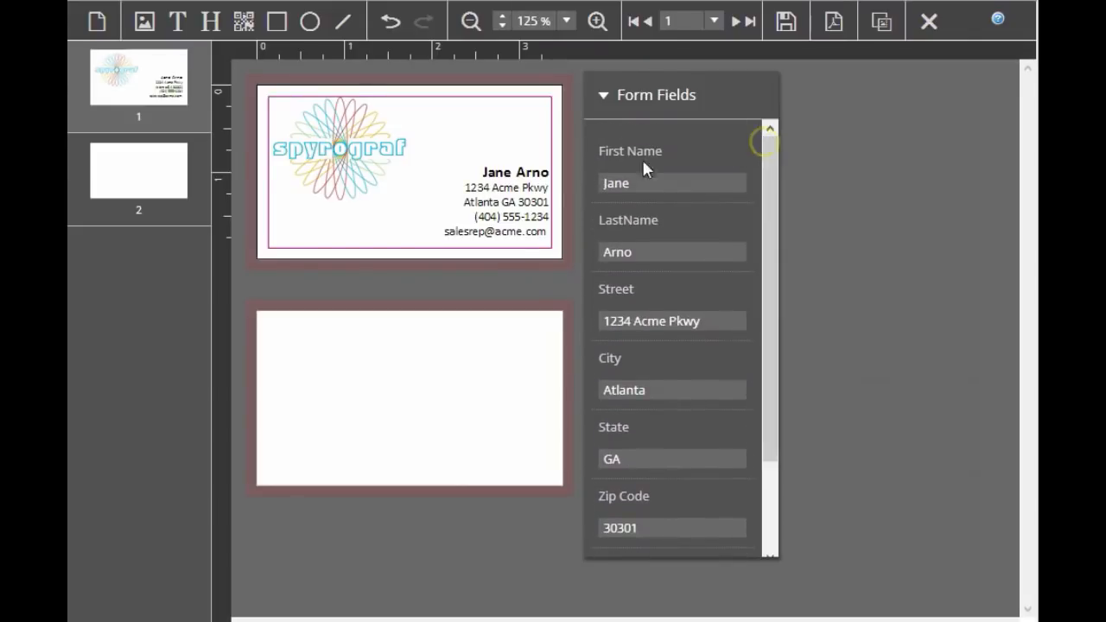
- Replace the sample first name and last name in the buyer's form fields with another person's name
{"action": "double_click", "coordinate": [634, 182]}
{"action": "type", "text": "Mike"}
{"action": "double_click", "coordinate": [671, 251]}
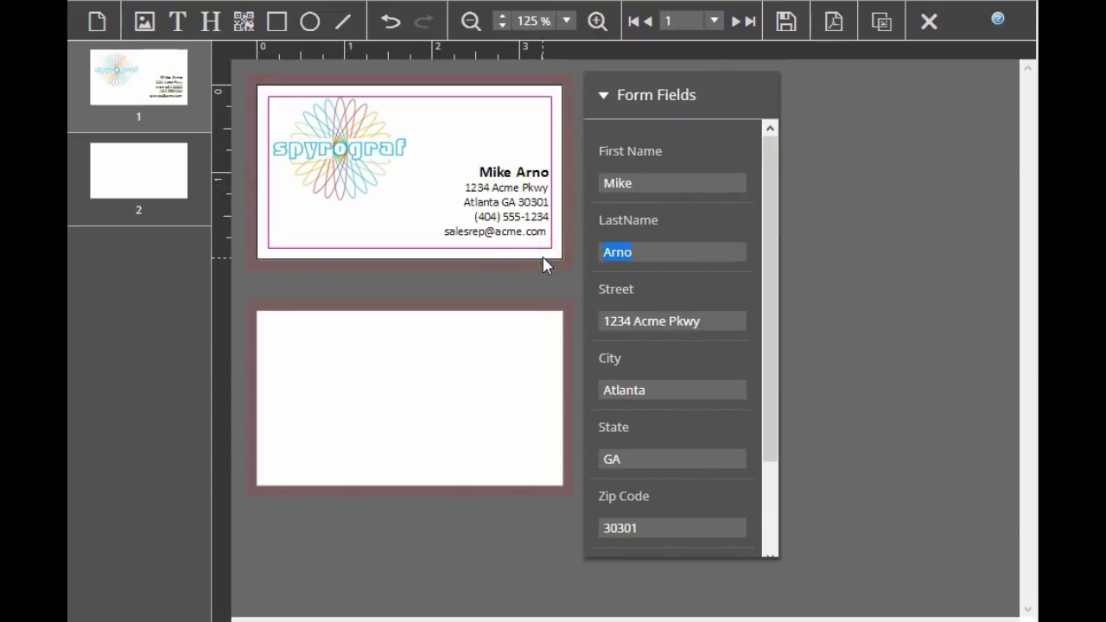
{"action": "type", "text": "Jones"}
{"action": "left_click", "coordinate": [678, 311]}
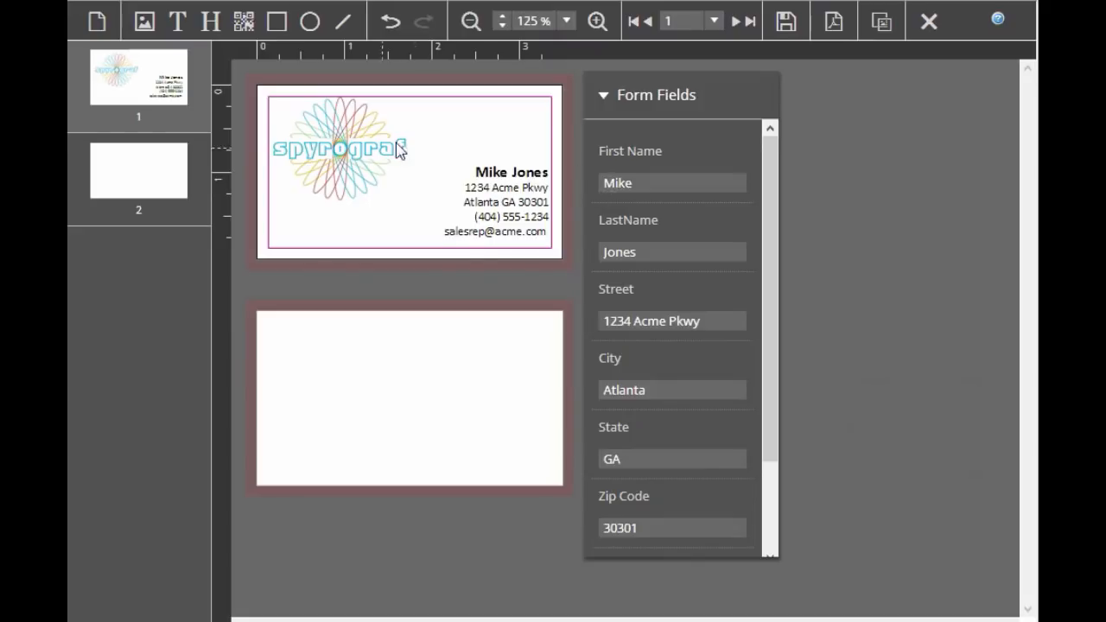
- Check which replacement images and upload option a buyer gets for the logo, leave the image unchanged and exit the buyer view
{"action": "left_click", "coordinate": [337, 162]}
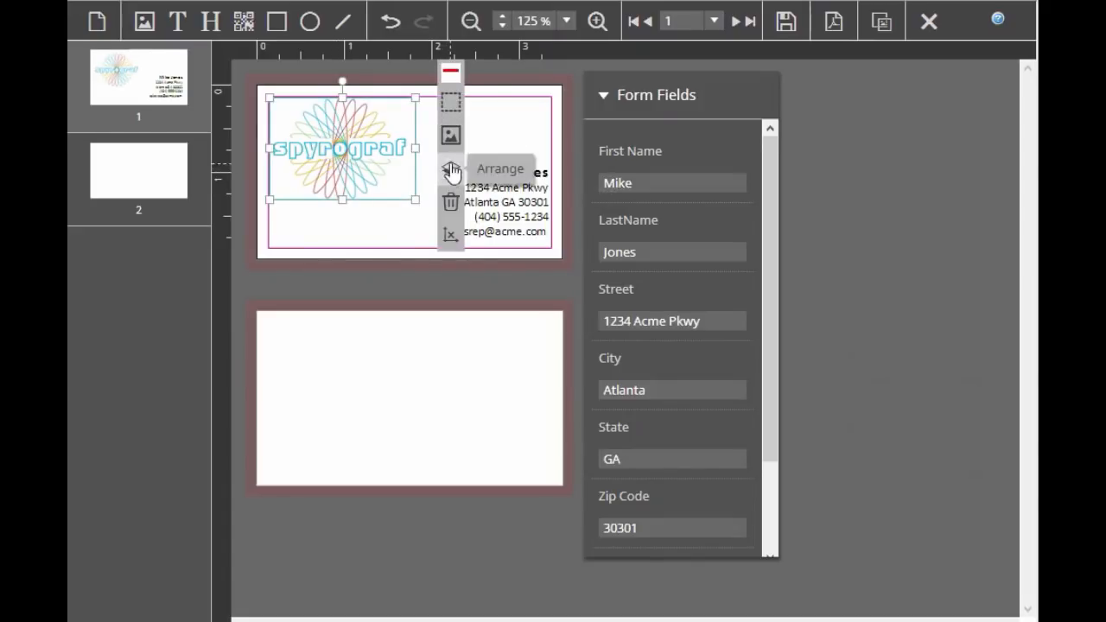
{"action": "left_click", "coordinate": [450, 137]}
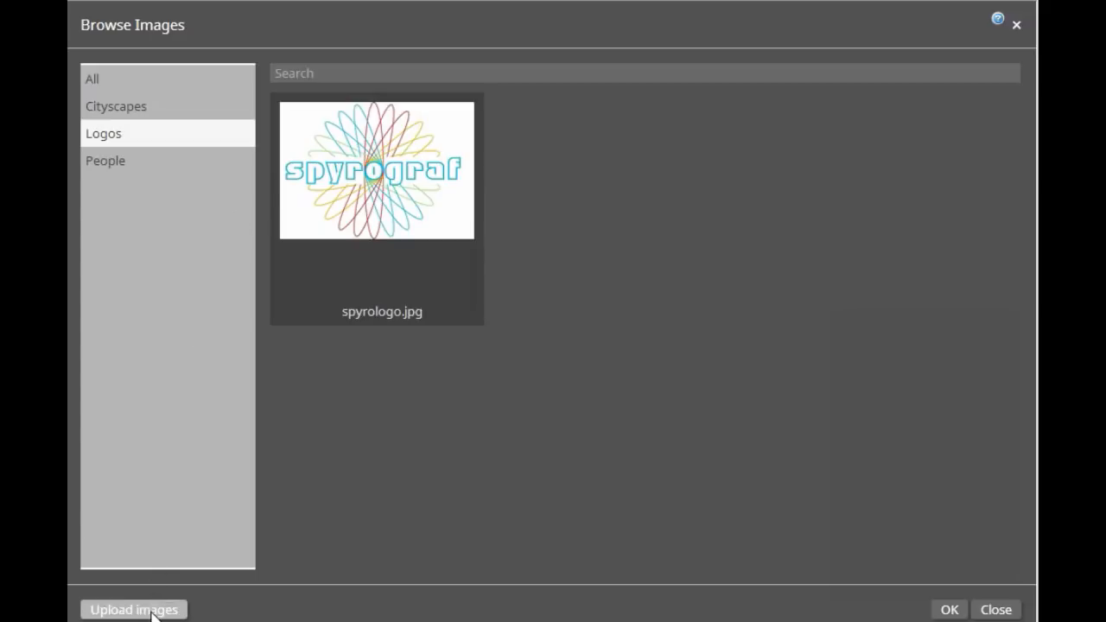
{"action": "key", "text": "Escape"}
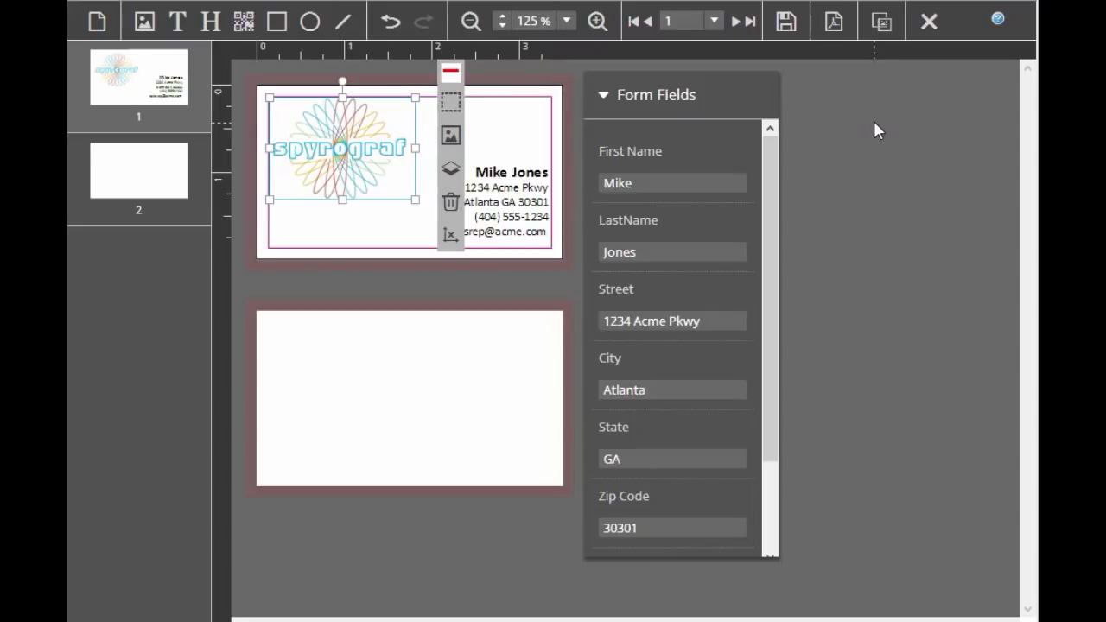
{"action": "left_click", "coordinate": [931, 22]}
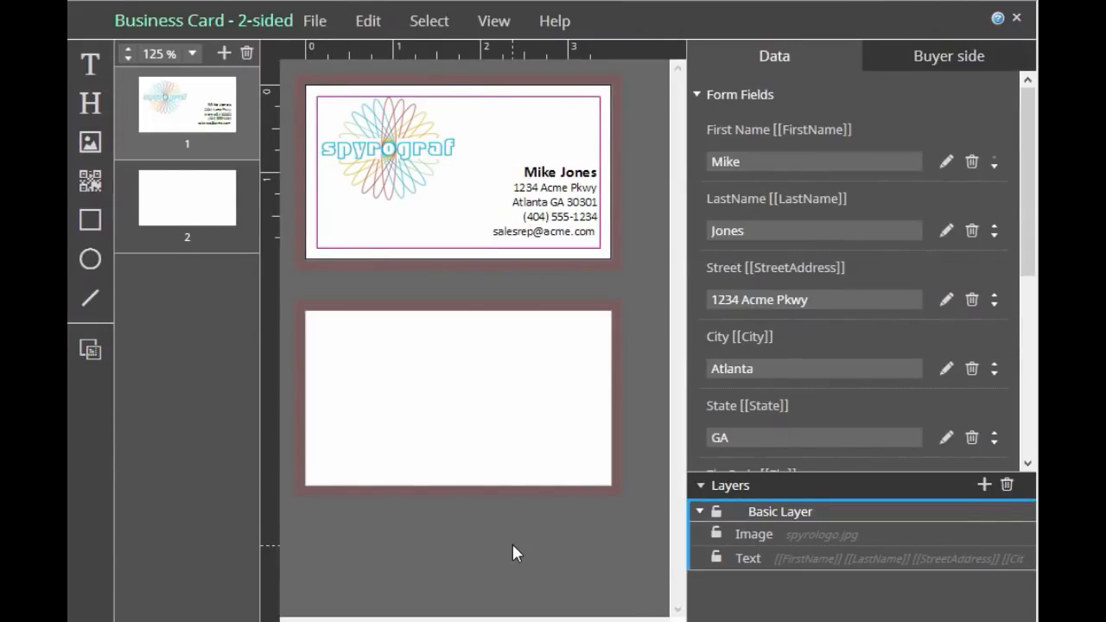
- Reorder the skyline layers on the back of the card, finishing with the WASH layer above the ATL layer
{"action": "left_click_drag", "start_coordinate": [1025, 202], "coordinate": [1026, 401]}
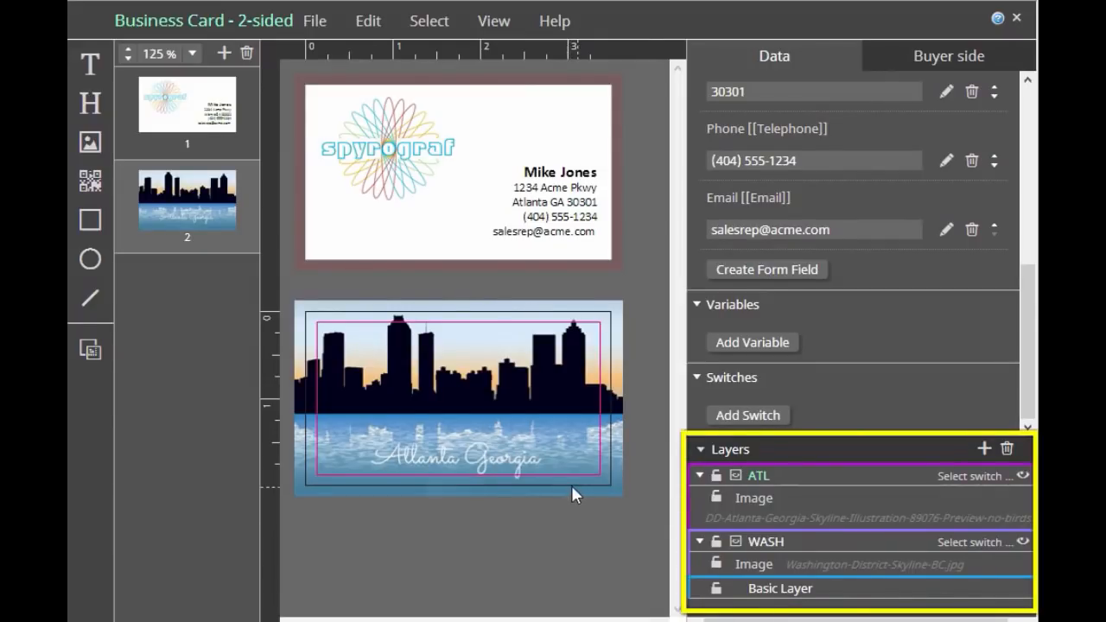
{"action": "left_click", "coordinate": [785, 474]}
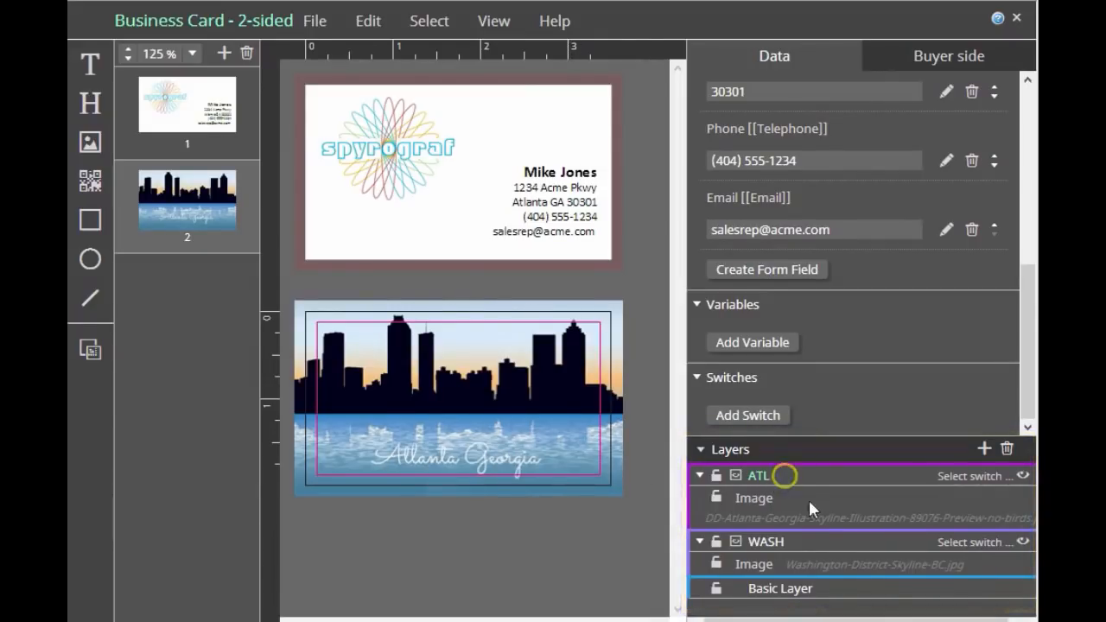
{"action": "left_click_drag", "start_coordinate": [808, 544], "coordinate": [812, 475]}
{"action": "left_click_drag", "start_coordinate": [787, 517], "coordinate": [788, 477]}
{"action": "left_click_drag", "start_coordinate": [799, 537], "coordinate": [815, 475]}
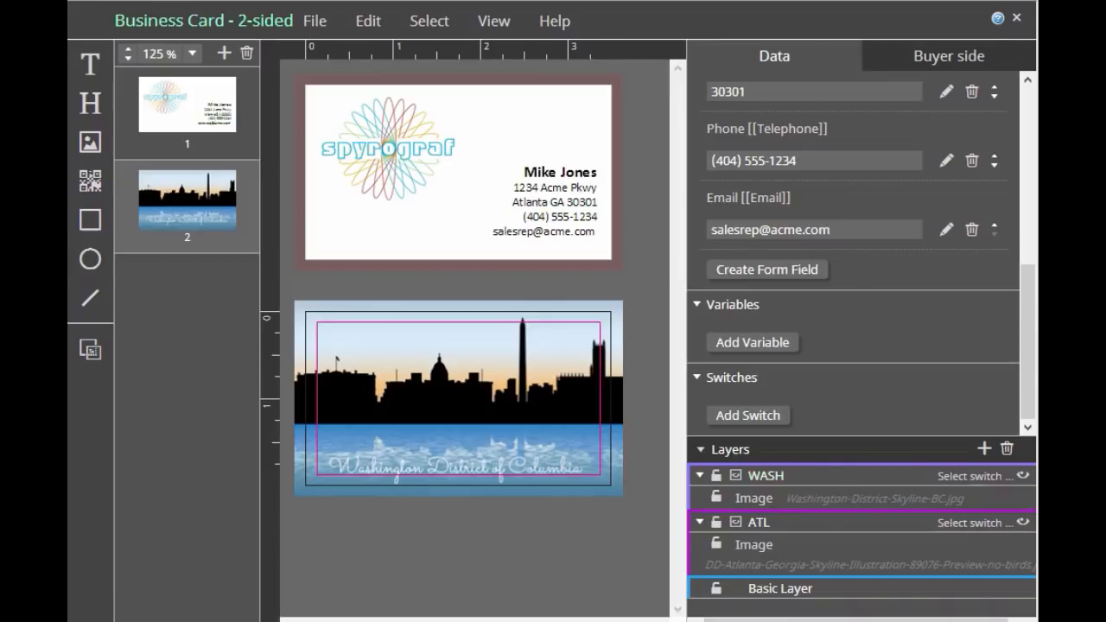
- Add a switch and set the first operand of its equals condition to the [[City]] form field
{"action": "left_click", "coordinate": [757, 417]}
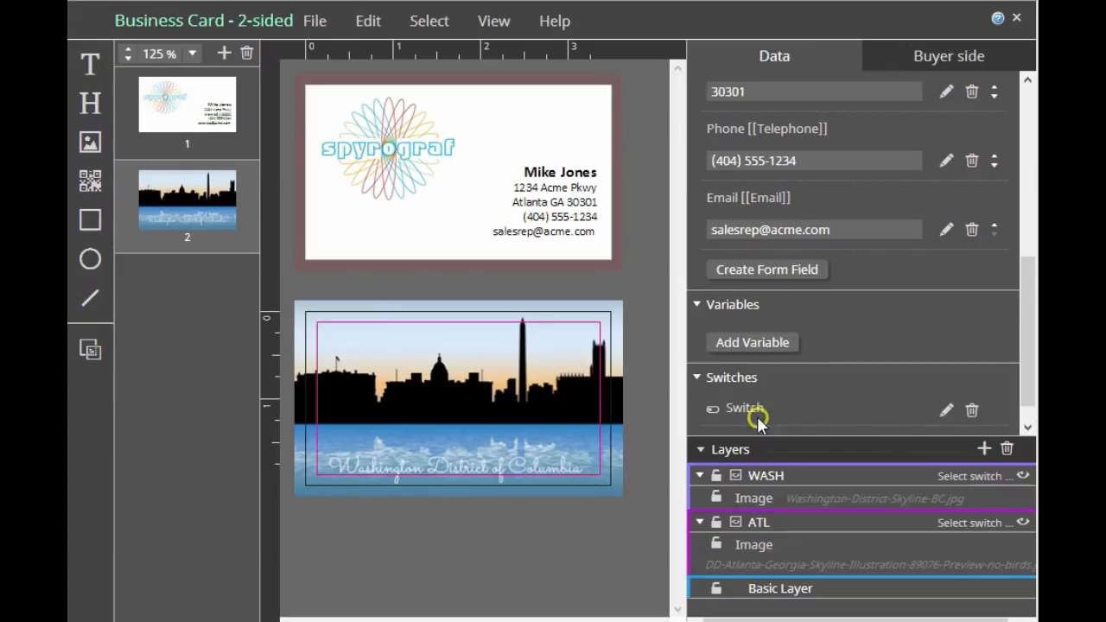
{"action": "left_click", "coordinate": [946, 411]}
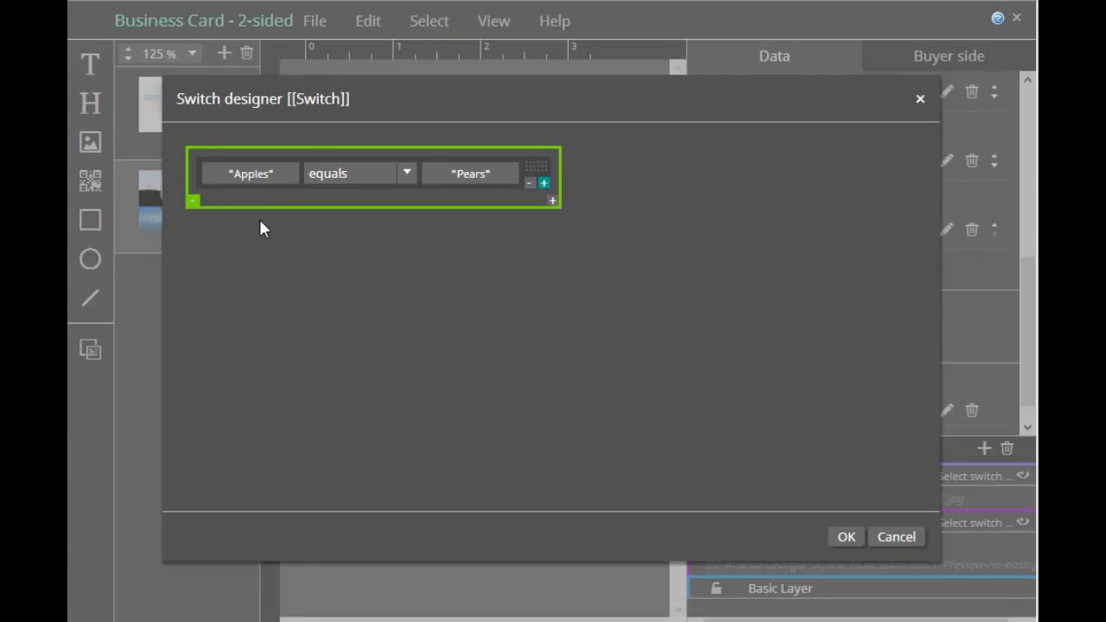
{"action": "left_click", "coordinate": [264, 175]}
{"action": "left_click", "coordinate": [355, 174]}
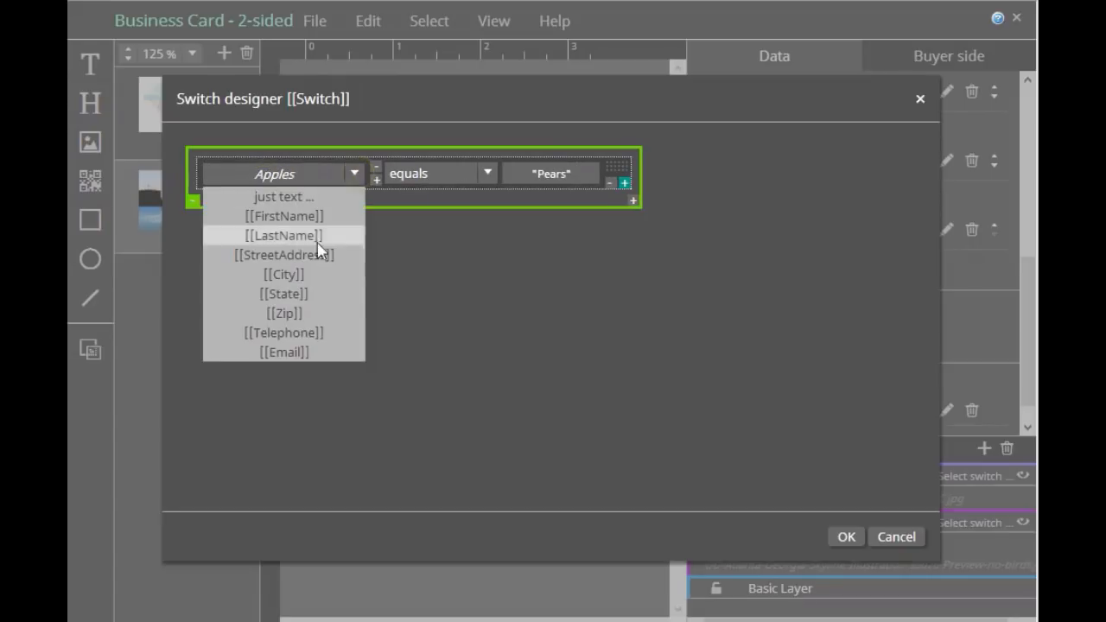
{"action": "left_click", "coordinate": [295, 276]}
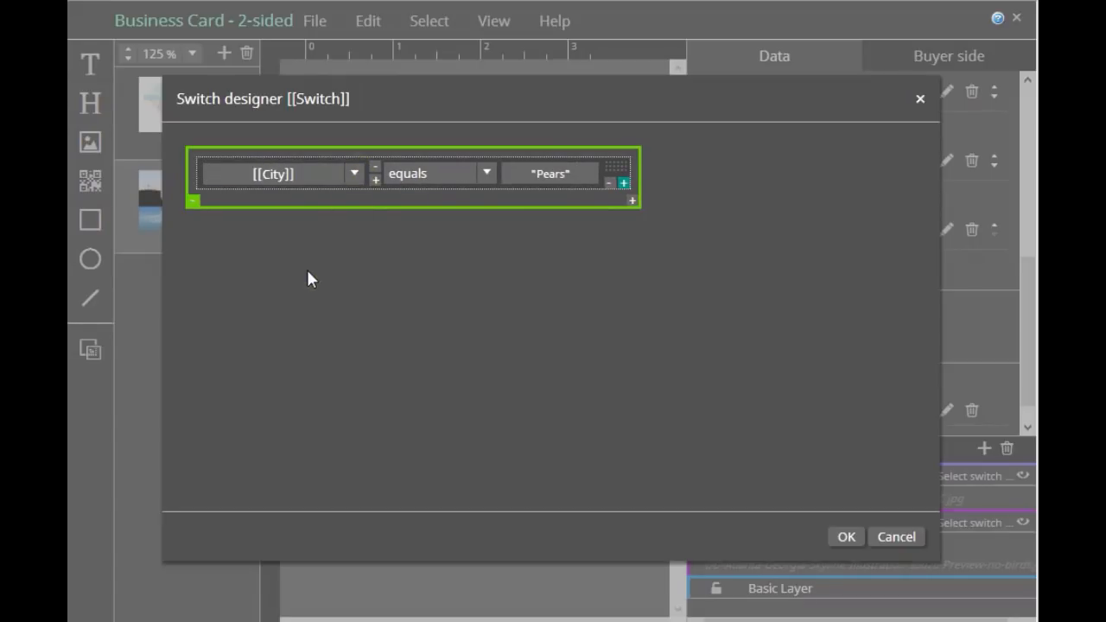
- Set the comparison value of the City condition to the text "Atlanta" and accept the switch
{"action": "left_click", "coordinate": [560, 172]}
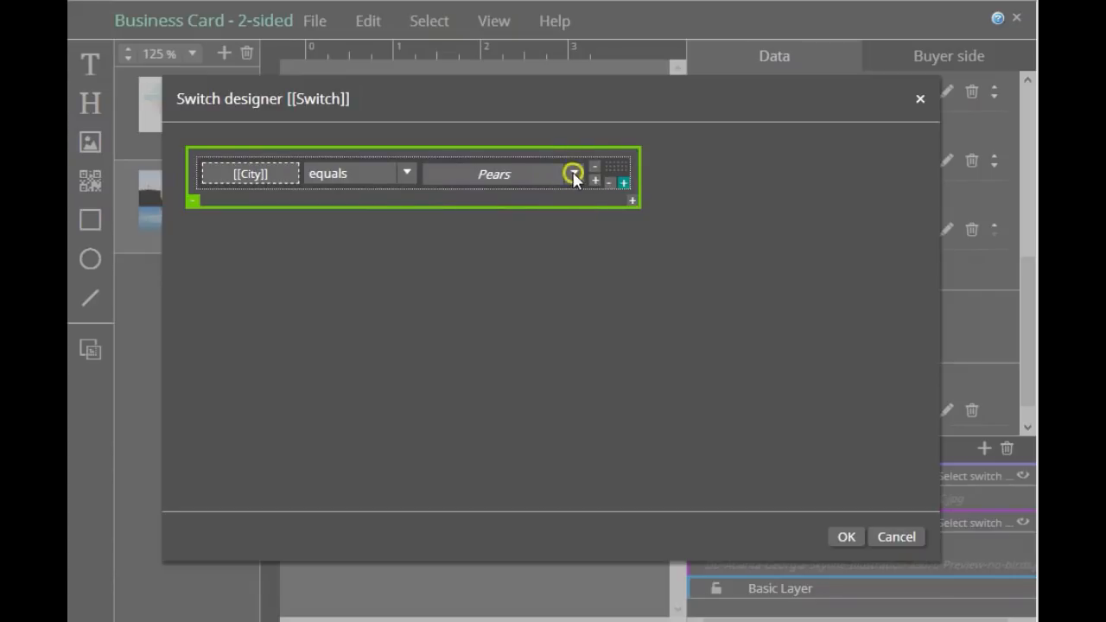
{"action": "left_click", "coordinate": [575, 177]}
{"action": "left_click", "coordinate": [502, 196]}
{"action": "left_click", "coordinate": [491, 176]}
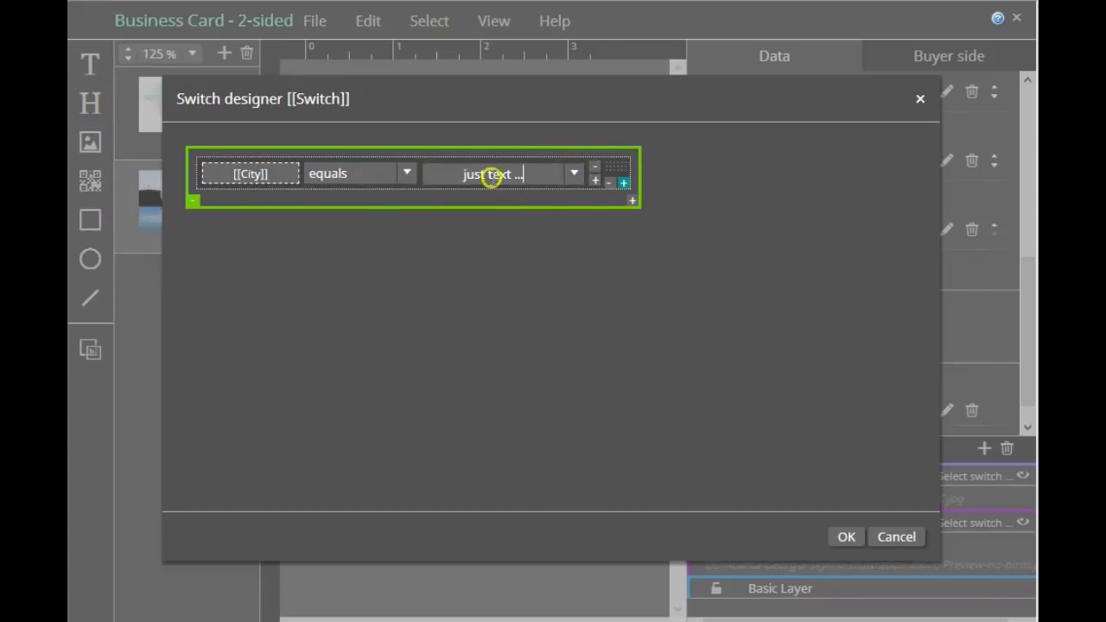
{"action": "left_click", "coordinate": [533, 170]}
{"action": "left_click", "coordinate": [452, 170]}
{"action": "key", "text": "BackSpace"}
{"action": "key", "text": "BackSpace"}
{"action": "key", "text": "BackSpace"}
{"action": "key", "text": "BackSpace"}
{"action": "key", "text": "BackSpace"}
{"action": "key", "text": "BackSpace"}
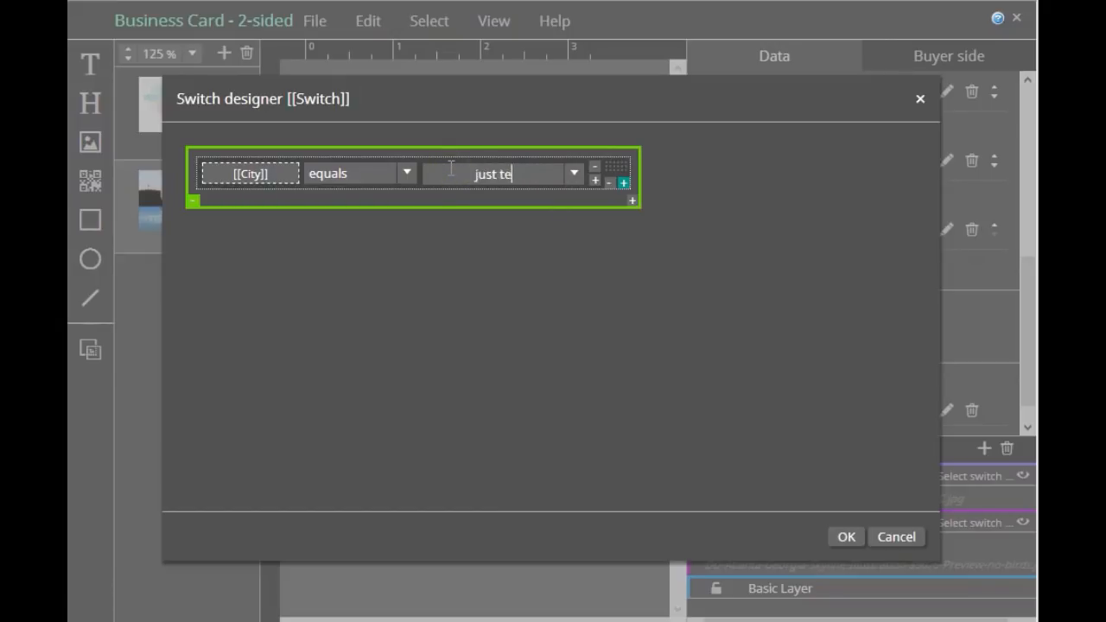
{"action": "key", "text": "BackSpace"}
{"action": "key", "text": "BackSpace"}
{"action": "key", "text": "BackSpace"}
{"action": "key", "text": "BackSpace"}
{"action": "key", "text": "BackSpace"}
{"action": "key", "text": "BackSpace"}
{"action": "key", "text": "BackSpace"}
{"action": "type", "text": "Atlanta"}
{"action": "left_click", "coordinate": [477, 305]}
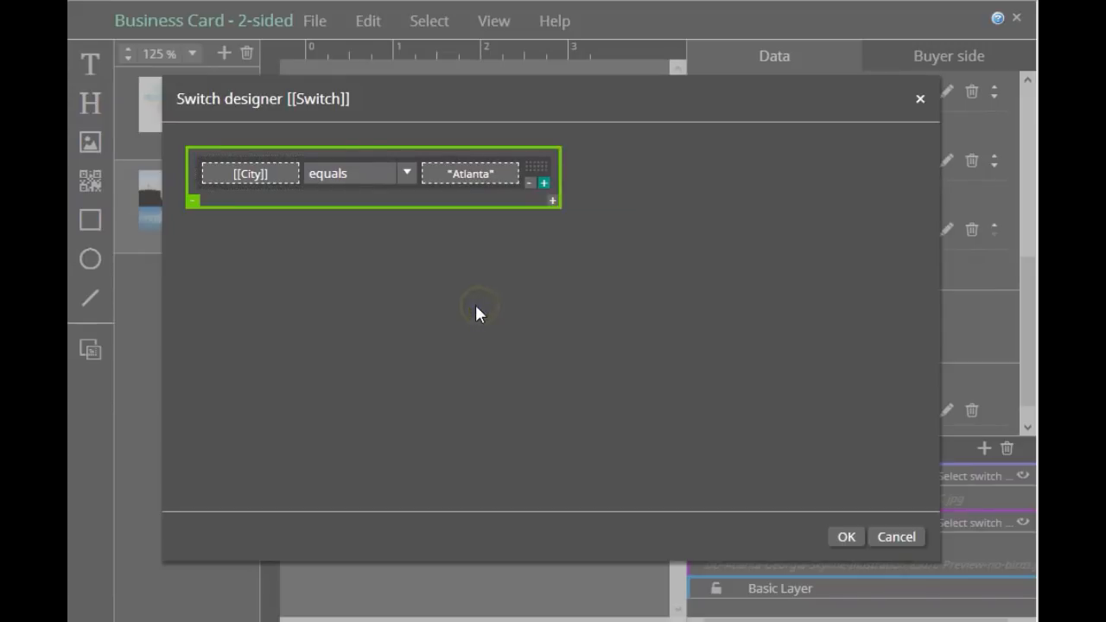
{"action": "left_click", "coordinate": [846, 537]}
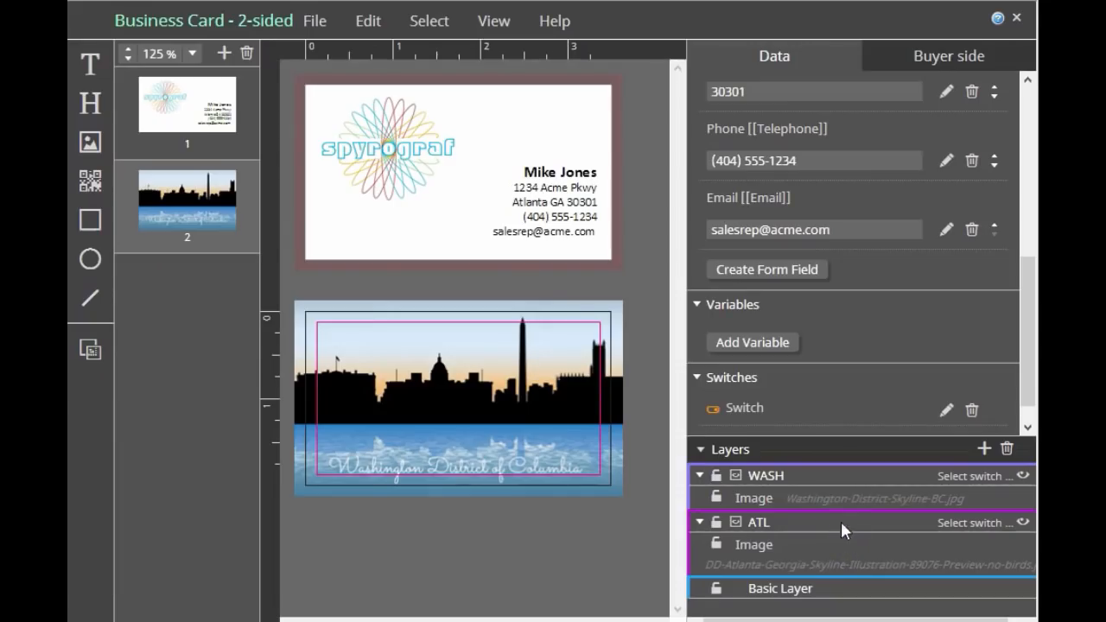
- Rename the Atlanta switch as ATL
{"action": "left_click", "coordinate": [757, 408]}
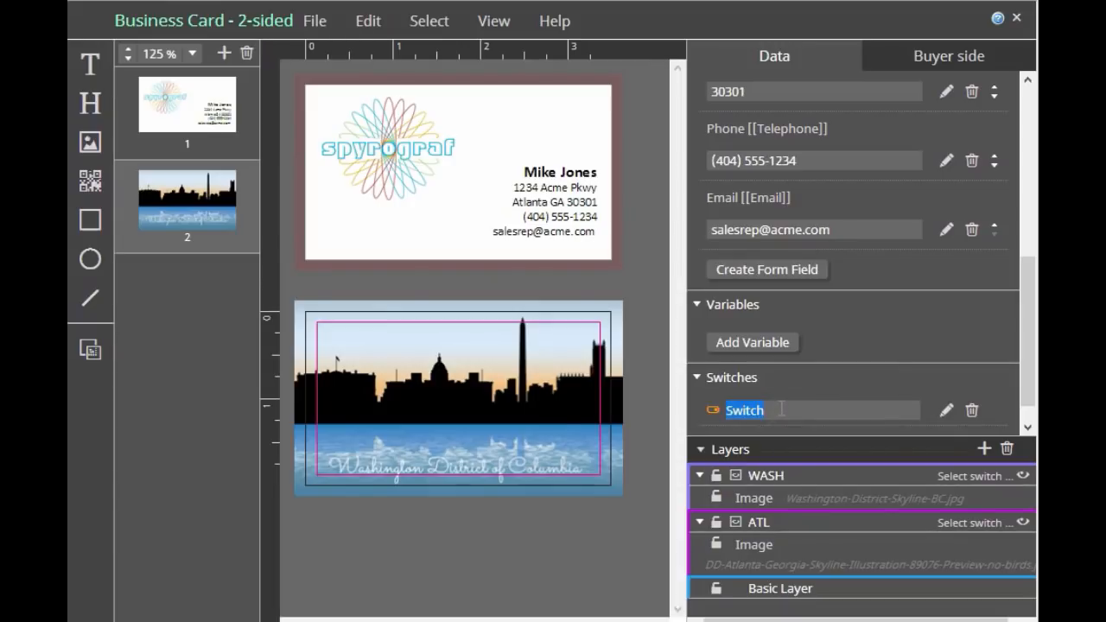
{"action": "type", "text": "ATL"}
{"action": "key", "text": "Return"}
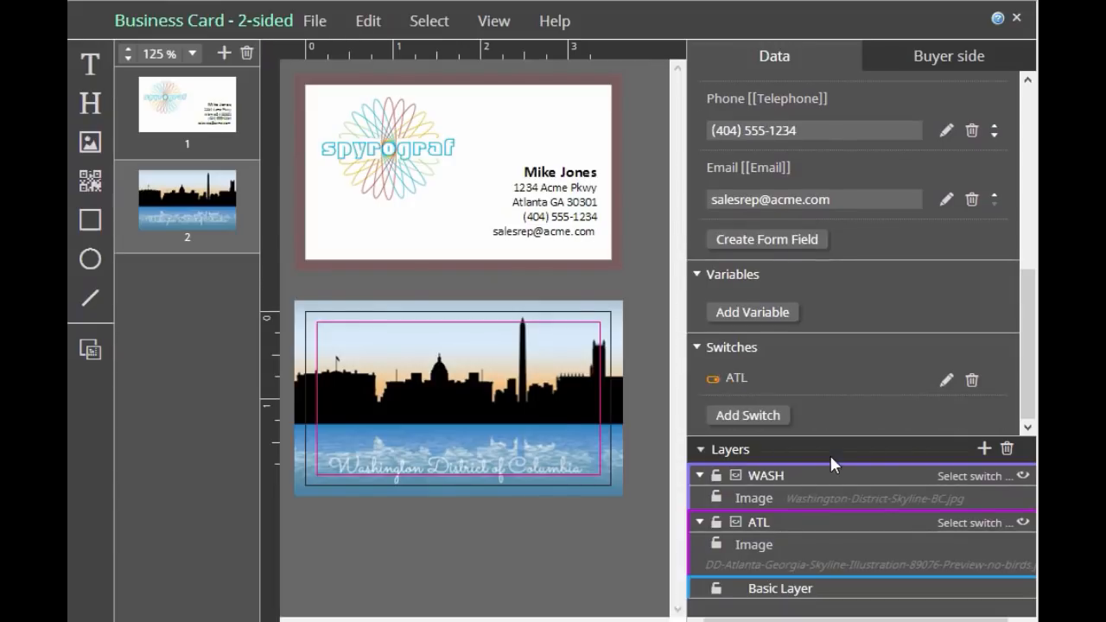
- Add a second switch and make the [[City]] form field the first operand of its condition
{"action": "left_click", "coordinate": [766, 418]}
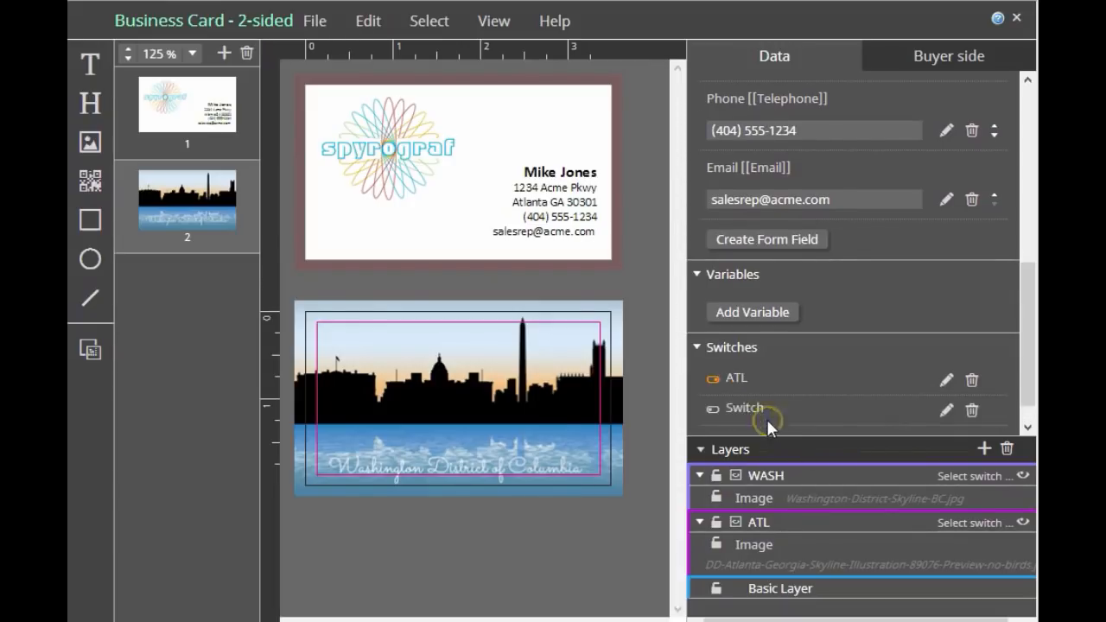
{"action": "left_click", "coordinate": [946, 411]}
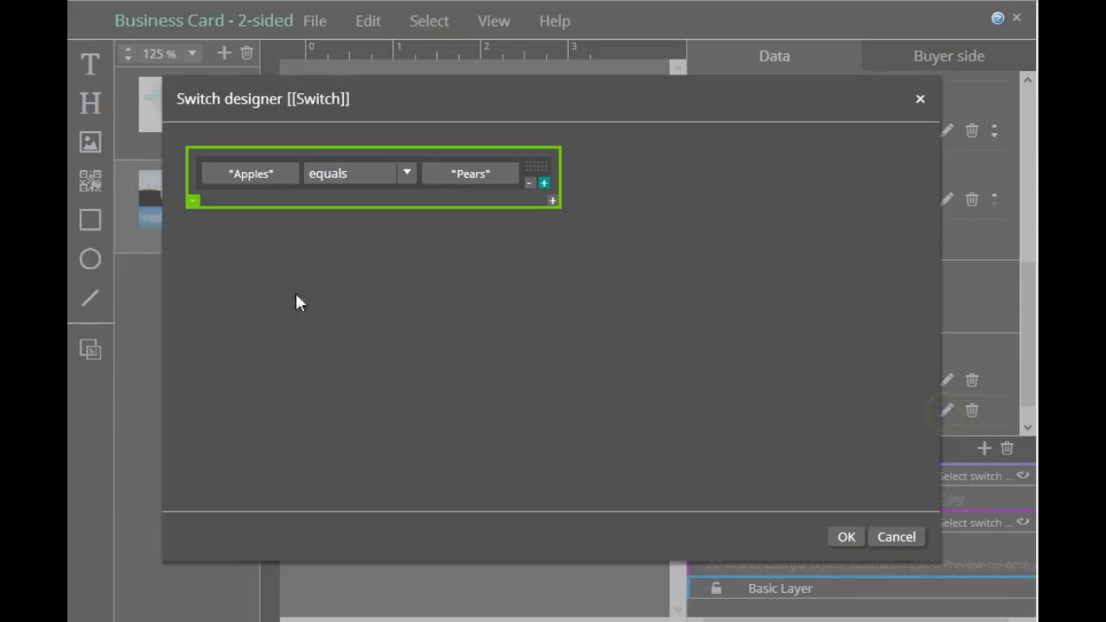
{"action": "left_click", "coordinate": [251, 173]}
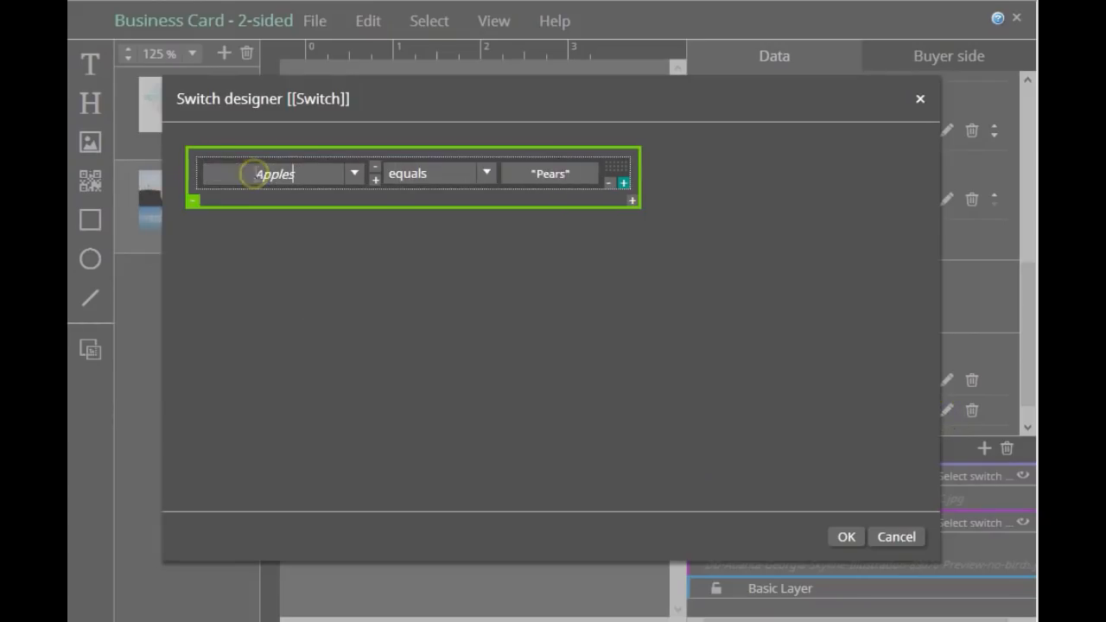
{"action": "left_click", "coordinate": [352, 172]}
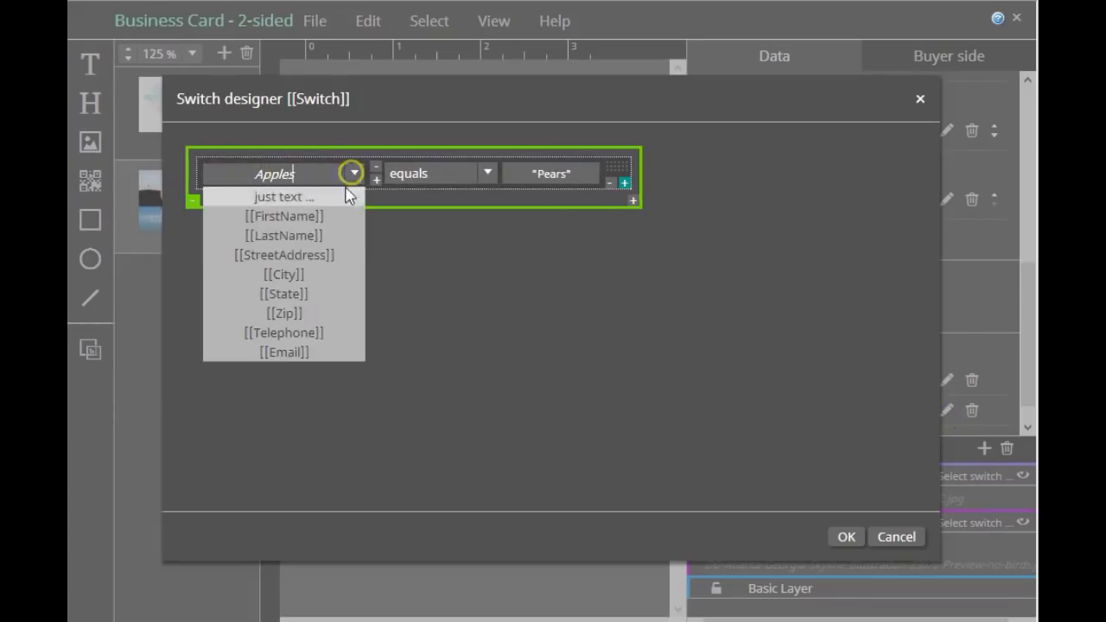
{"action": "left_click", "coordinate": [304, 270]}
- Set the second switch's comparison value to the text "Washington" and accept the condition
{"action": "left_click", "coordinate": [548, 173]}
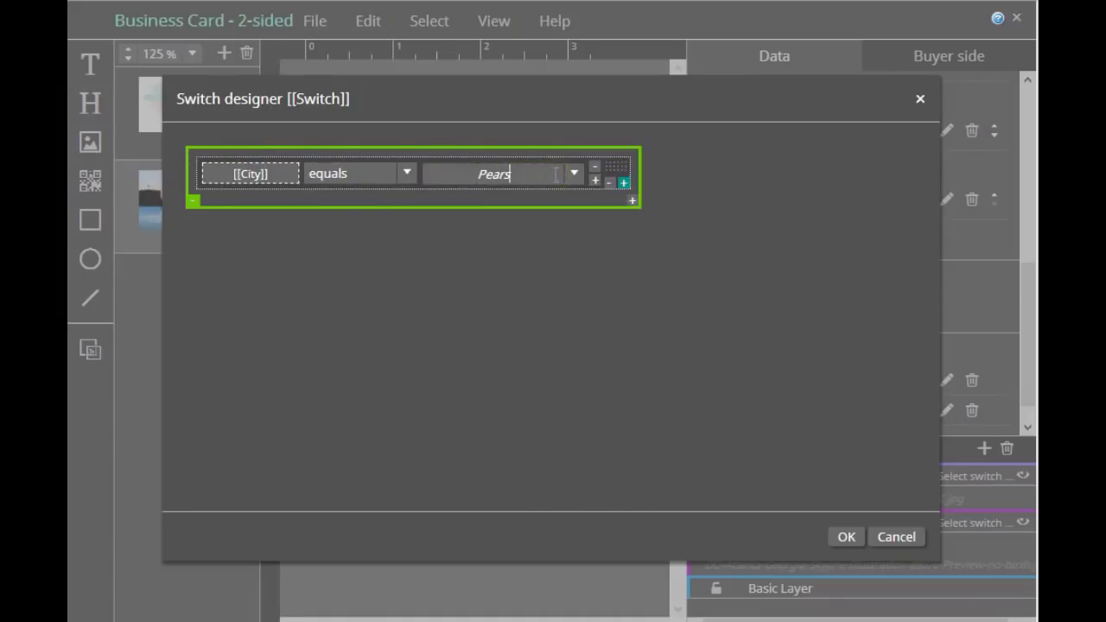
{"action": "left_click", "coordinate": [500, 179]}
{"action": "key", "text": "BackSpace"}
{"action": "key", "text": "BackSpace"}
{"action": "key", "text": "BackSpace"}
{"action": "key", "text": "BackSpace"}
{"action": "key", "text": "BackSpace"}
{"action": "type", "text": "Washington"}
{"action": "left_click", "coordinate": [843, 536]}
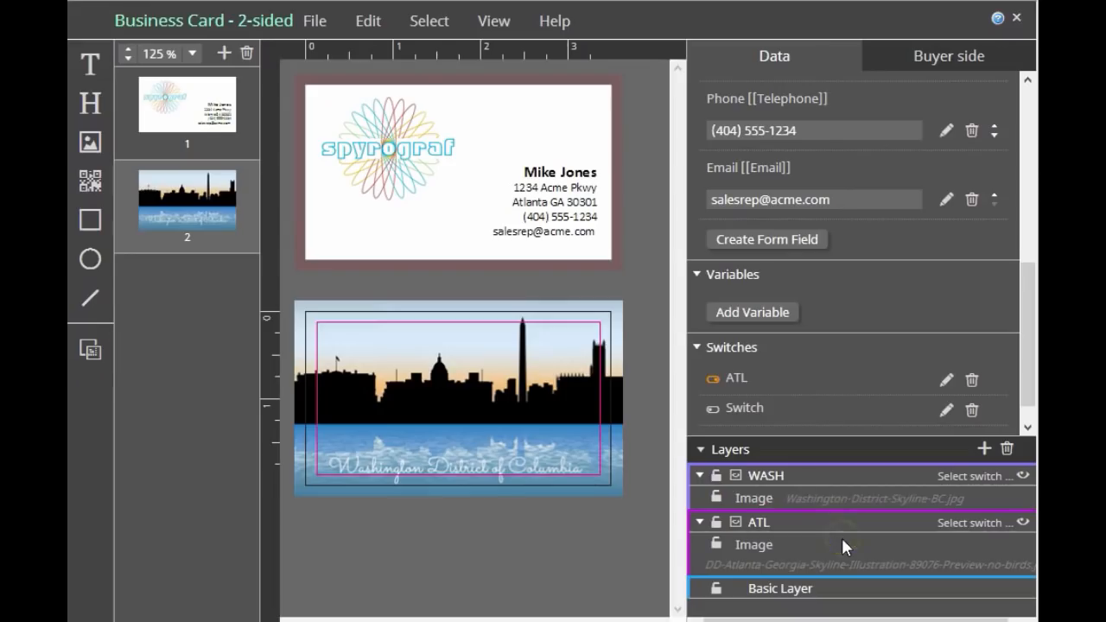
- Rename the Washington switch as WASH
{"action": "double_click", "coordinate": [751, 406]}
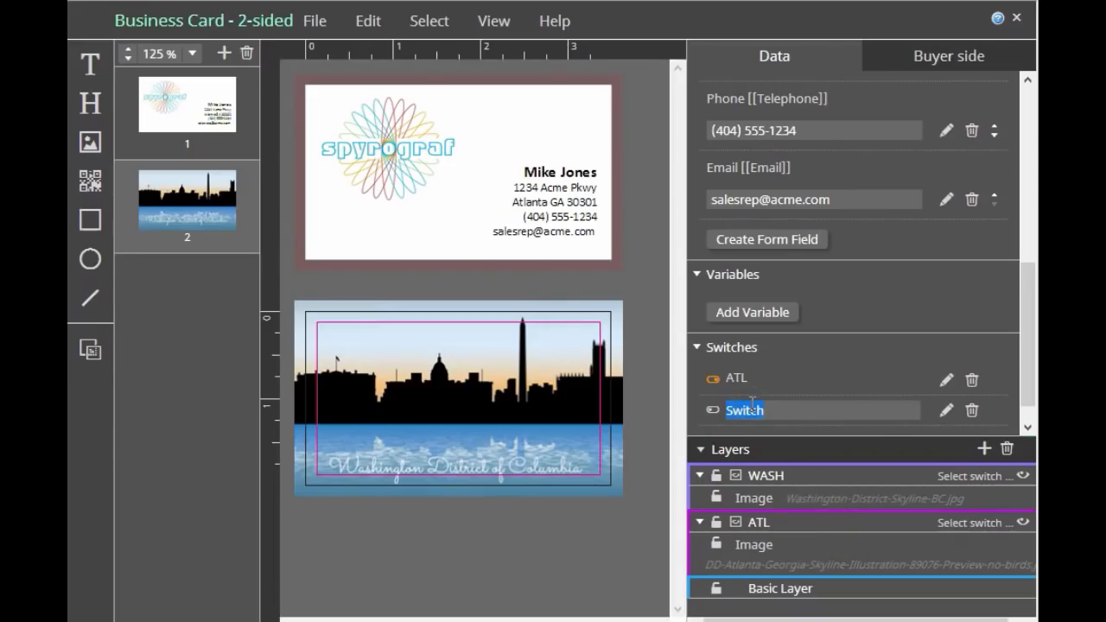
{"action": "type", "text": "WASH"}
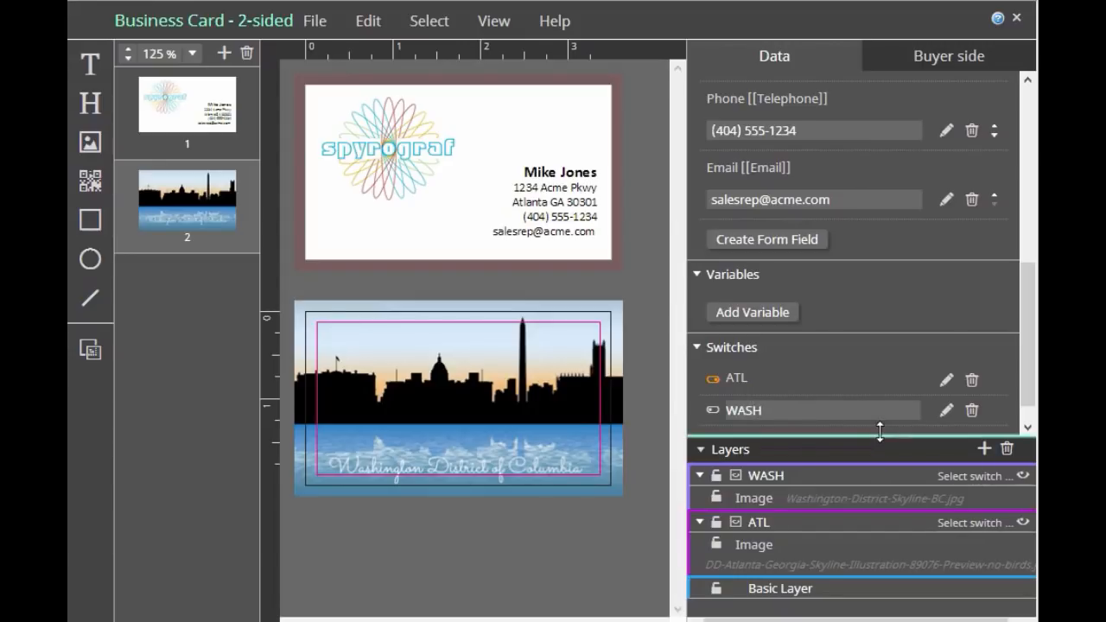
{"action": "key", "text": "Return"}
- Assign the ATL switch to the ATL layer and the WASH switch to the WASH layer
{"action": "left_click_drag", "start_coordinate": [880, 432], "coordinate": [879, 346]}
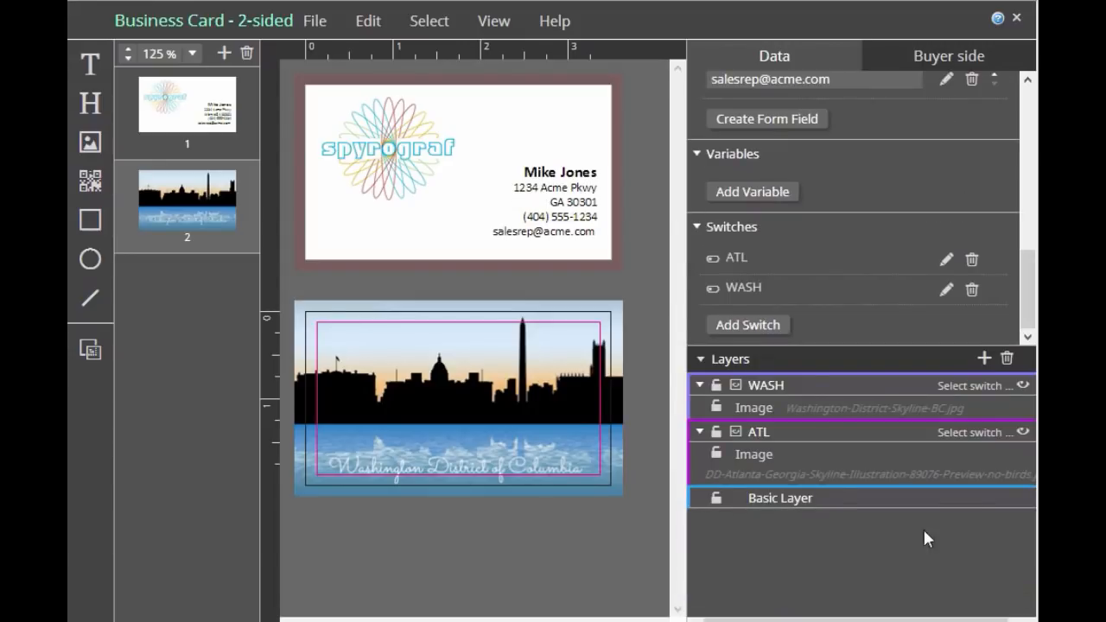
{"action": "left_click", "coordinate": [966, 440]}
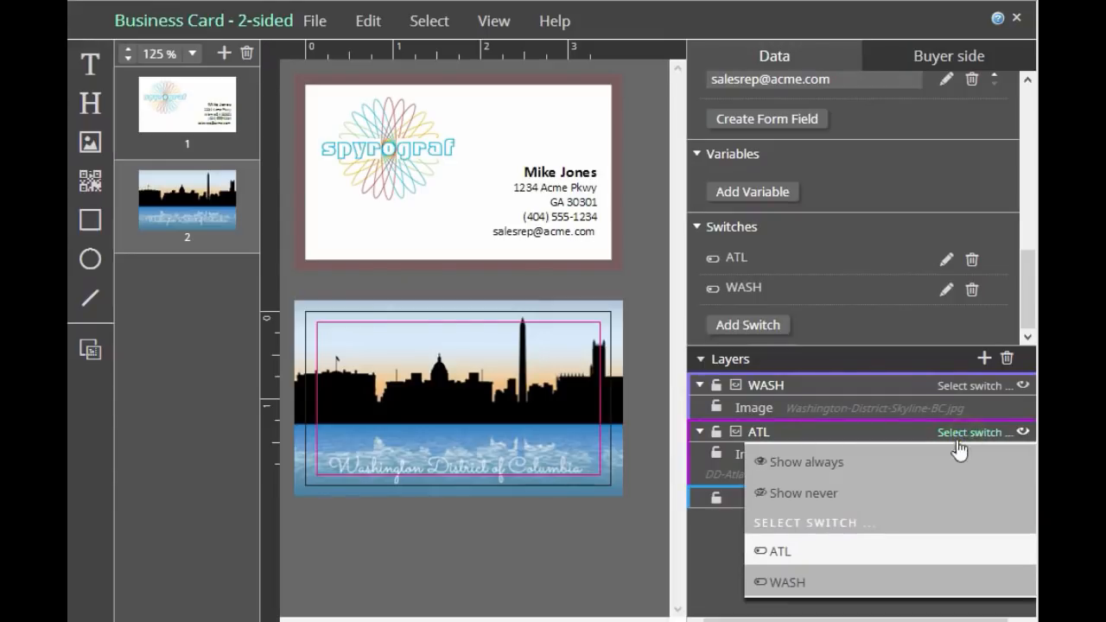
{"action": "left_click", "coordinate": [912, 553]}
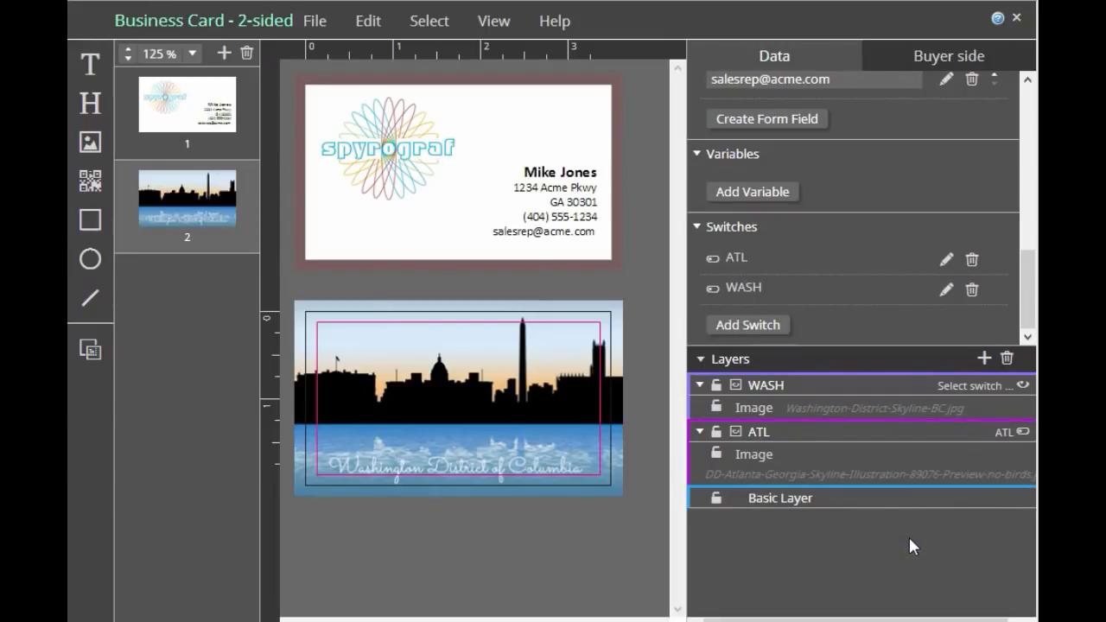
{"action": "left_click", "coordinate": [978, 386]}
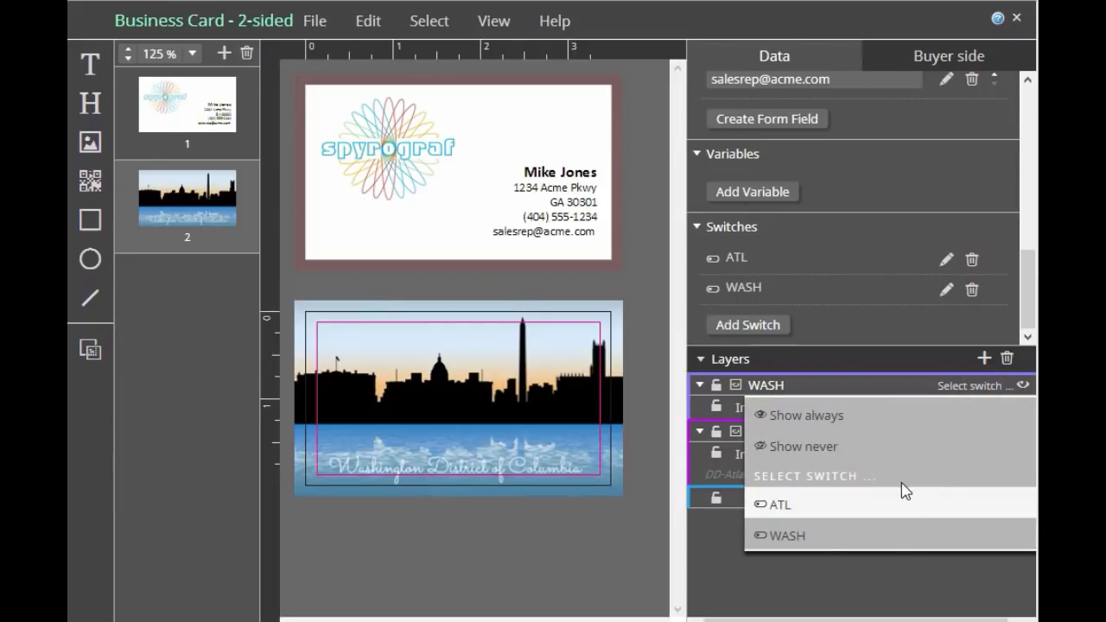
{"action": "left_click", "coordinate": [890, 533]}
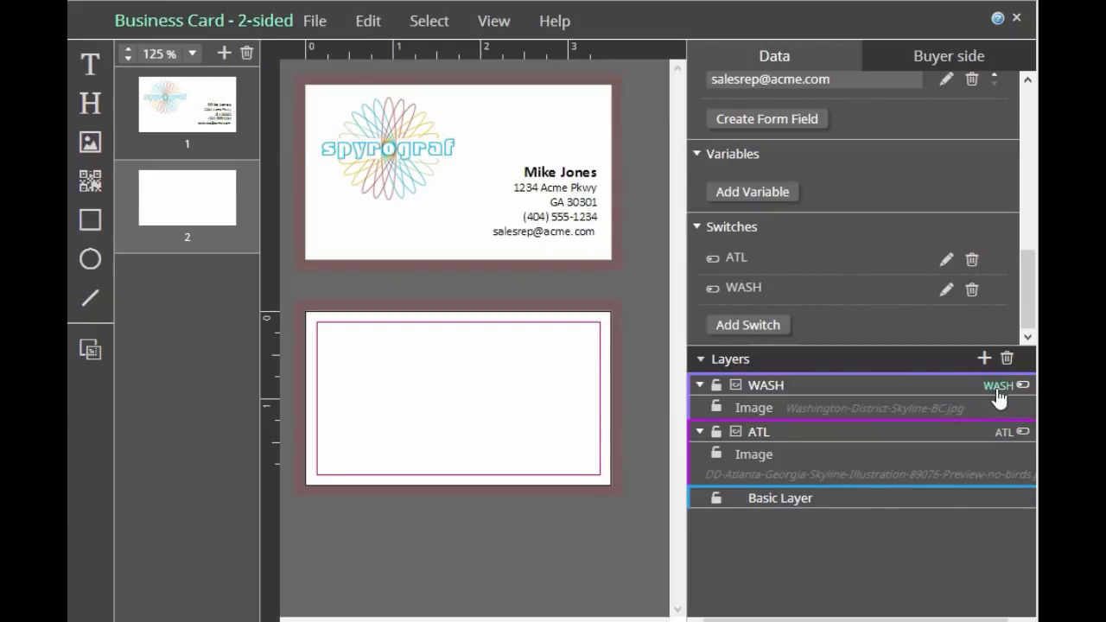
- Switch to the Buyer side view and enter Atlanta as the City to test the ATL skyline layer
{"action": "left_click", "coordinate": [498, 21]}
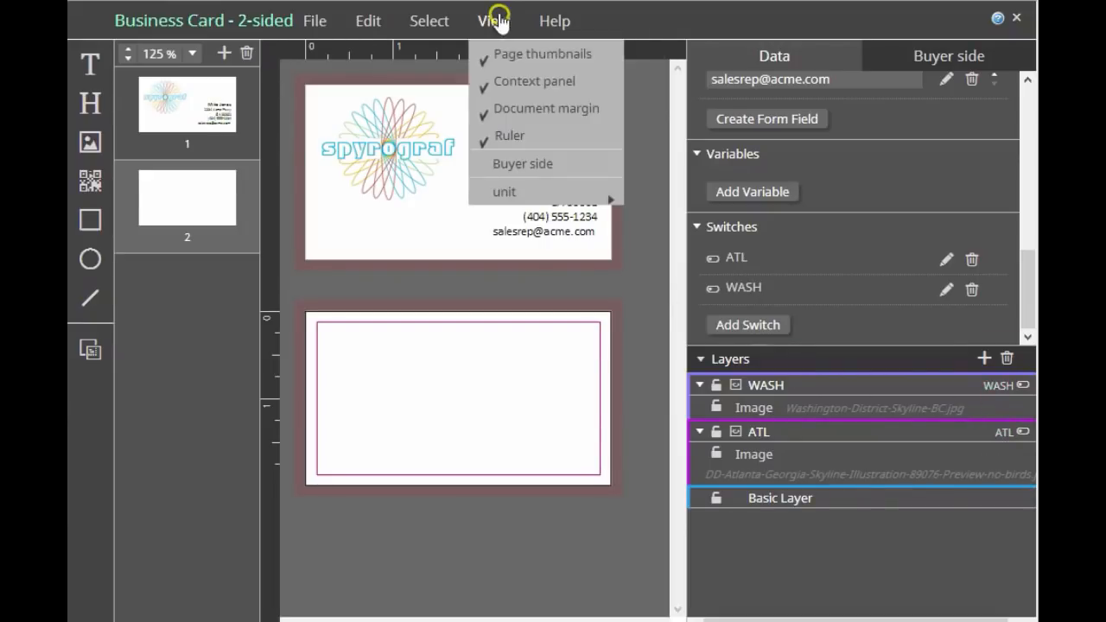
{"action": "left_click", "coordinate": [523, 163]}
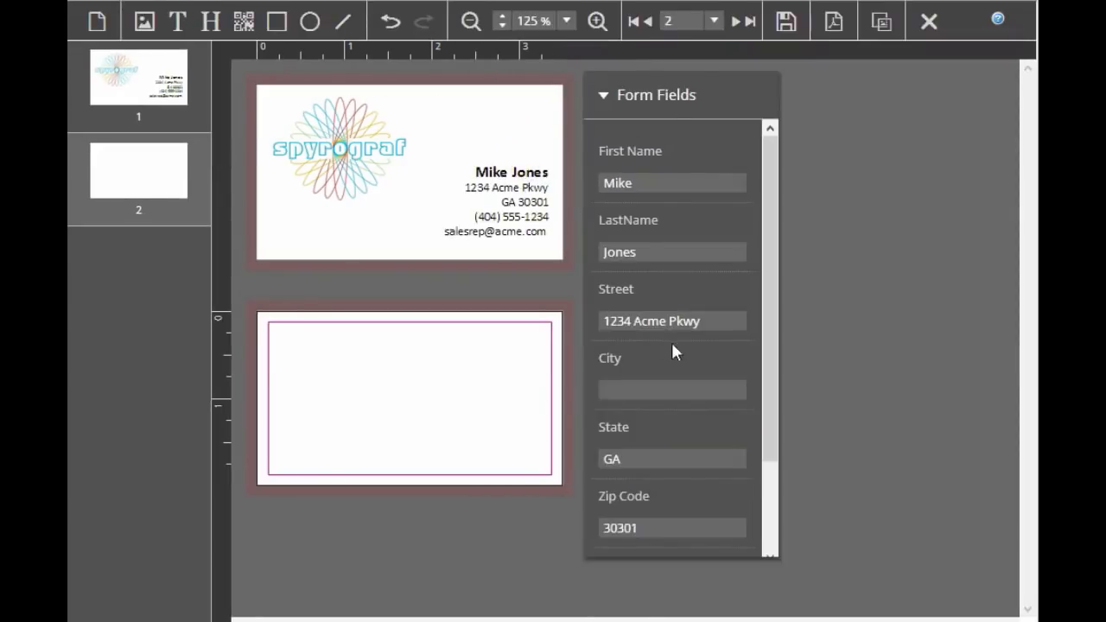
{"action": "left_click", "coordinate": [676, 378]}
{"action": "type", "text": "Atlanta"}
{"action": "left_click", "coordinate": [631, 289]}
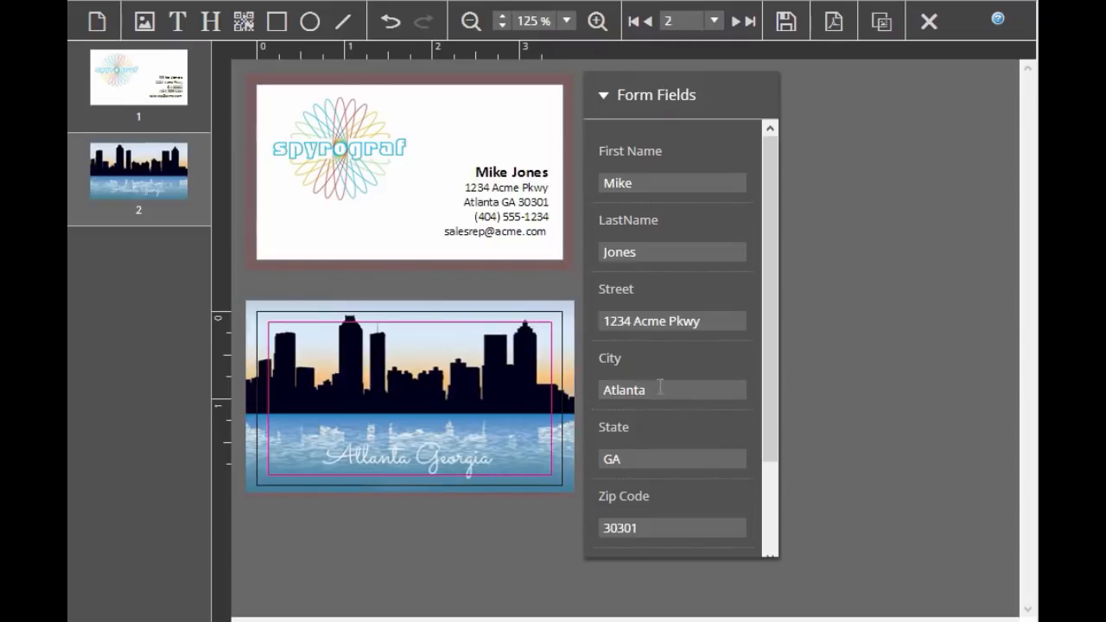
- Replace the buyer's City value with Washington to test the WASH skyline layer
{"action": "left_click_drag", "start_coordinate": [661, 390], "coordinate": [493, 417]}
{"action": "type", "text": "Washington"}
{"action": "key", "text": "BackSpace"}
{"action": "key", "text": "BackSpace"}
{"action": "key", "text": "BackSpace"}
{"action": "type", "text": "gton"}
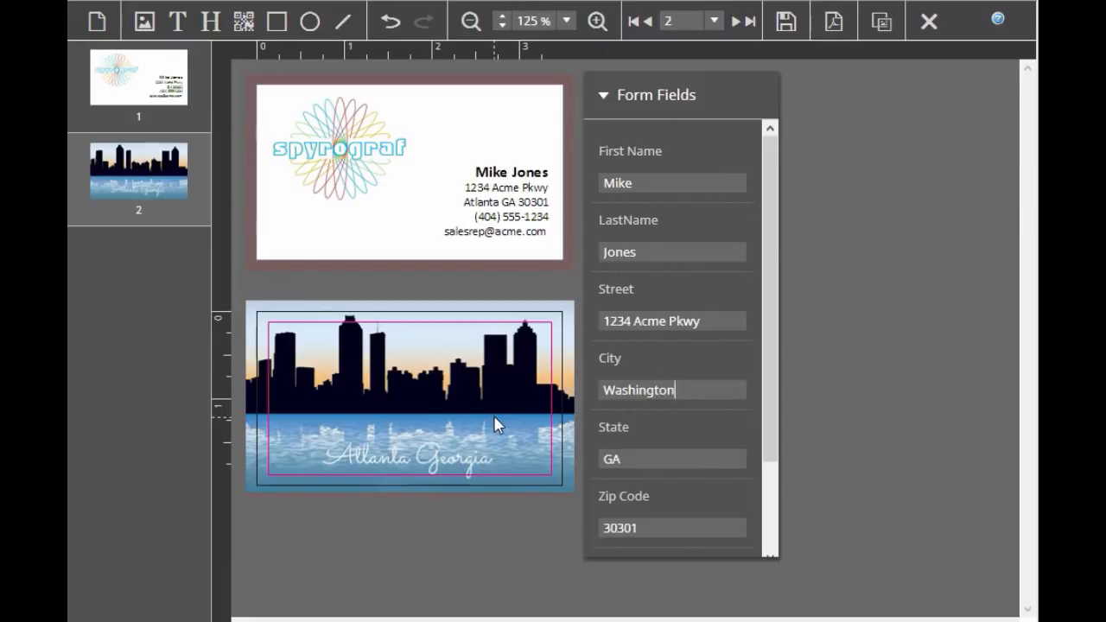
{"action": "key", "text": "Return"}
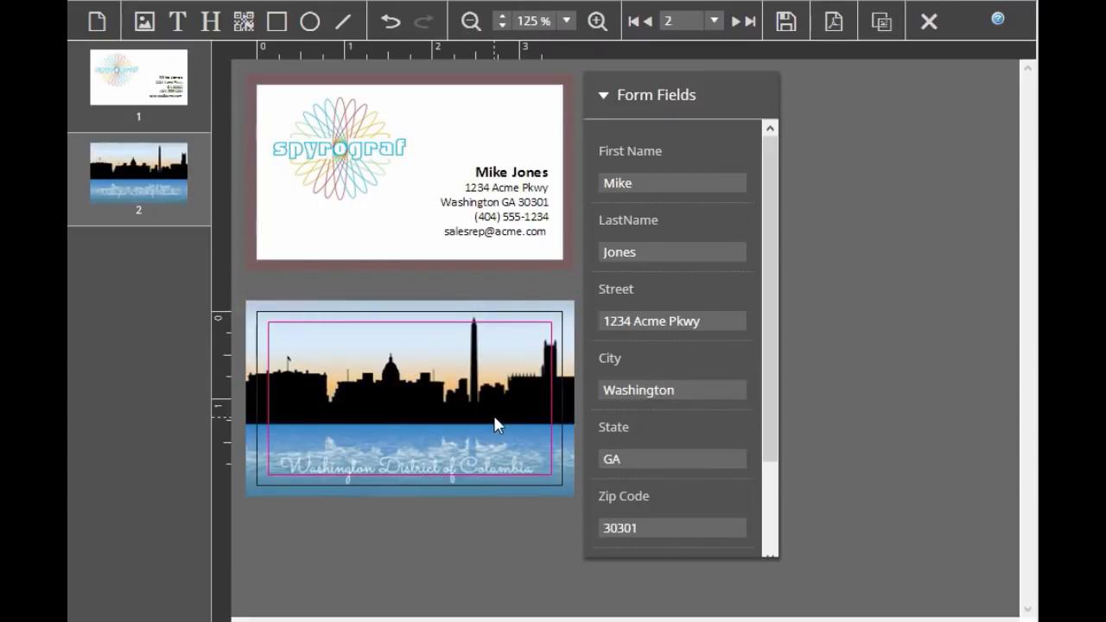
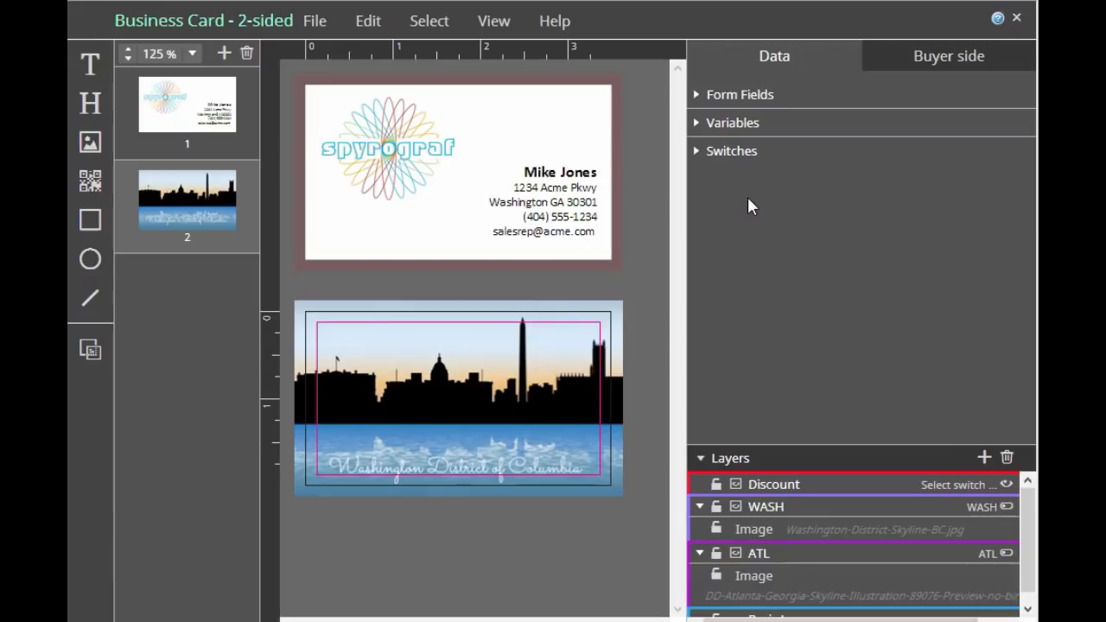
- Create a form field named DiscountLevel at the end of the form fields list
{"action": "left_click", "coordinate": [696, 95]}
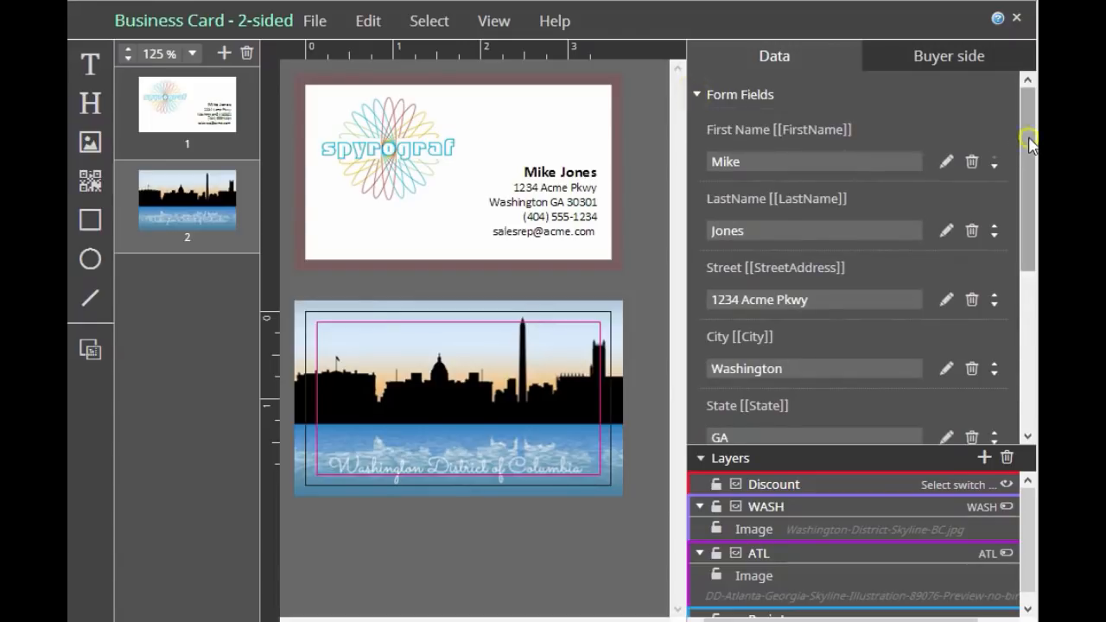
{"action": "left_click_drag", "start_coordinate": [1028, 140], "coordinate": [1004, 302]}
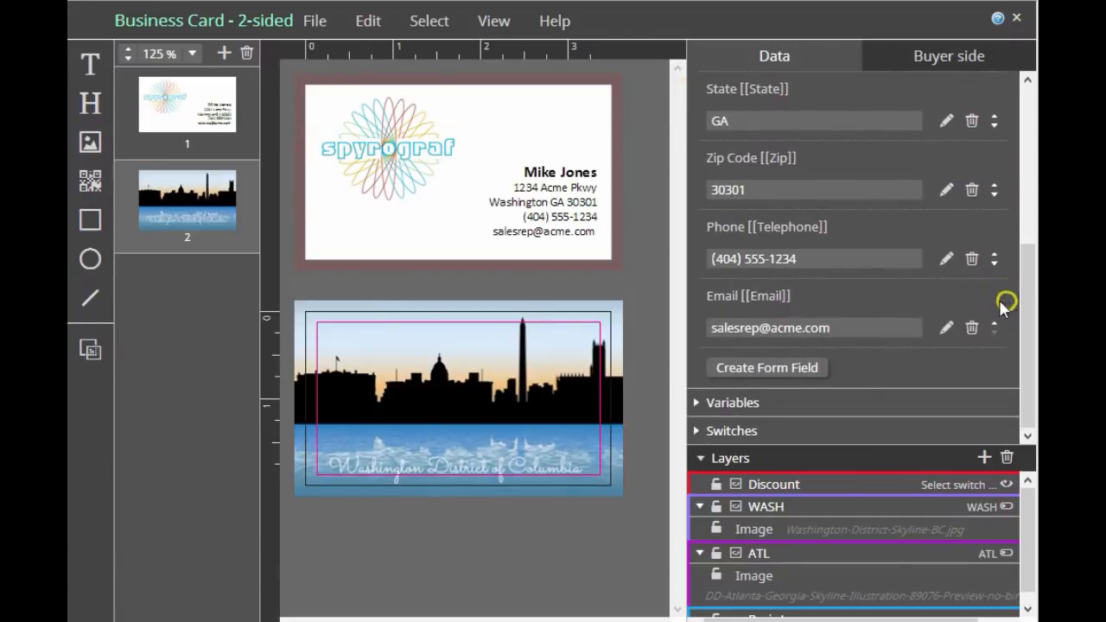
{"action": "left_click", "coordinate": [778, 367]}
{"action": "double_click", "coordinate": [779, 367]}
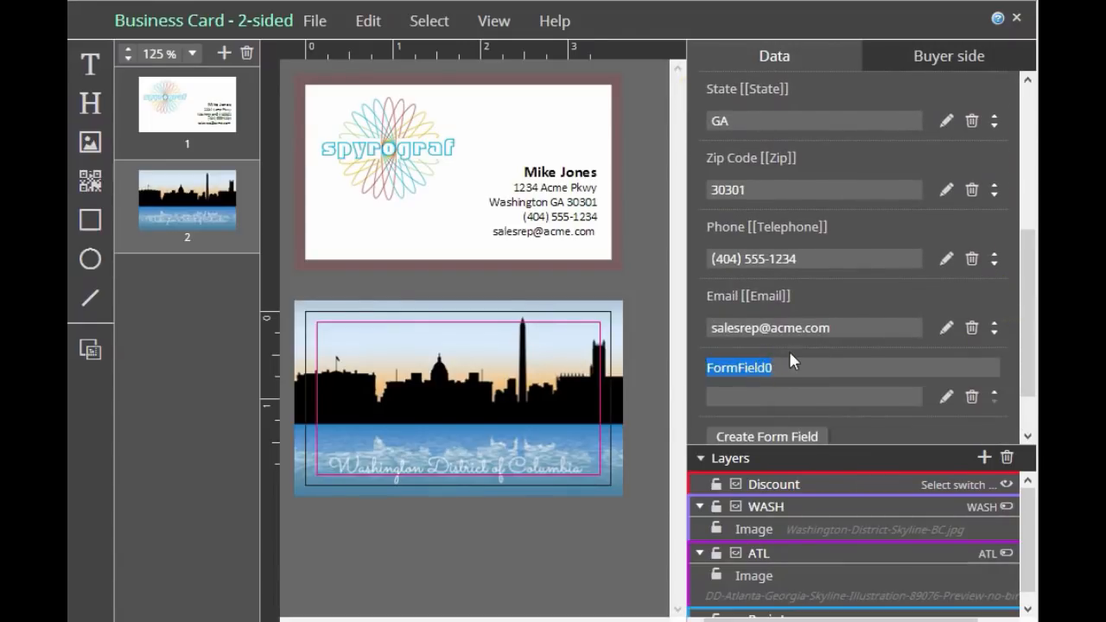
{"action": "type", "text": "DiscountLevel"}
{"action": "key", "text": "Return"}
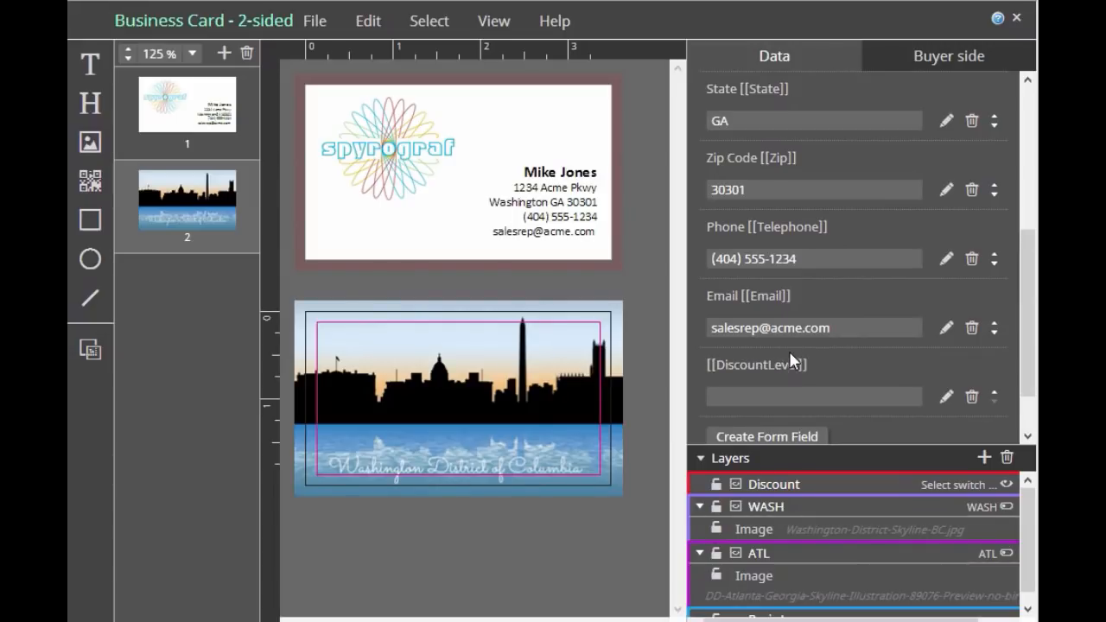
- Give the DiscountLevel form field the display name Discount and set its type to Value List
{"action": "left_click", "coordinate": [947, 395]}
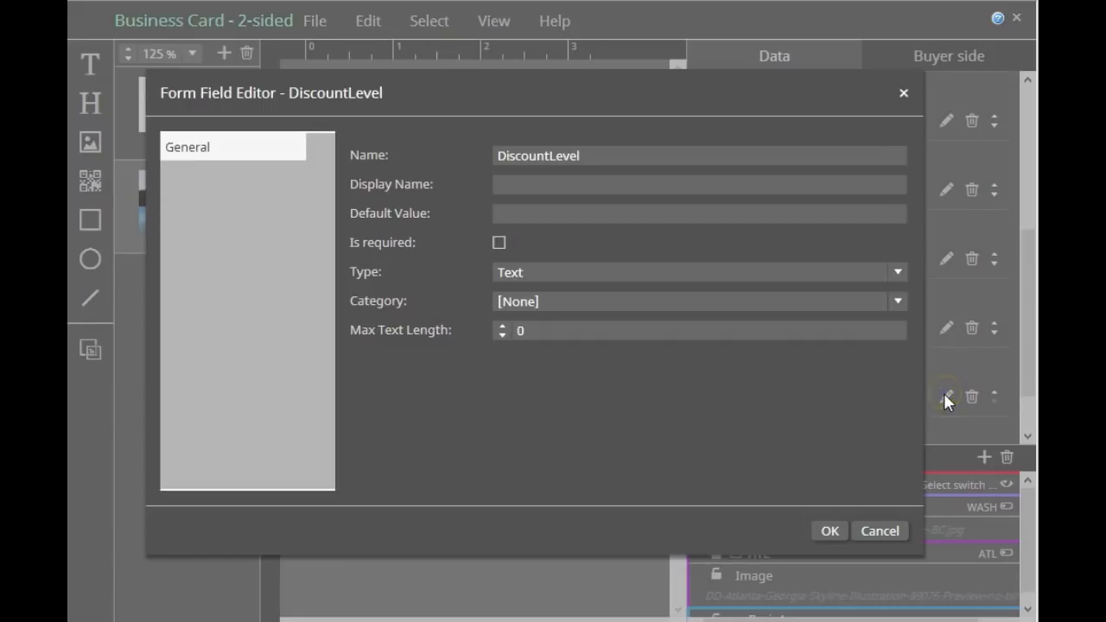
{"action": "left_click", "coordinate": [535, 184]}
{"action": "type", "text": "Discount"}
{"action": "left_click", "coordinate": [898, 274]}
{"action": "left_click", "coordinate": [619, 309]}
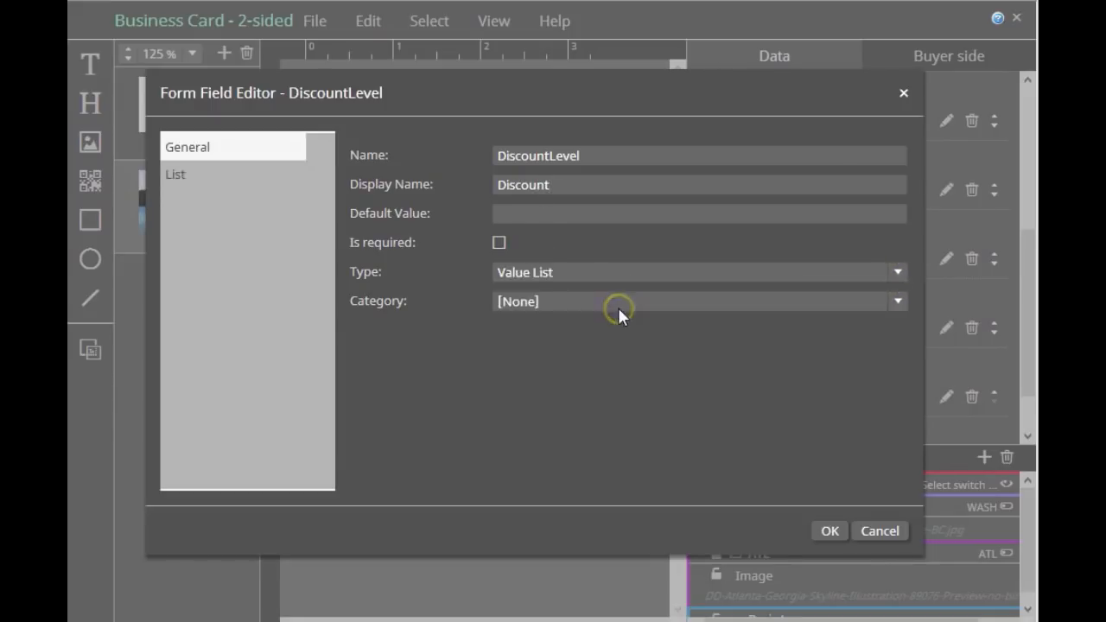
- Add a first entry to the DiscountLevel value list with 10% as key and display value
{"action": "left_click", "coordinate": [174, 178]}
{"action": "left_click", "coordinate": [874, 153]}
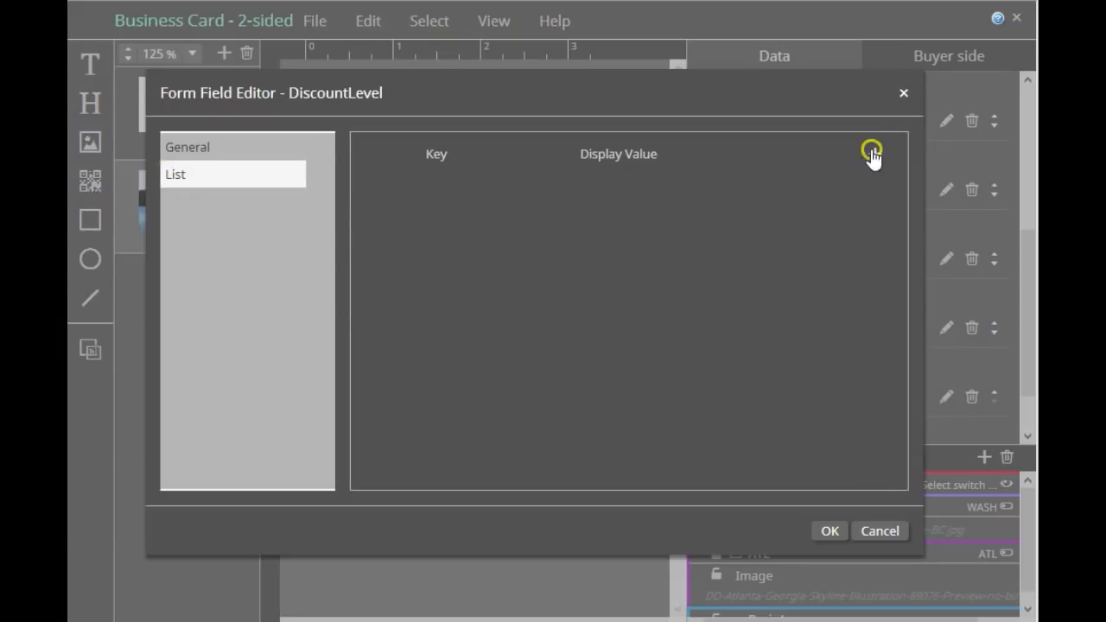
{"action": "left_click", "coordinate": [479, 189]}
{"action": "type", "text": "1"}
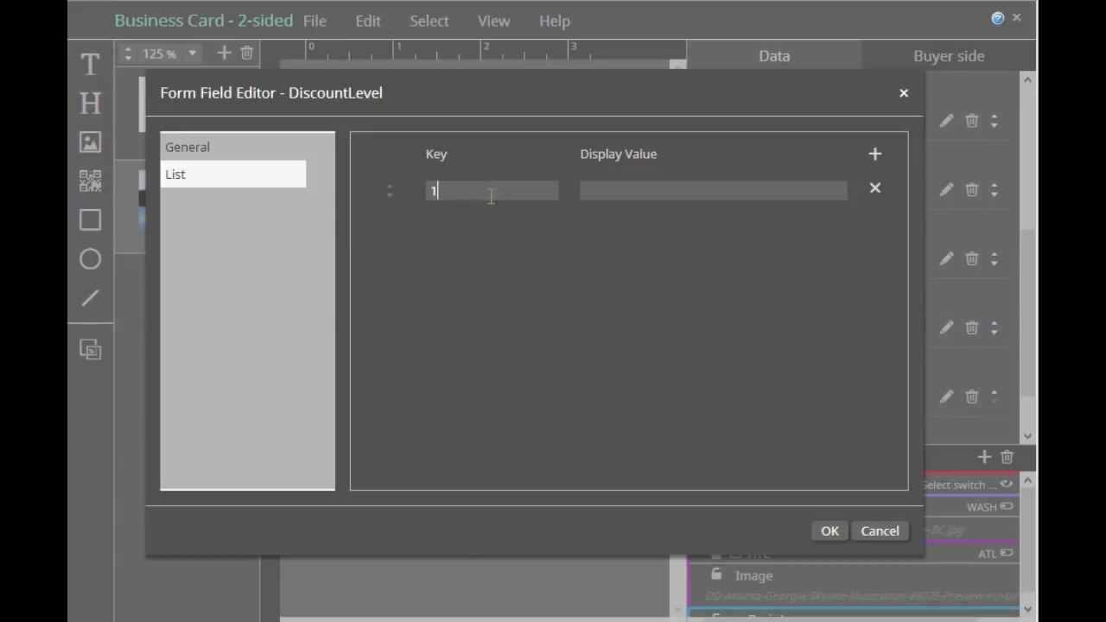
{"action": "type", "text": "0%"}
{"action": "key", "text": "Tab"}
- Add 25% and 50% entries to the DiscountLevel value list and save the form field
{"action": "left_click", "coordinate": [874, 153]}
{"action": "left_click", "coordinate": [453, 222]}
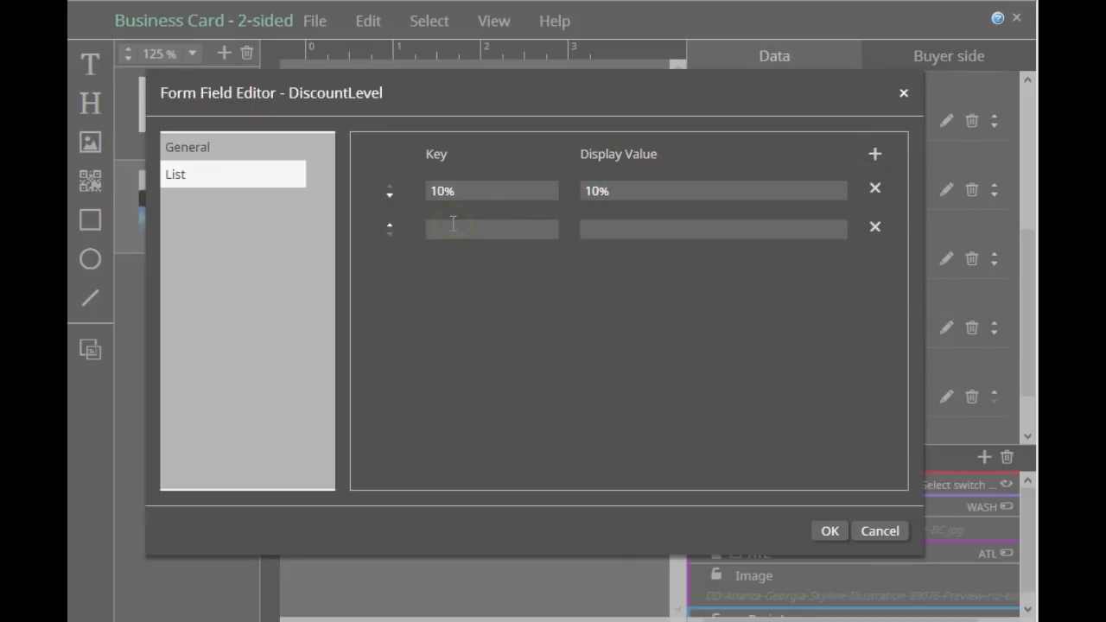
{"action": "type", "text": "25%"}
{"action": "key", "text": "Tab"}
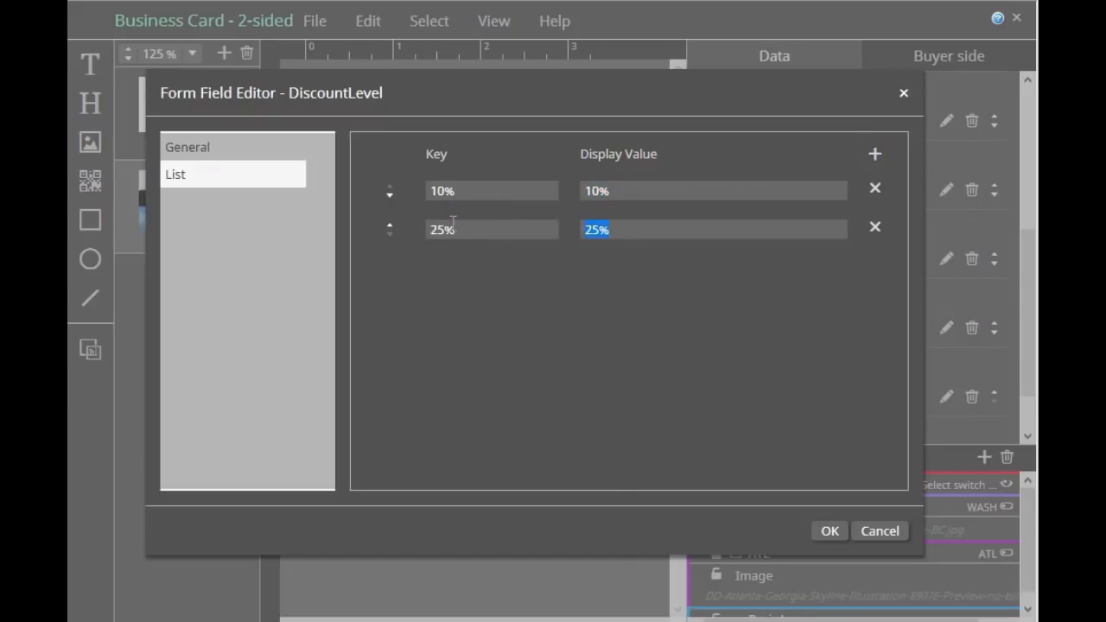
{"action": "left_click", "coordinate": [872, 152]}
{"action": "left_click", "coordinate": [456, 265]}
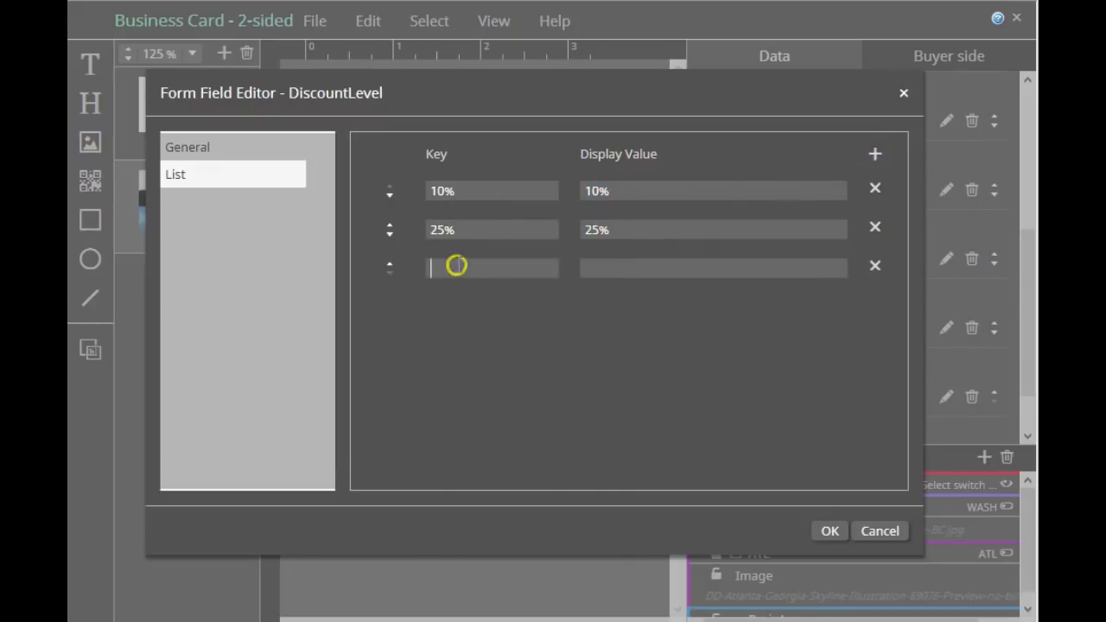
{"action": "type", "text": "50%"}
{"action": "key", "text": "Tab"}
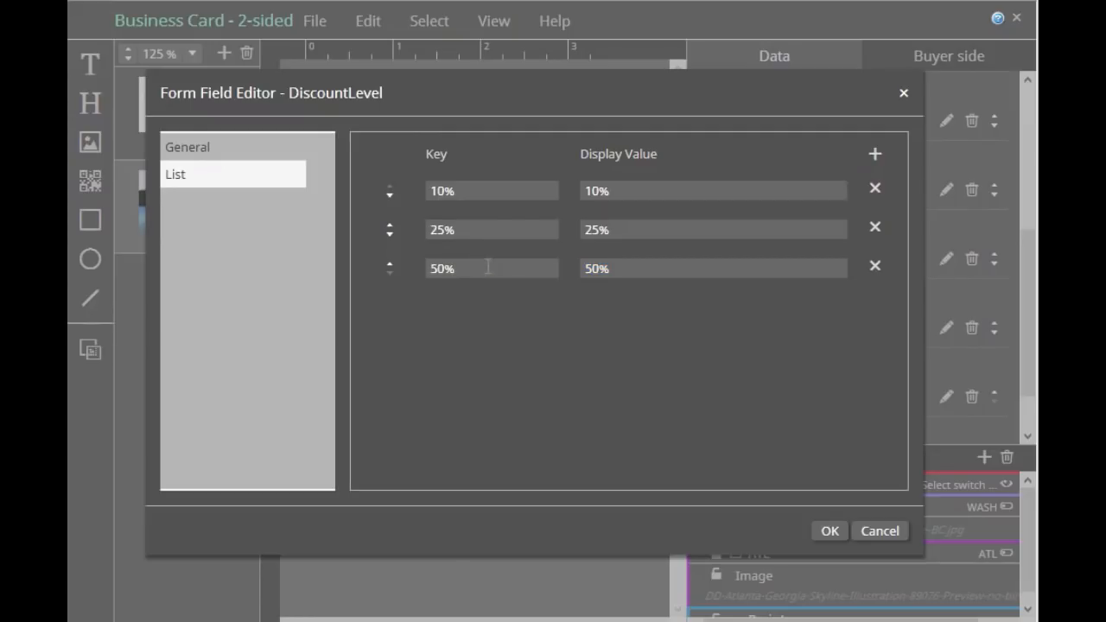
{"action": "left_click", "coordinate": [826, 532]}
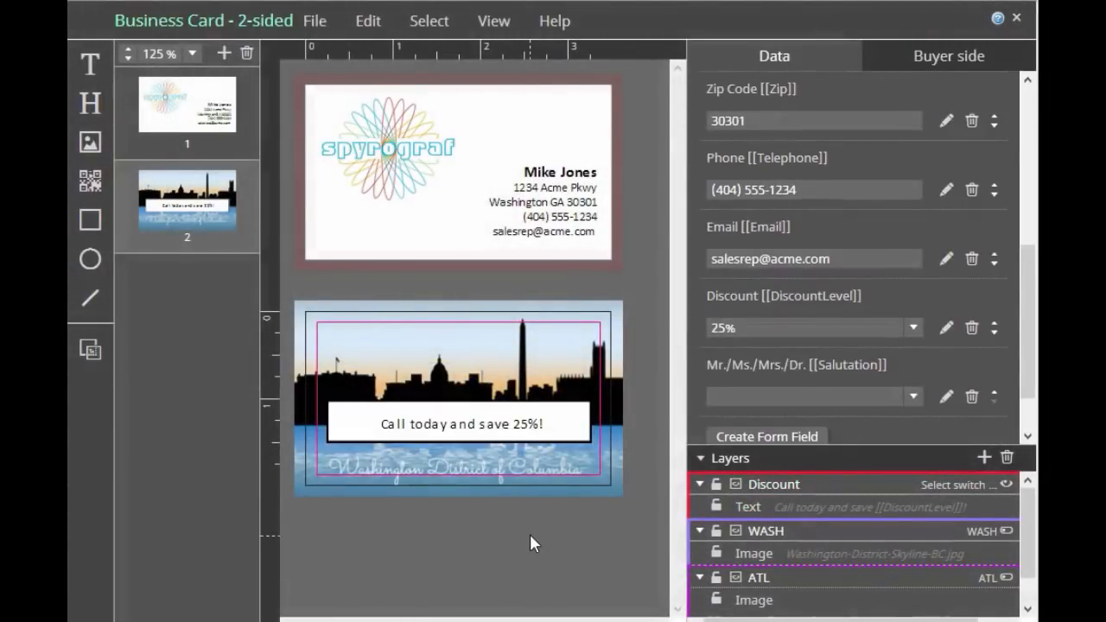
- Switch to the Buyer side view and test the Discount field with 10%, 50% and 25%
{"action": "left_click", "coordinate": [501, 24]}
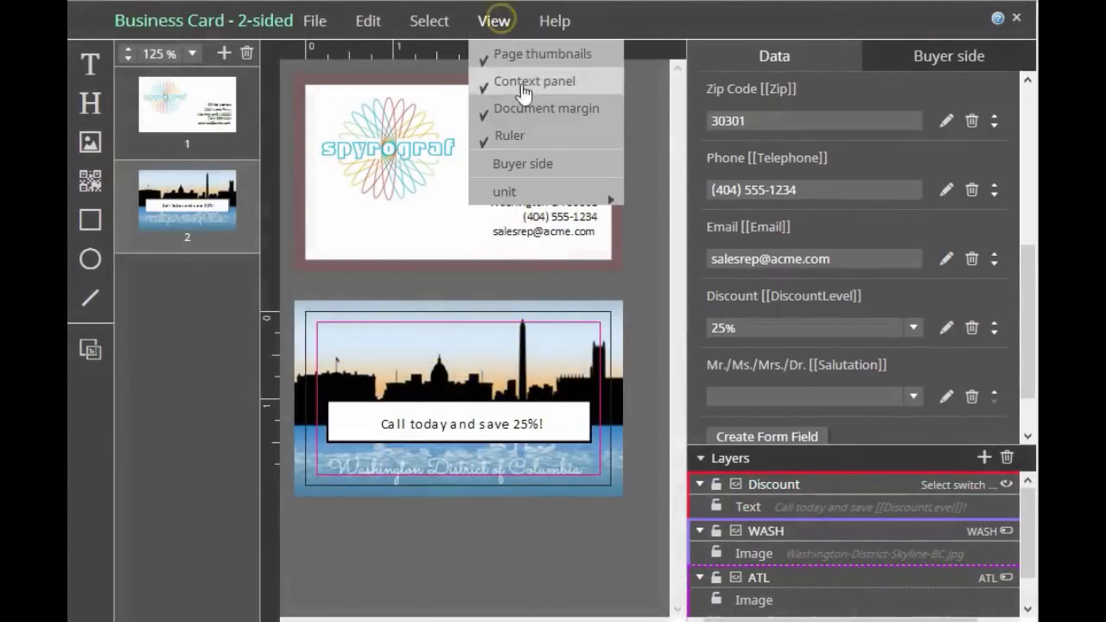
{"action": "left_click", "coordinate": [540, 162]}
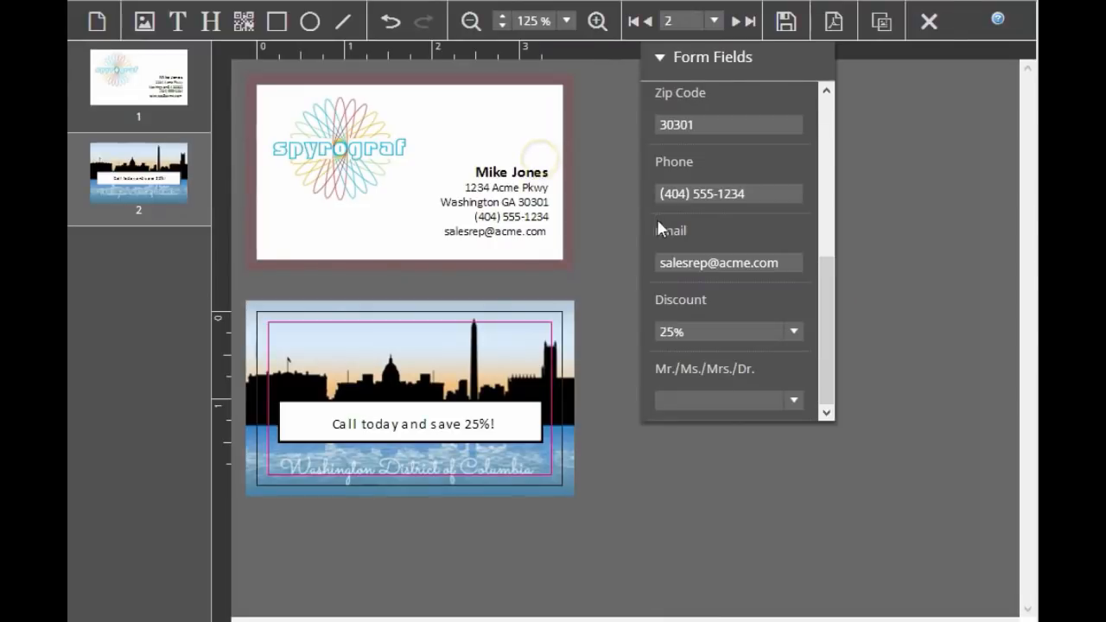
{"action": "left_click", "coordinate": [794, 331]}
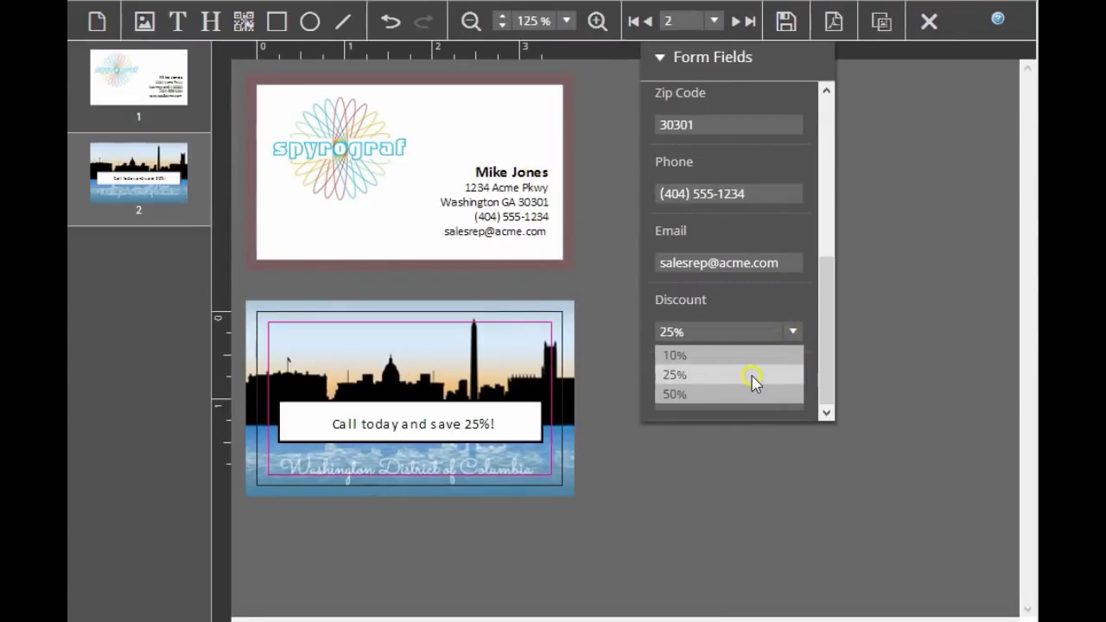
{"action": "left_click", "coordinate": [677, 355]}
{"action": "left_click", "coordinate": [791, 331]}
{"action": "left_click", "coordinate": [694, 395]}
{"action": "left_click", "coordinate": [792, 330]}
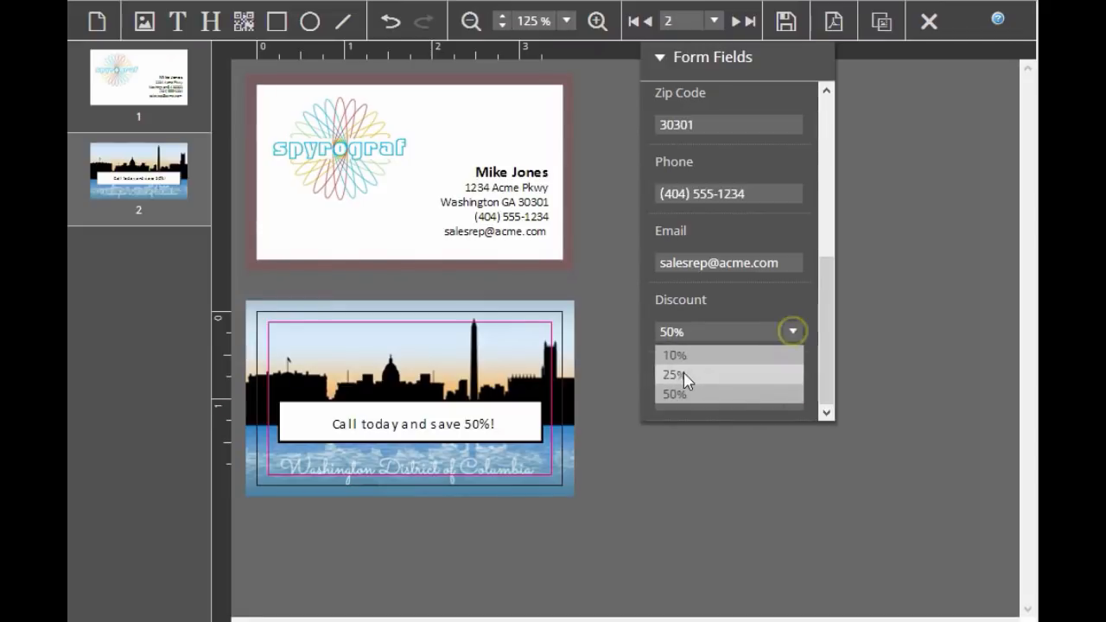
{"action": "left_click", "coordinate": [686, 374]}
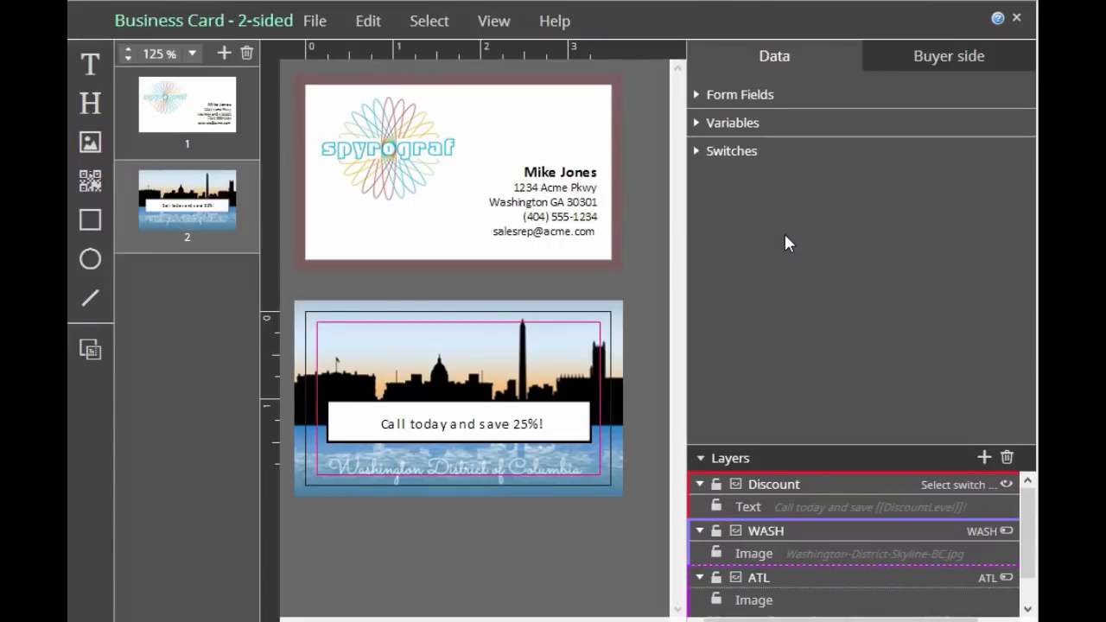
- Review the list values of the Salutation form field in its editor and close it
{"action": "left_click", "coordinate": [698, 95]}
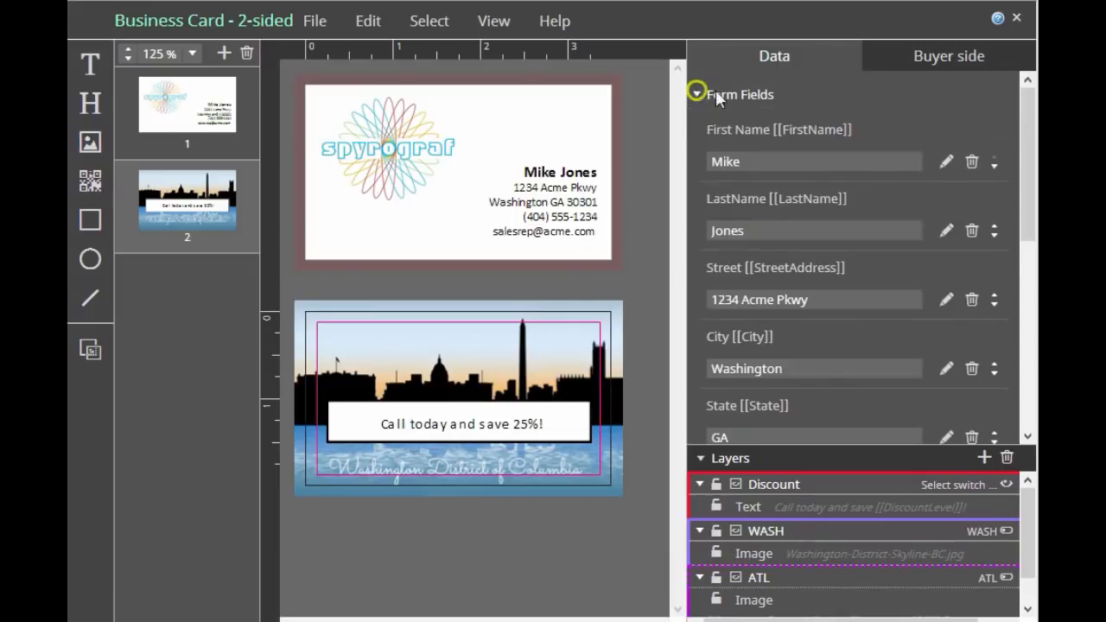
{"action": "scroll", "coordinate": [1026, 143], "scroll_direction": "down", "scroll_amount": 5}
{"action": "scroll", "coordinate": [862, 254], "scroll_direction": "down", "scroll_amount": 1}
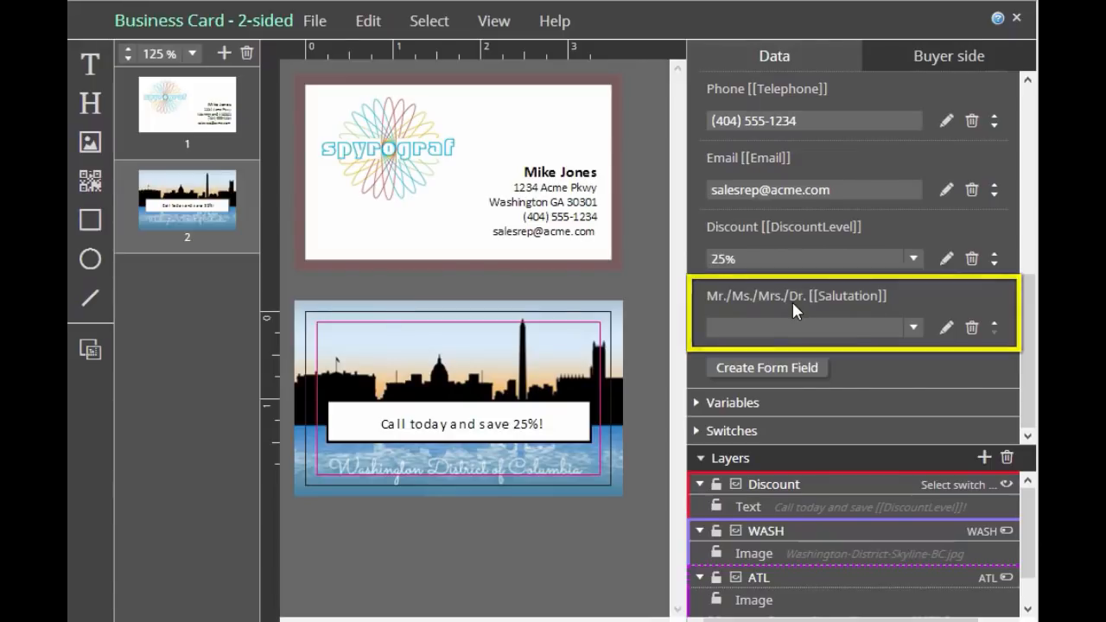
{"action": "left_click", "coordinate": [945, 327]}
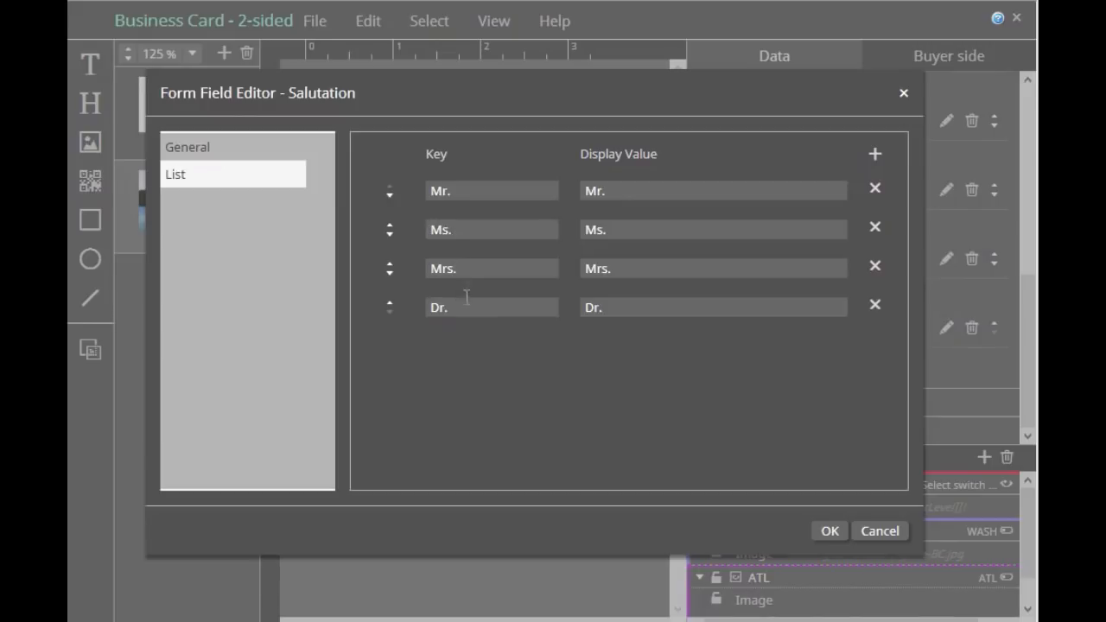
{"action": "left_click", "coordinate": [828, 531]}
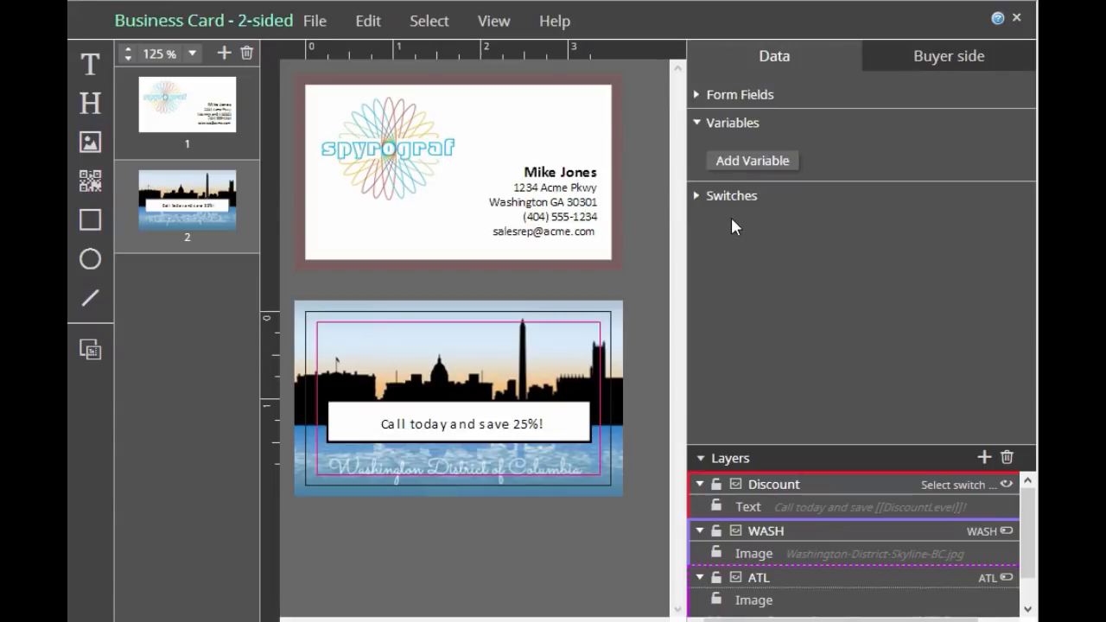
- Add a variable and give it an IF condition testing whether Salutation equals an empty value
{"action": "left_click", "coordinate": [737, 167]}
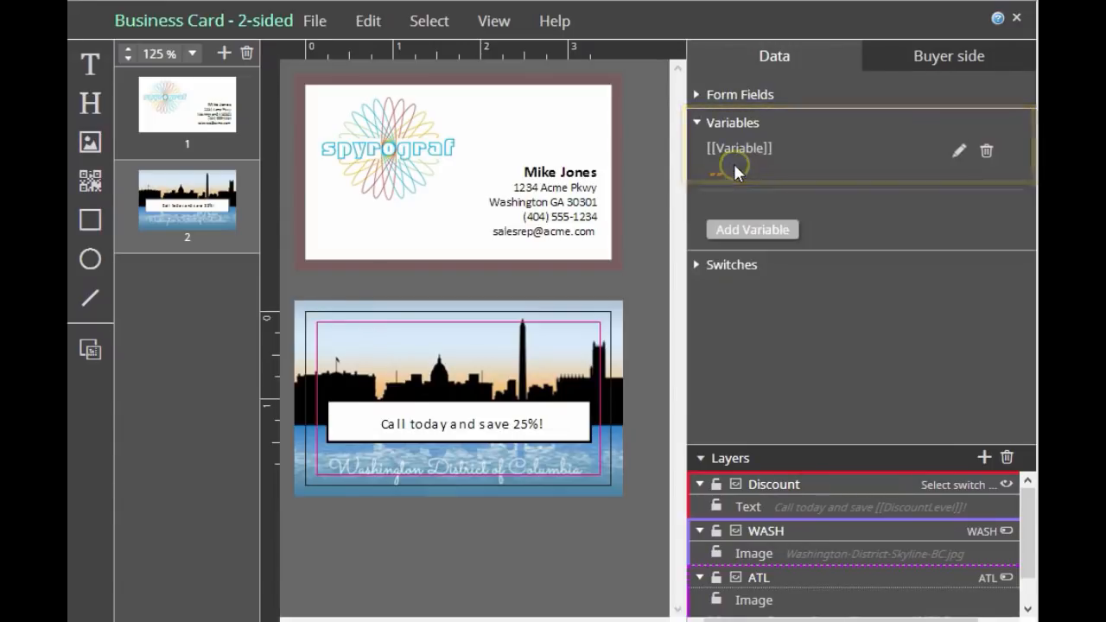
{"action": "left_click", "coordinate": [957, 153]}
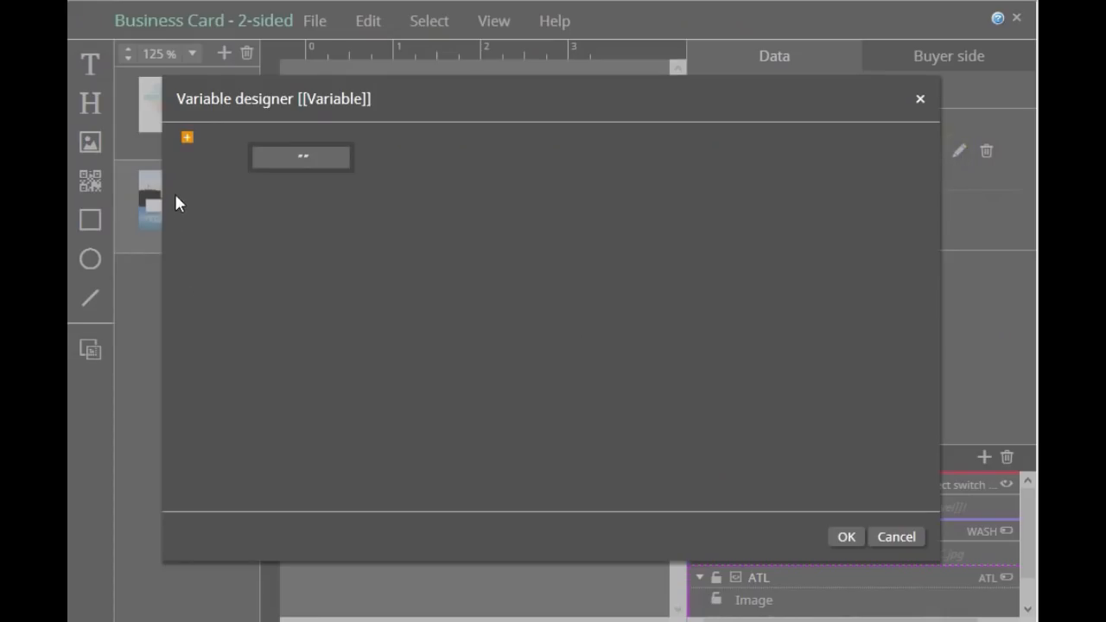
{"action": "left_click", "coordinate": [187, 139]}
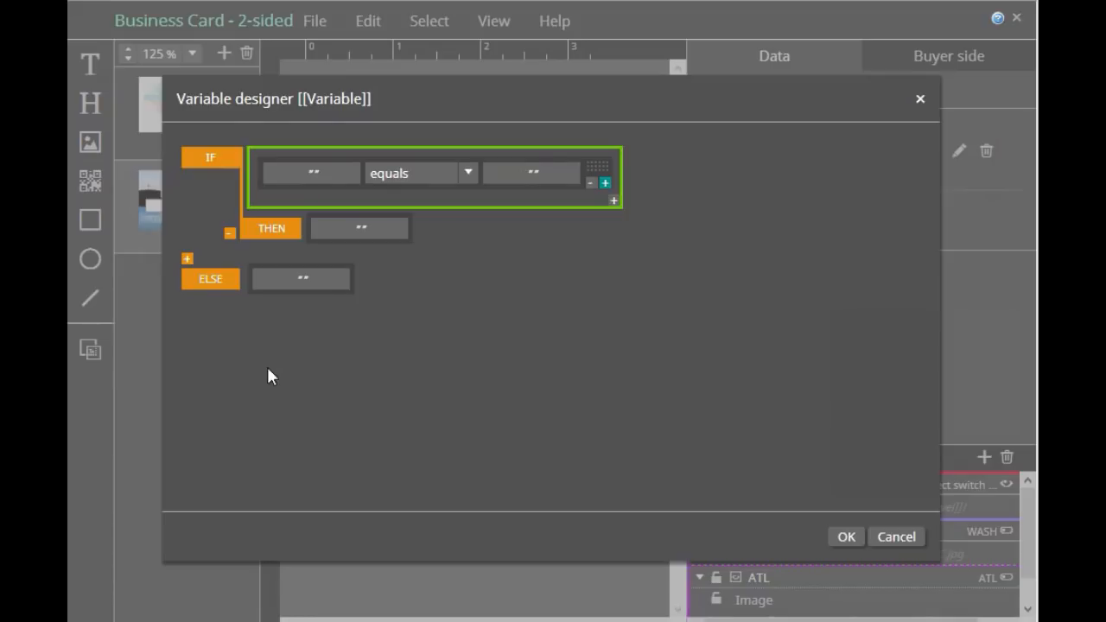
{"action": "left_click", "coordinate": [333, 172]}
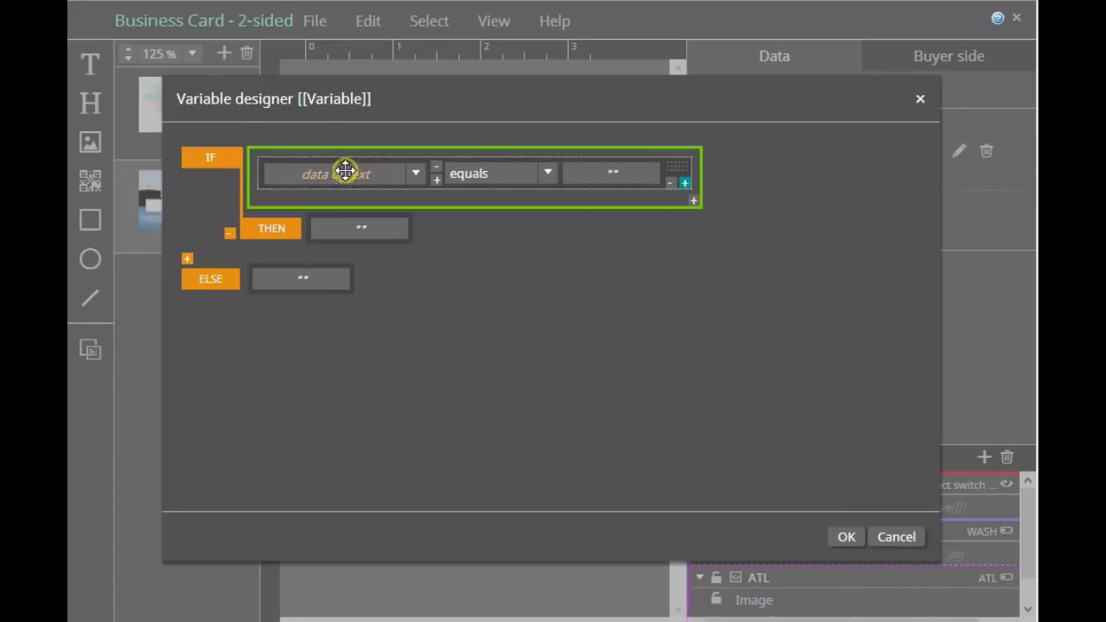
{"action": "left_click", "coordinate": [415, 174]}
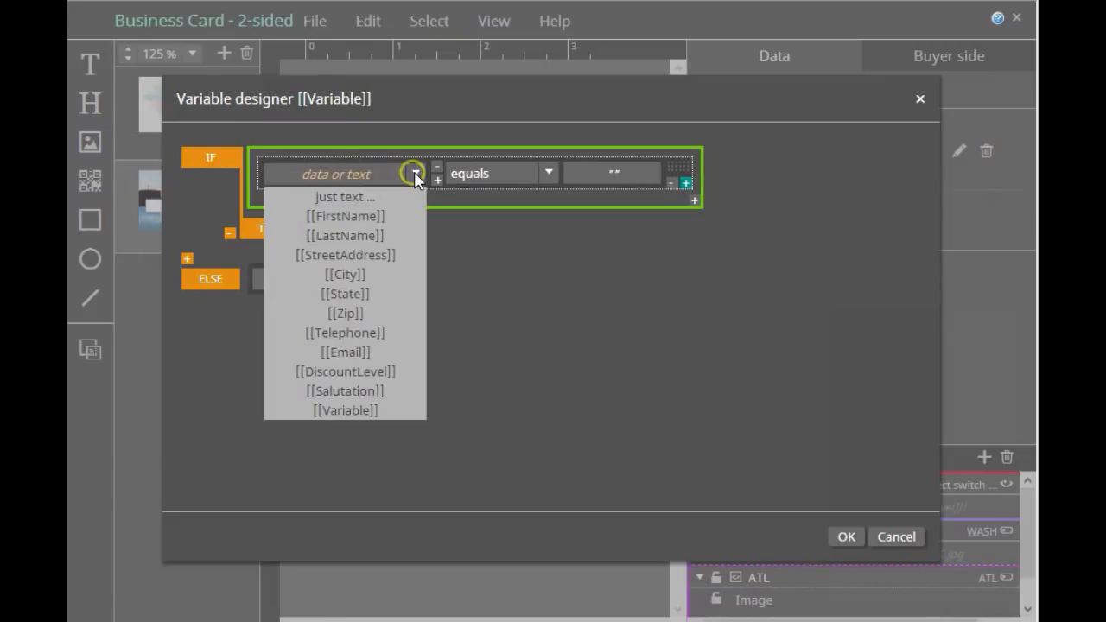
{"action": "left_click", "coordinate": [376, 394]}
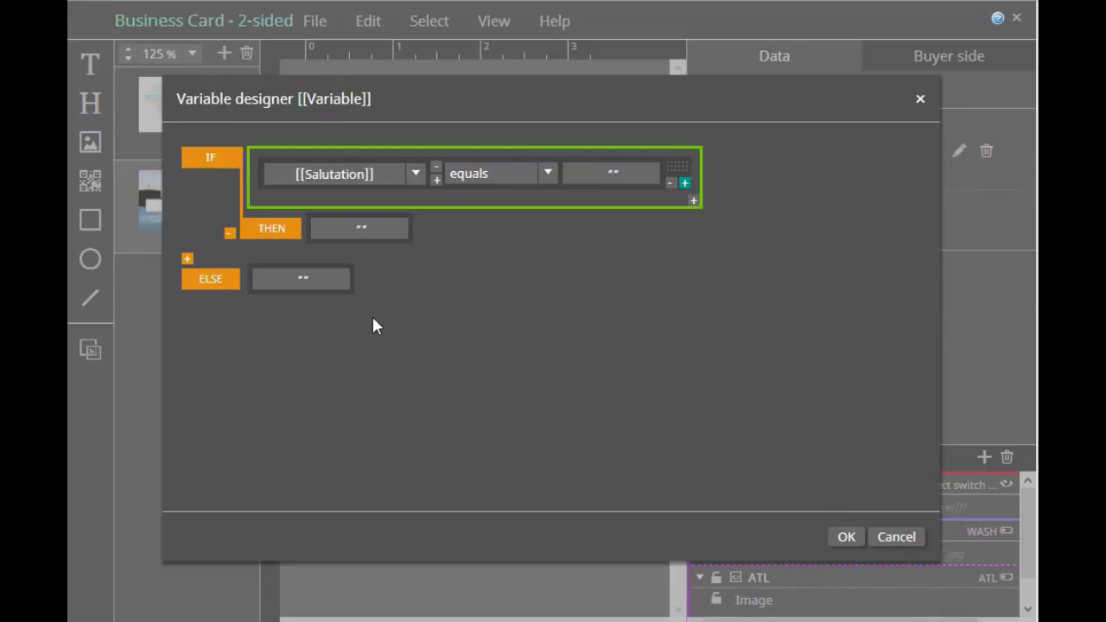
- Build the variable's THEN result from the FirstName field followed by the LastName field
{"action": "left_click", "coordinate": [369, 229]}
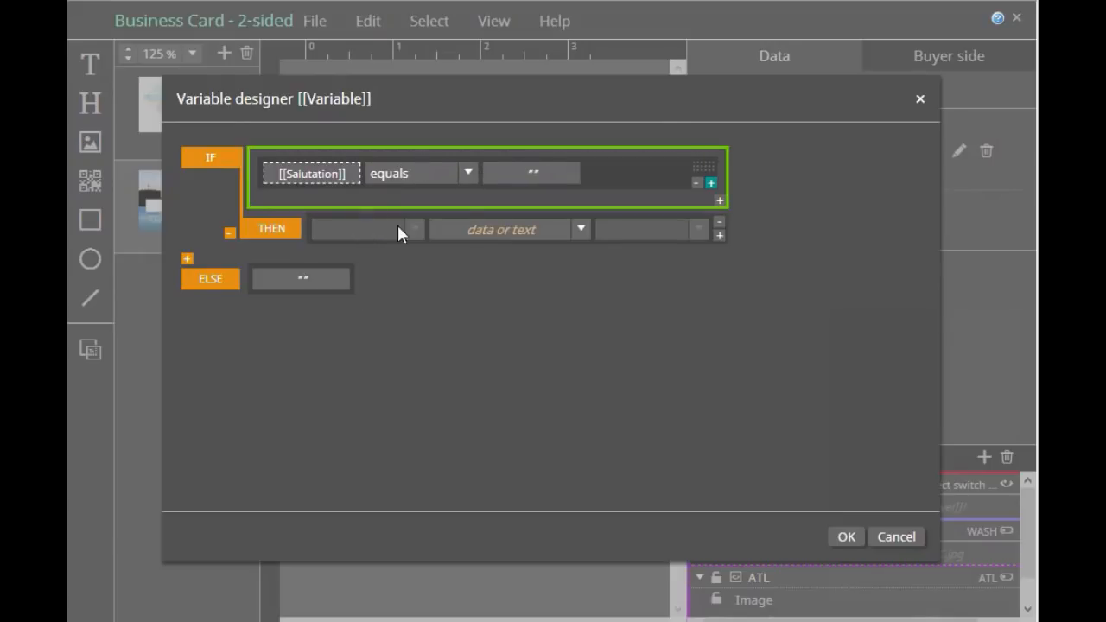
{"action": "left_click", "coordinate": [577, 230]}
{"action": "left_click", "coordinate": [526, 266]}
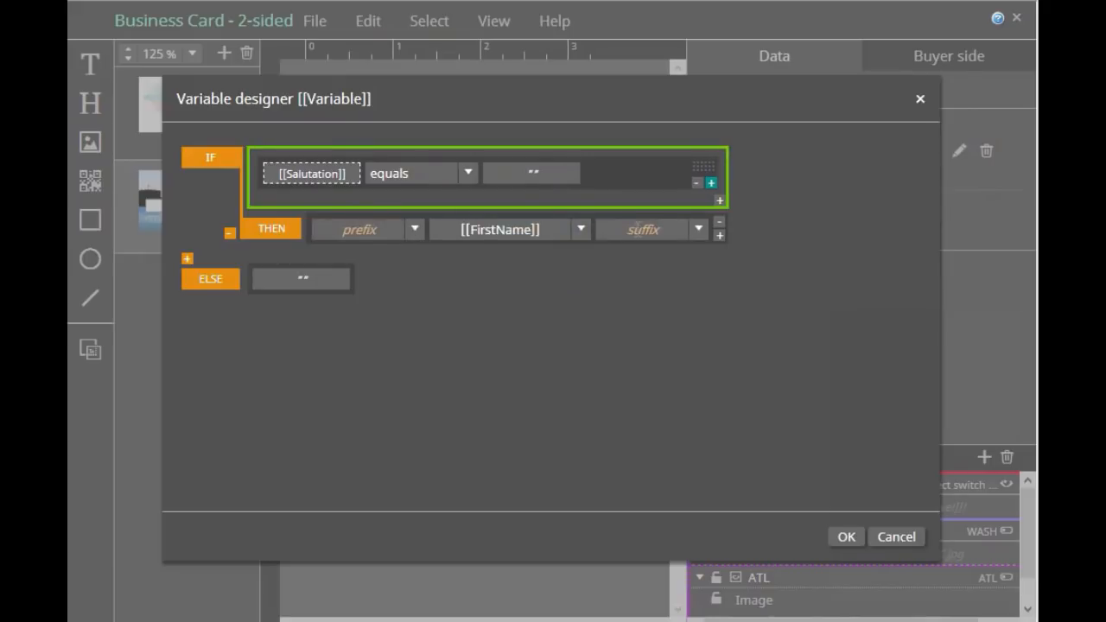
{"action": "left_click", "coordinate": [718, 235]}
{"action": "left_click", "coordinate": [815, 226]}
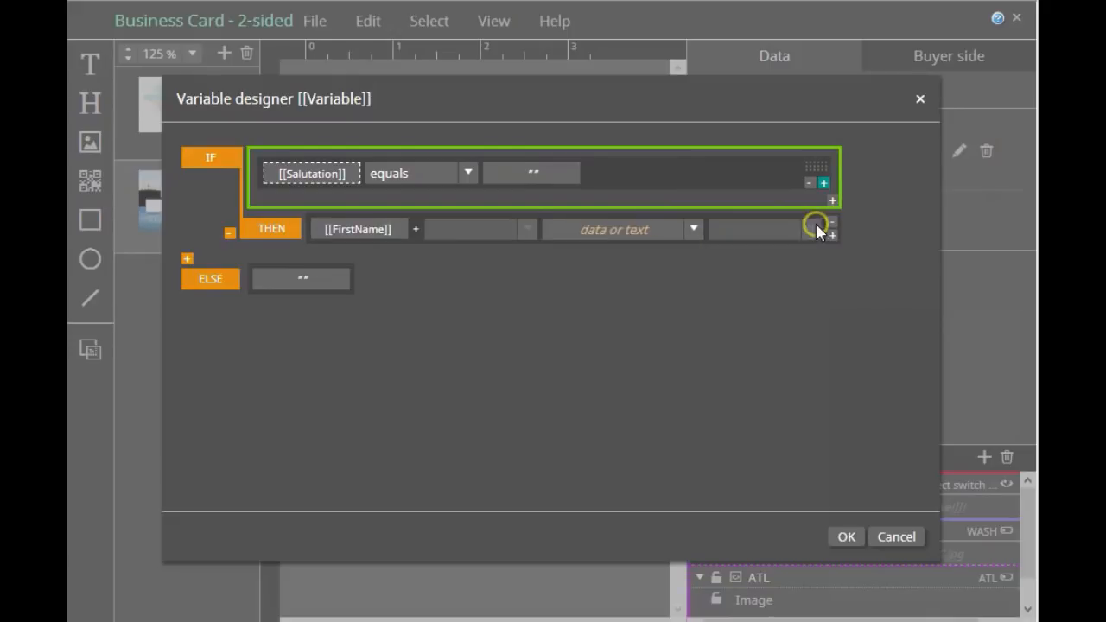
{"action": "left_click", "coordinate": [692, 231]}
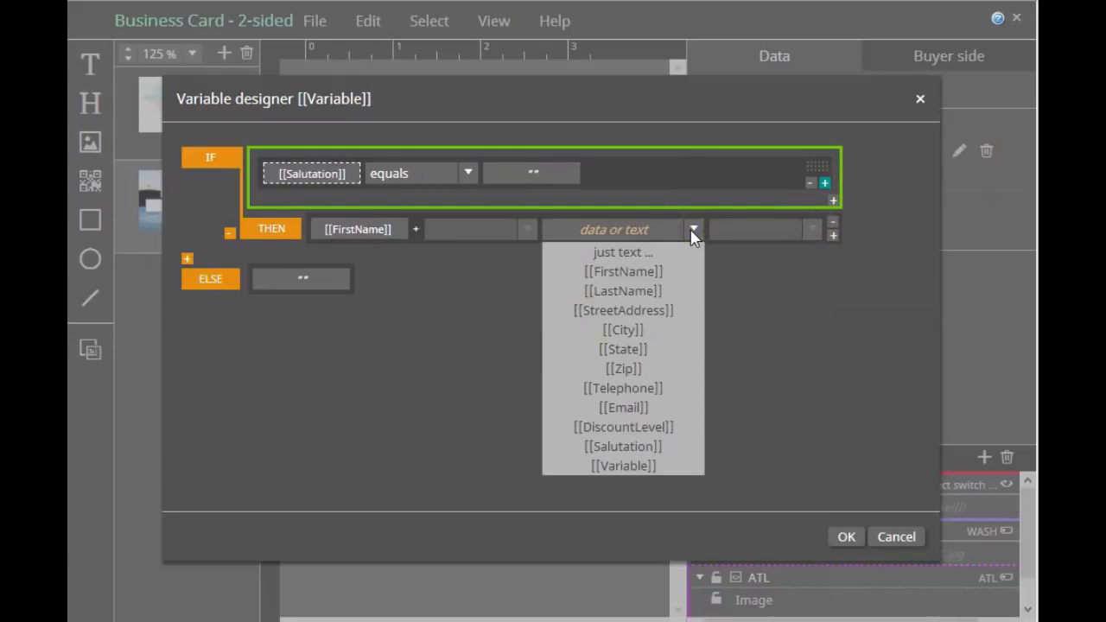
{"action": "left_click", "coordinate": [645, 291]}
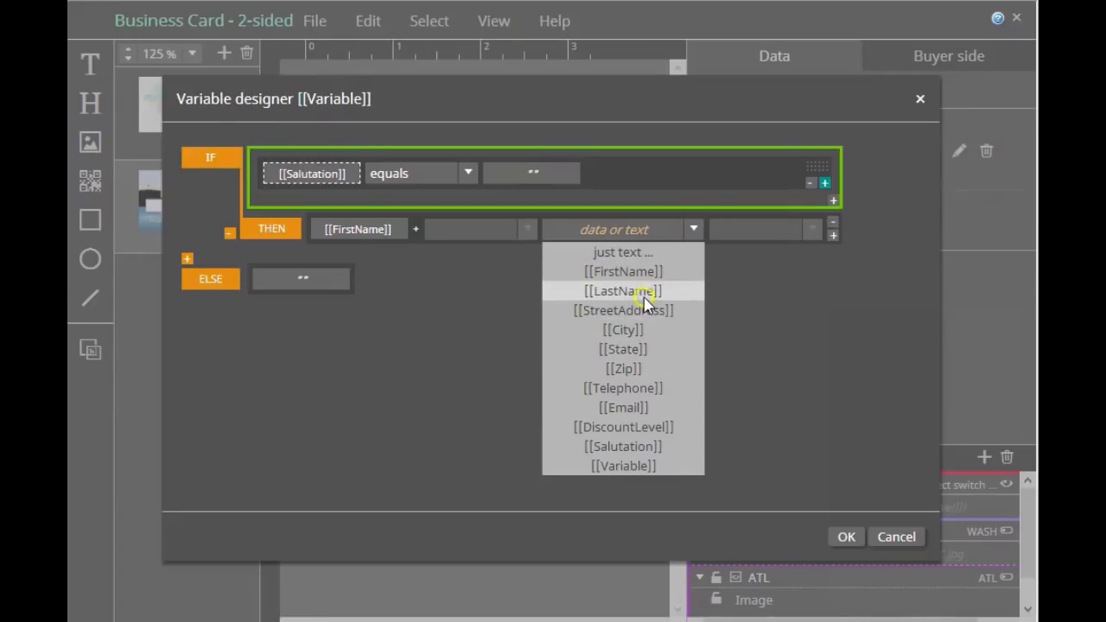
- Append the text "is awaiting your call!" after LastName in the variable's THEN result
{"action": "left_click", "coordinate": [832, 236]}
{"action": "left_click", "coordinate": [867, 228]}
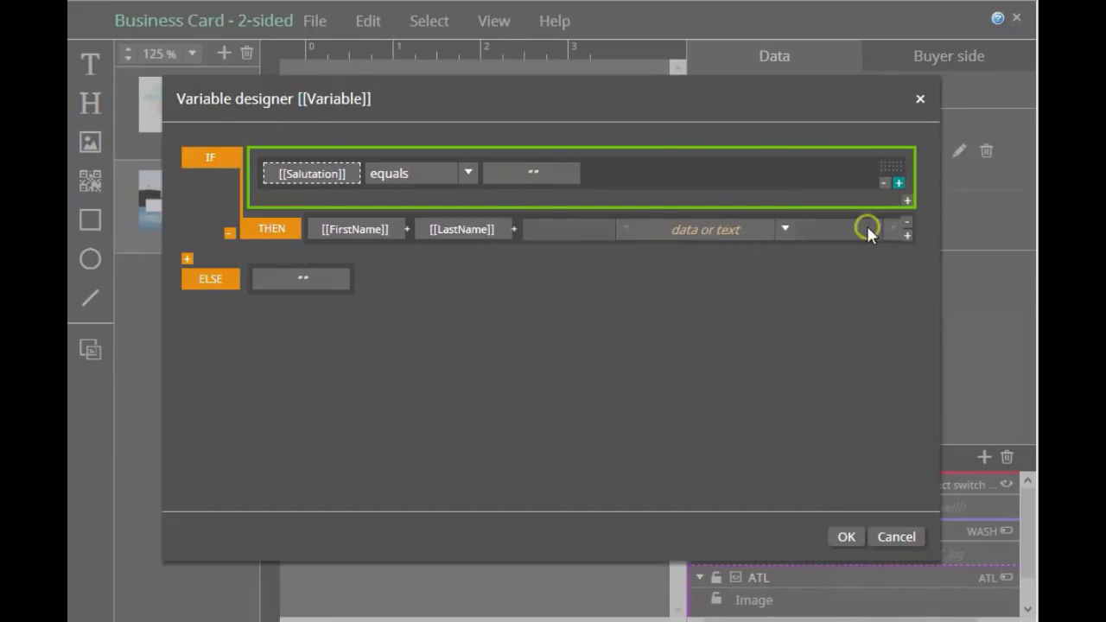
{"action": "left_click", "coordinate": [704, 229]}
{"action": "type", "text": "is awaiting your call!"}
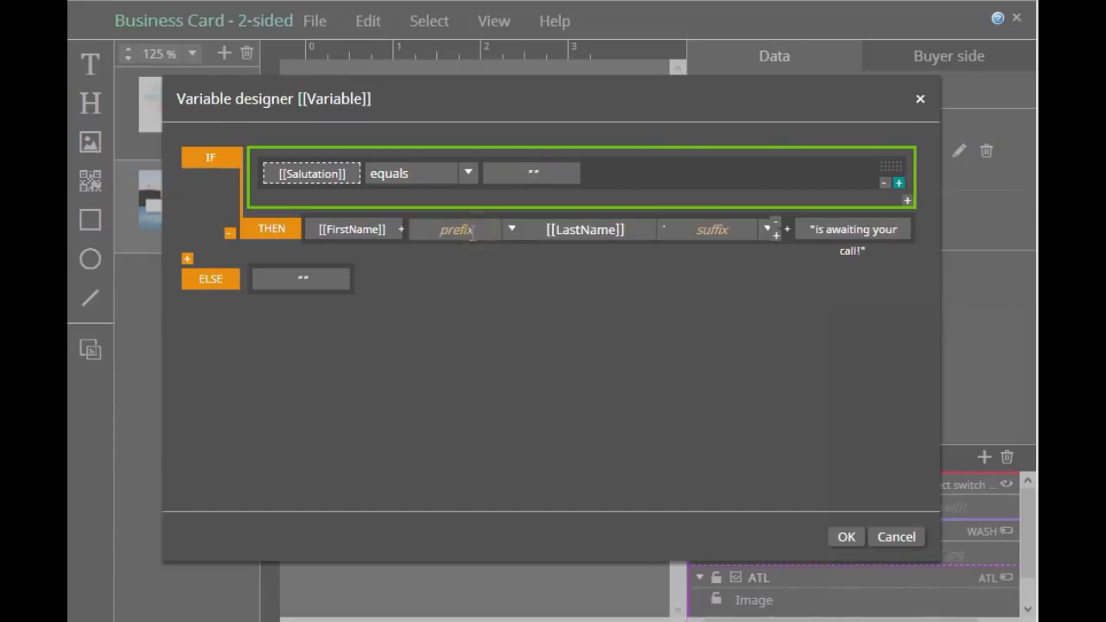
- Add a space before and after the LastName field in the variable's THEN result
{"action": "left_click", "coordinate": [511, 229]}
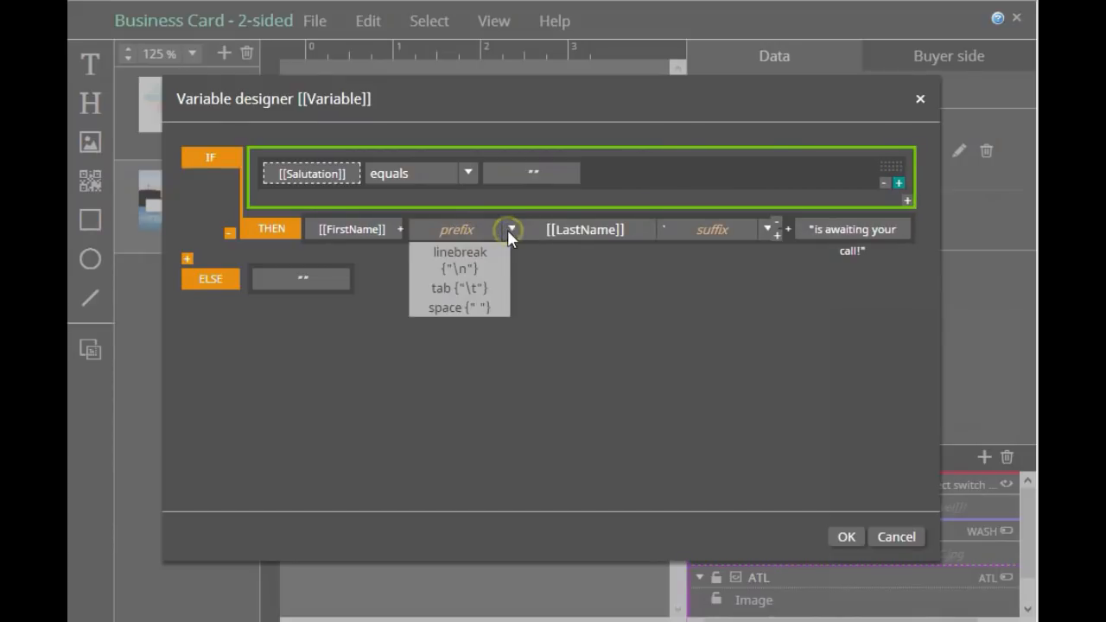
{"action": "left_click", "coordinate": [481, 308]}
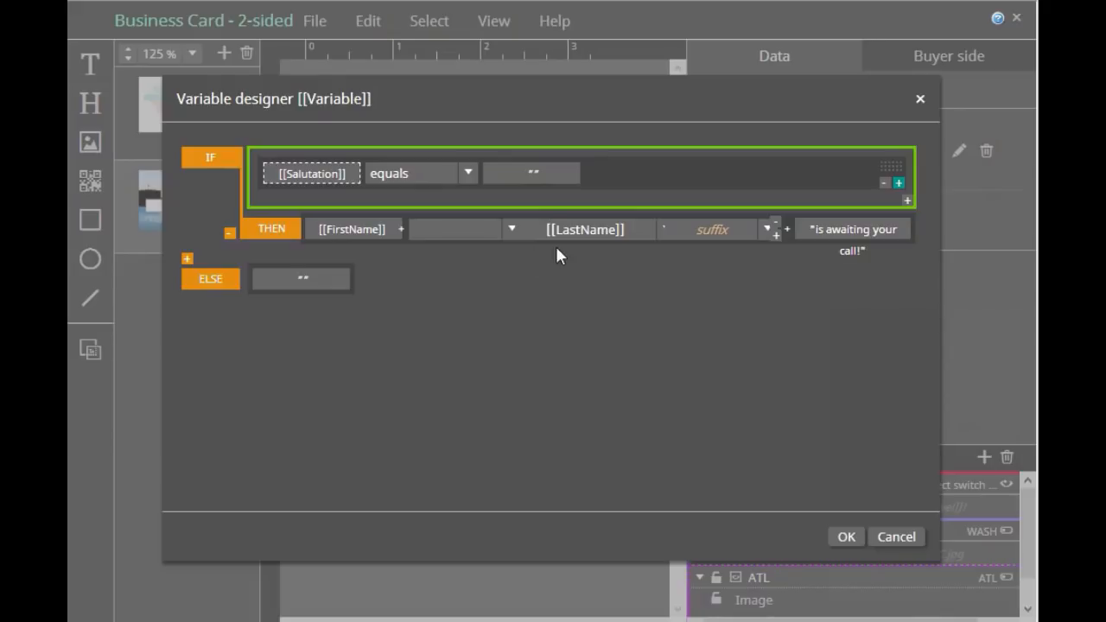
{"action": "left_click", "coordinate": [766, 230]}
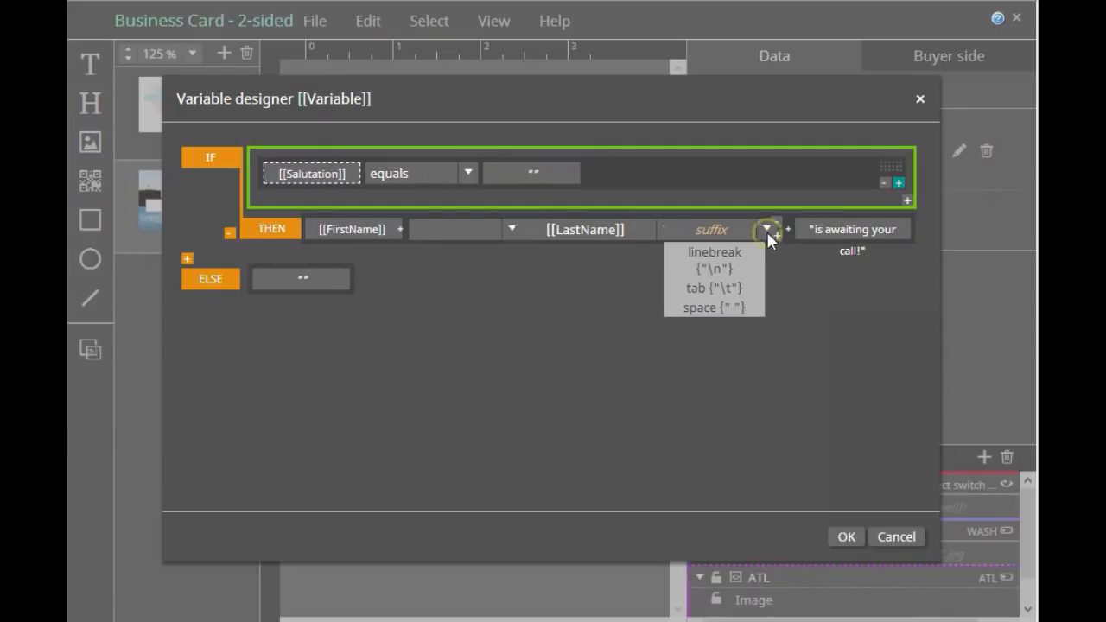
{"action": "left_click", "coordinate": [725, 309]}
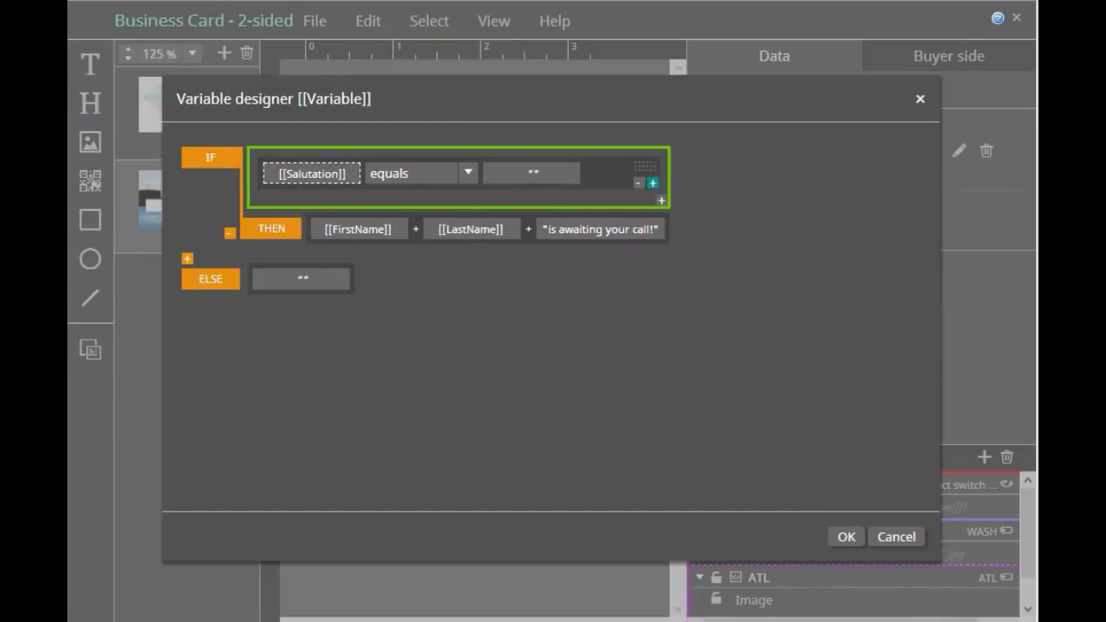
- Build the variable's ELSE result from the Salutation field followed by the LastName field
{"action": "left_click", "coordinate": [304, 278]}
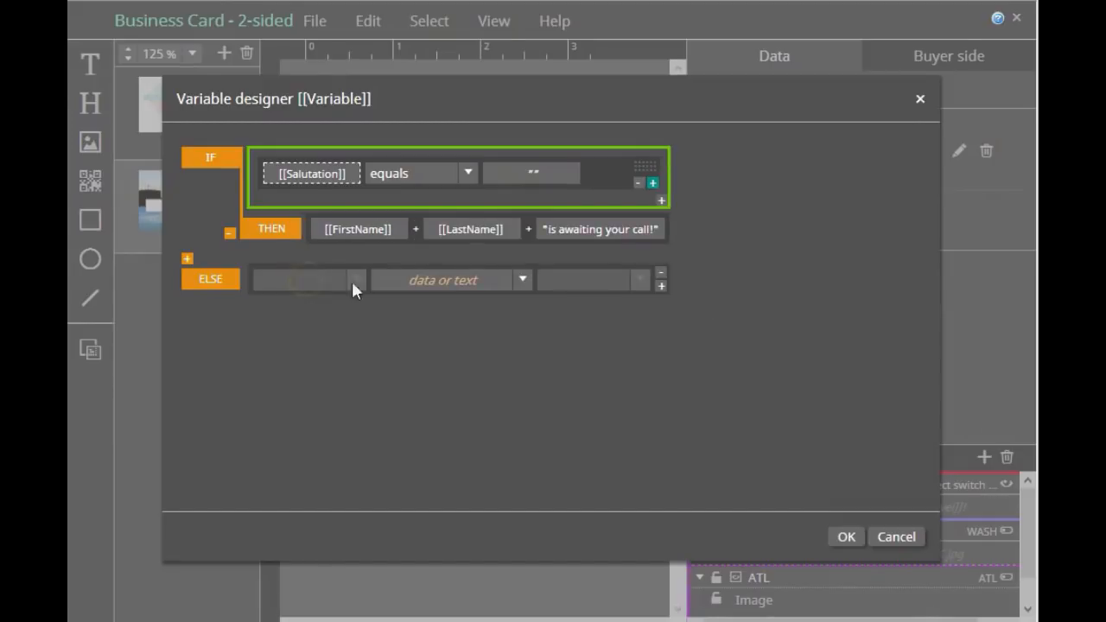
{"action": "left_click", "coordinate": [523, 277]}
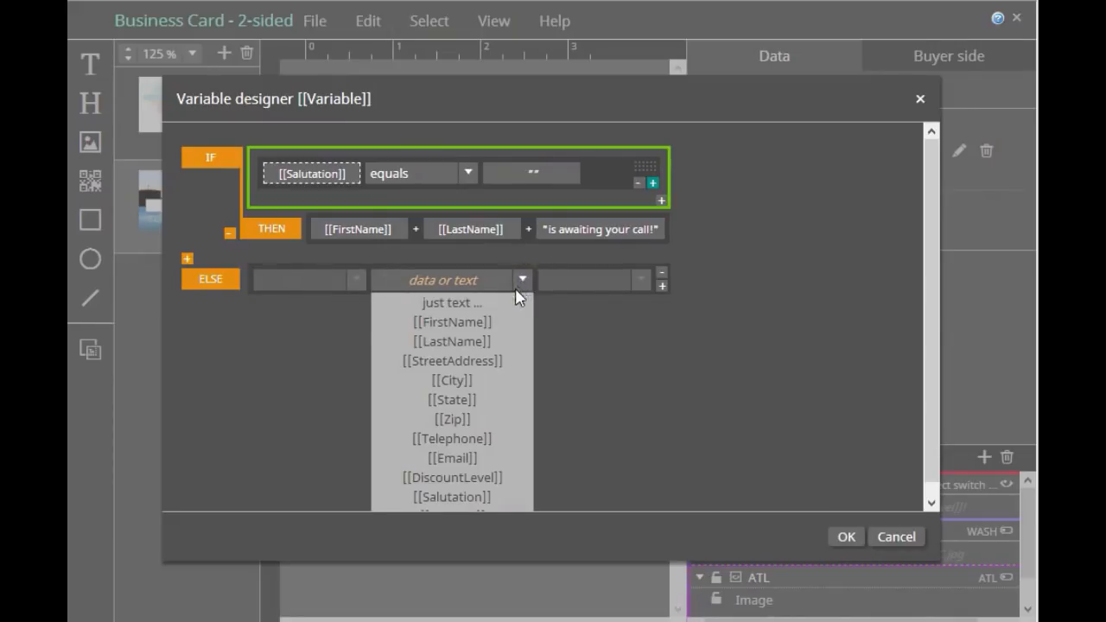
{"action": "left_click", "coordinate": [459, 496]}
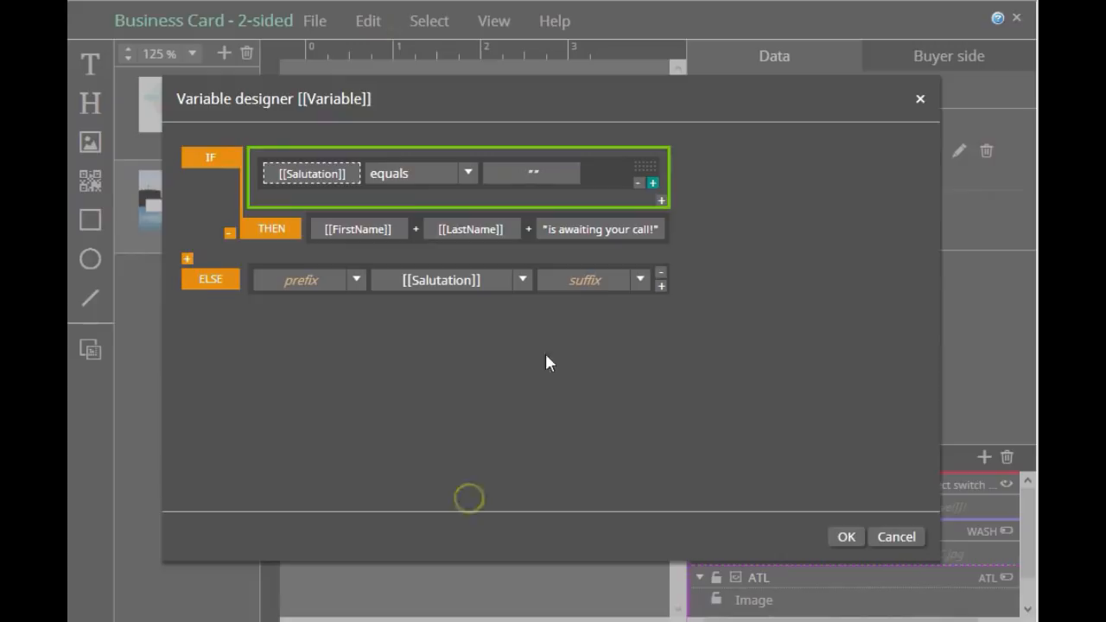
{"action": "left_click", "coordinate": [661, 285]}
{"action": "left_click", "coordinate": [717, 282]}
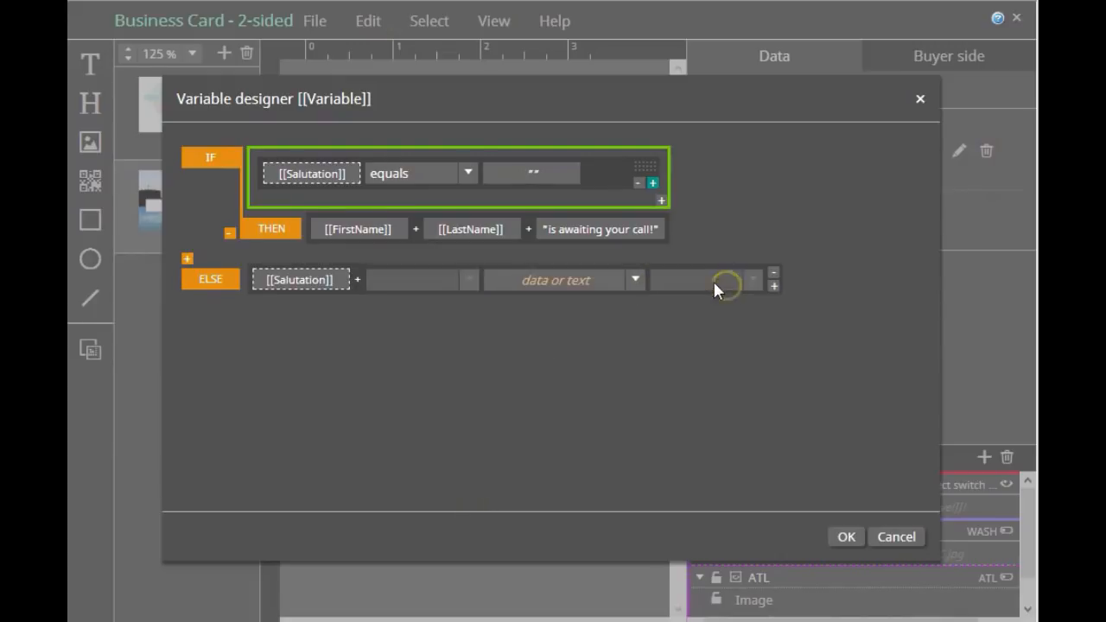
{"action": "left_click", "coordinate": [637, 278]}
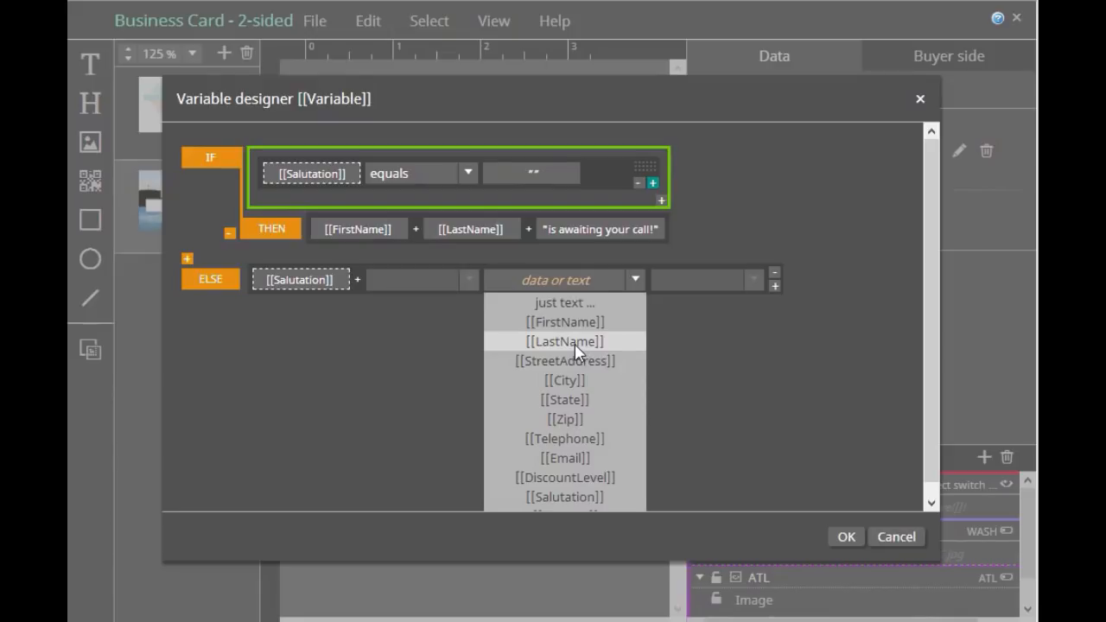
{"action": "left_click", "coordinate": [575, 350]}
- Append the text "is awaiting your call!" after LastName in the variable's ELSE result
{"action": "left_click", "coordinate": [773, 285]}
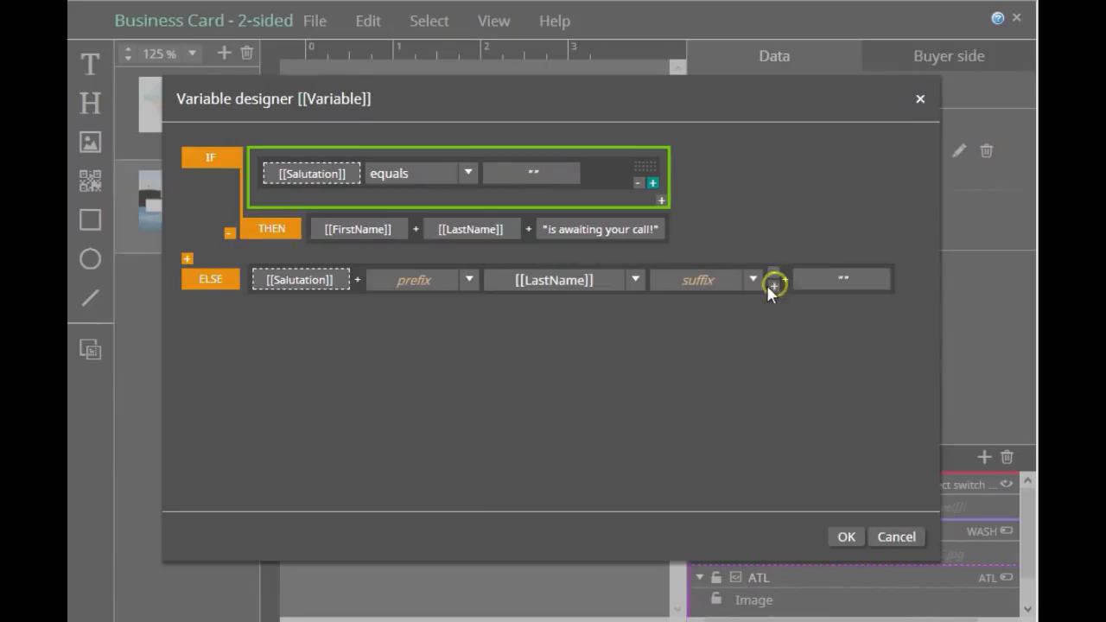
{"action": "left_click", "coordinate": [833, 276]}
{"action": "left_click", "coordinate": [670, 281]}
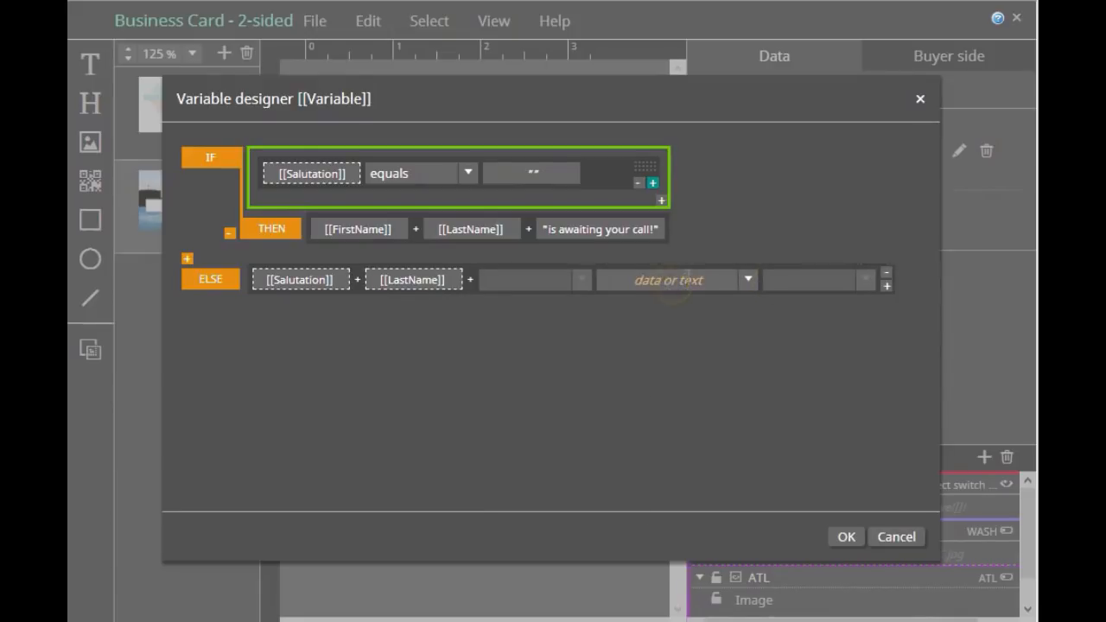
{"action": "type", "text": "is awaiting your call!"}
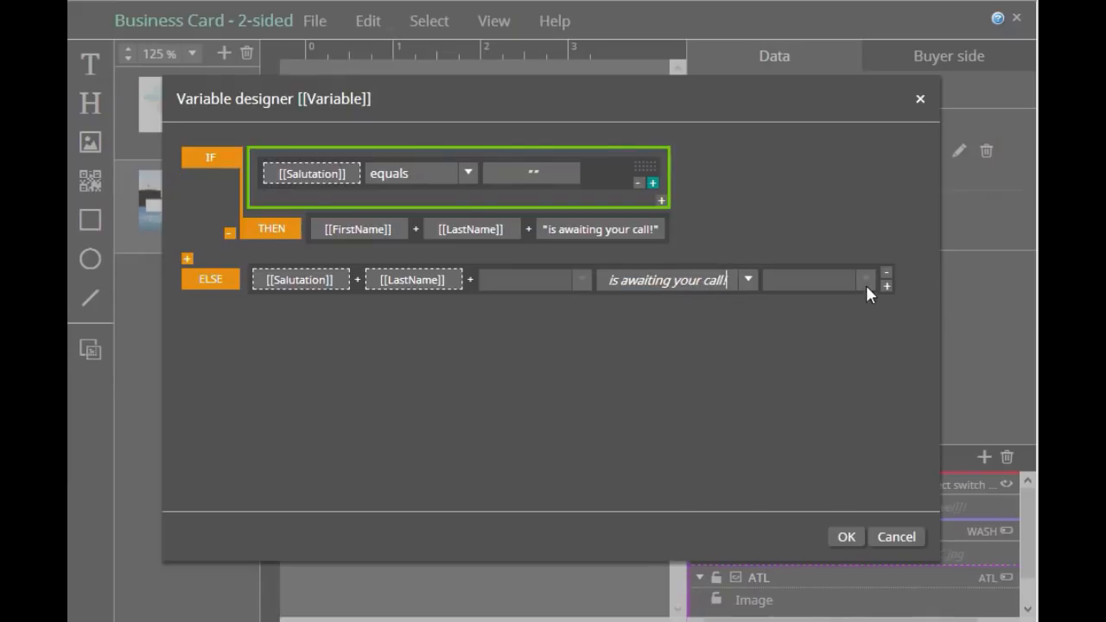
- Add a space before and after the LastName field in the variable's ELSE result
{"action": "left_click", "coordinate": [412, 279]}
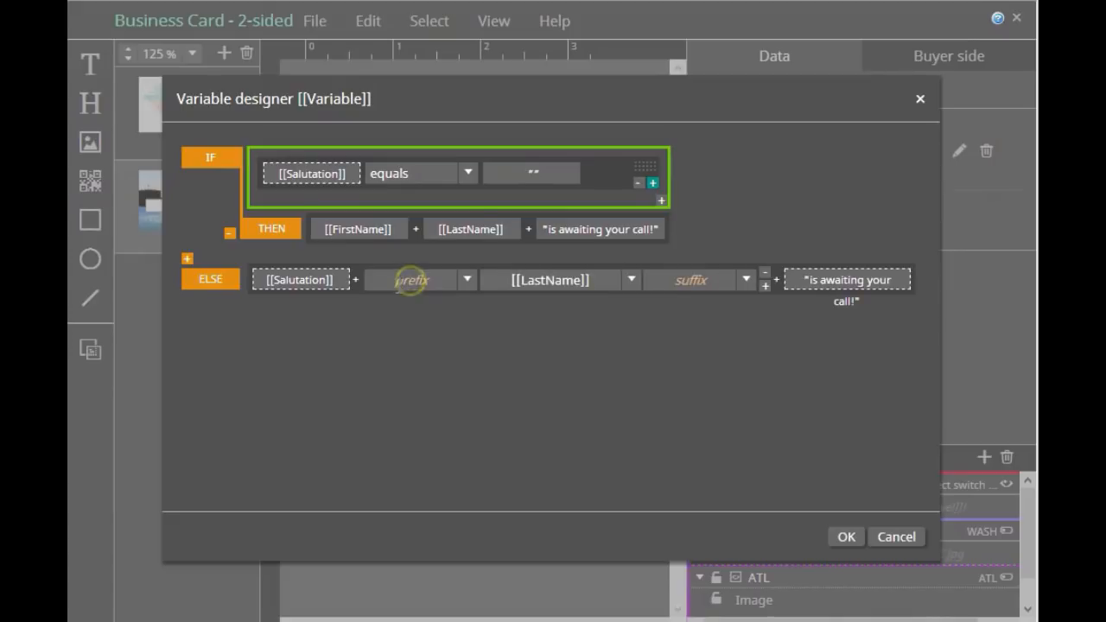
{"action": "left_click", "coordinate": [463, 280]}
{"action": "left_click", "coordinate": [429, 337]}
{"action": "left_click", "coordinate": [745, 279]}
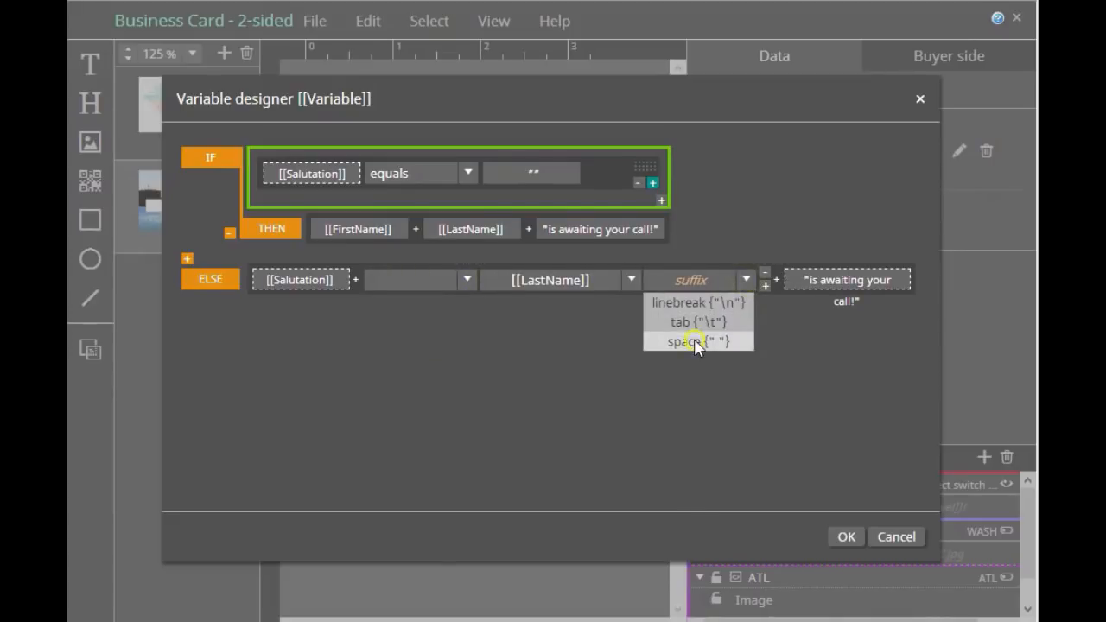
{"action": "left_click", "coordinate": [696, 342]}
{"action": "left_click", "coordinate": [717, 368]}
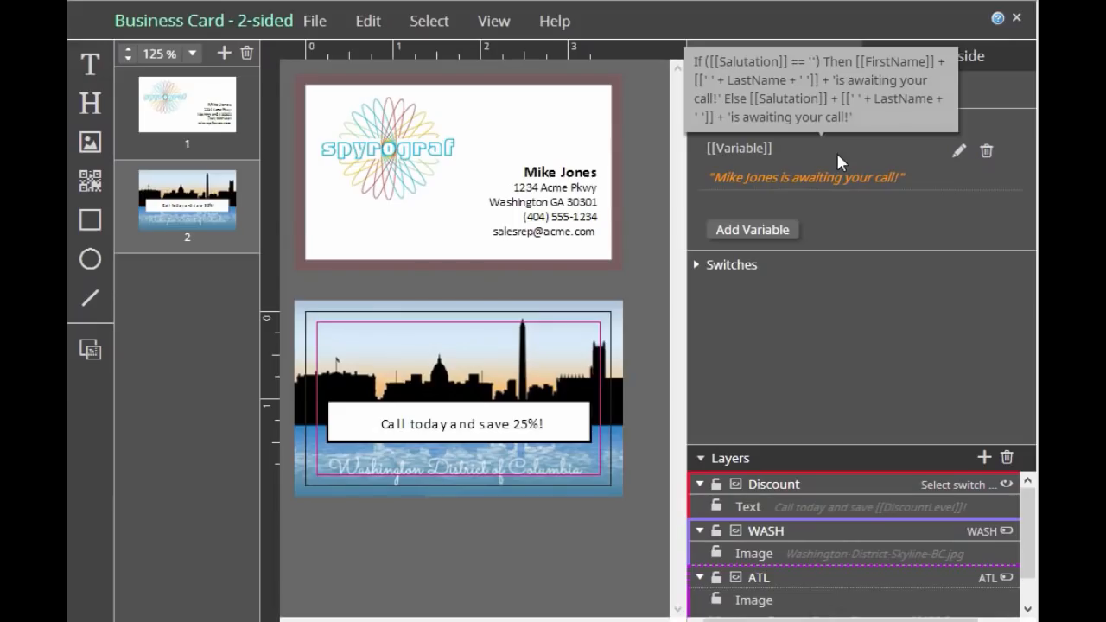
- Rename the new variable as Names
{"action": "double_click", "coordinate": [750, 150]}
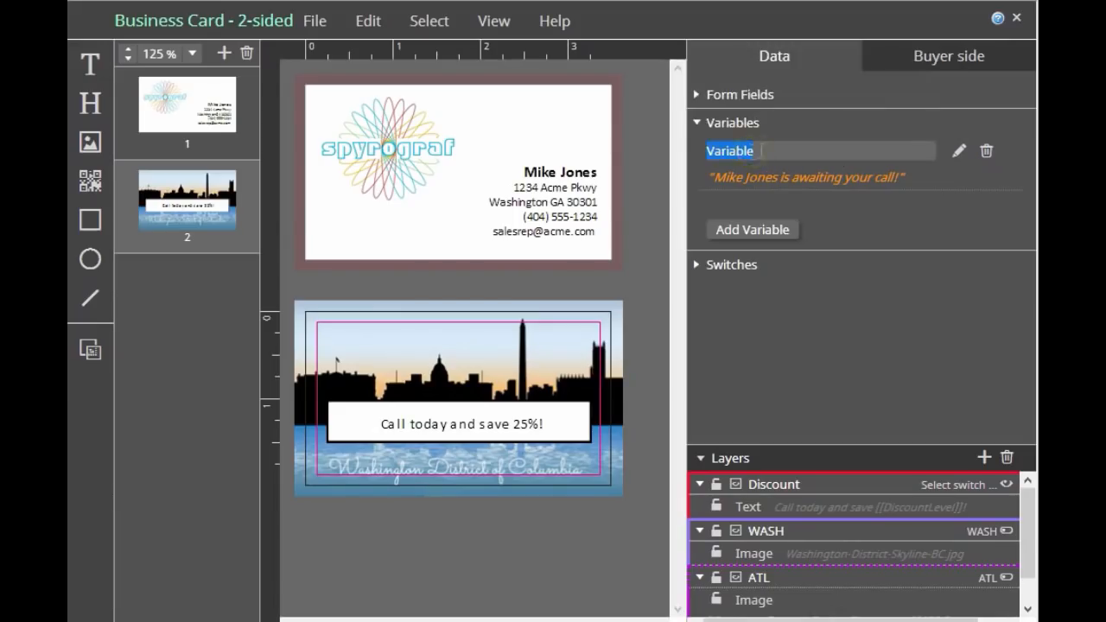
{"action": "type", "text": "Names"}
{"action": "left_click", "coordinate": [788, 213]}
- Insert the placeholder [[Names]] on its own line above the "Call today and save" text on the card's back
{"action": "left_click", "coordinate": [413, 479]}
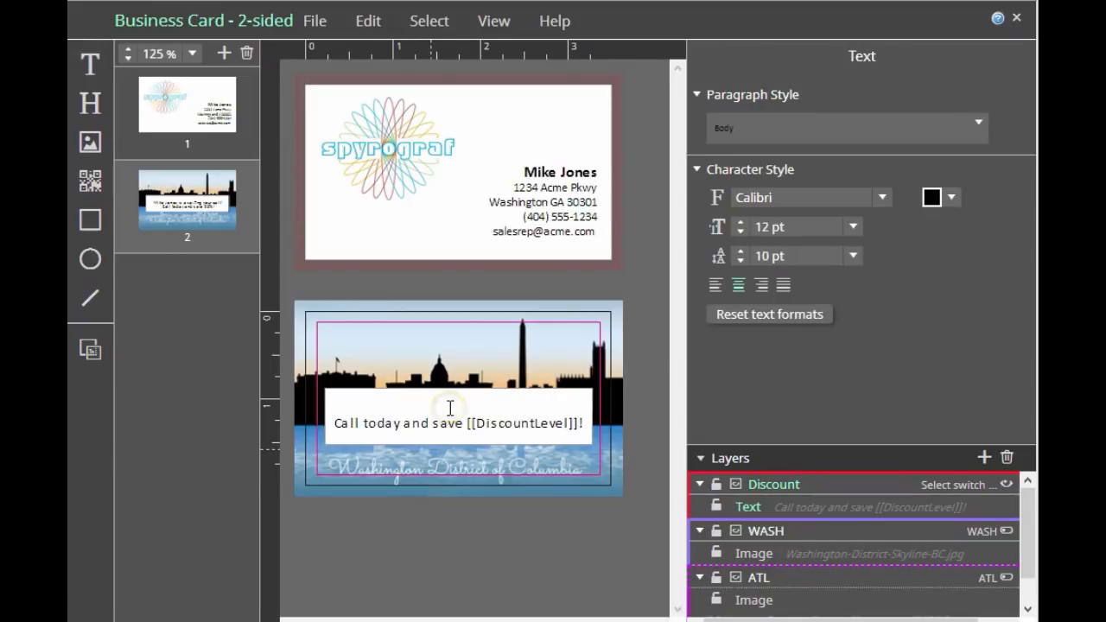
{"action": "type", "text": "[[Names"}
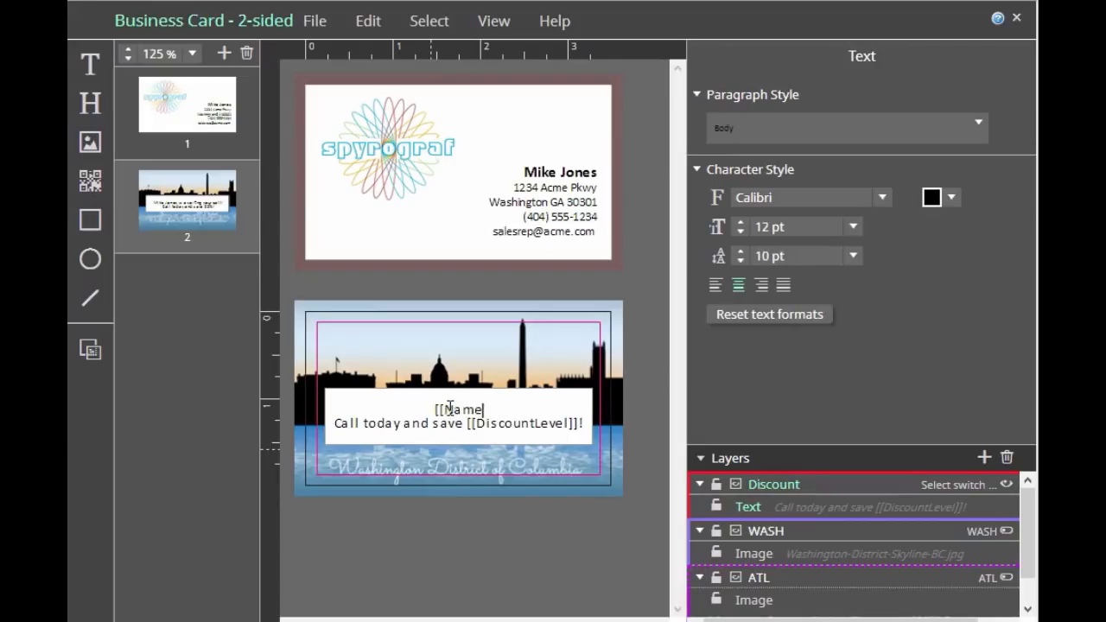
{"action": "type", "text": "]]"}
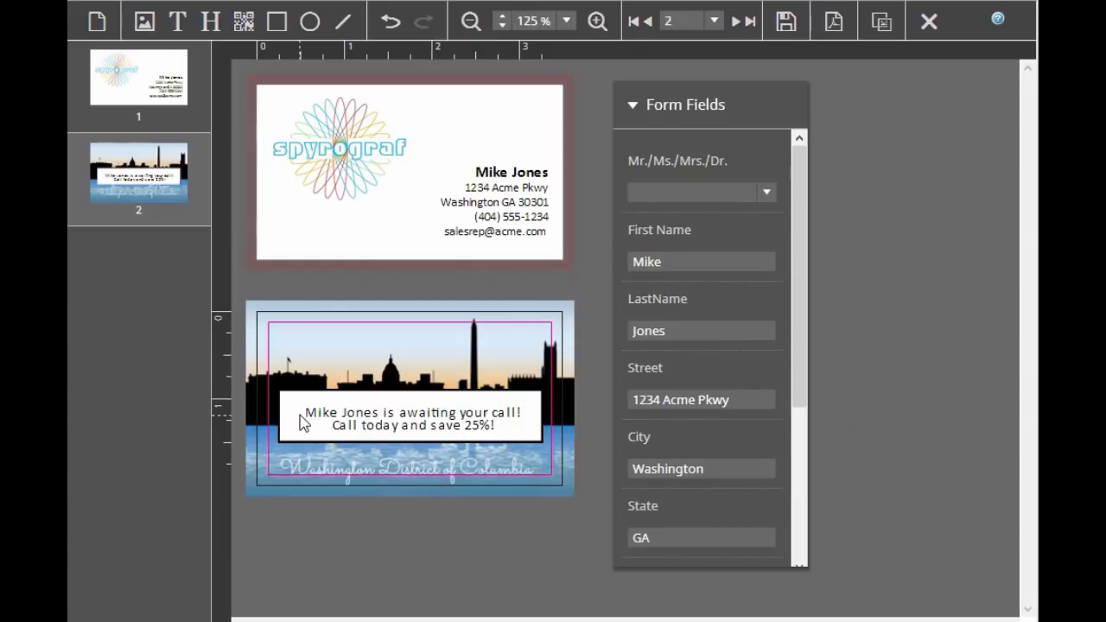
- Test the call-to-action text by setting the form's salutation to Ms., Mr., Dr., Mrs. and the blank entry in turn
{"action": "left_click", "coordinate": [766, 191]}
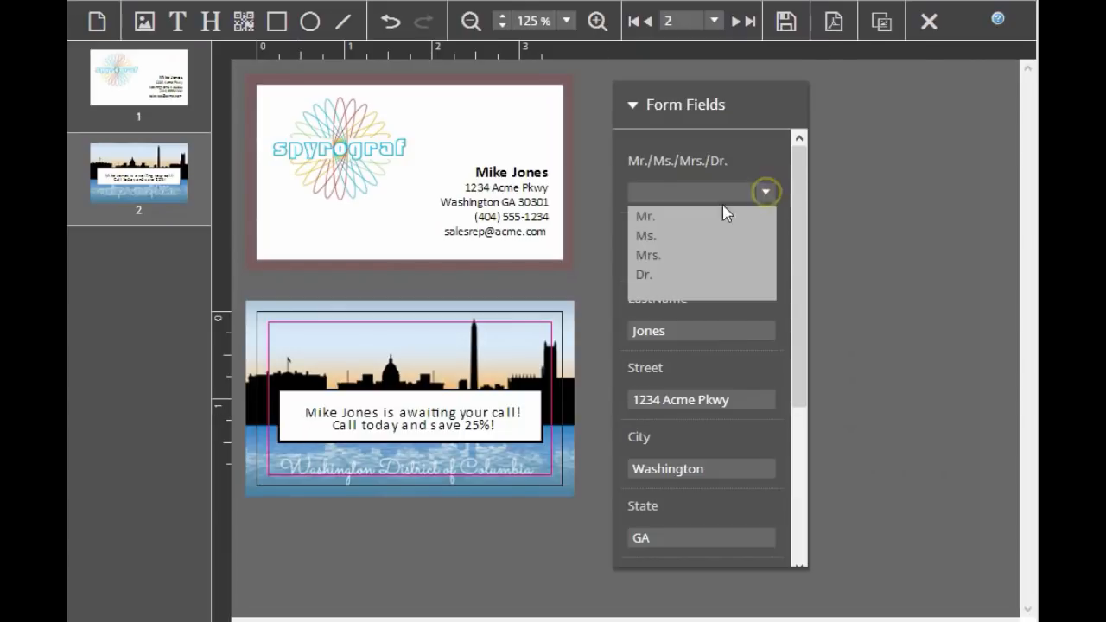
{"action": "left_click", "coordinate": [696, 235]}
{"action": "left_click", "coordinate": [768, 191]}
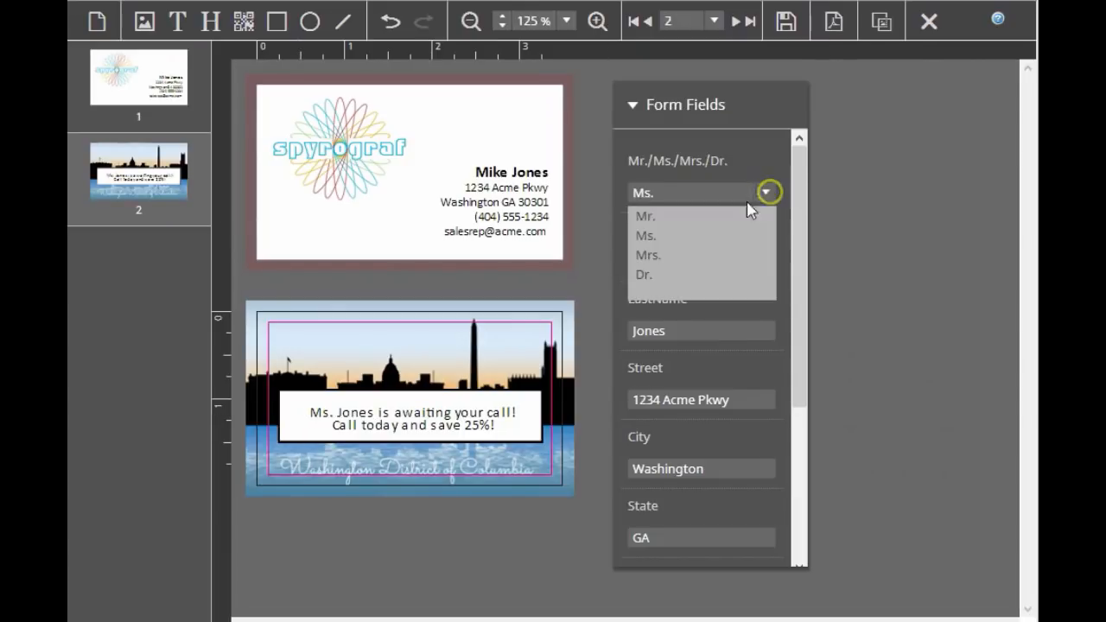
{"action": "left_click", "coordinate": [713, 217]}
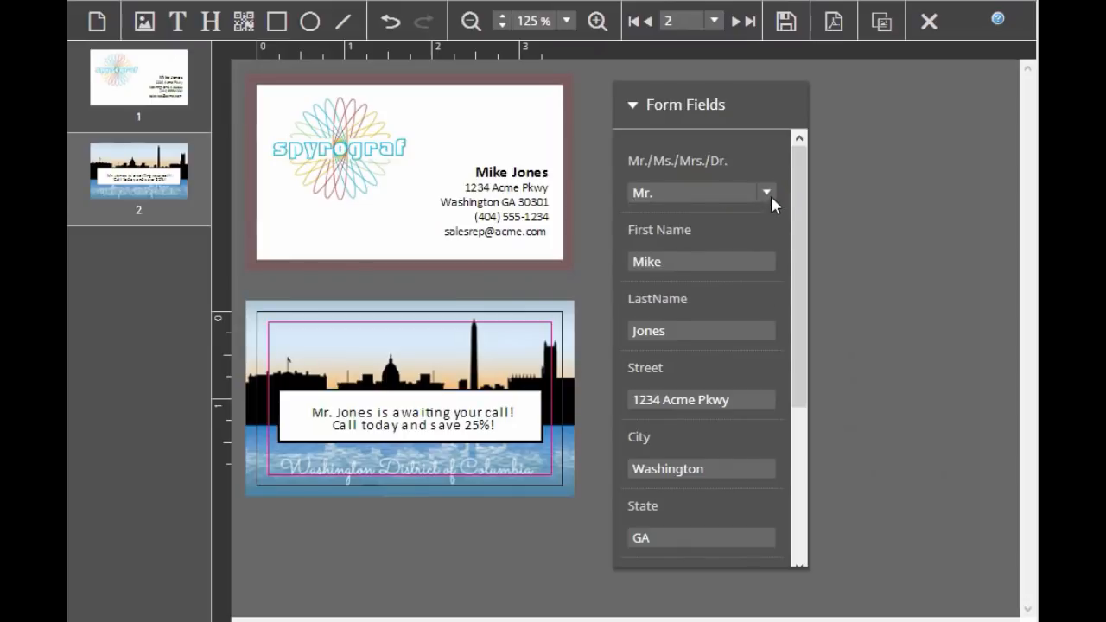
{"action": "left_click", "coordinate": [765, 191]}
{"action": "left_click", "coordinate": [647, 272]}
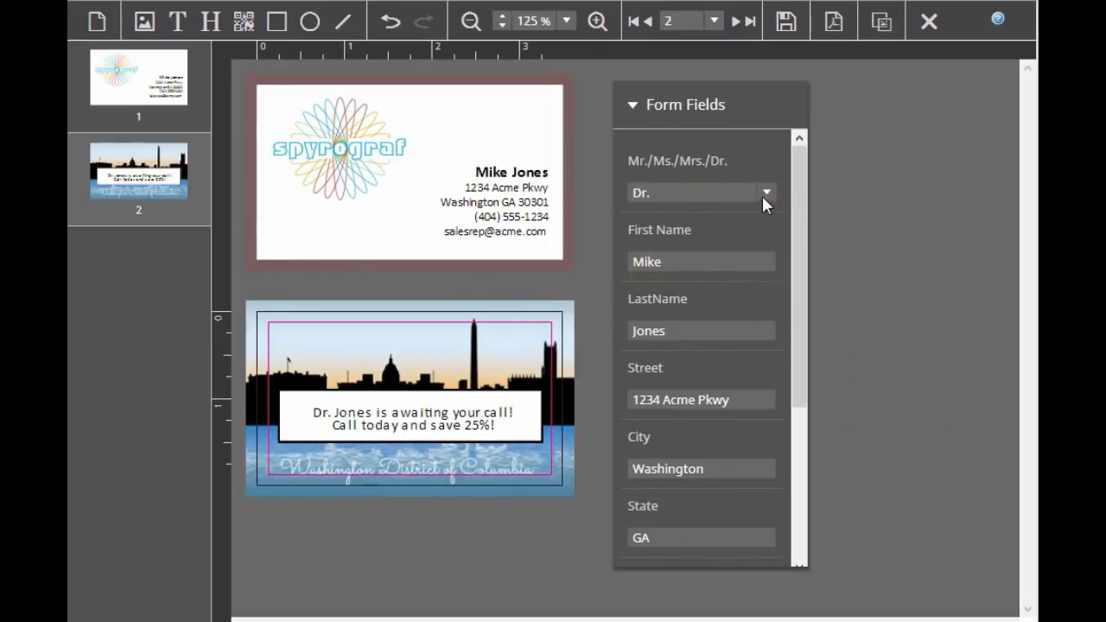
{"action": "left_click", "coordinate": [765, 193]}
{"action": "left_click", "coordinate": [660, 251]}
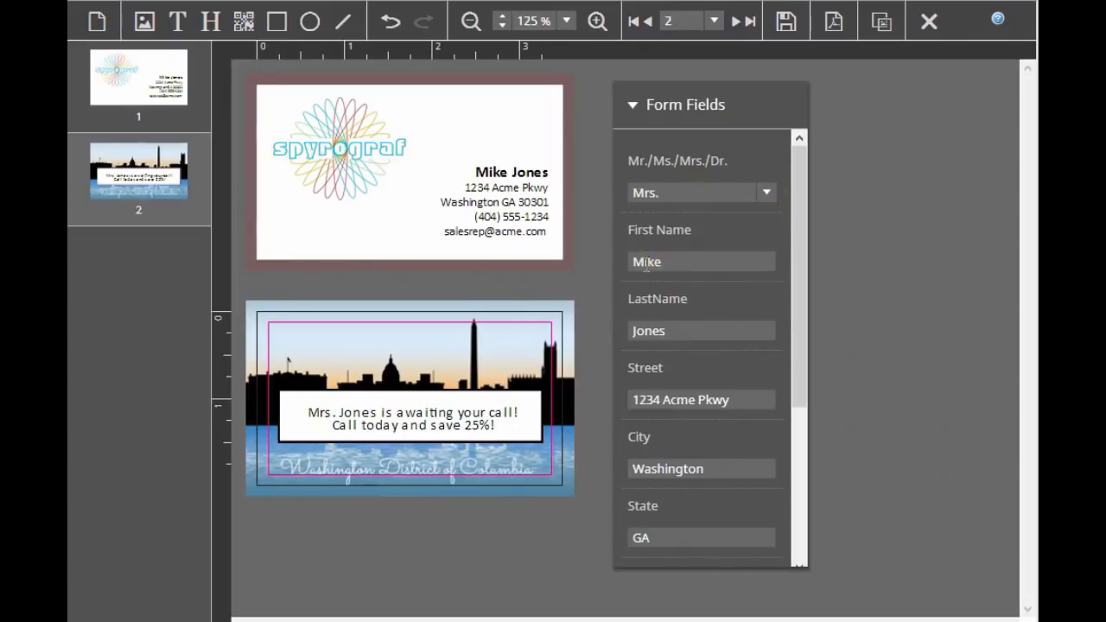
{"action": "left_click", "coordinate": [772, 189]}
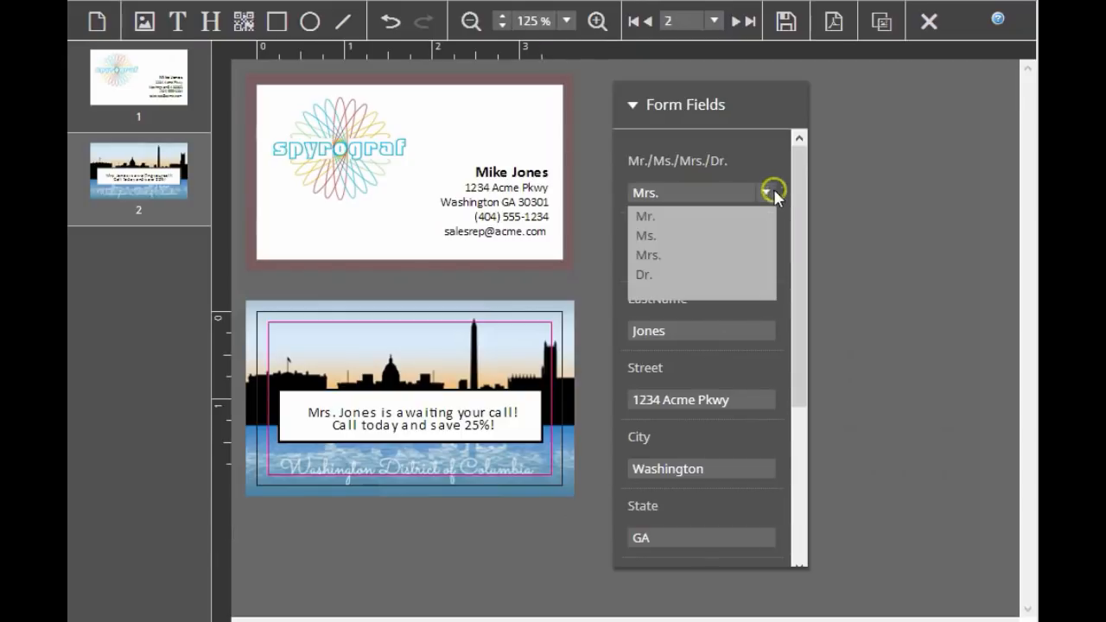
{"action": "left_click", "coordinate": [705, 291]}
{"action": "left_click", "coordinate": [864, 229]}
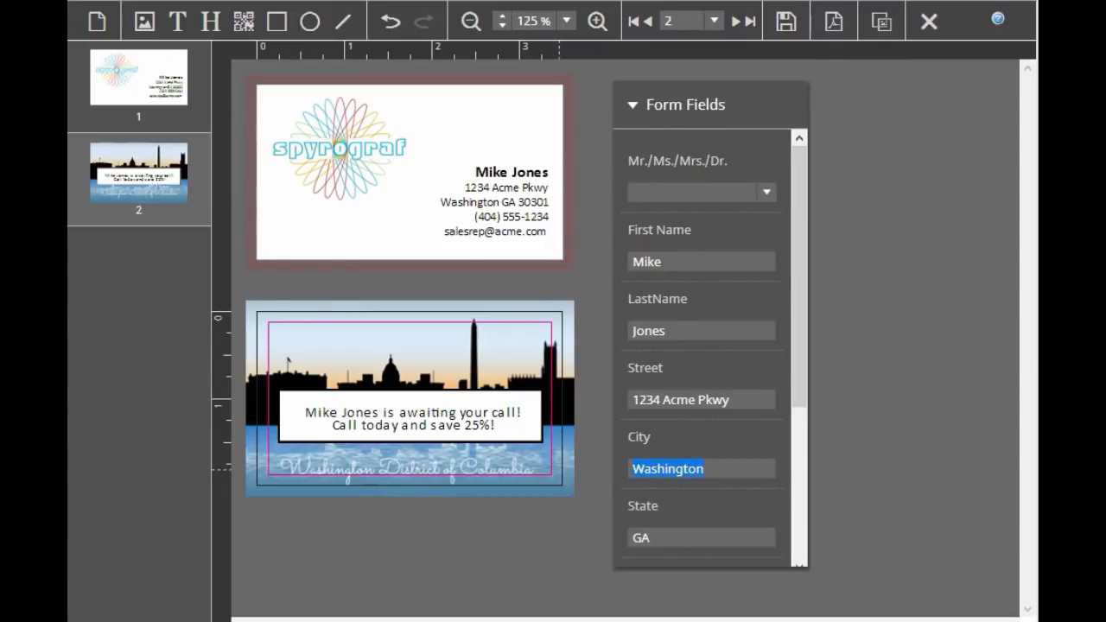
- Set the City form field to Atlanta
{"action": "type", "text": "Atlanta"}
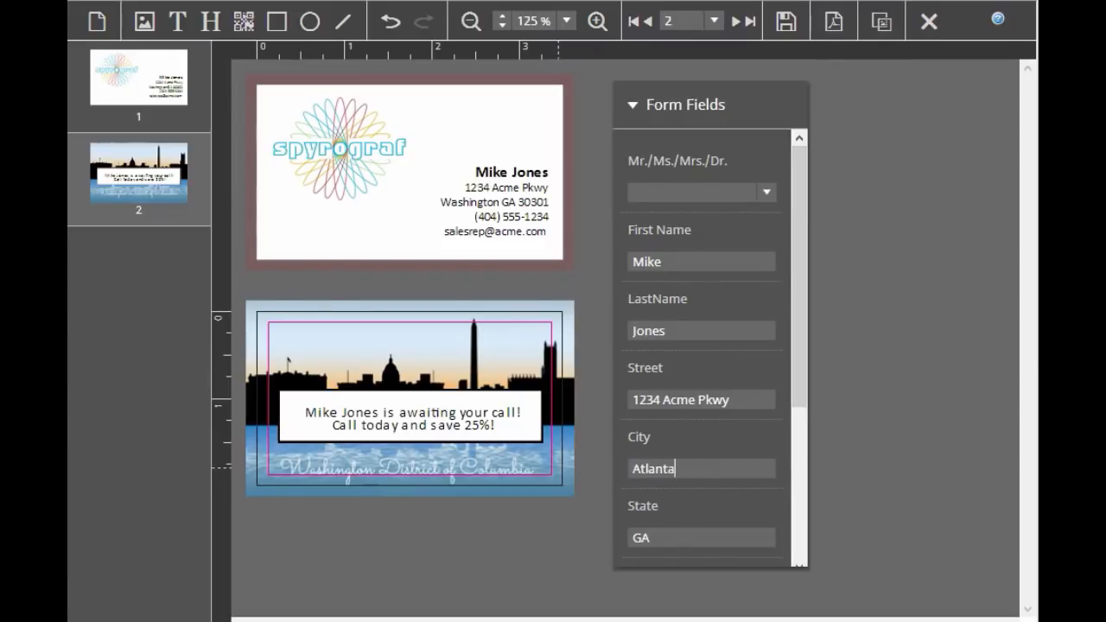